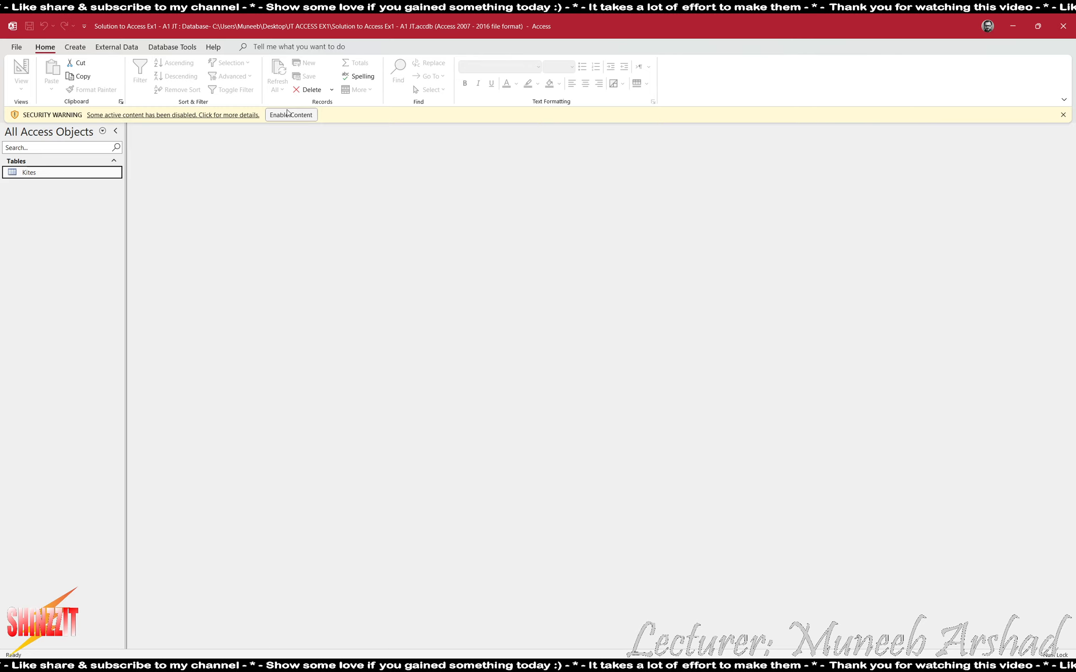
Step: Enable the database's disabled content and review the exercise instructions in ACCESS EX1.pdf in Acrobat
left_click(291, 115)
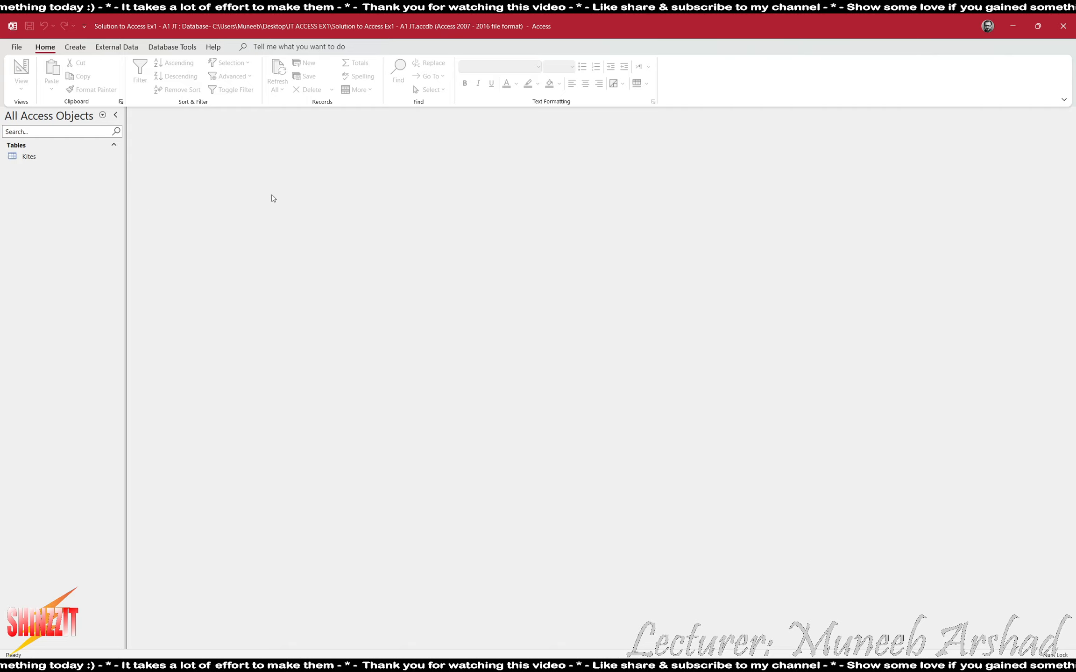
key("alt+Tab")
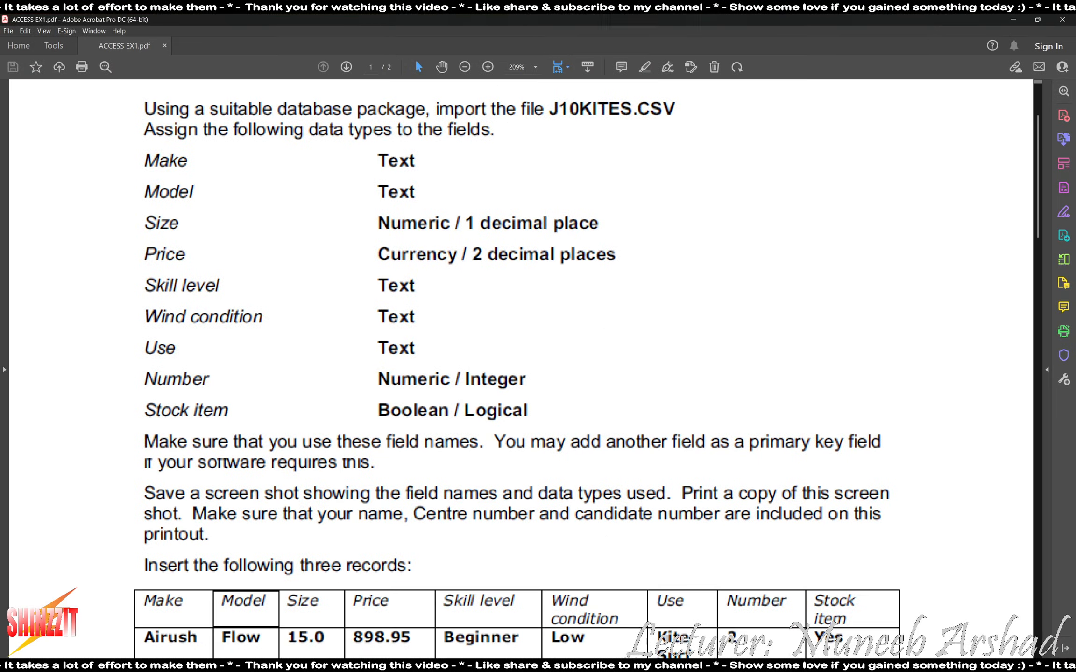
scroll(18, 417, "down", 8)
scroll(28, 411, "up", 1)
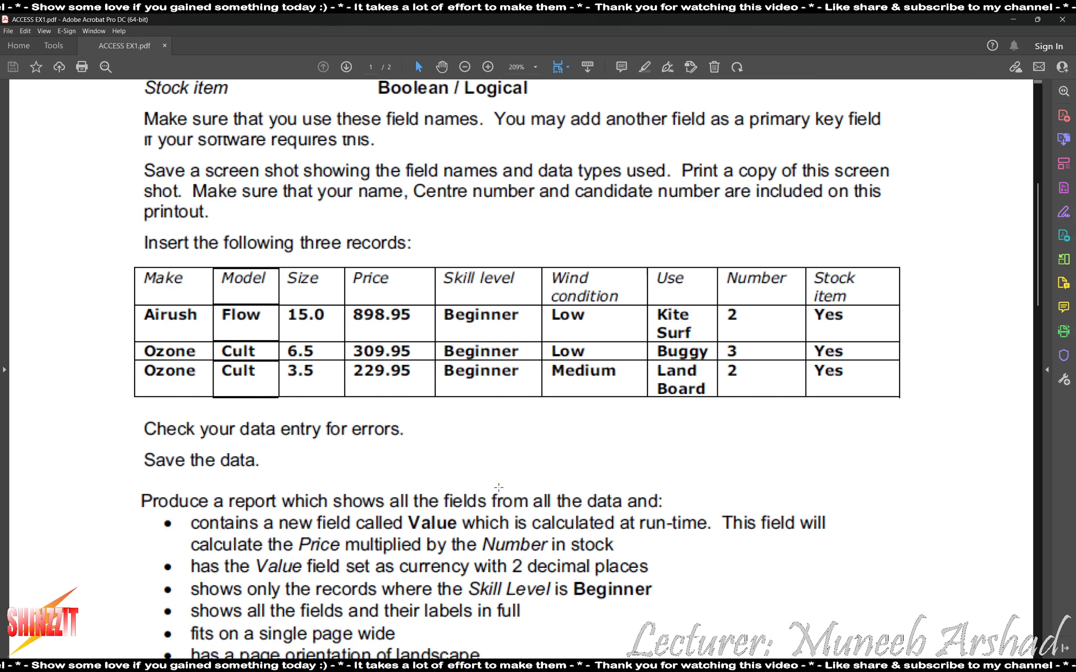
Step: Switch to Access, open the Kites table in Design View and capture a screen snip of its field names and data types
key("alt+Tab")
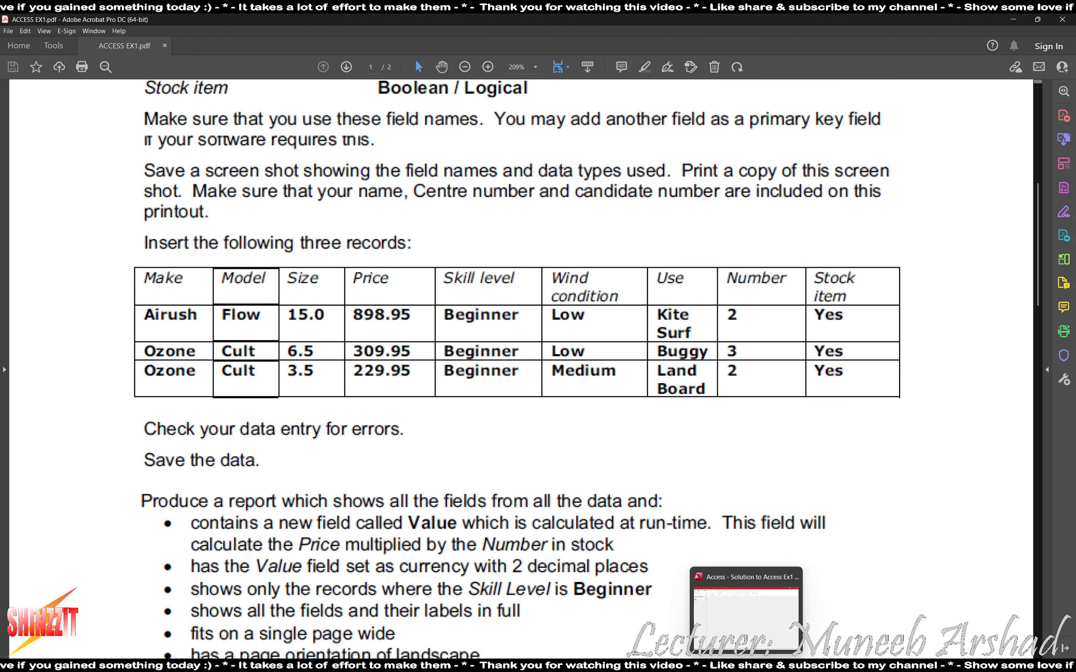
double_click(27, 158)
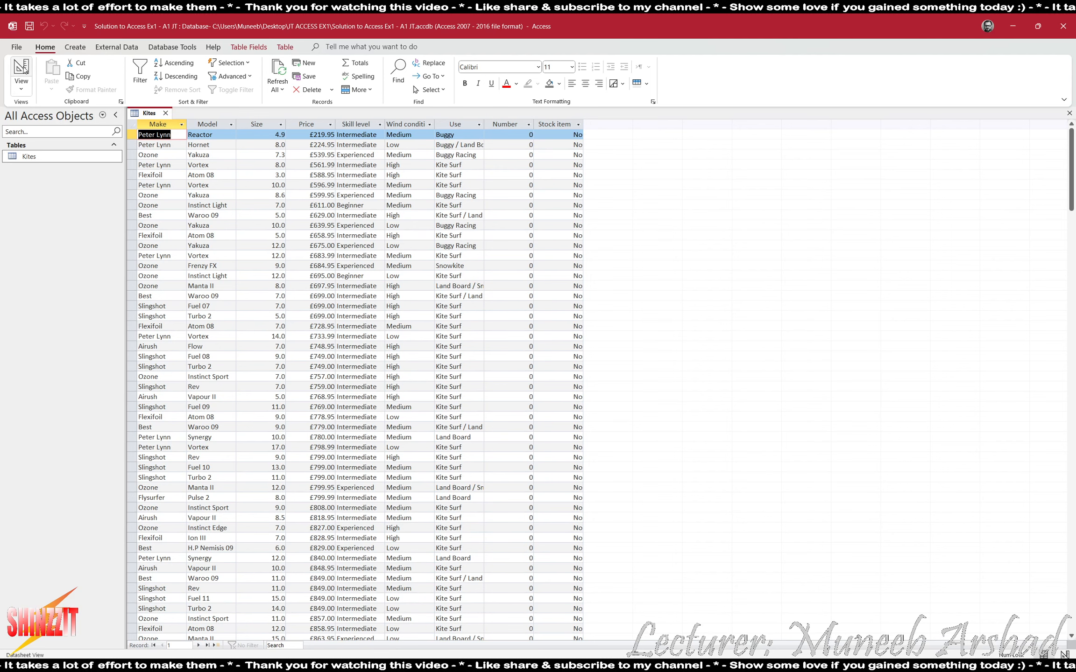
left_click(22, 73)
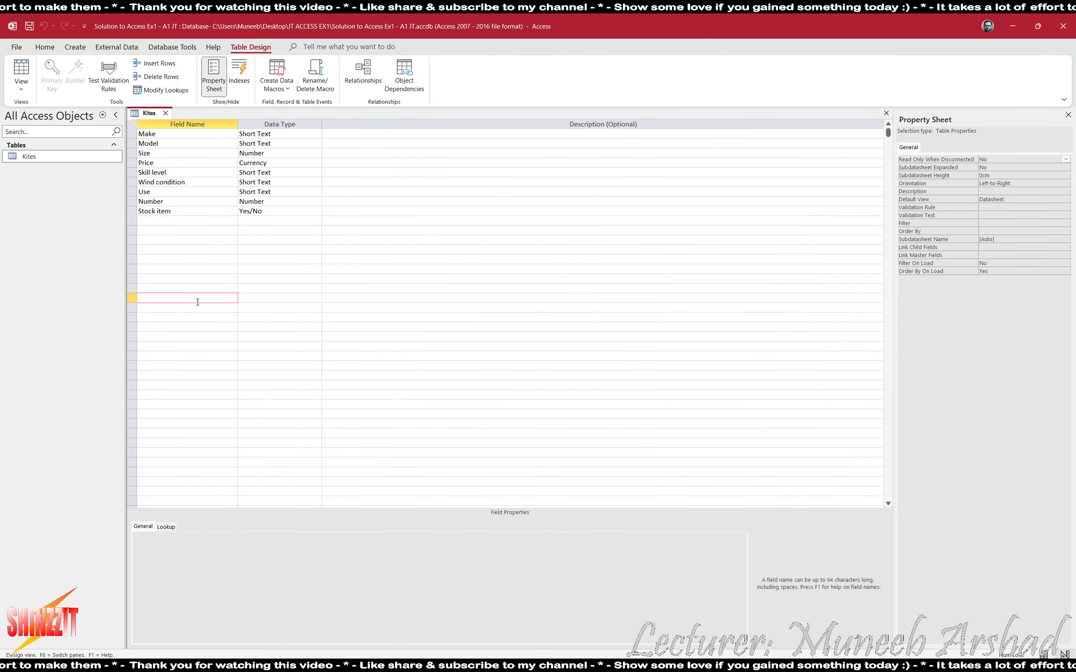
key("super+shift+s")
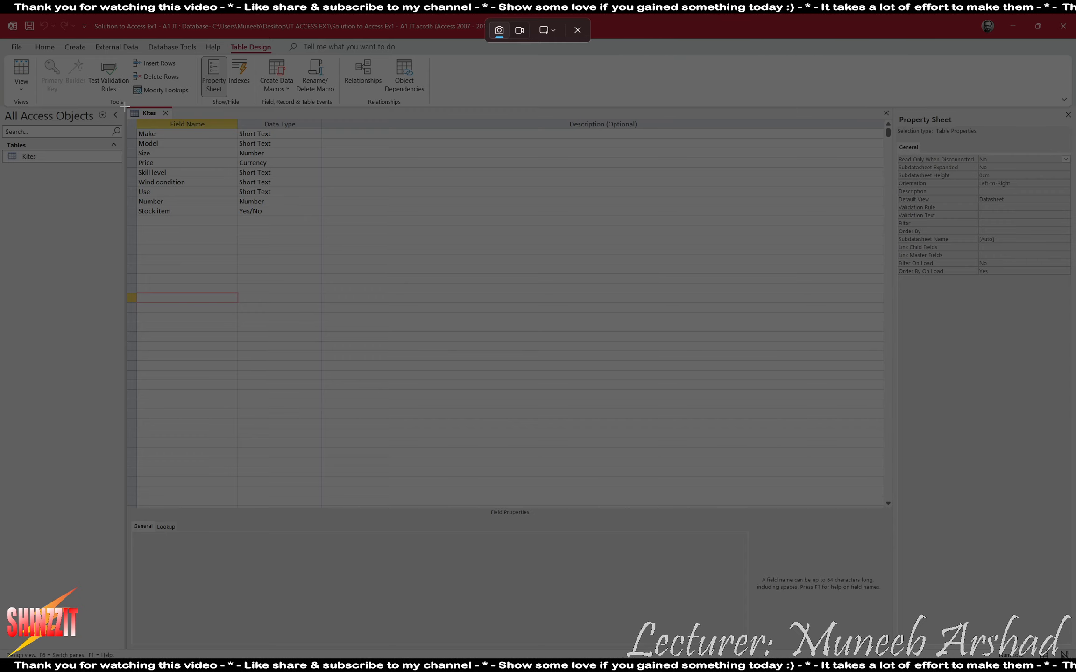
left_click_drag(125, 107, 320, 215)
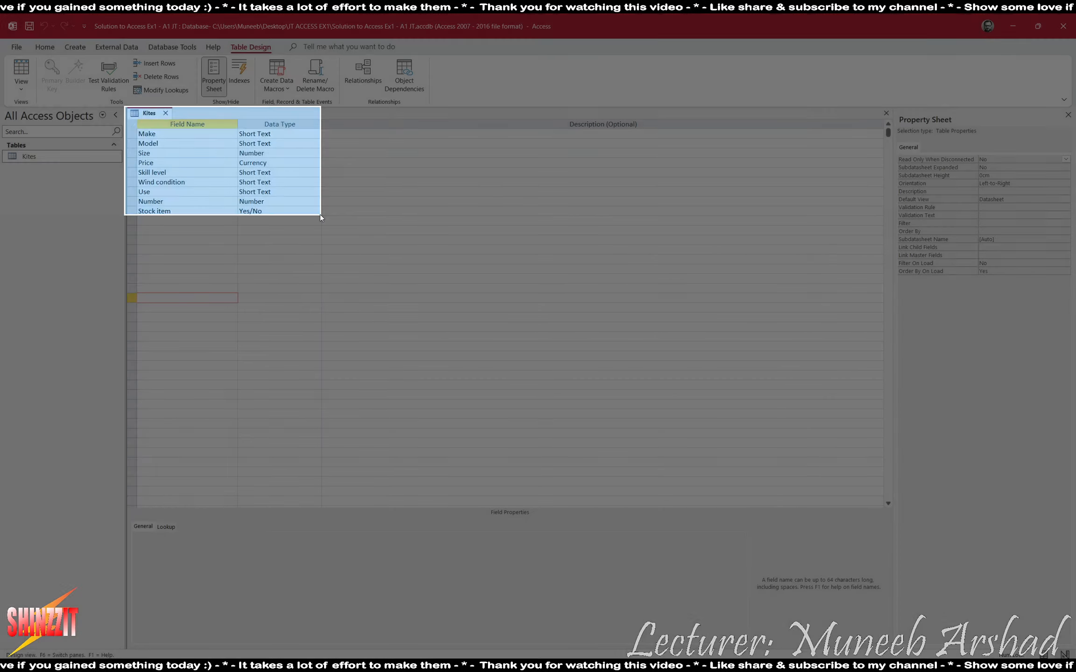
left_click_drag(320, 214, 320, 215)
Step: Launch Word, create a blank document and paste the captured snip of the Kites field list into it
key("super")
type("word")
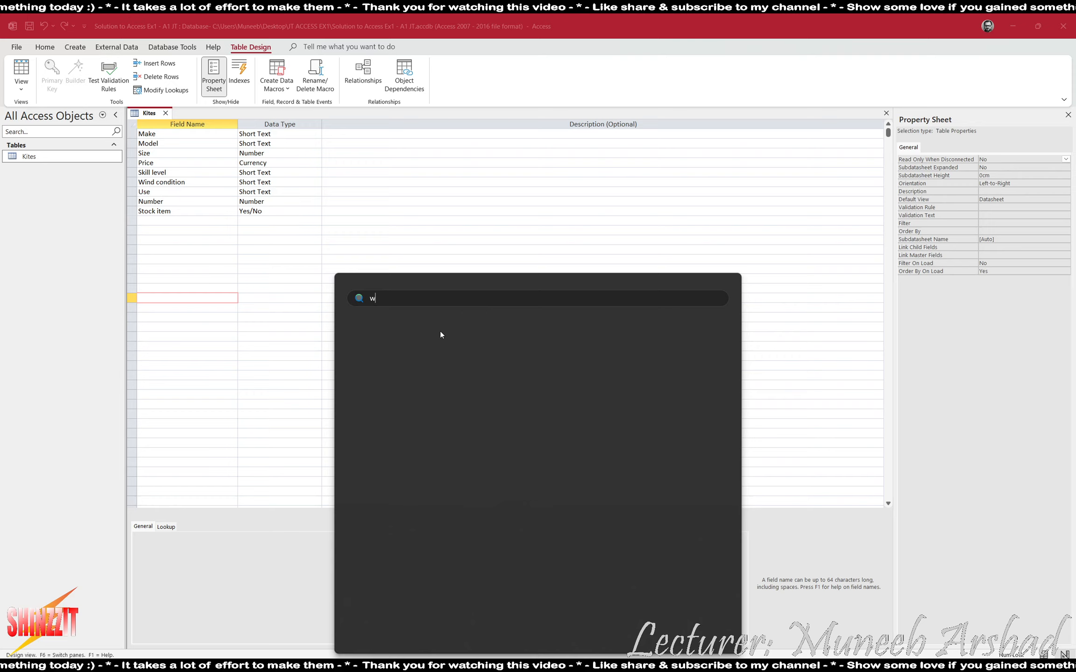
key("Return")
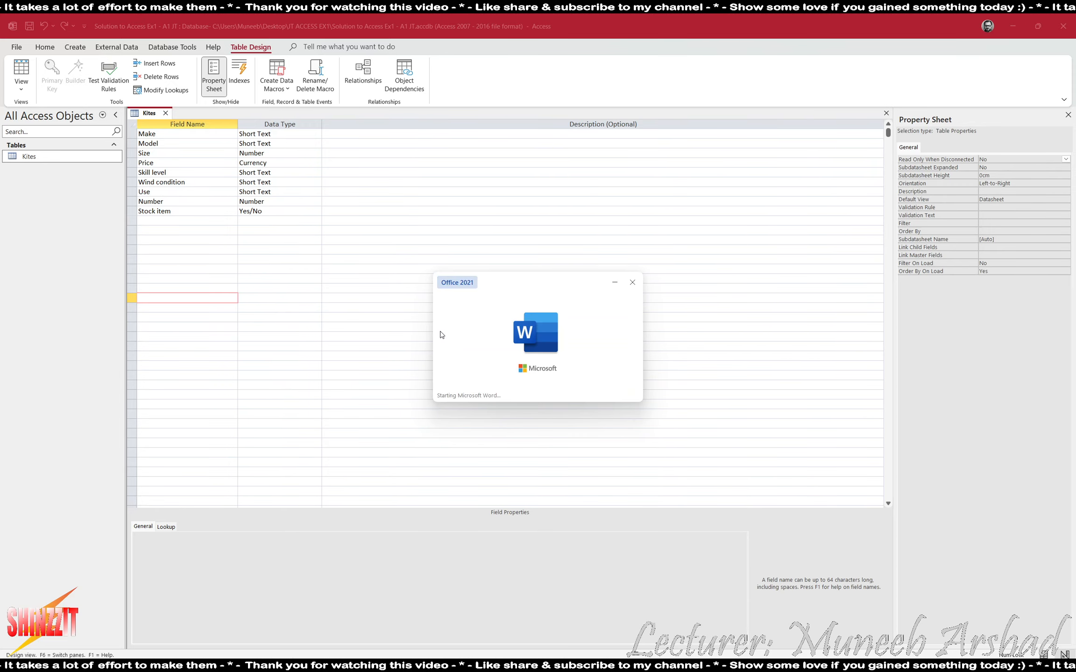
key("Return")
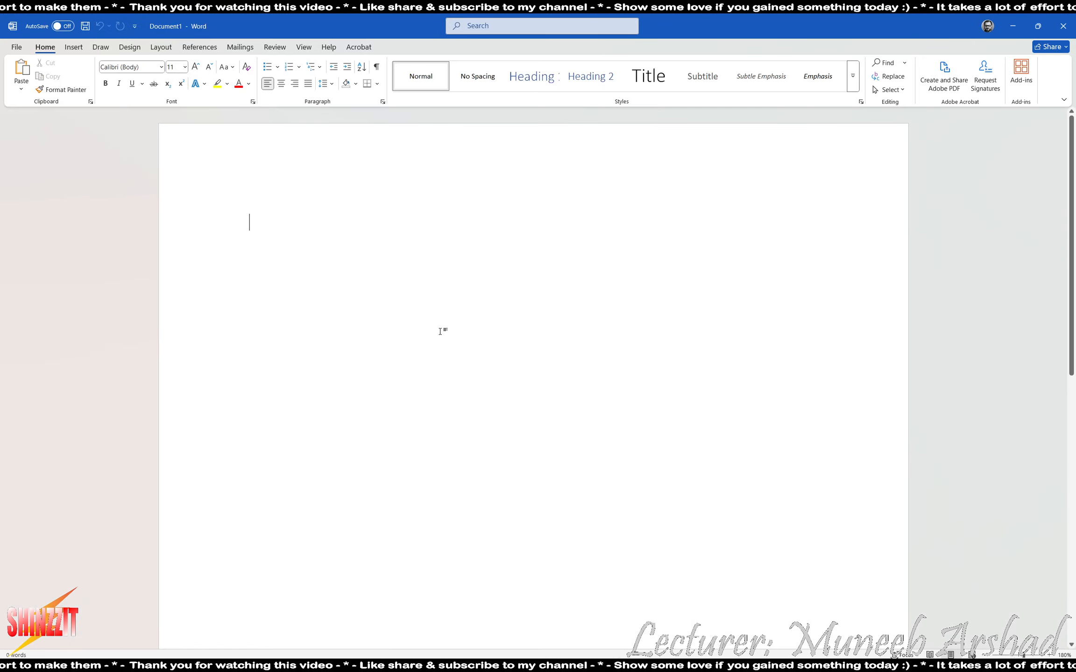
key("ctrl+v")
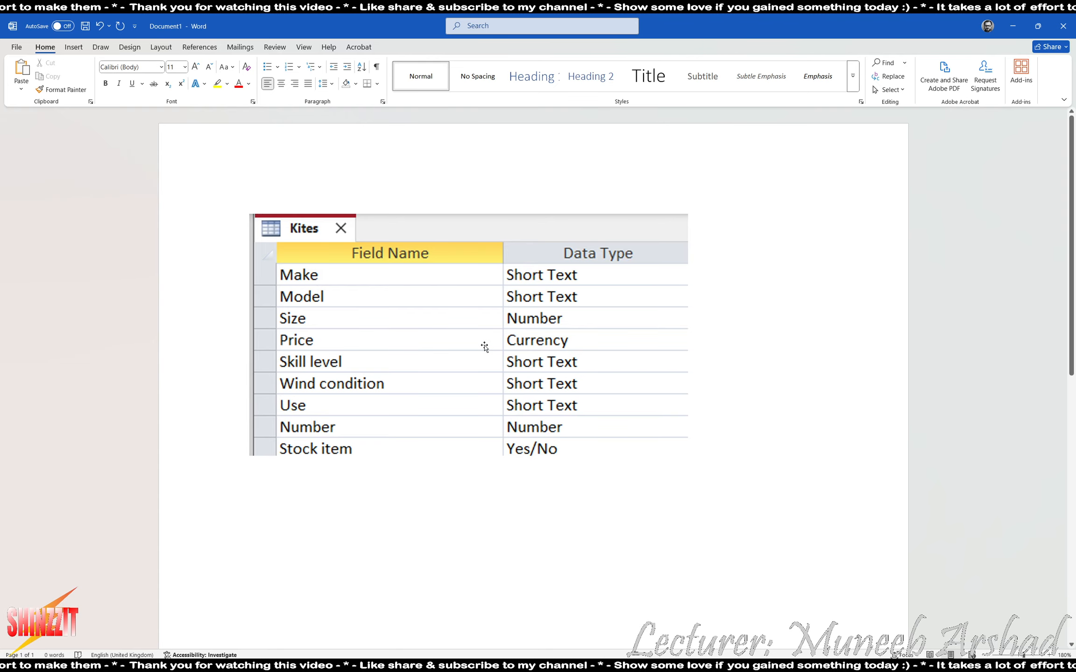
Step: Switch to the exercise PDF in Acrobat and read the instructions for the three new records and the report
left_click(679, 666)
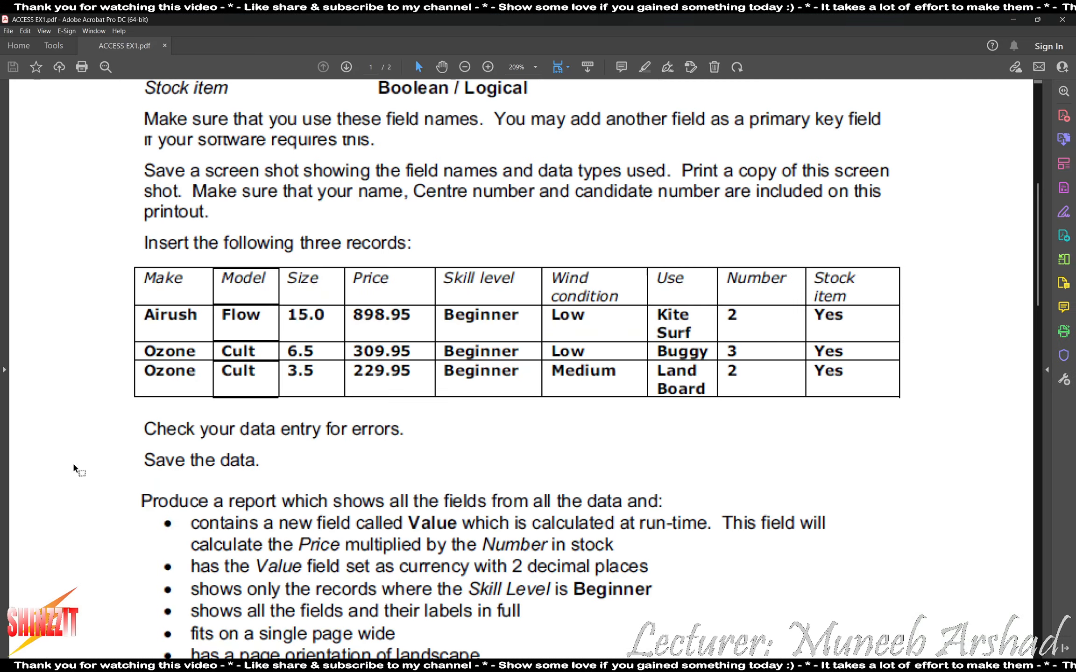
scroll(90, 453, "down", 3)
scroll(90, 453, "up", 1)
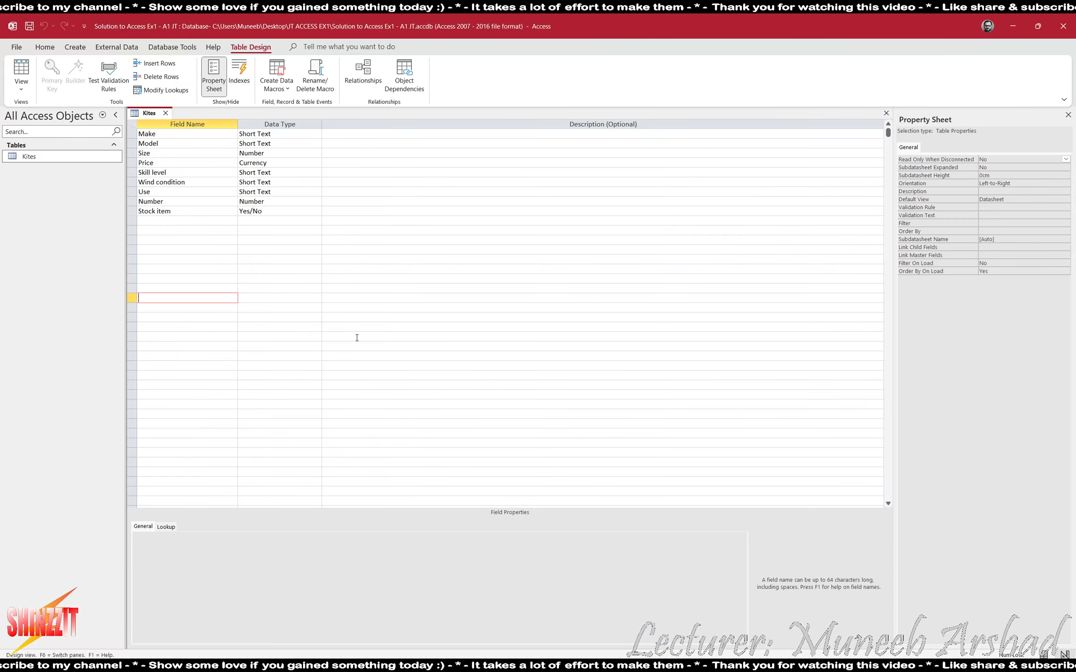
Step: Display the Kites table in Datasheet View in Access and go to the blank row after the last record
left_click(21, 70)
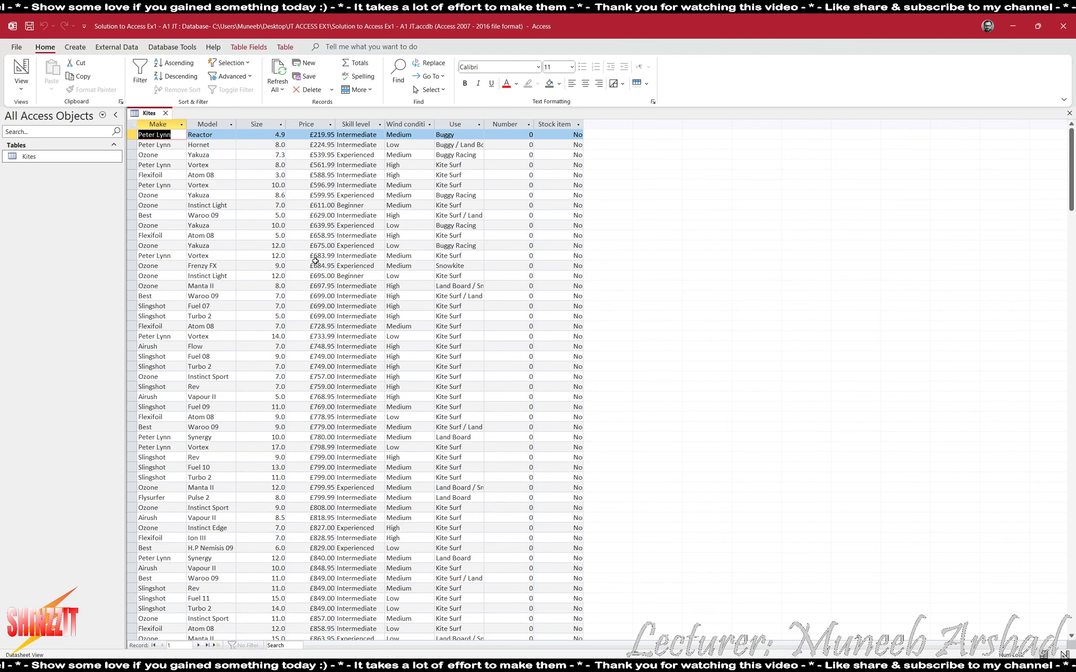
scroll(294, 384, "down", 3)
scroll(294, 384, "down", 20)
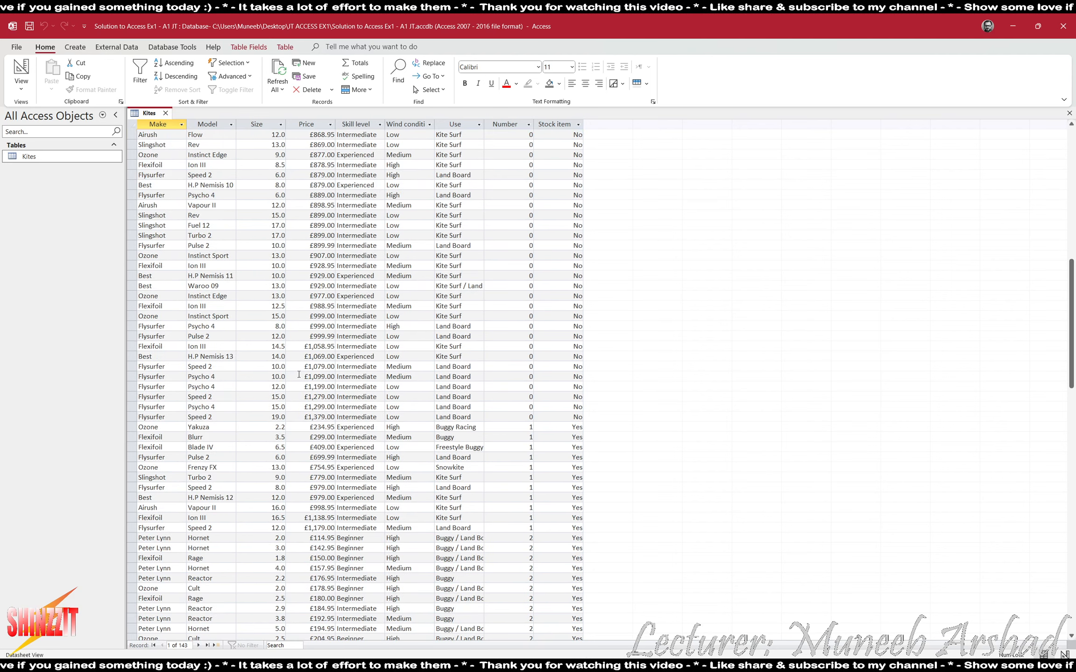
scroll(302, 372, "down", 3)
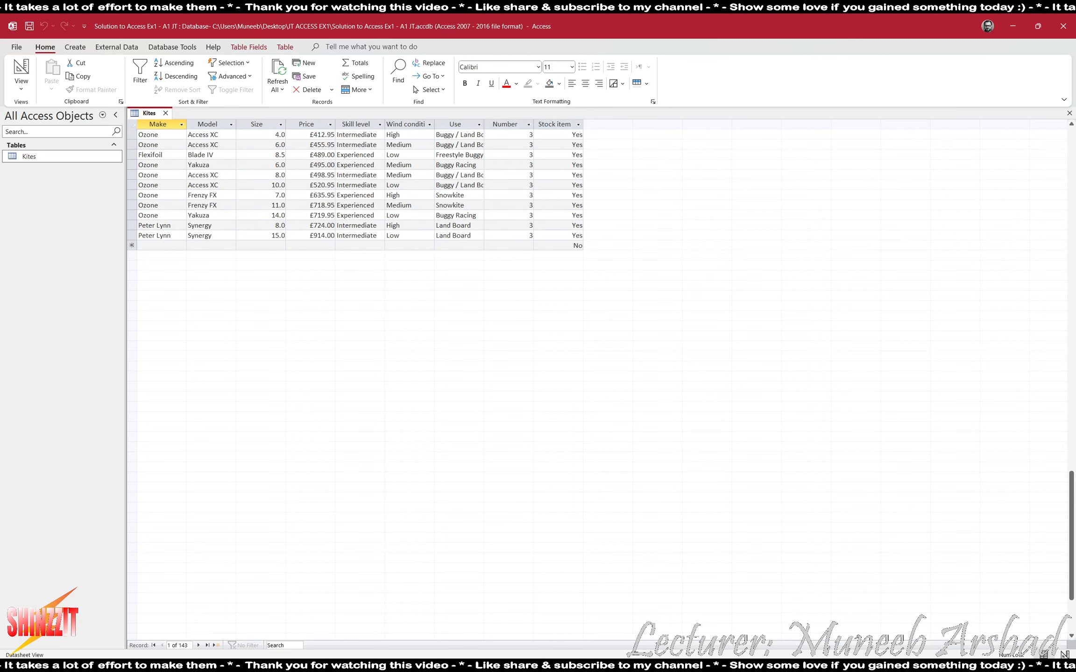
Step: Check the first record in the PDF and start it in the Kites table with Make Airush and Model Flow
left_click(682, 665)
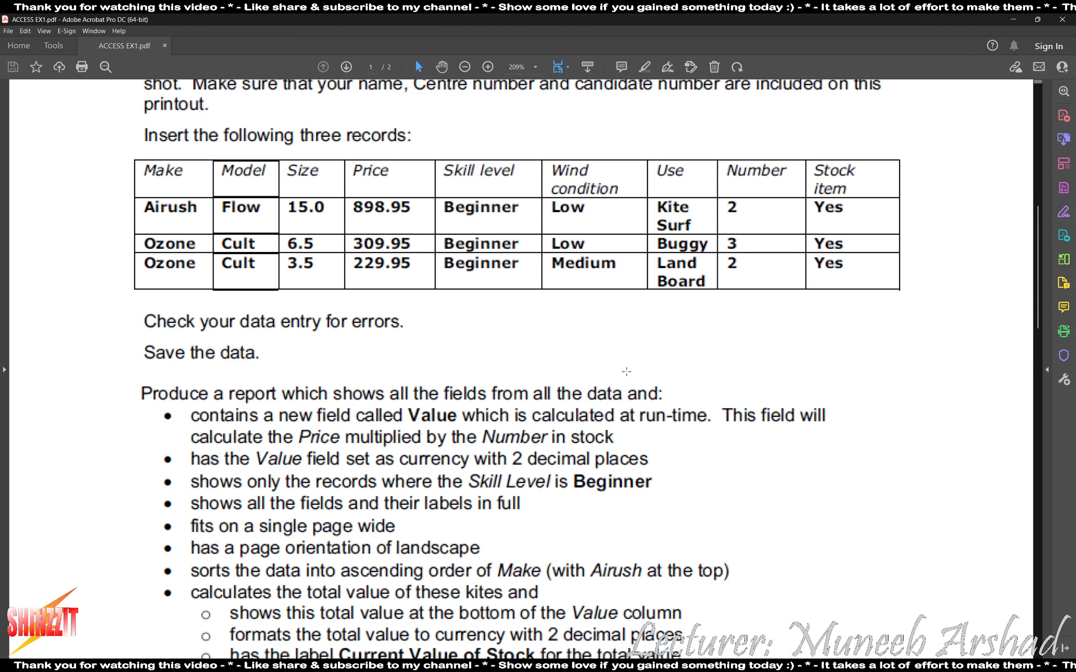
key("alt+Tab")
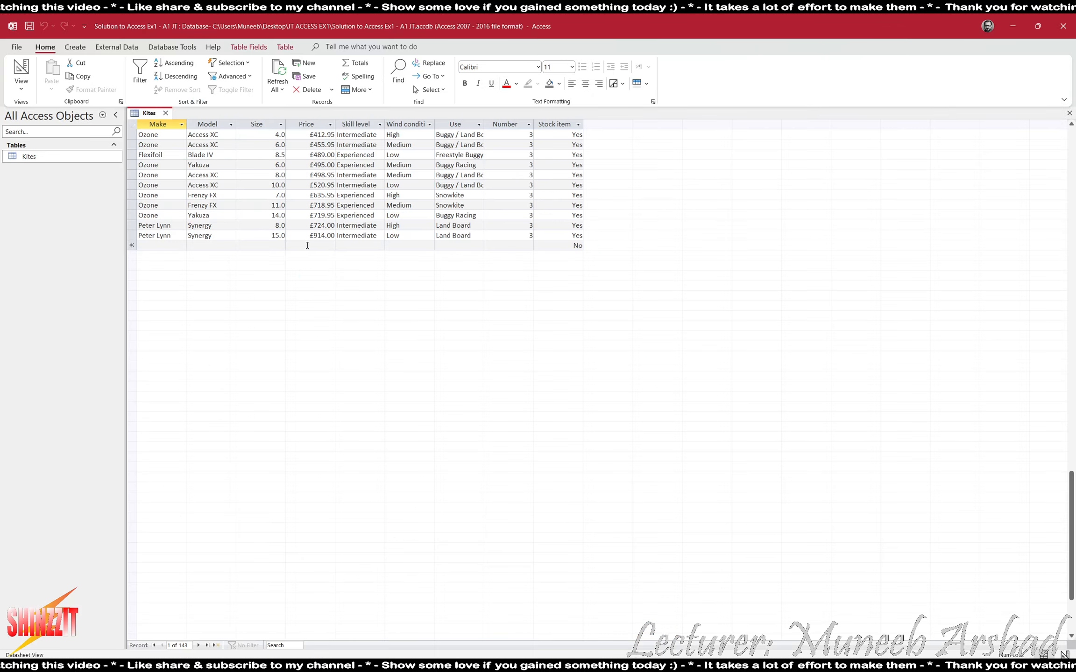
left_click(165, 244)
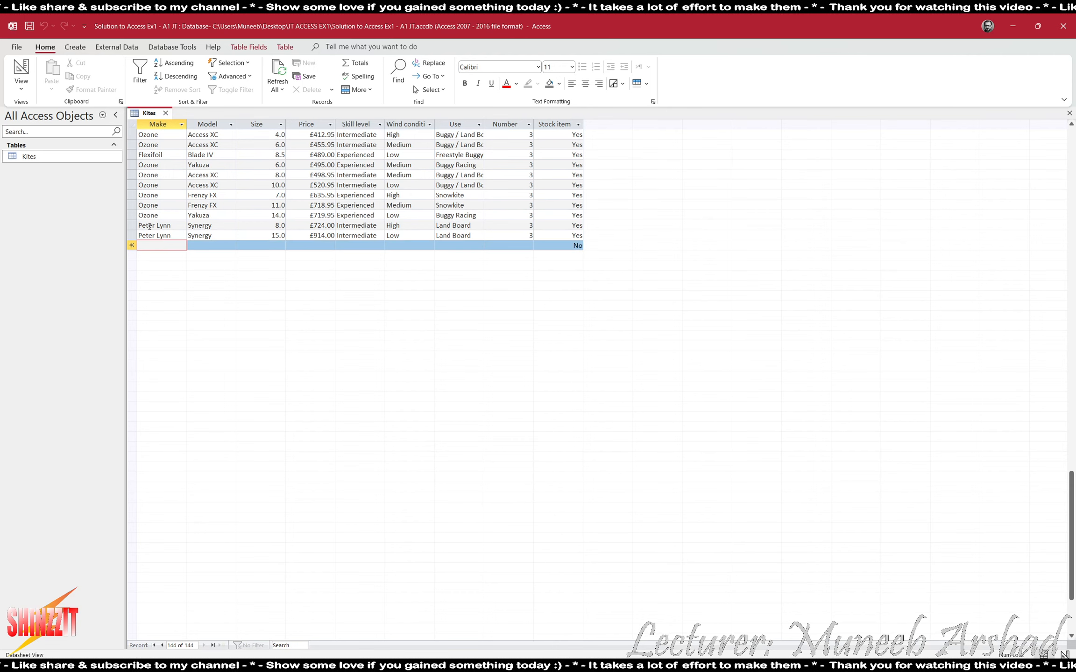
type("Airush")
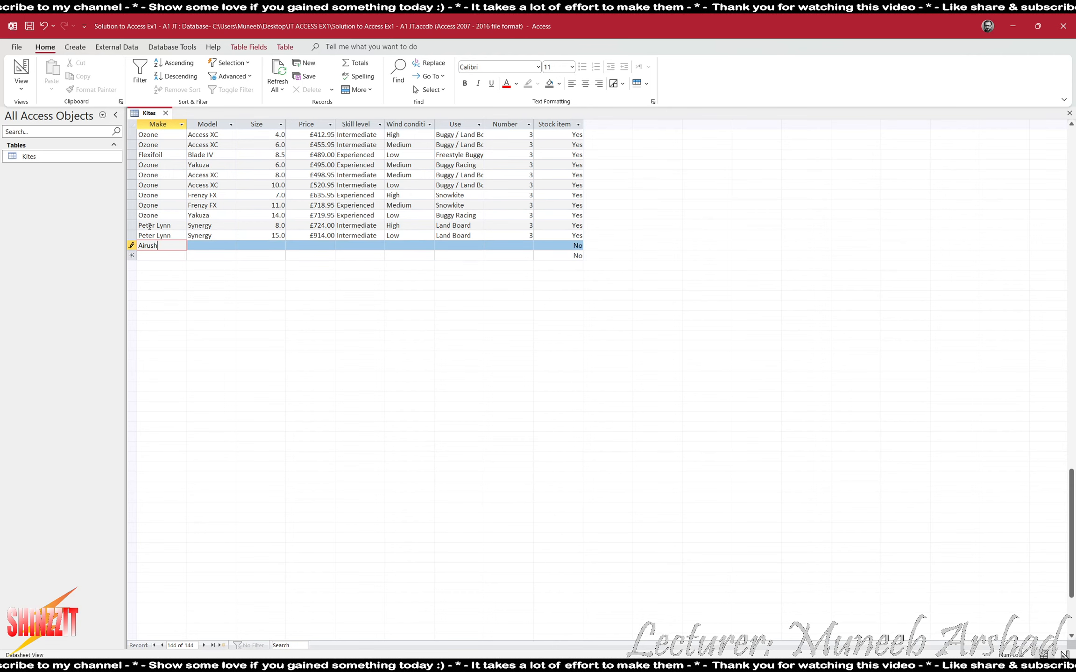
key("Tab")
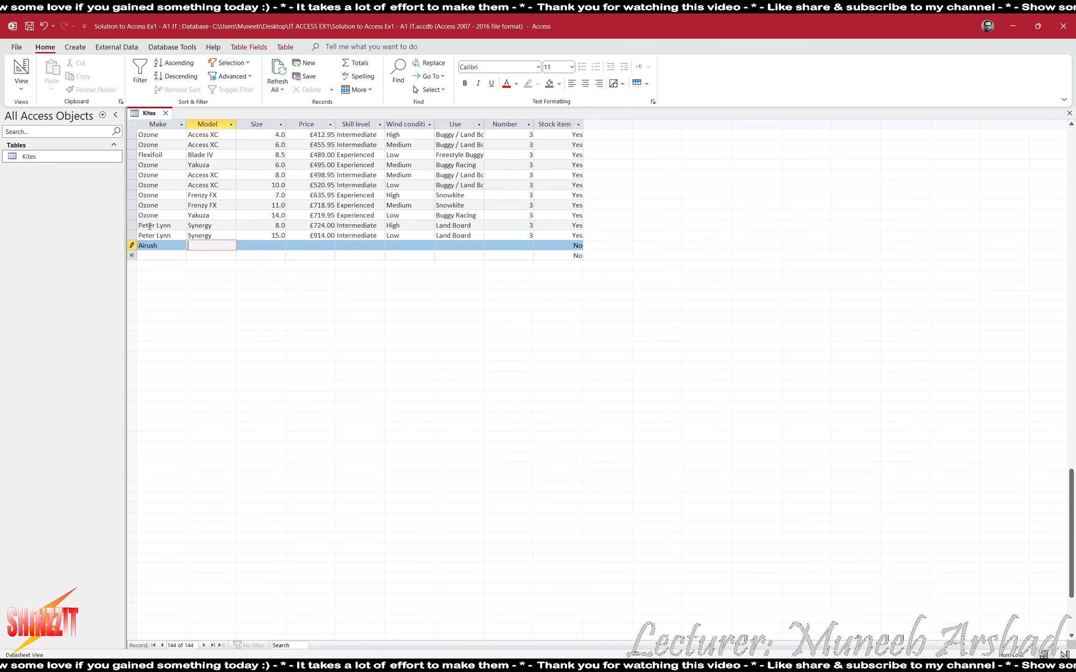
type("Flow")
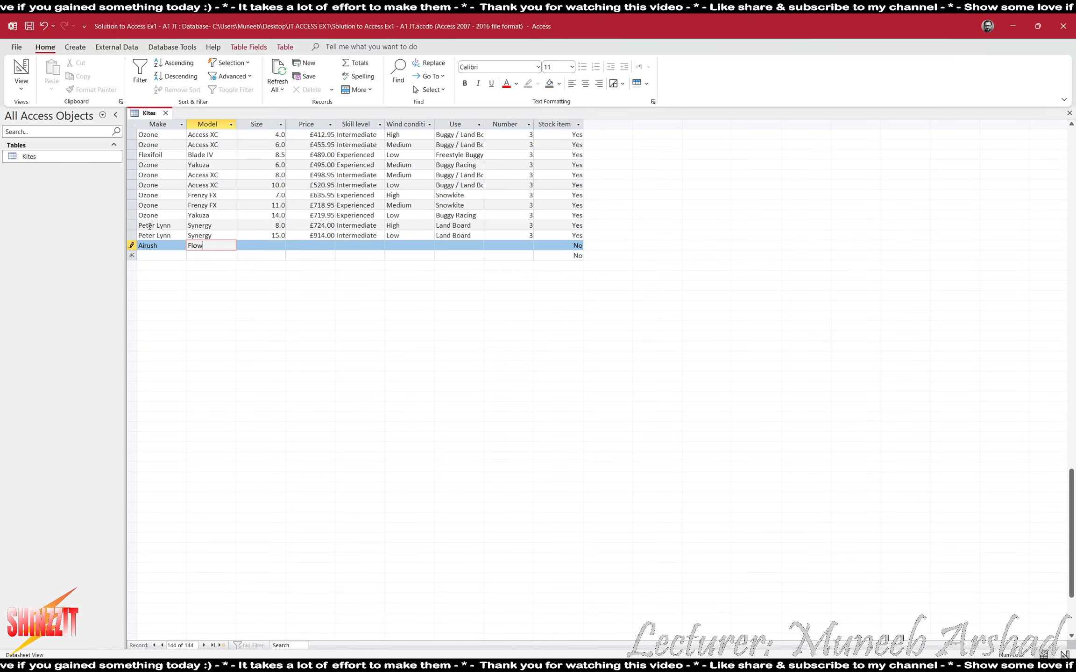
key("Tab")
Step: Set the Airush Flow record's Size to 15.0 and Price to 898.95, checking both values against the PDF
key("alt+Tab")
key("alt+Tab")
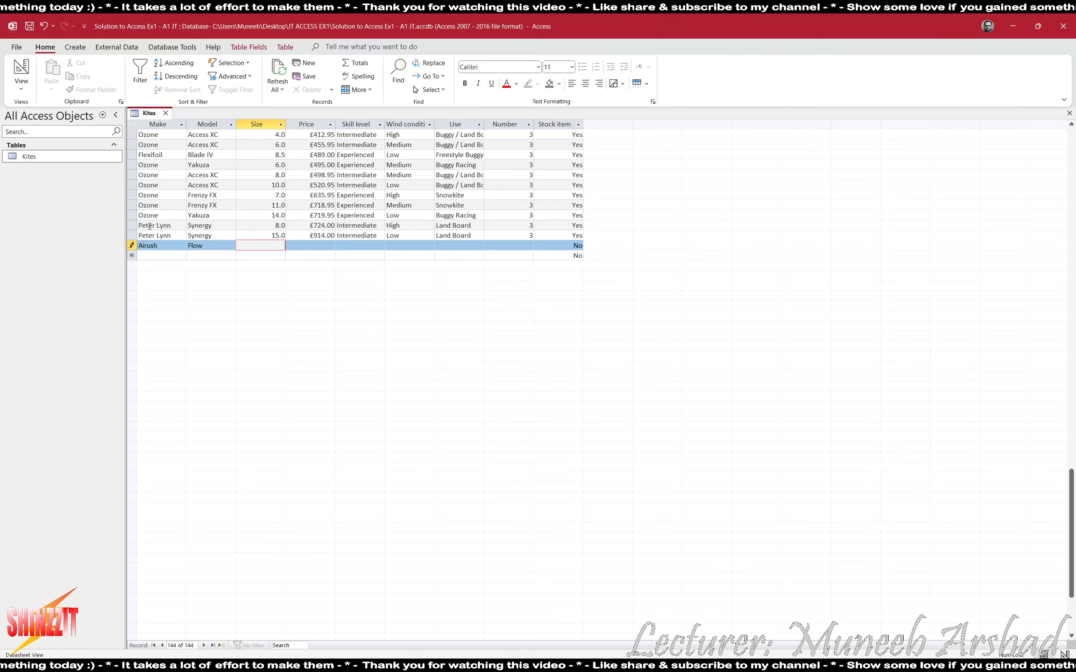
type("15.0")
key("Tab")
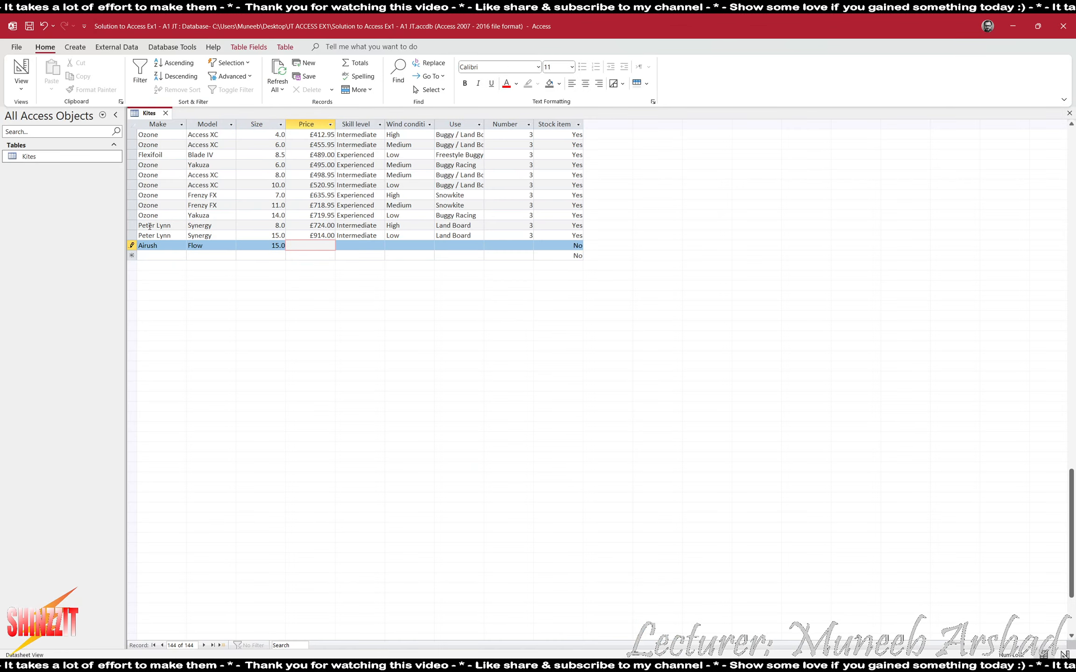
key("alt+Tab")
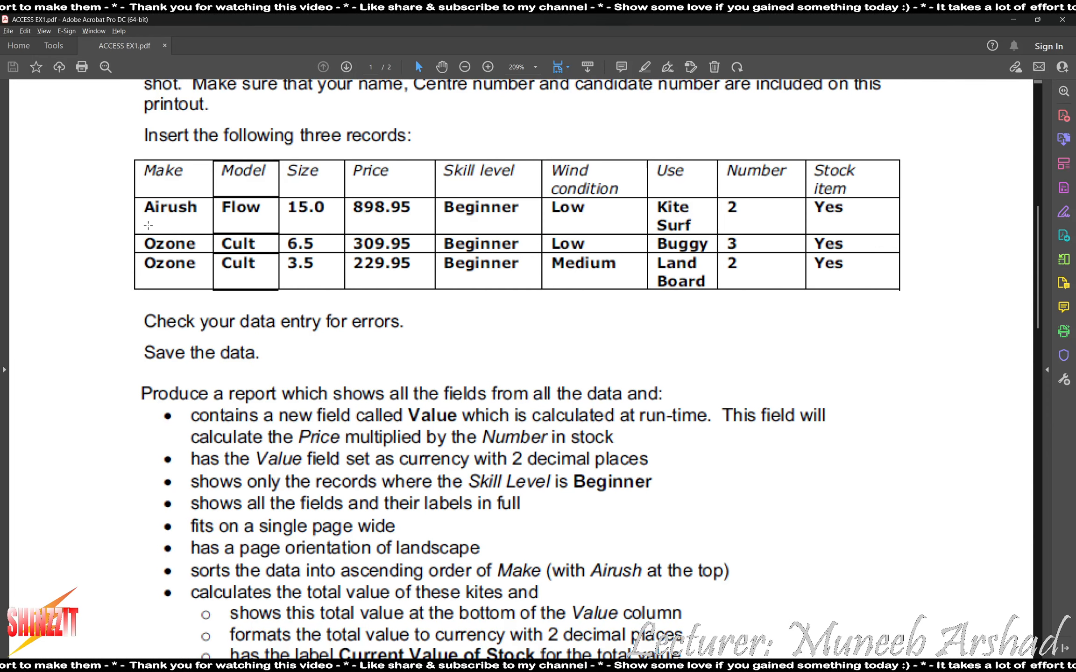
key("alt+Tab")
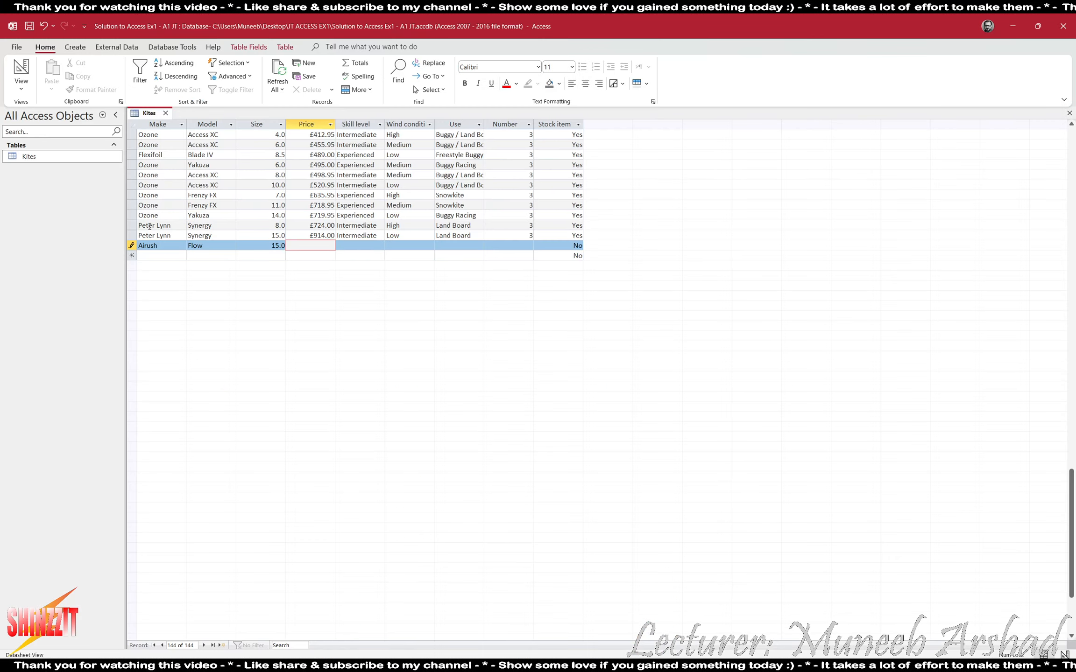
type("898.95")
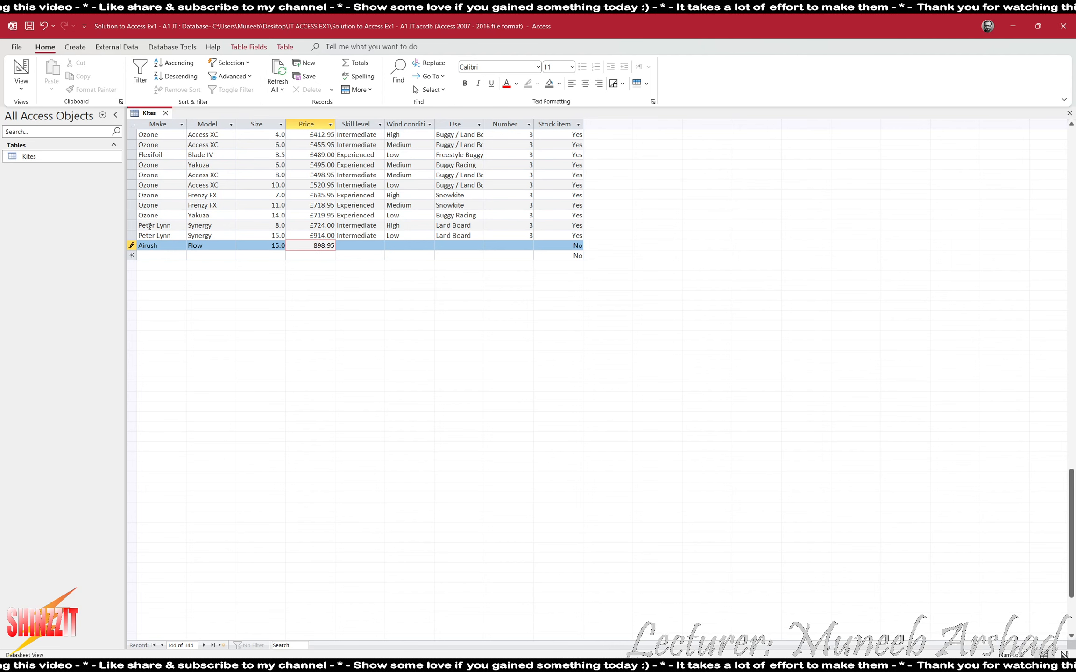
key("Tab")
Step: Set the Airush Flow record's Skill level to Beginner and Wind condition to Low, checking both against the PDF
key("alt+Tab")
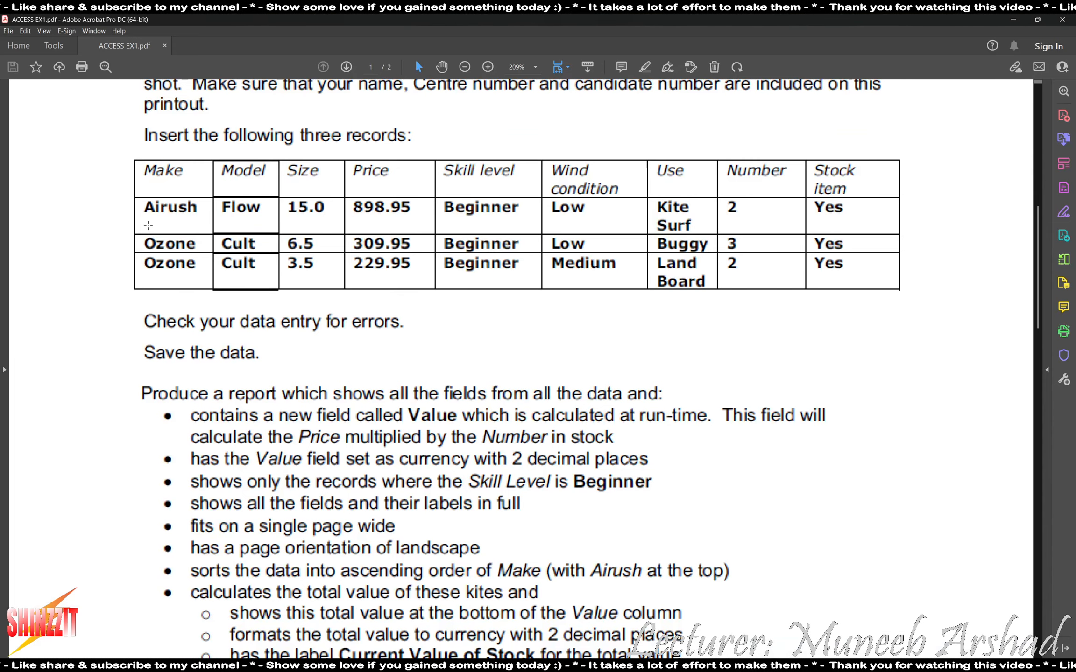
key("alt+Tab")
type("Beginner")
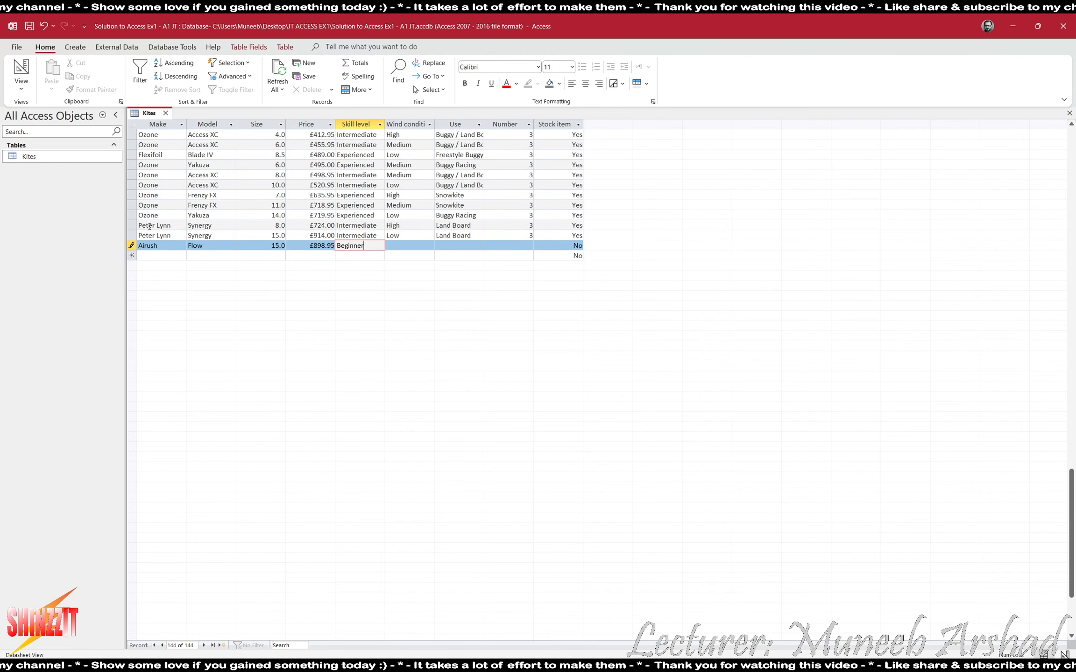
key("Tab")
key("alt+Tab")
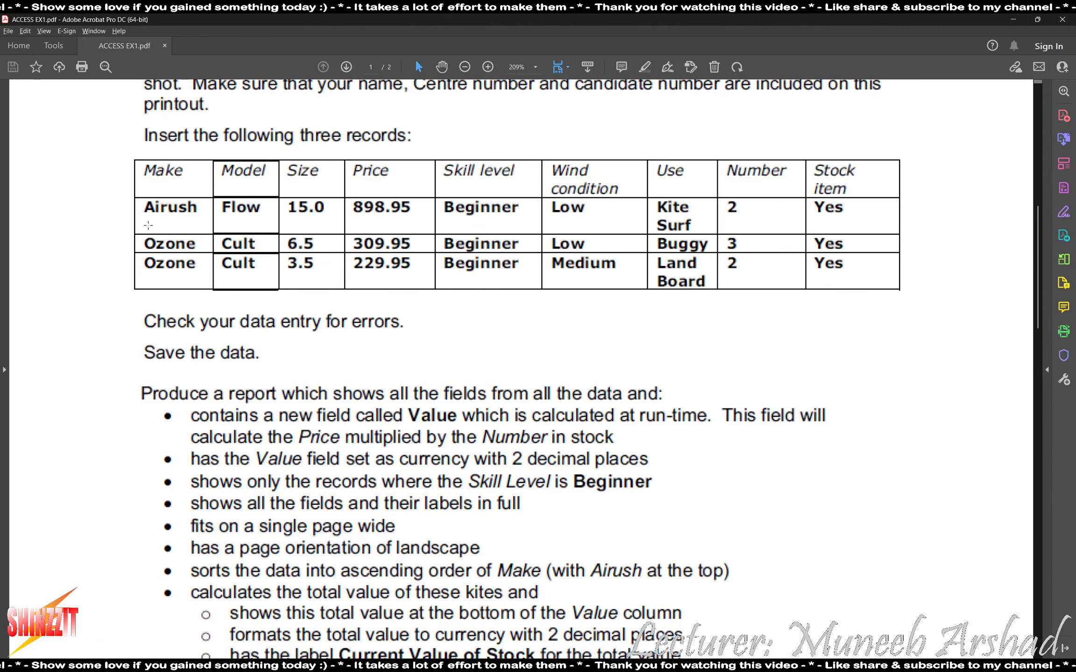
key("alt+Tab")
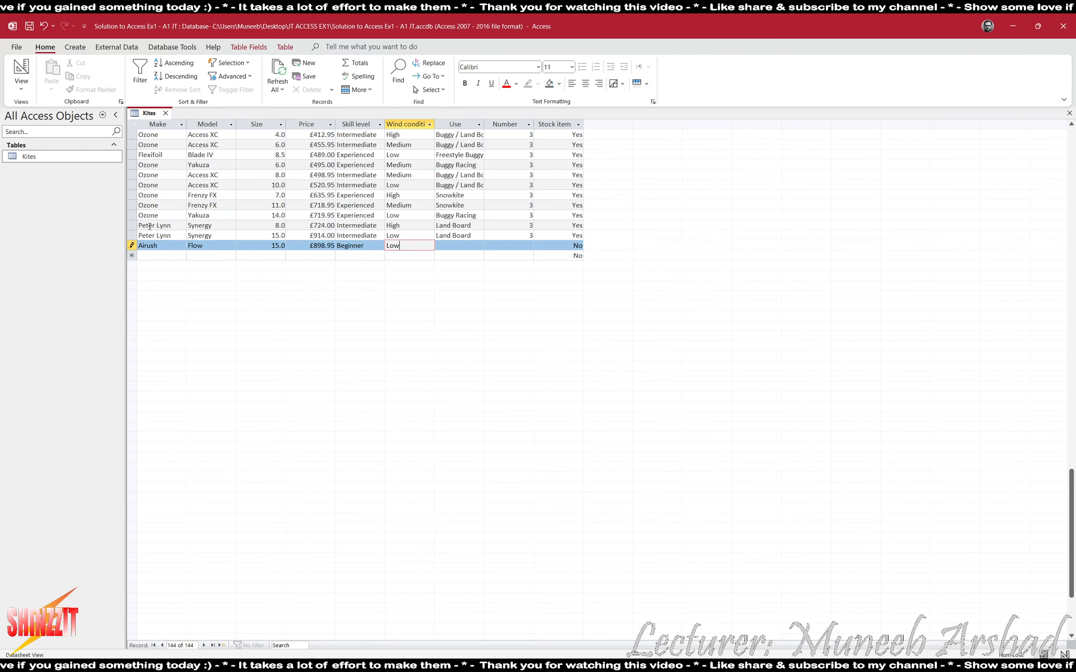
type("Low")
key("Tab")
Step: Set the Airush Flow record's Use to Kite Surf, checking the value against the PDF
key("alt+Tab")
key("alt+Tab")
type("K")
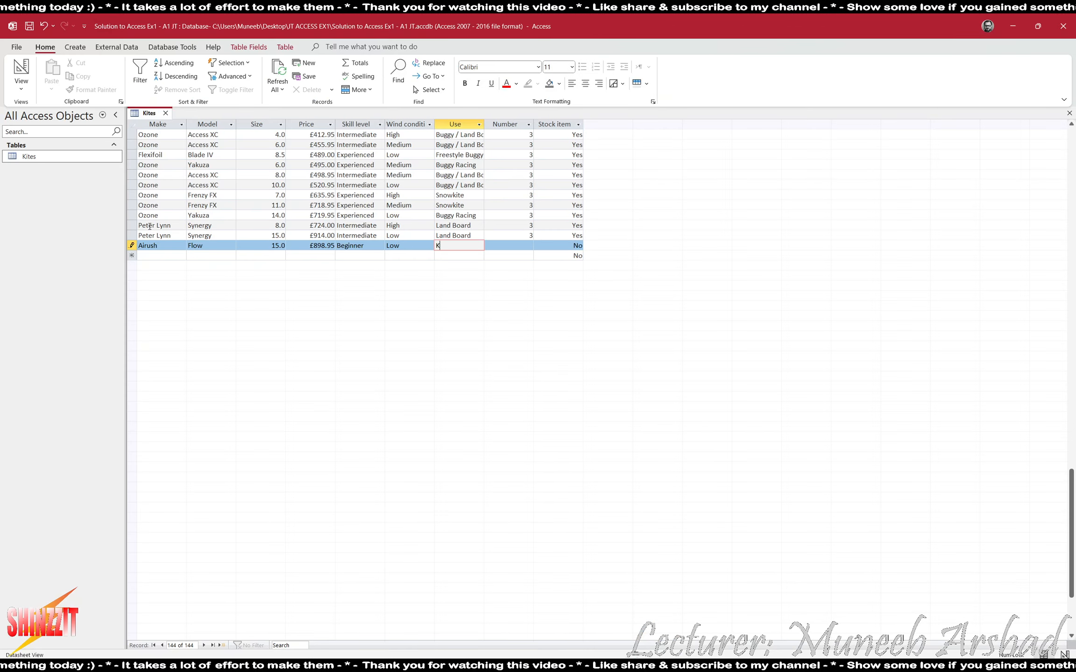
type("ite Surf")
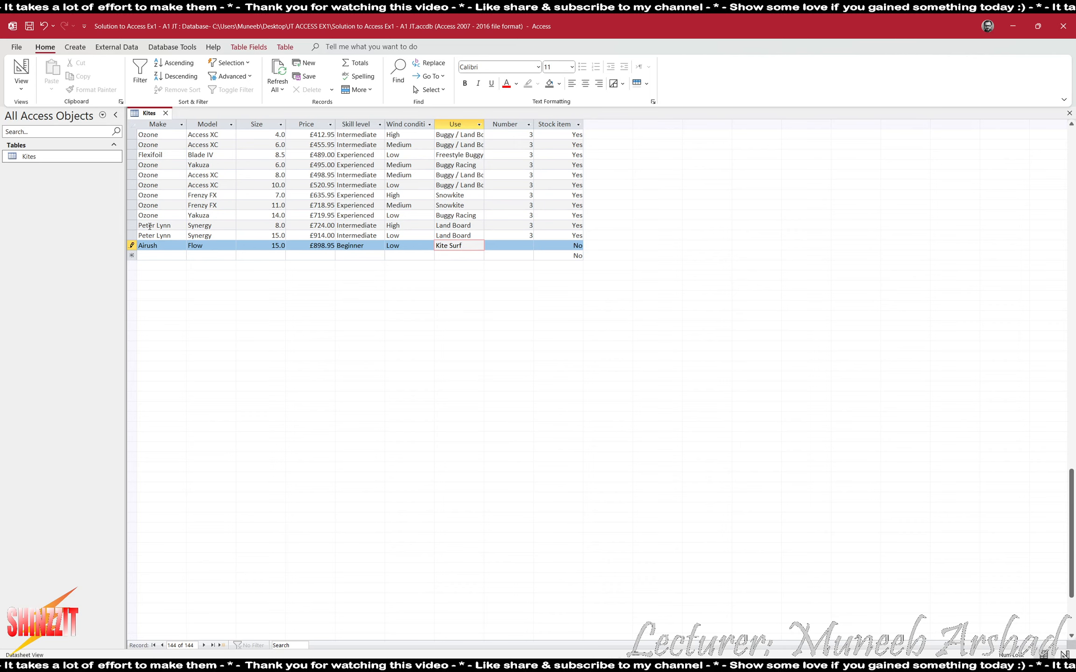
key("Tab")
Step: Set the Airush Flow record's Number to 2 and Stock item to Yes, checking both against the PDF
key("alt+Tab")
key("alt+Tab")
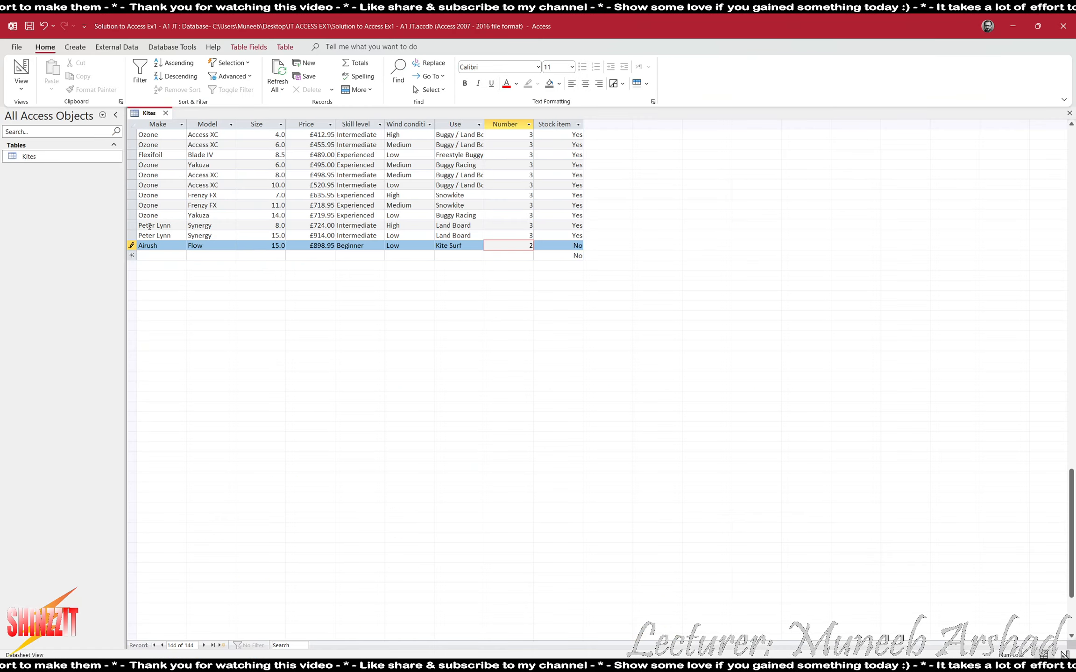
type("2")
key("Tab")
key("alt+Tab")
key("alt+Tab")
type("Ye")
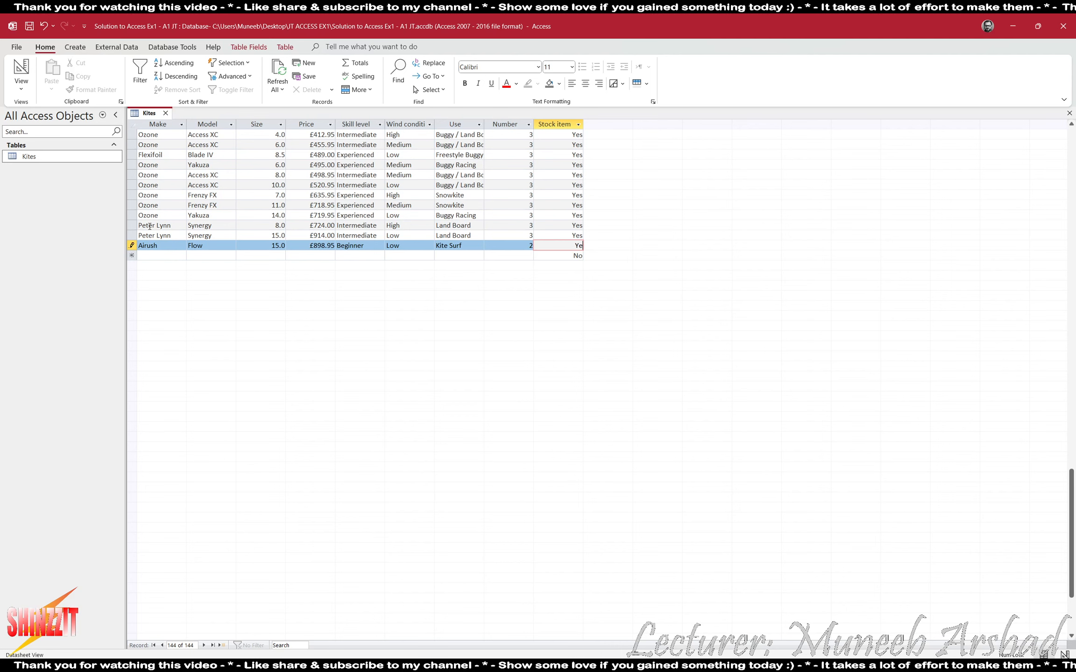
Step: Start the second new record in the blank row below Airush Flow with Make Ozone, checking the PDF
key("Down")
key("Left")
key("Left")
key("Left")
key("Left")
key("Left")
key("Left")
key("Left")
key("Left")
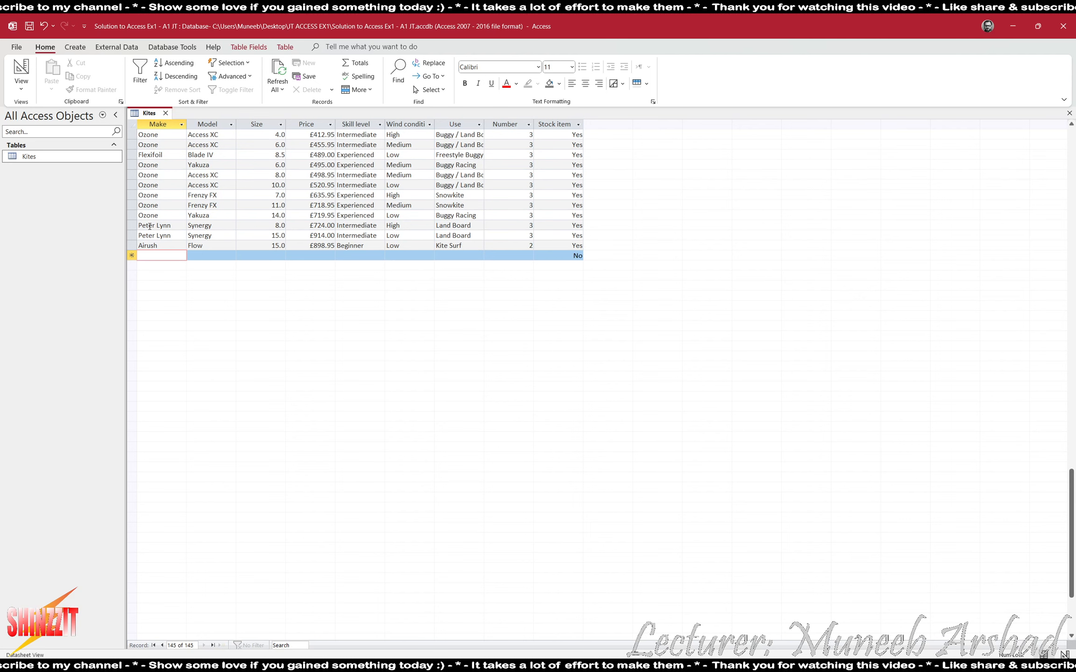
key("alt+Tab")
key("alt+Tab")
type("o")
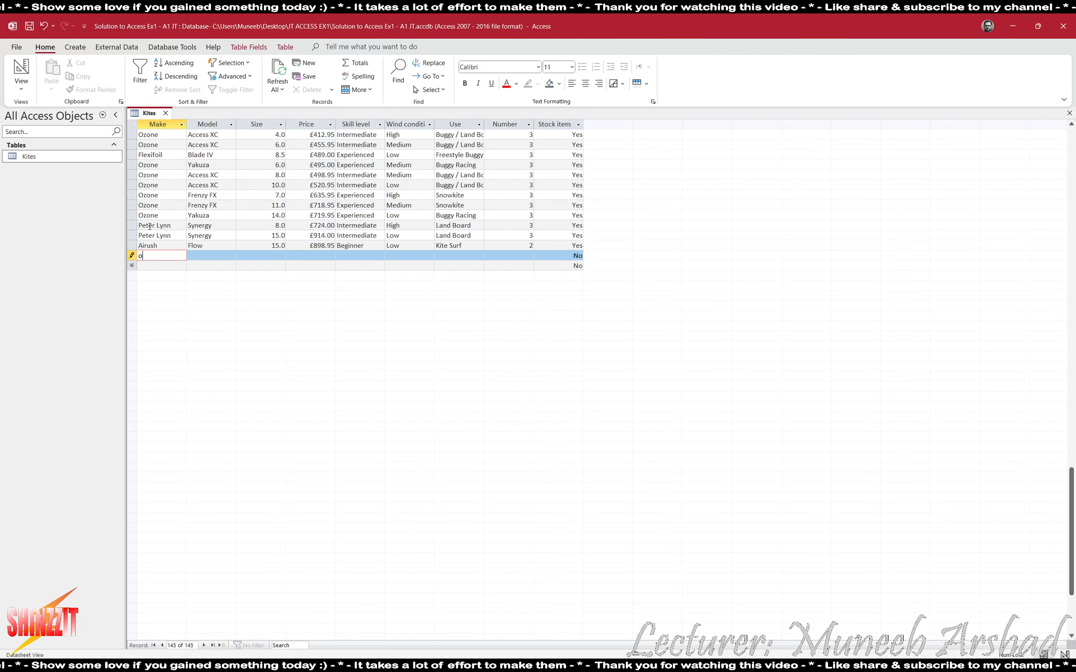
type("zon")
key("BackSpace")
key("BackSpace")
key("BackSpace")
key("BackSpace")
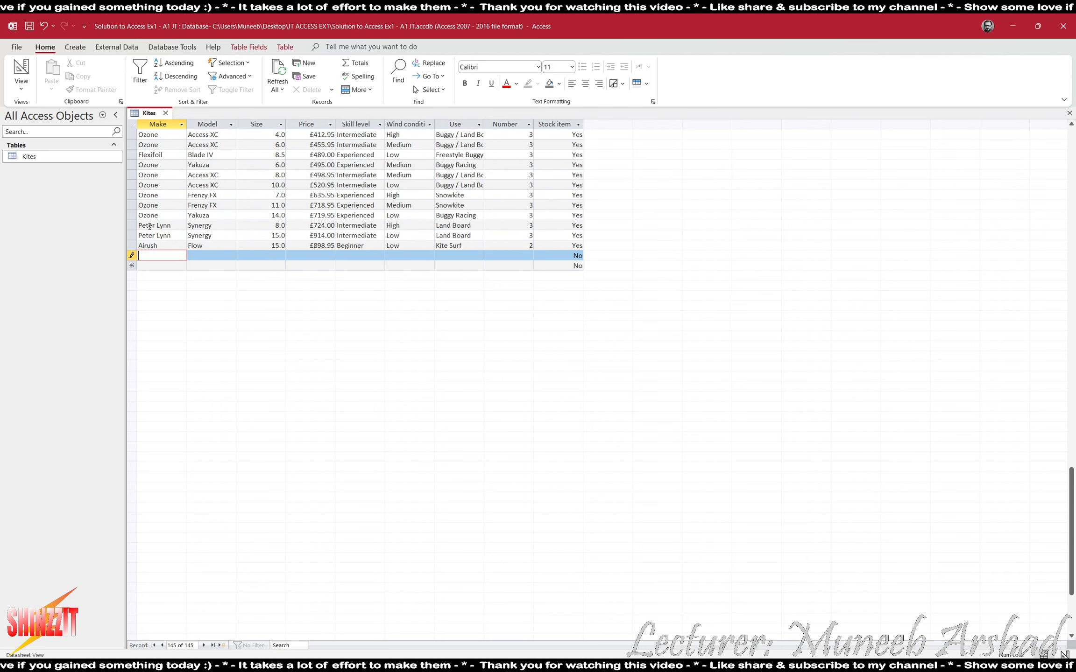
type("Ozone")
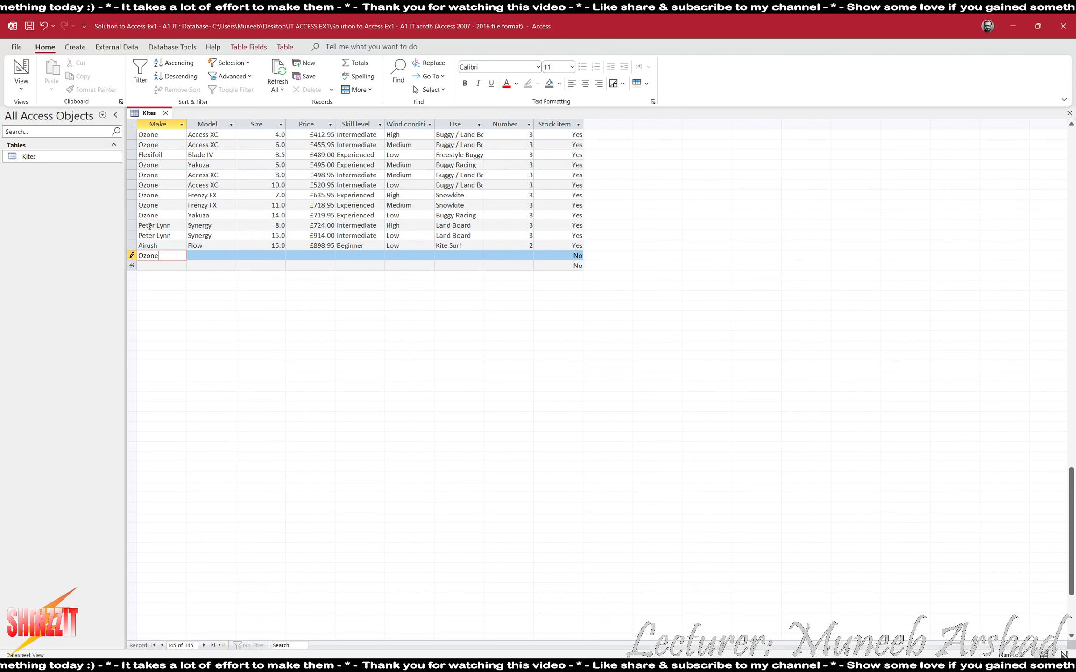
Step: Set the new Ozone record's Model to Cult and Size to 6.5, checking both against the PDF
key("Tab")
key("alt+Tab")
key("alt+Tab")
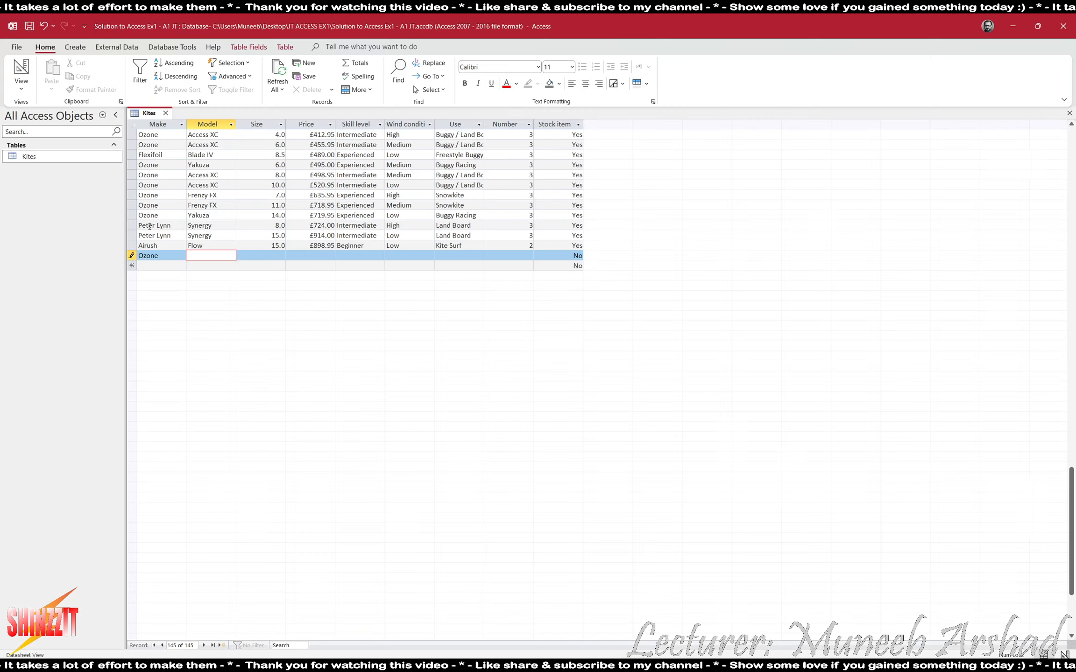
type("Cult")
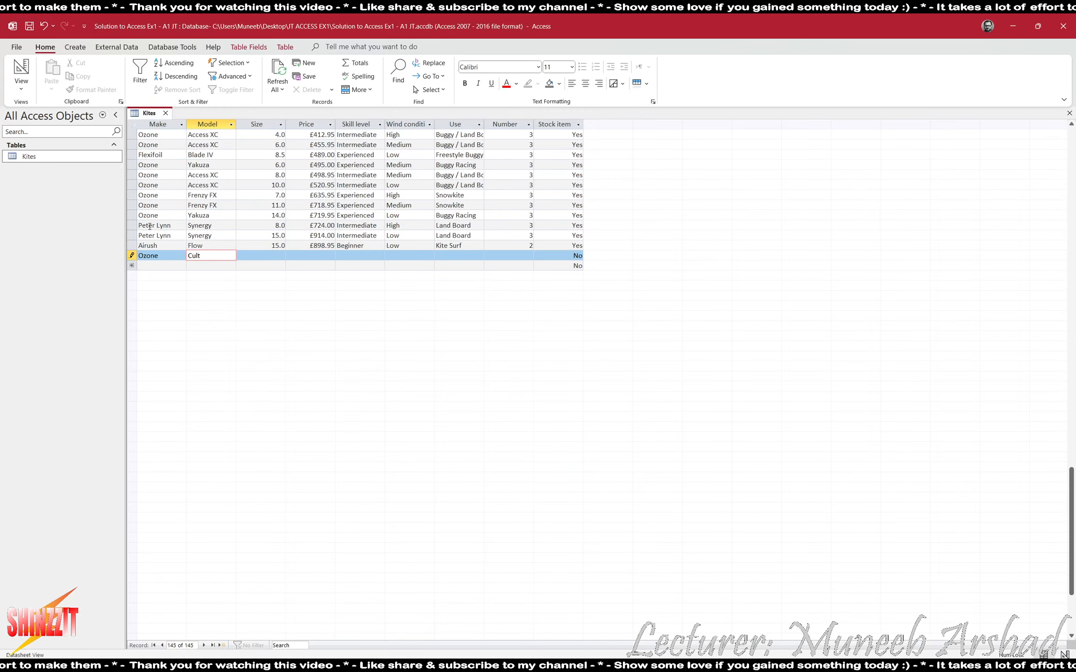
key("Tab")
key("alt+Tab")
key("alt+Tab")
type("6")
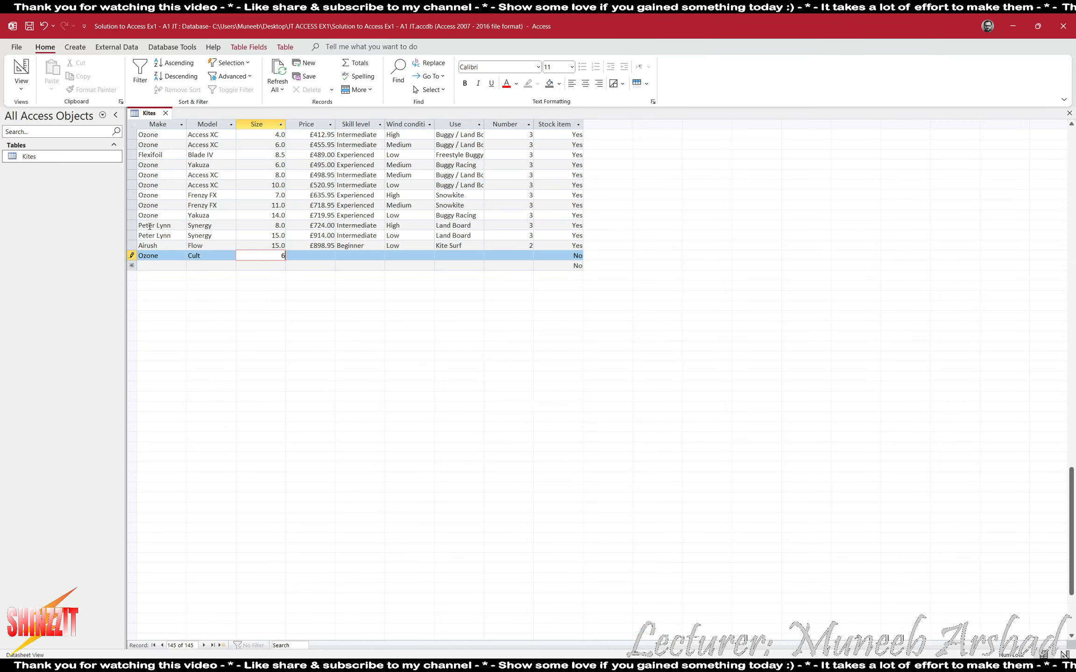
type(".5")
key("Tab")
Step: Set the new Ozone Cult record's Price to 309.95 after checking it in the PDF
key("alt+Tab")
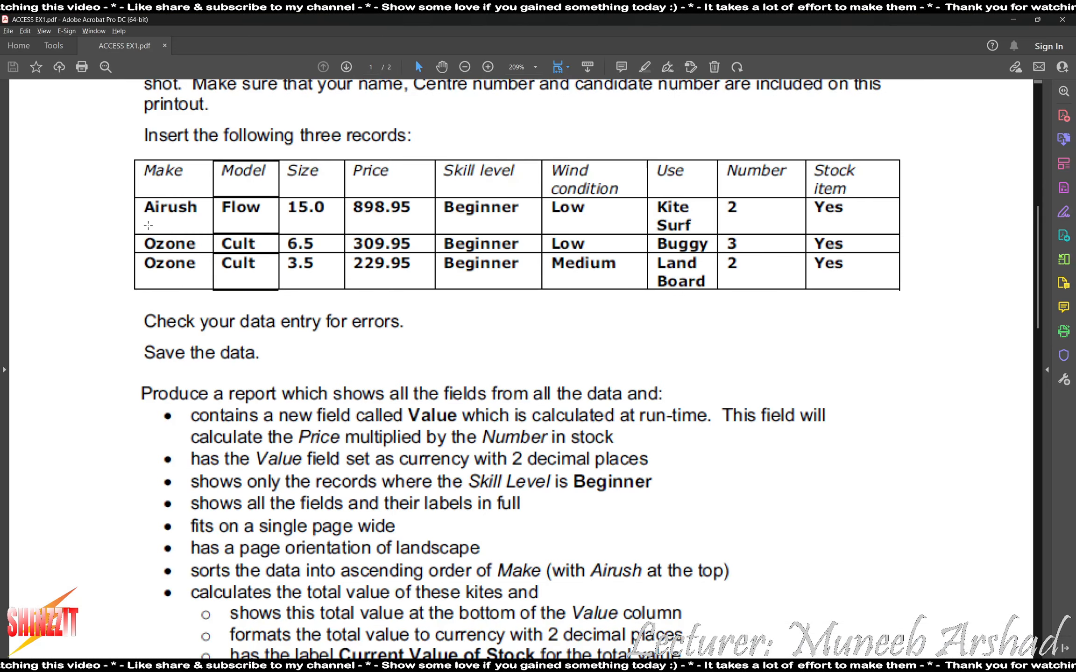
key("alt+Tab")
type("3.")
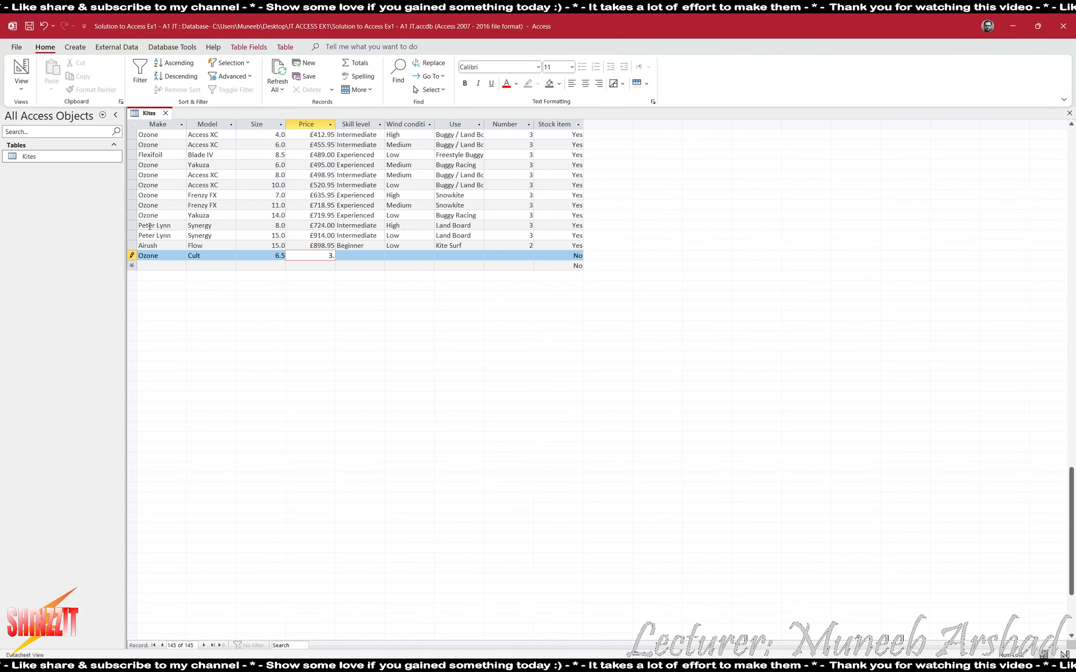
key("BackSpace")
type("09")
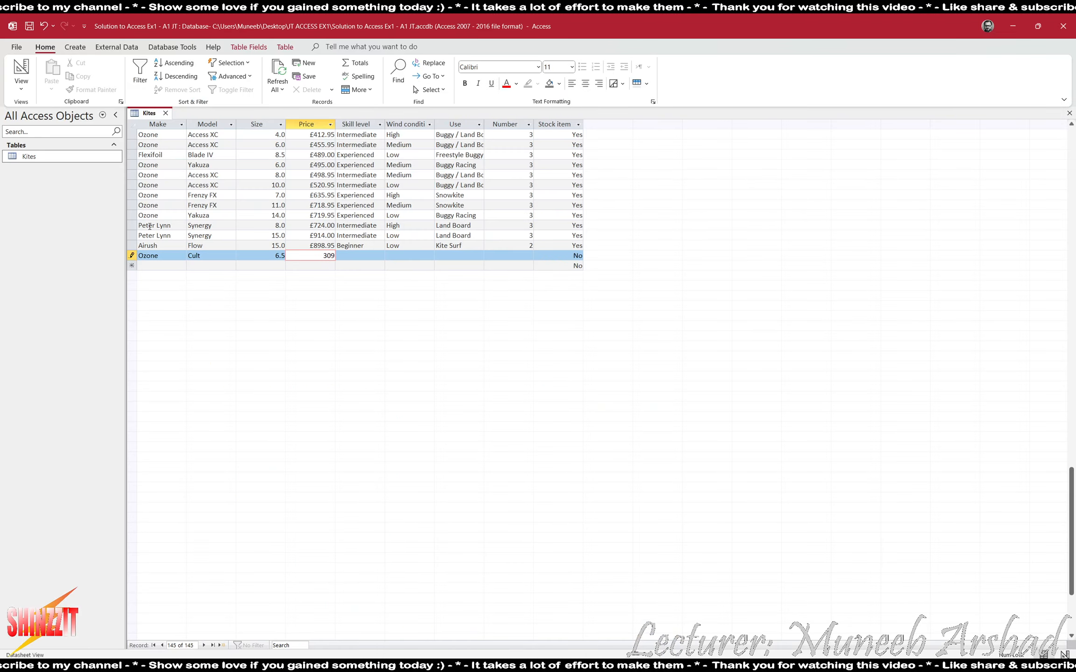
type(".95")
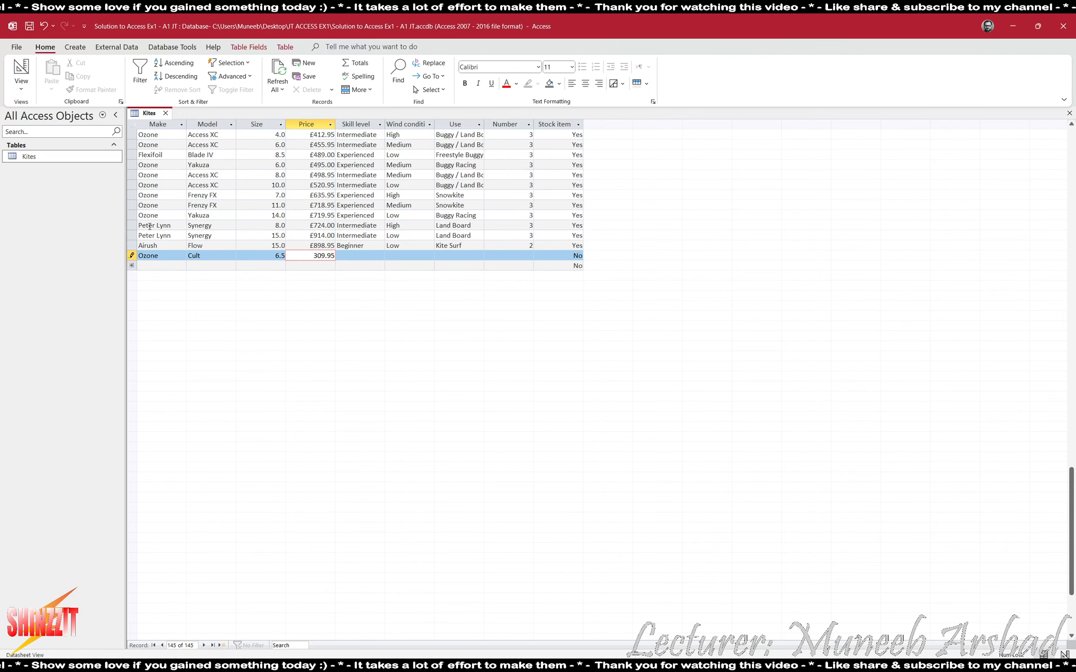
key("alt+Tab")
key("alt+Tab")
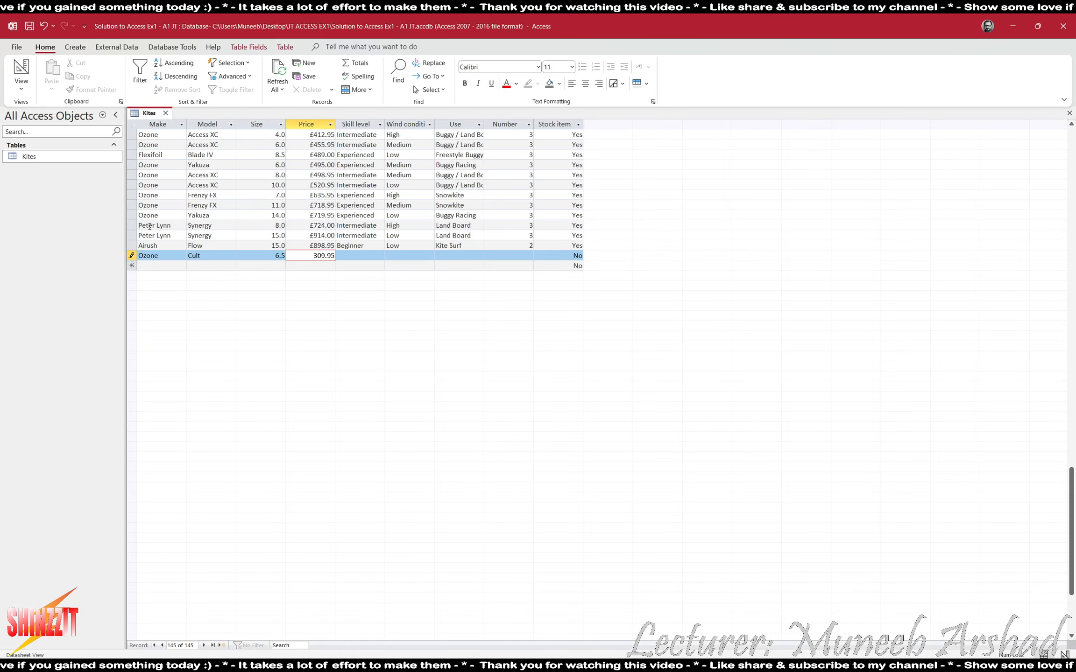
key("Tab")
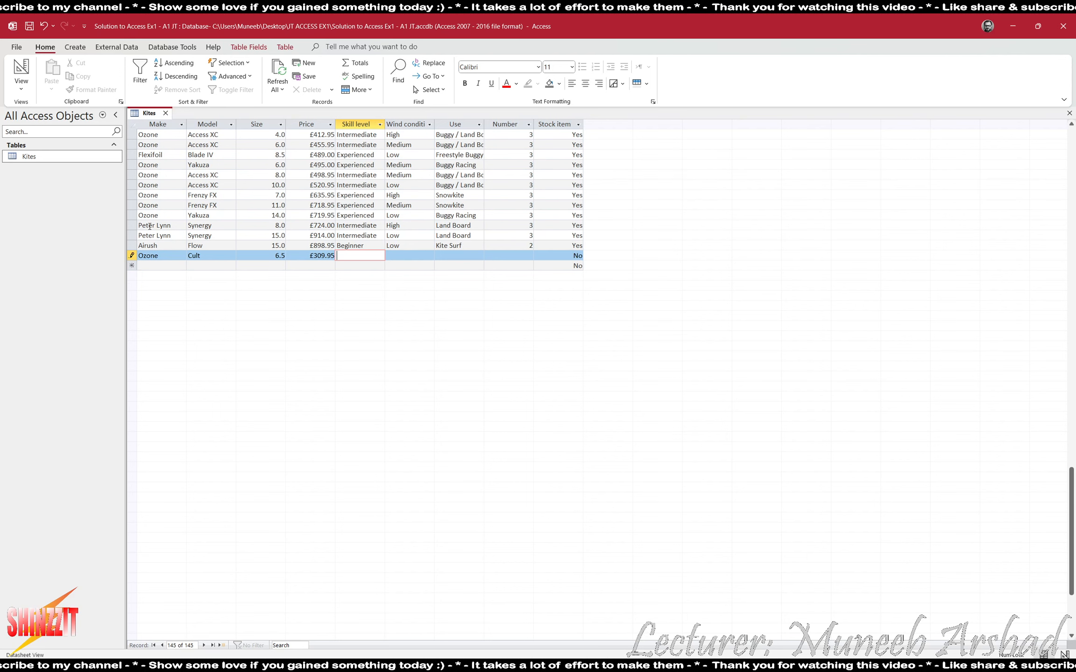
left_click(397, 256)
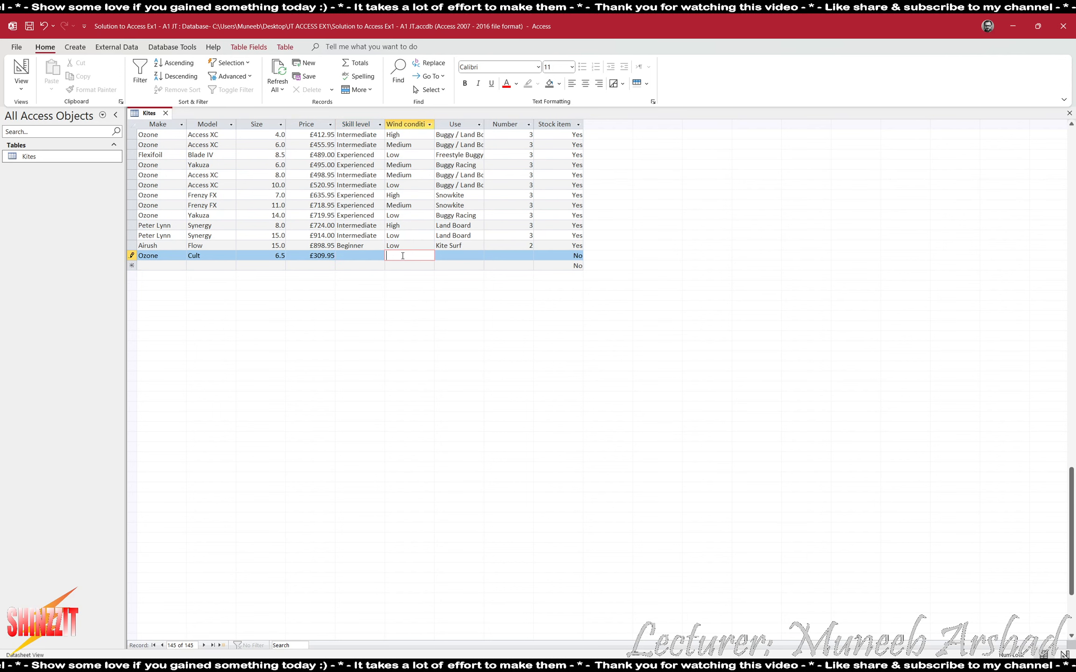
left_click(448, 259)
left_click(348, 257)
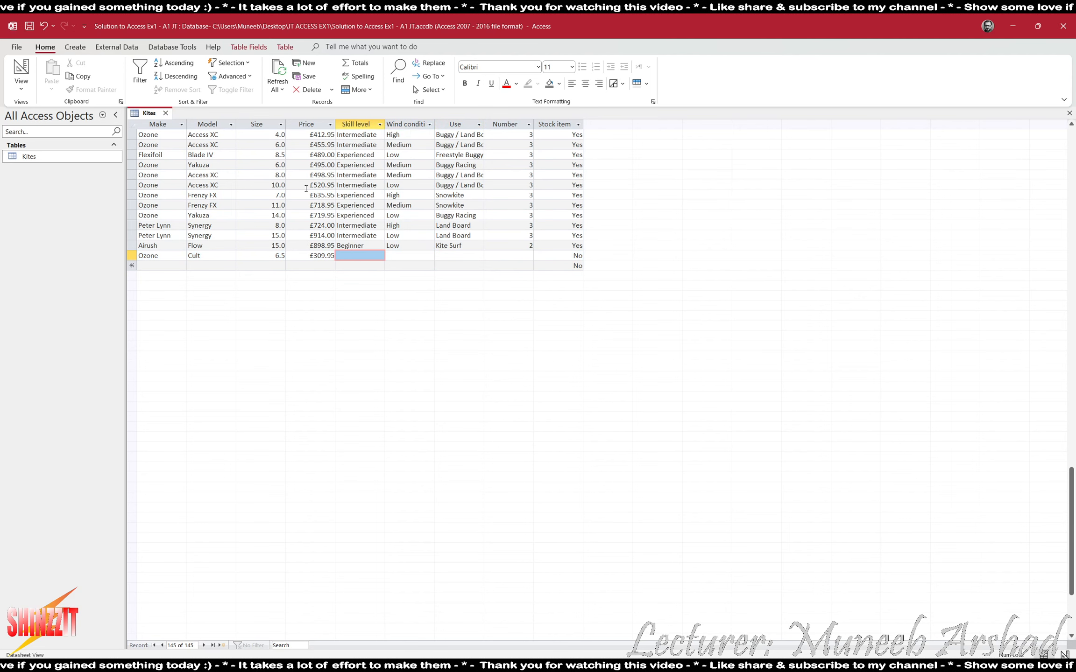
Step: Display the Kites table in Design View and examine its fields from Skill level to Stock item
left_click(21, 73)
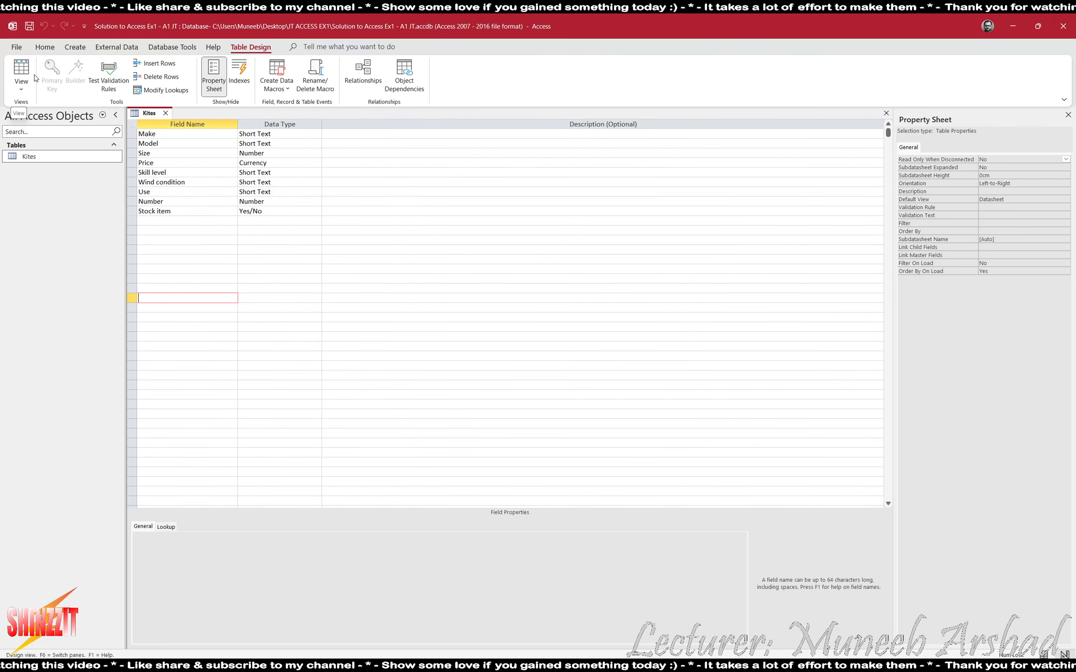
left_click(187, 173)
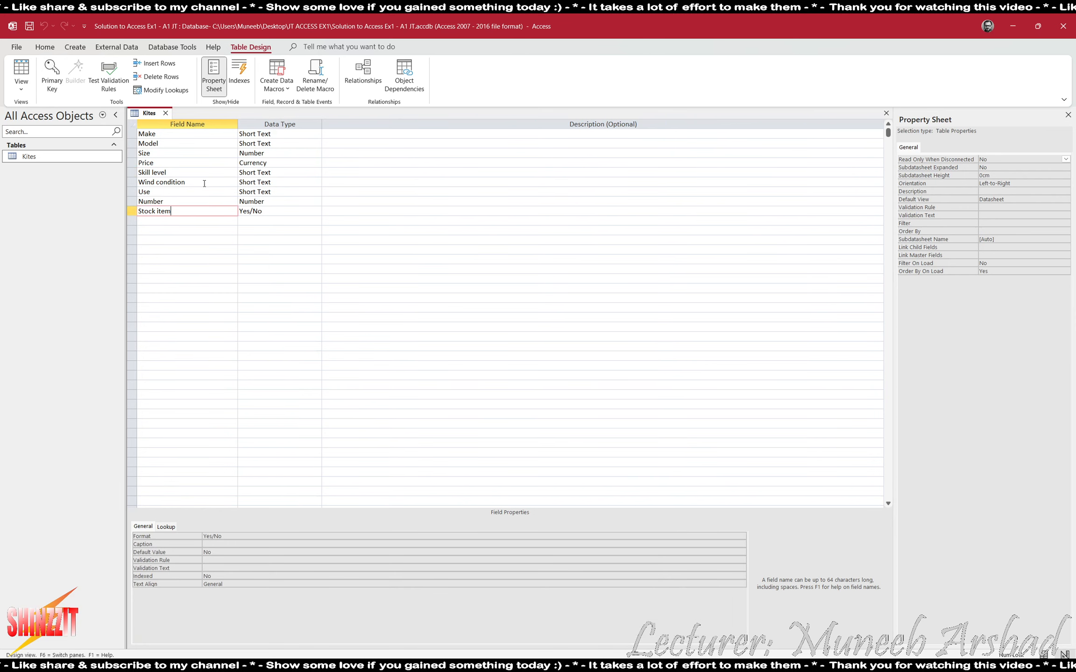
left_click(194, 192)
left_click(192, 209)
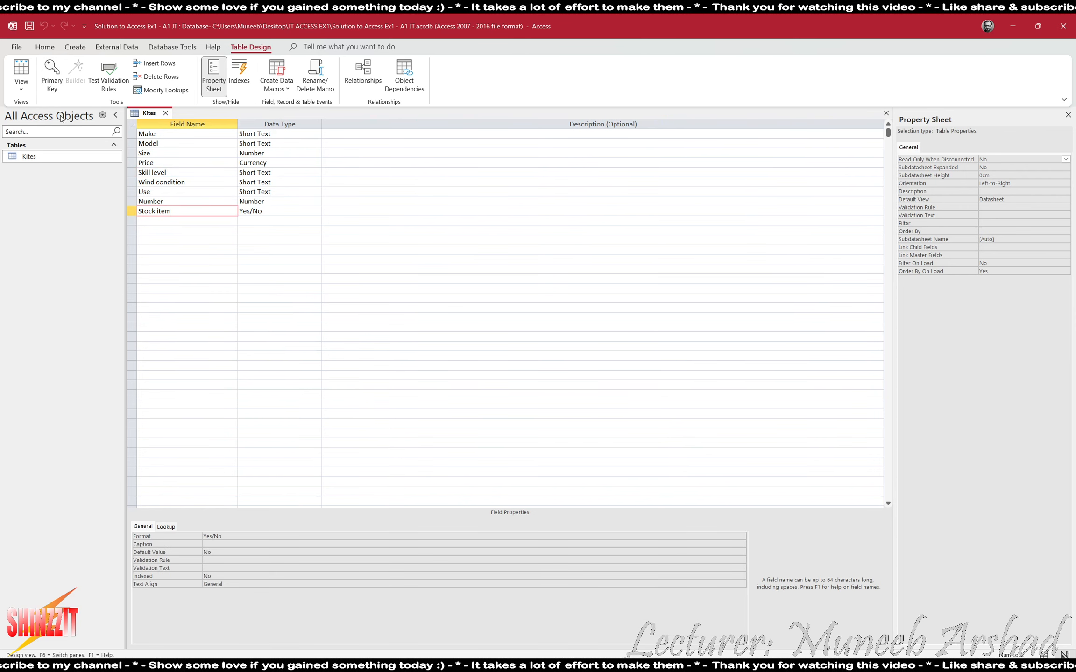
Step: Return the Kites table to Datasheet View and look for the new Ozone Cult record among the last rows
left_click(20, 89)
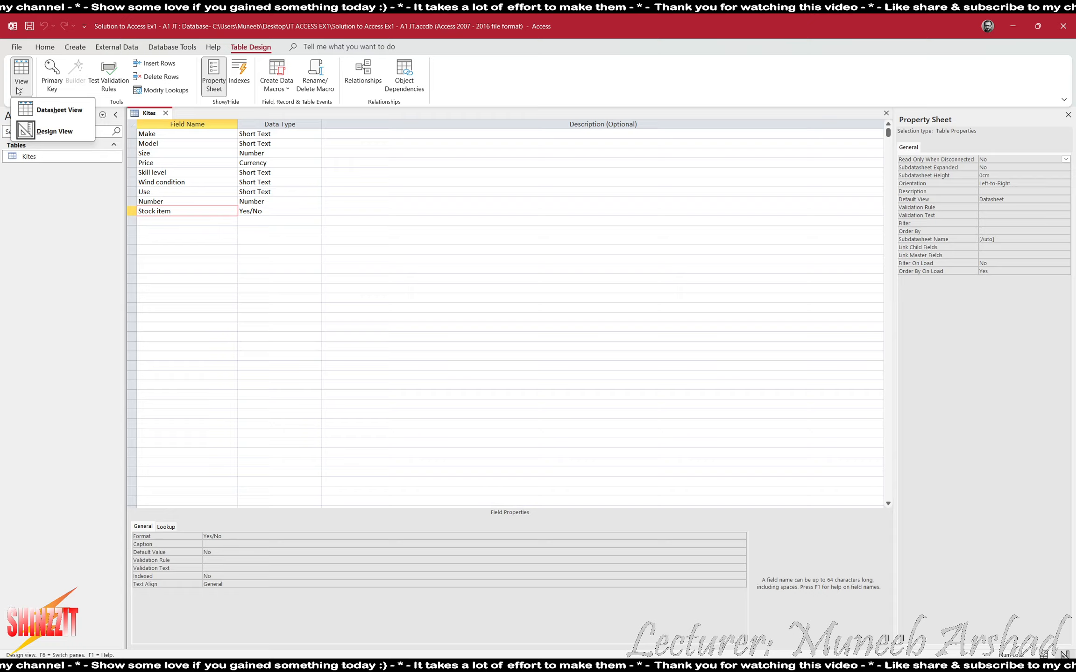
left_click(58, 110)
scroll(283, 321, "down", 20)
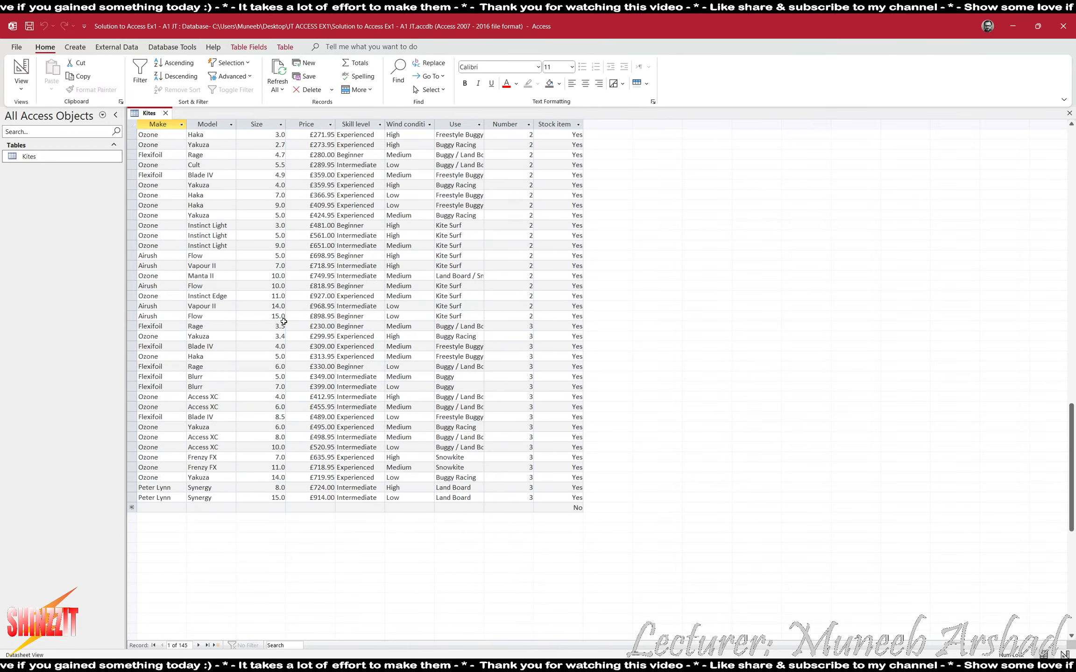
scroll(283, 321, "down", 7)
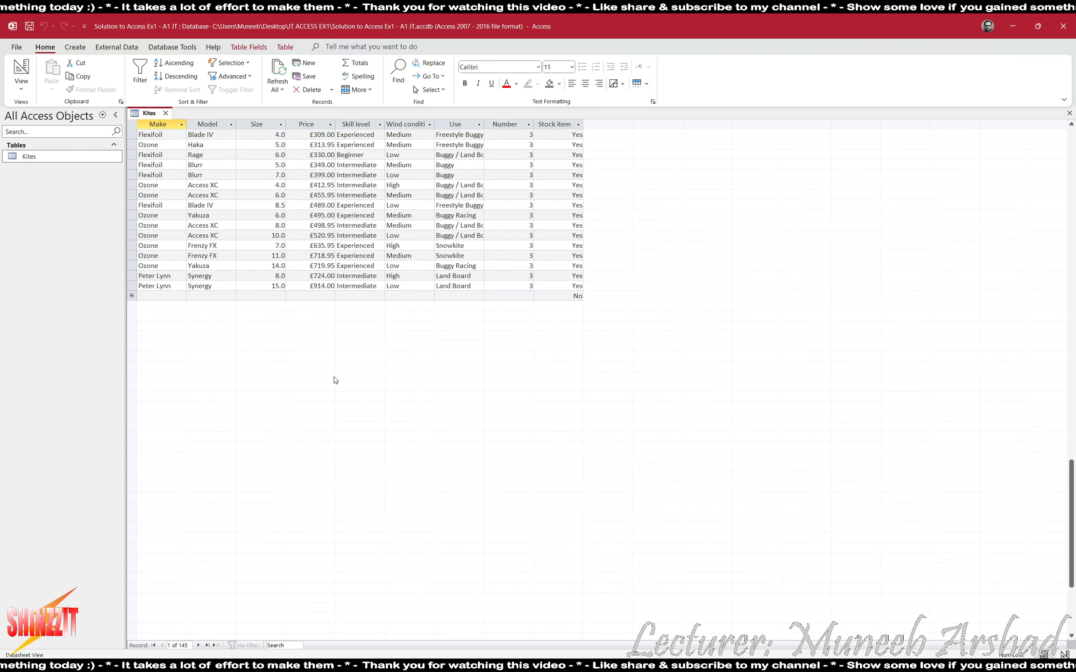
Step: Open the Windows Magnifier
key("super")
type("magnifier")
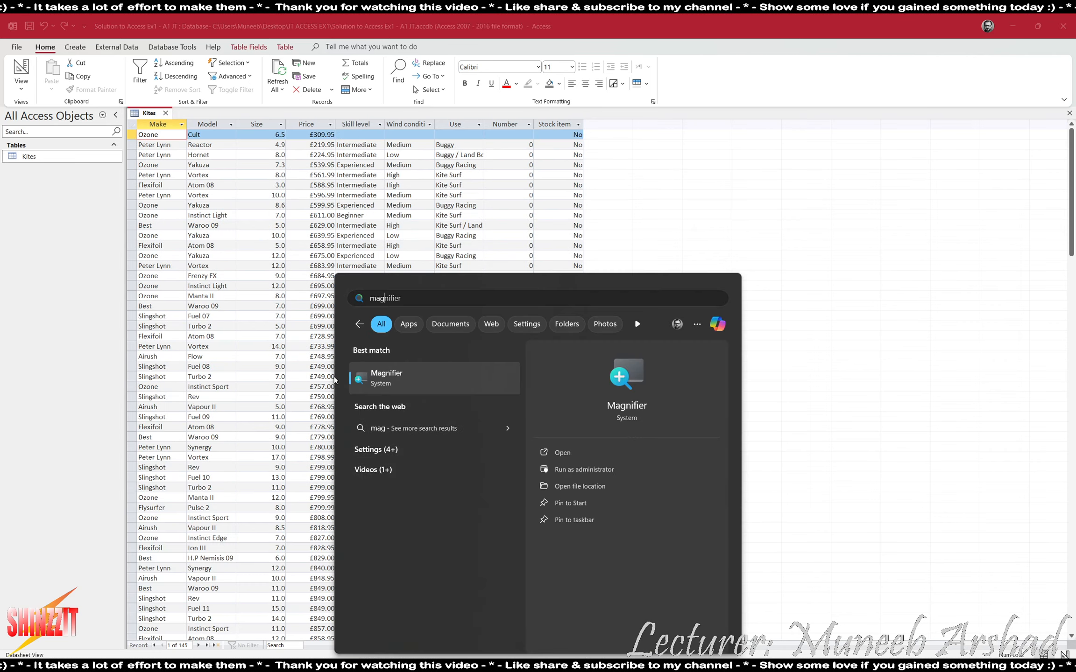
key("Return")
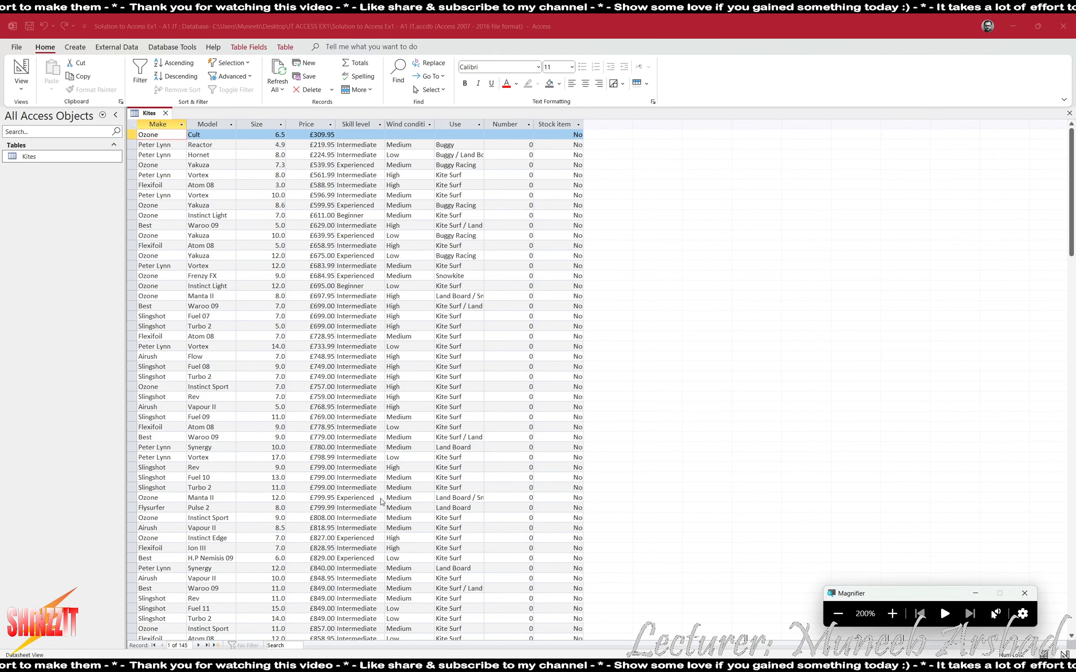
Step: Locate the incomplete Ozone Cult record with Size 6.5 in the Kites table and go to its empty Skill level
scroll(382, 502, "down", 20)
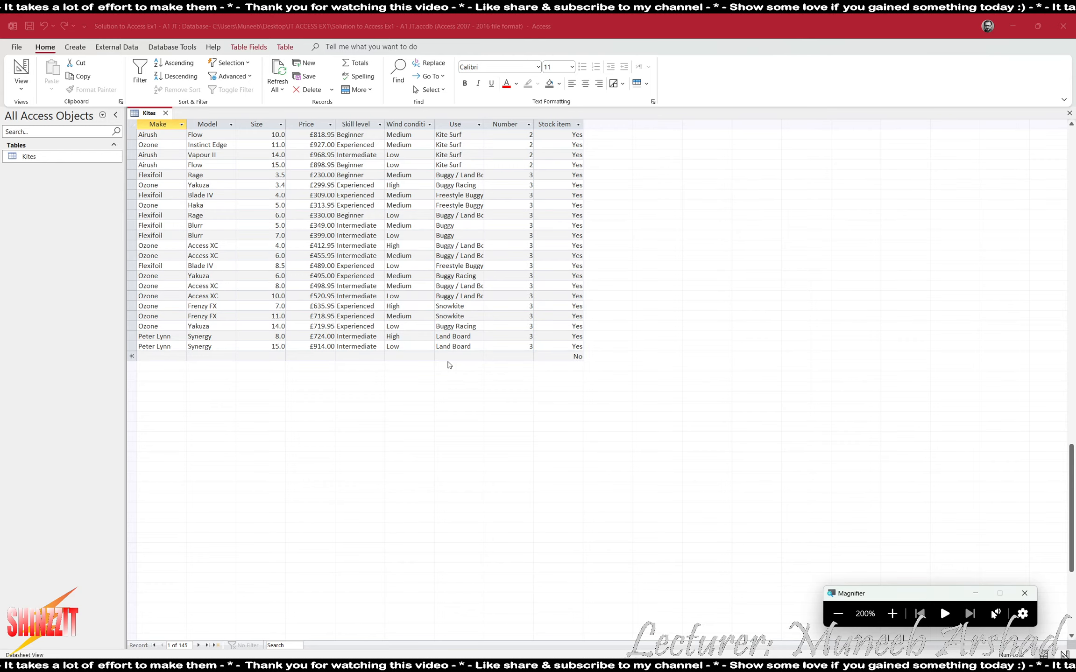
scroll(449, 365, "up", 20)
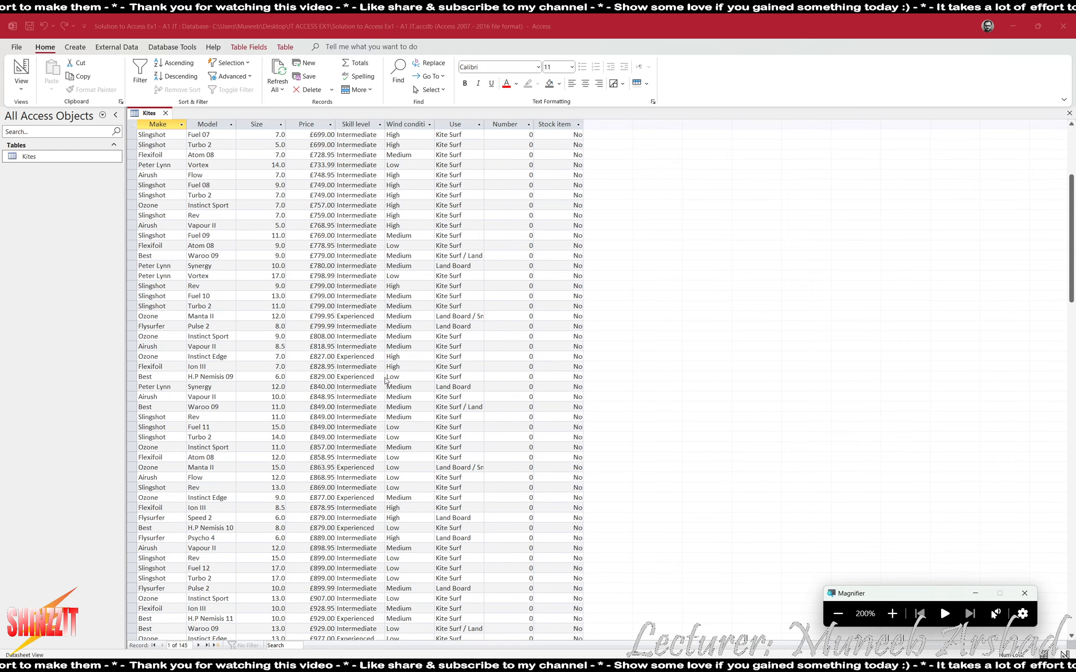
scroll(385, 381, "up", 6)
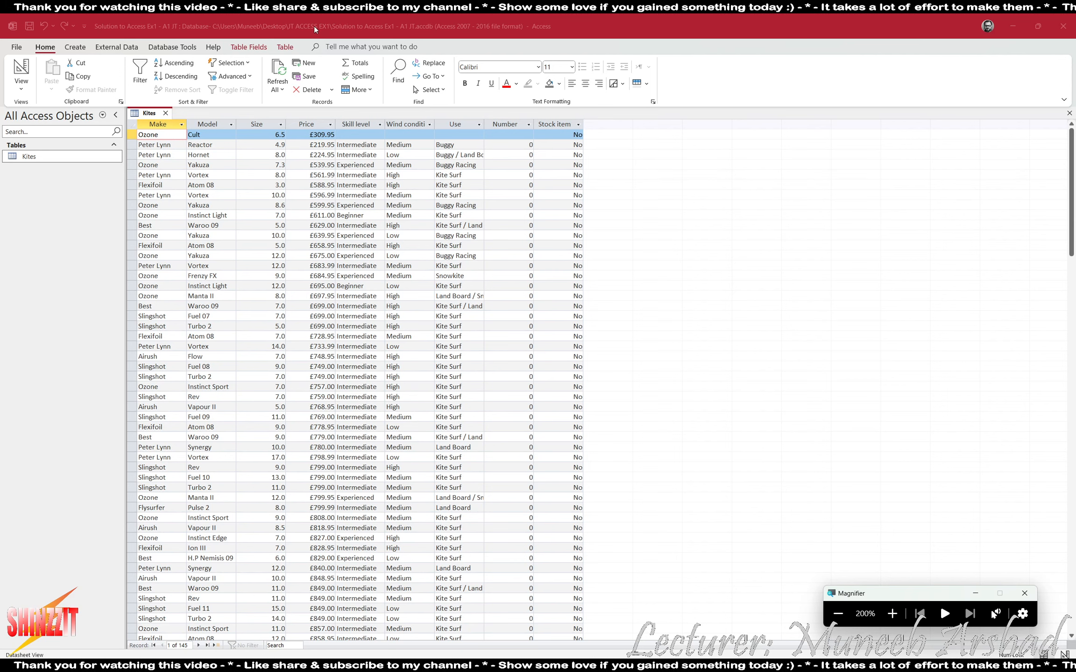
left_click(268, 136)
left_click(131, 135)
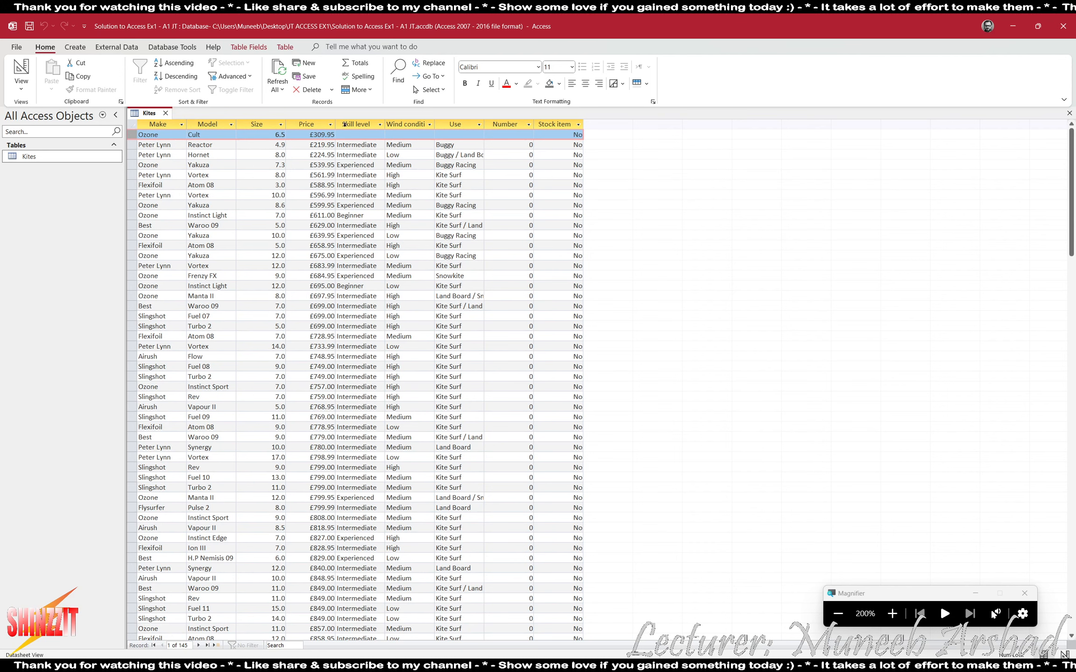
left_click(366, 132)
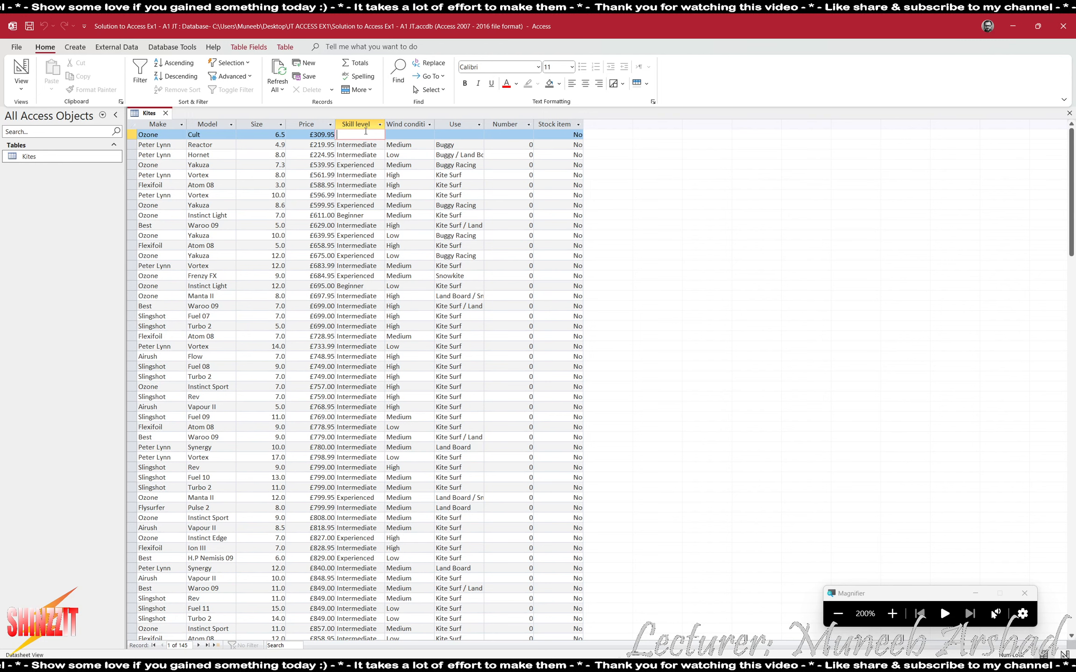
Step: Reduce the Magnifier to 100% and close it, checking the Ozone Cult record in the PDF before returning to Access
left_click(838, 612)
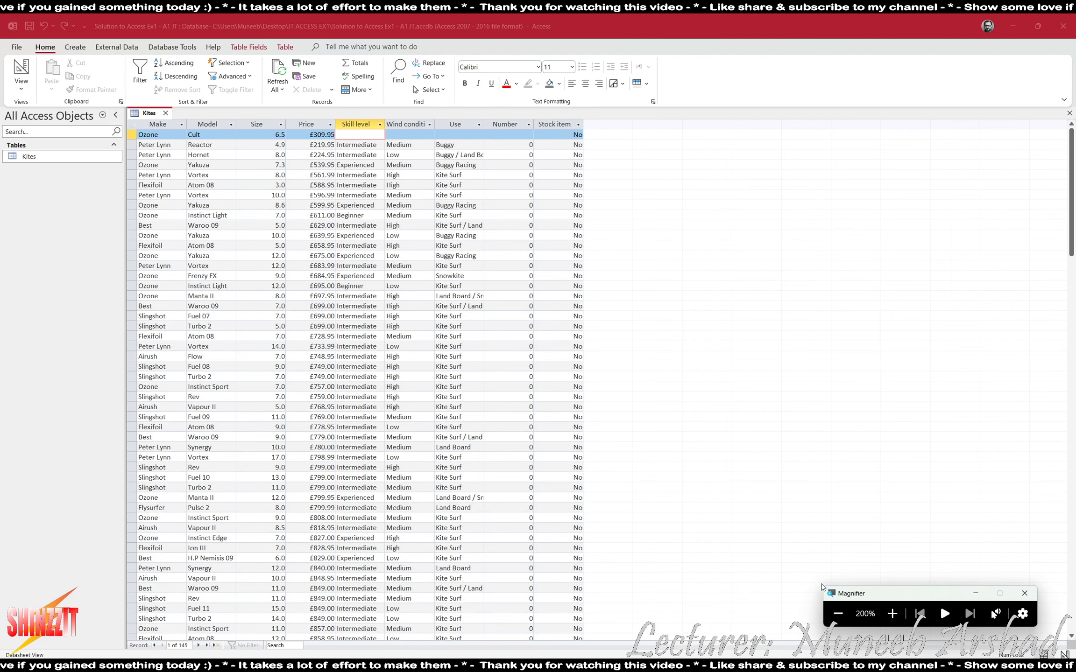
key("alt+Tab")
key("Tab")
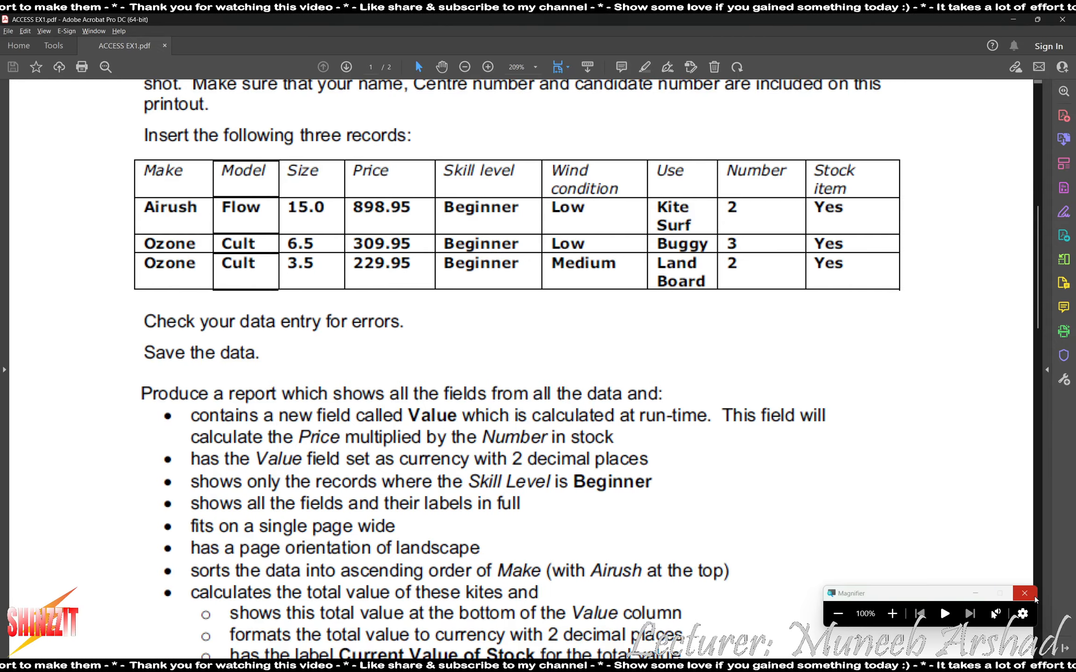
left_click(1033, 597)
key("alt+Tab")
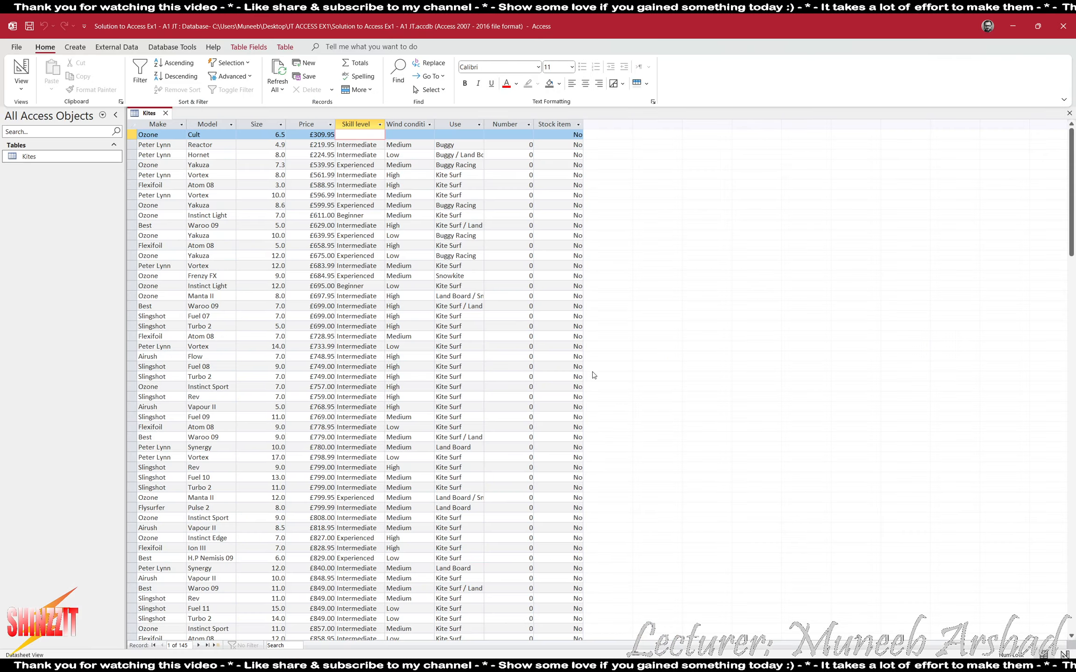
Step: Set Skill level to Beginner and Wind condition to Low in the Ozone Cult record with Size 6.5
type("B")
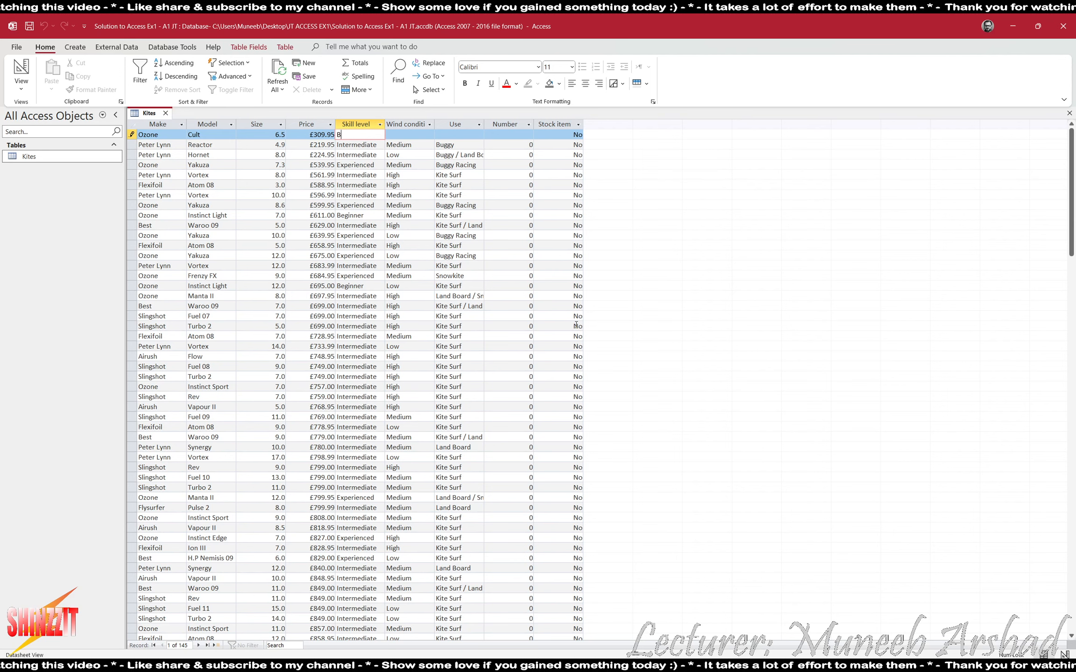
type("eginner")
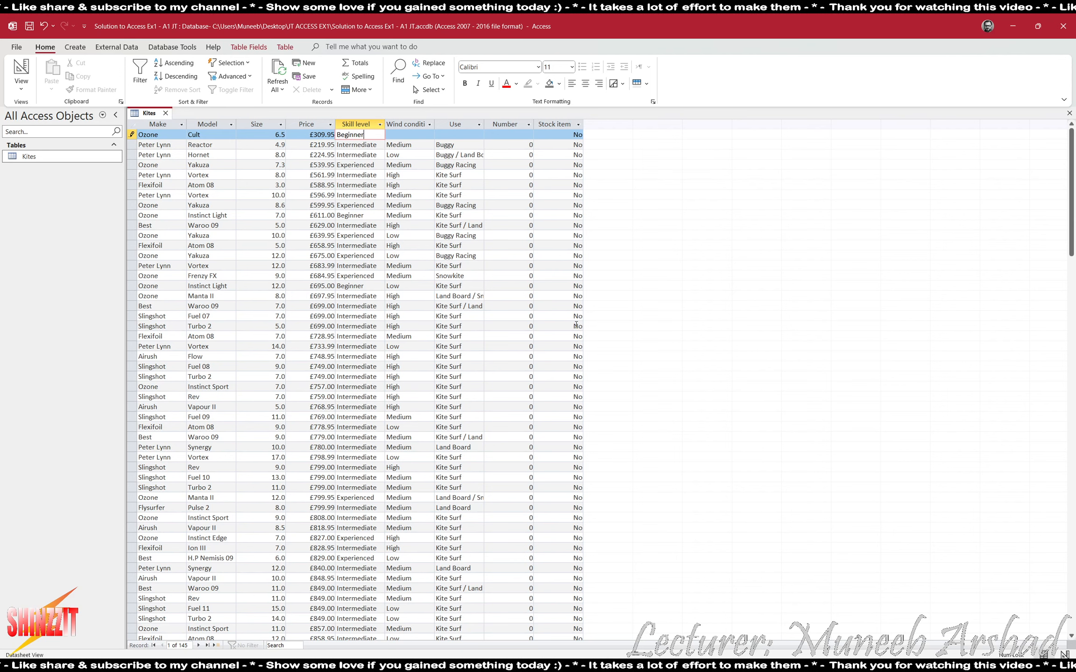
key("Tab")
key("alt+Tab")
key("alt+Tab")
type("Low")
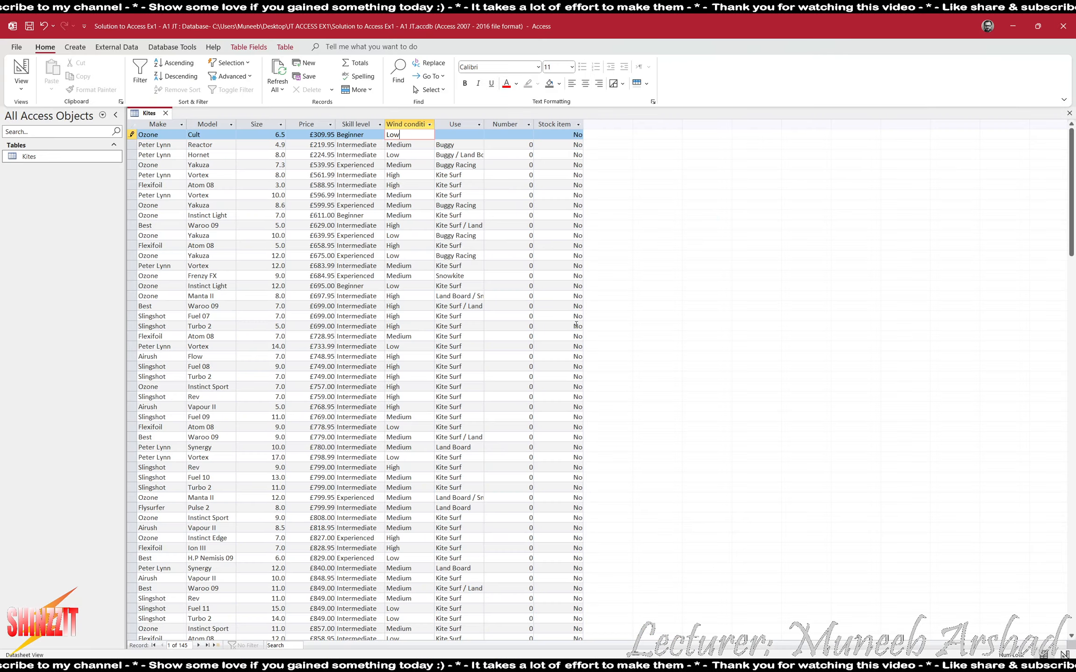
Step: Complete the size 6.5 Ozone Cult record with Use Buggy, Number 3 and Stock item Yes, checking each value in the PDF
key("Tab")
key("alt+Tab")
key("alt+Tab")
type("B")
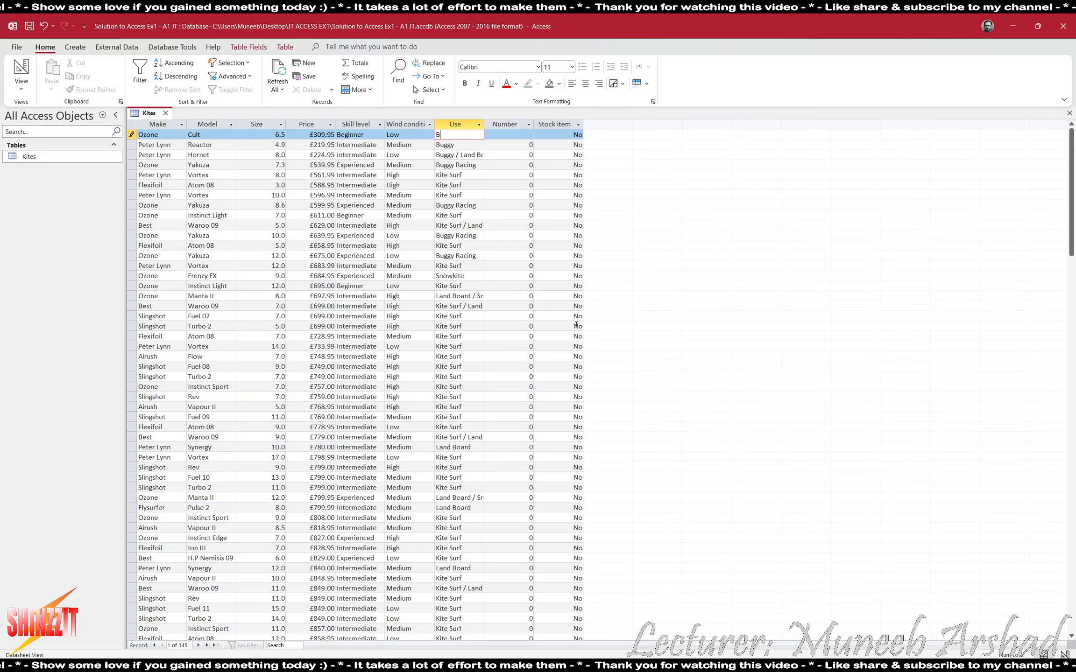
type("uggy")
key("Tab")
key("alt+Tab")
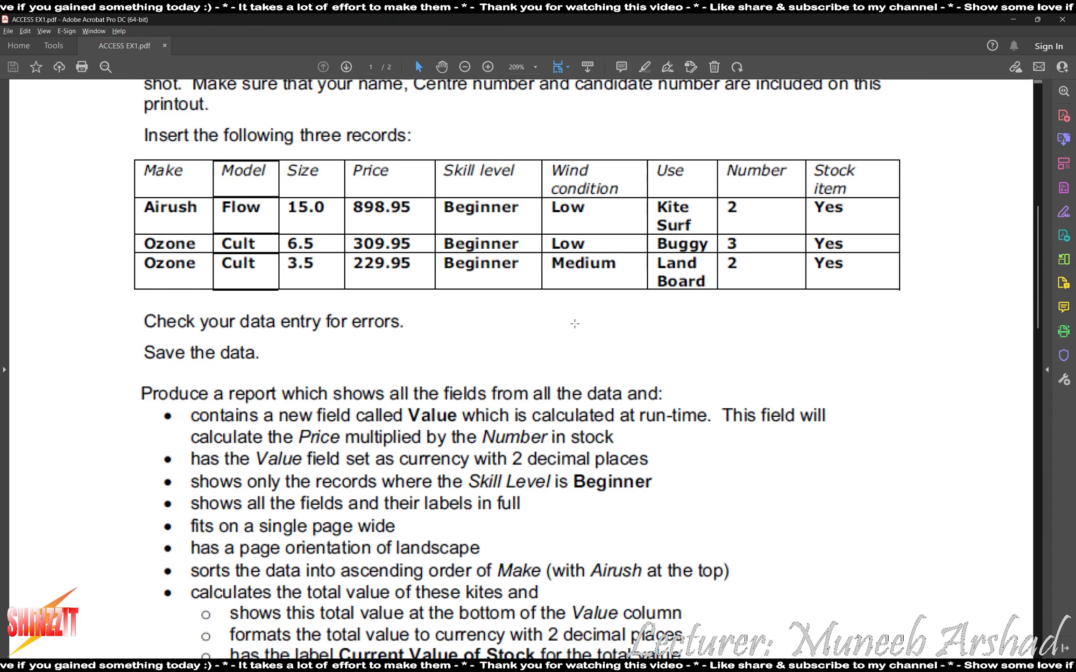
key("alt+Tab")
type("3")
key("Tab")
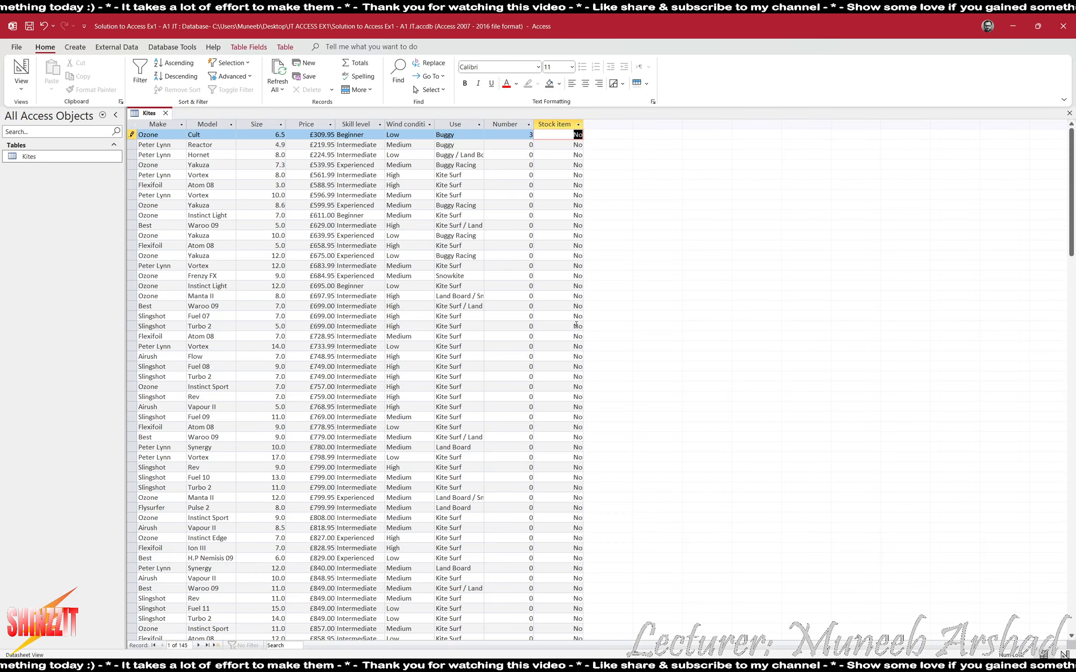
key("alt+Tab")
key("alt+Tab")
type("Yes")
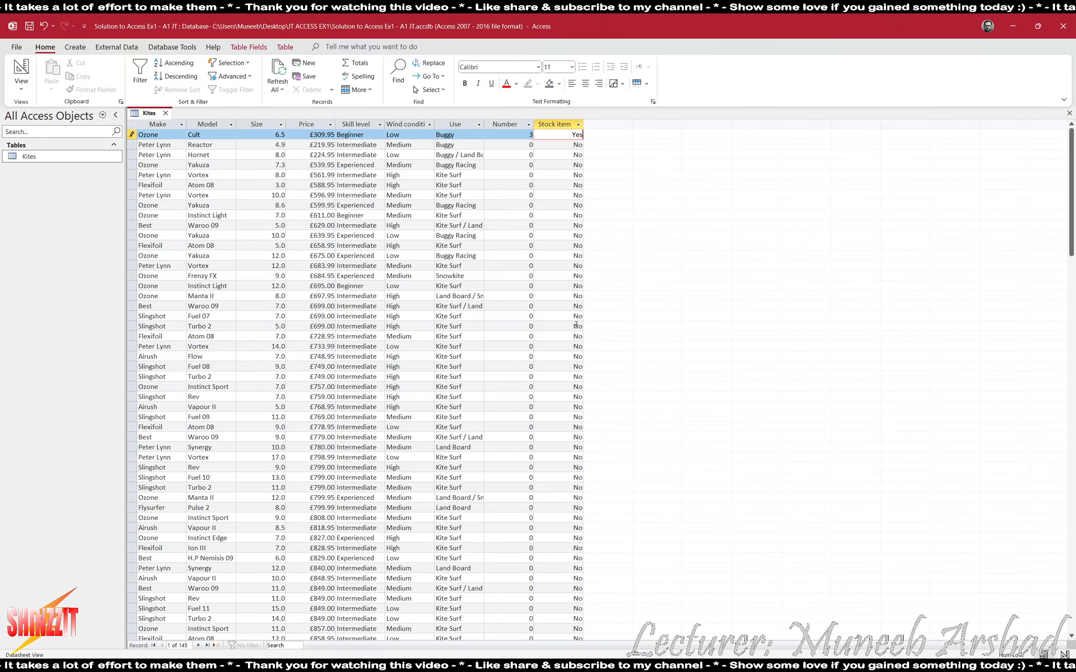
Step: Start a new record at the end of the Kites table with Make Ozone and Model Cult, following the PDF
left_click(294, 486)
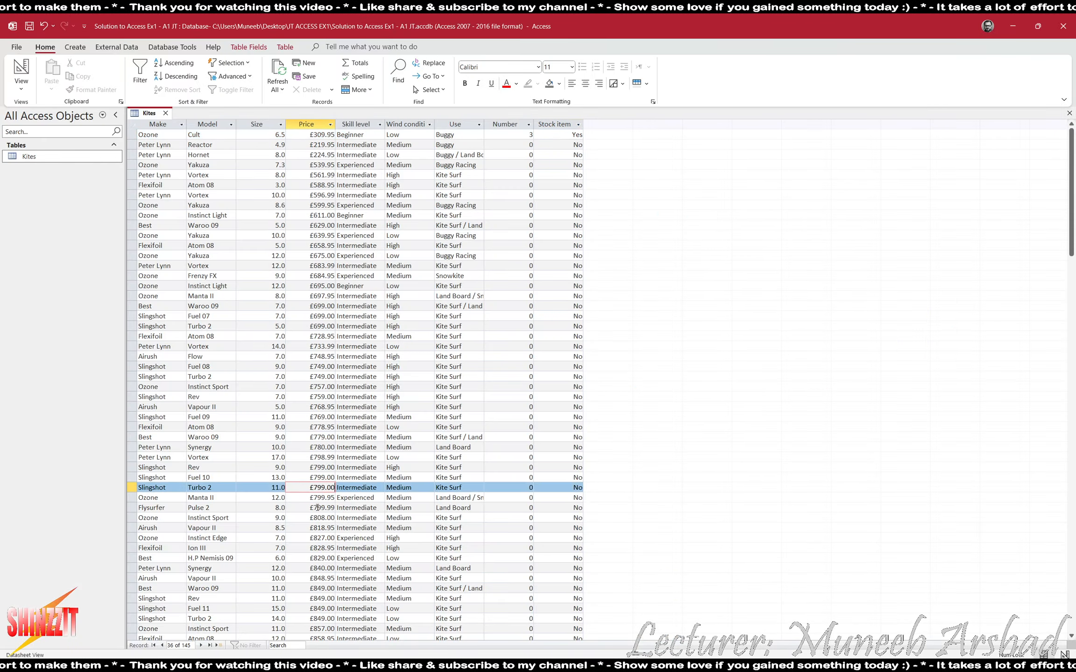
scroll(294, 474, "down", 20)
scroll(293, 474, "down", 12)
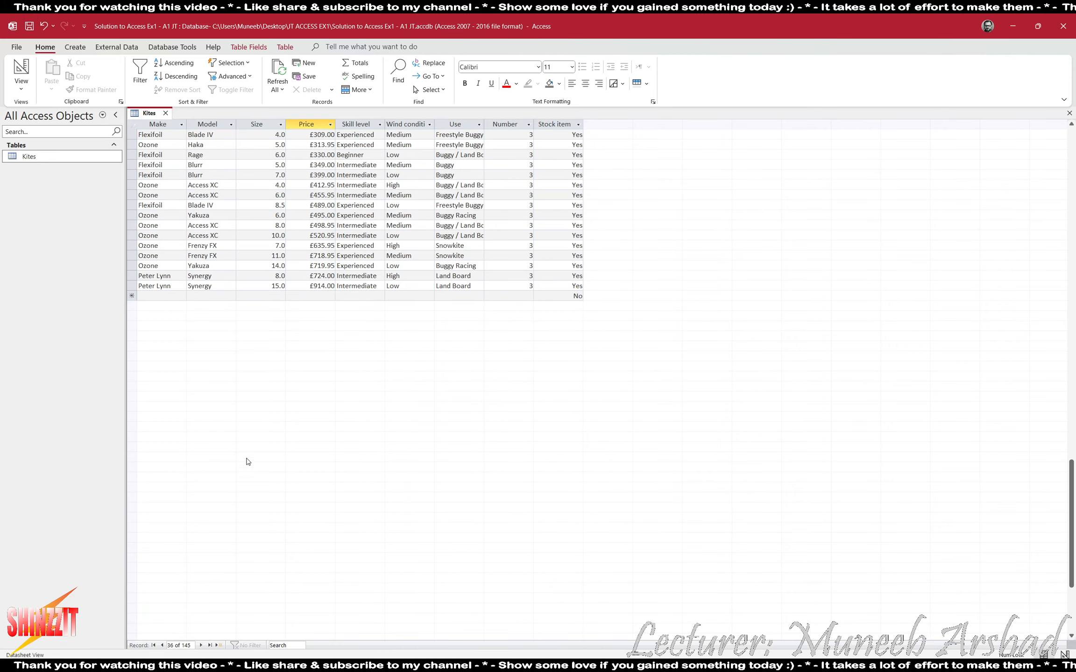
left_click(162, 296)
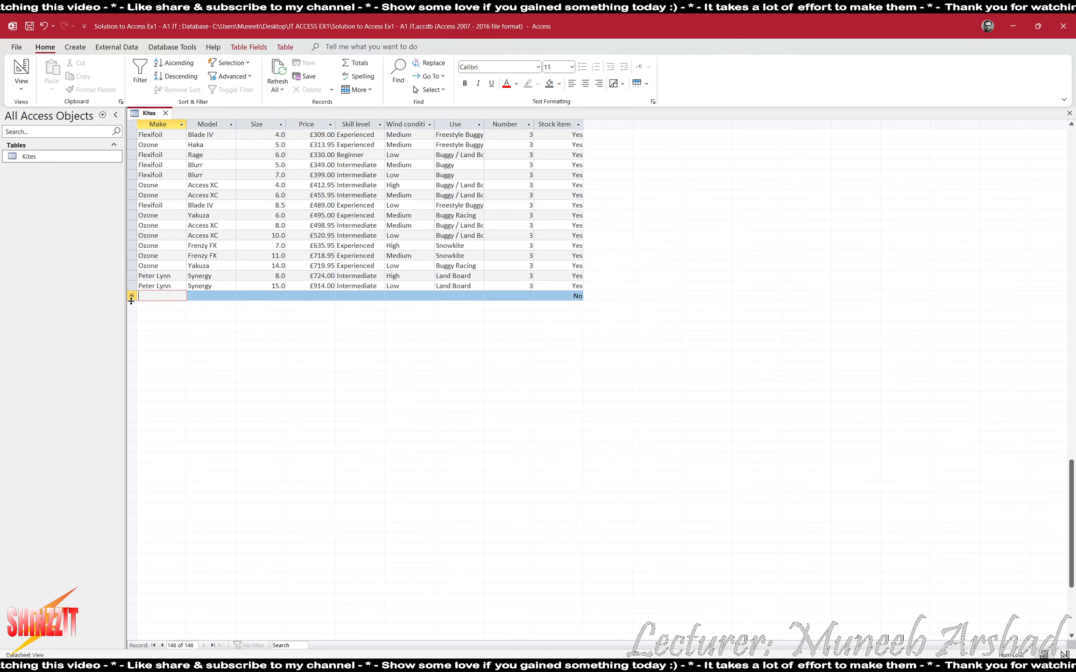
key("alt+Tab")
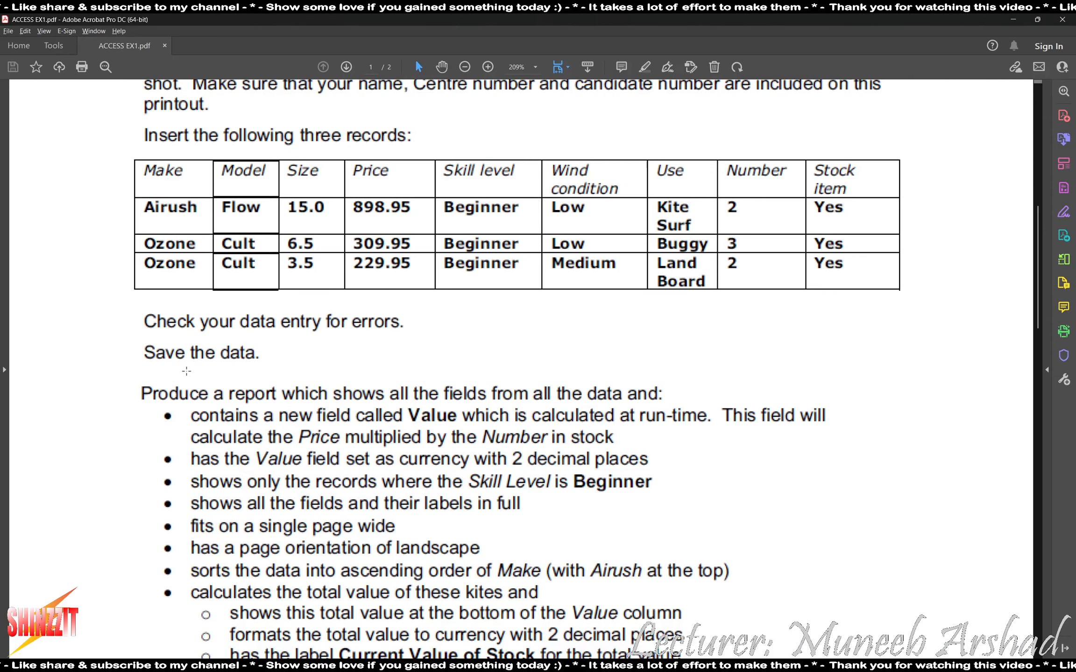
key("alt+Tab")
type("Ozon")
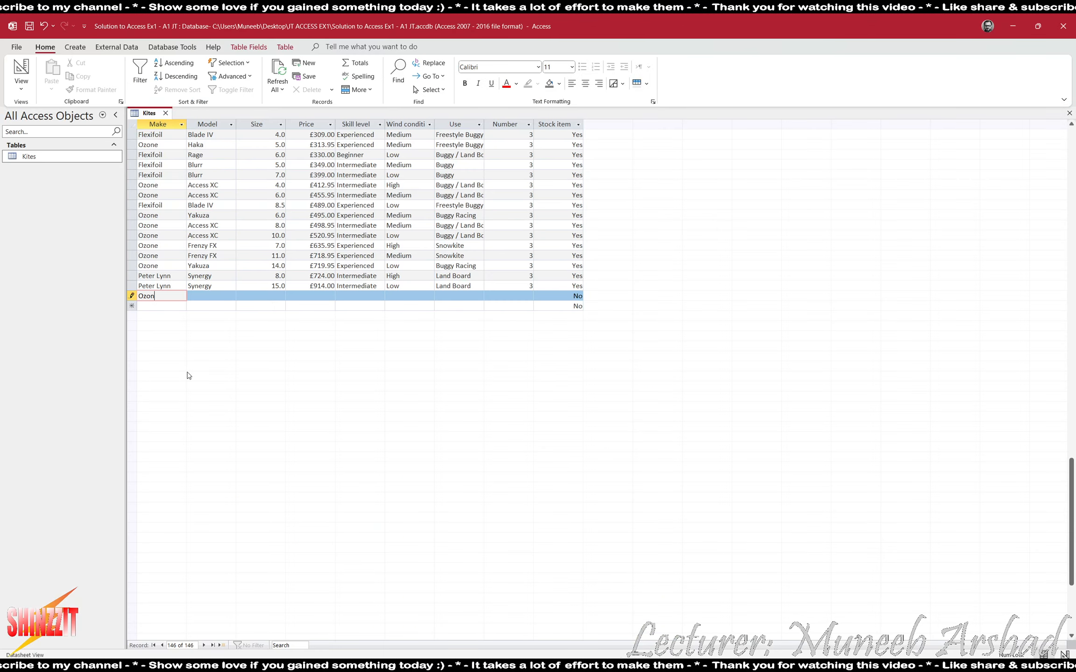
type("e")
key("Tab")
key("alt+Tab")
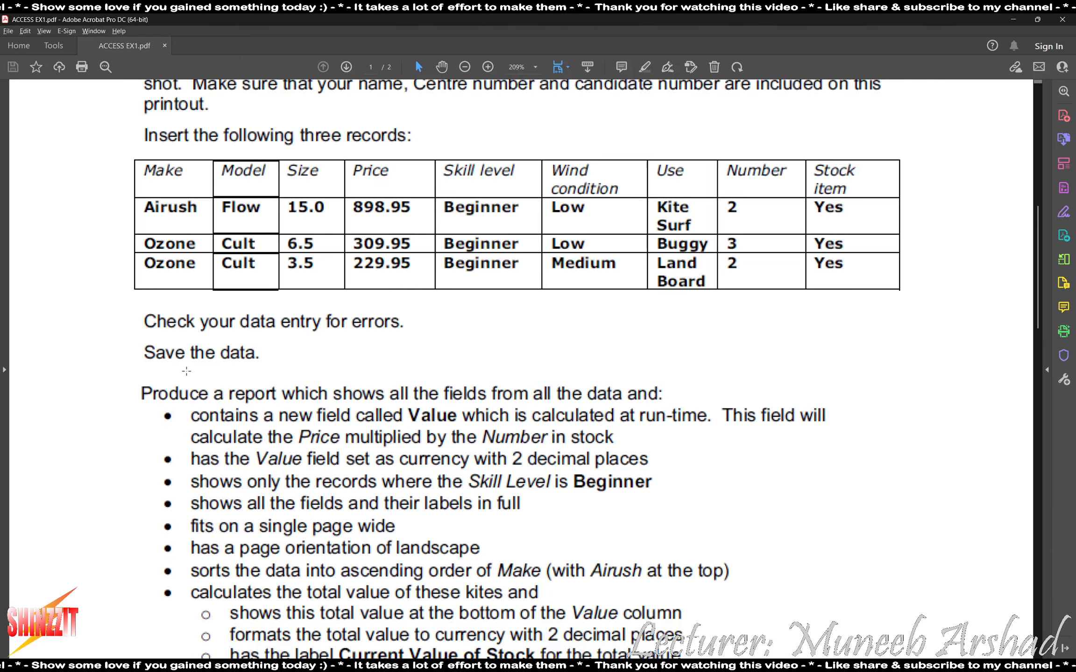
key("alt+Tab")
type("Cult")
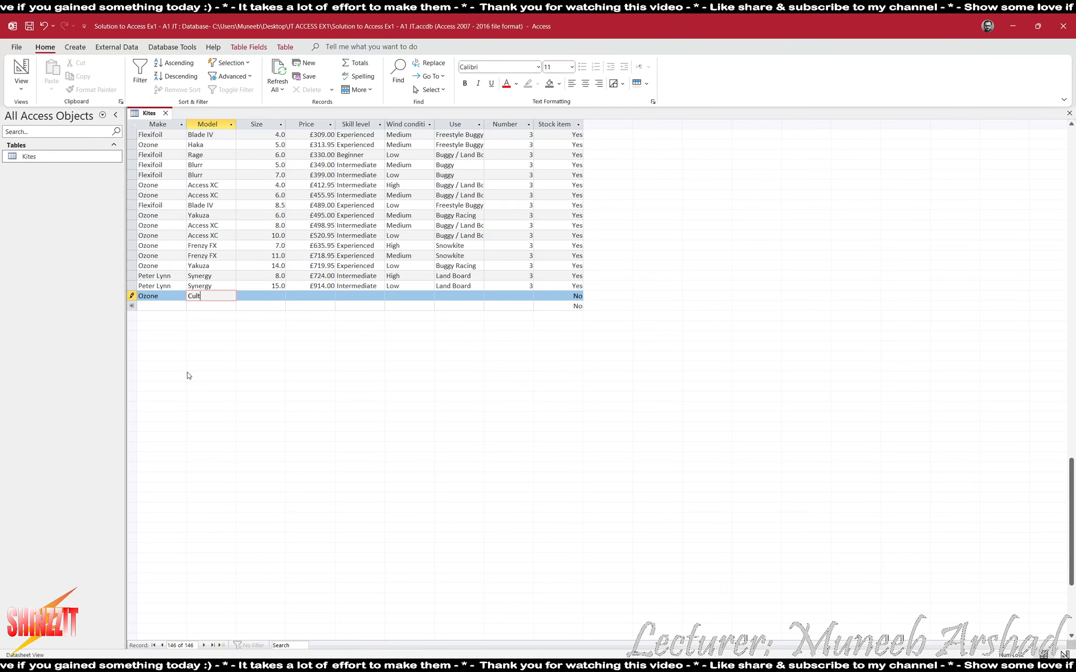
Step: Enter Size 3.5 and Price 229.95 in the new Ozone Cult record
key("Tab")
key("alt+Tab")
key("alt+Tab")
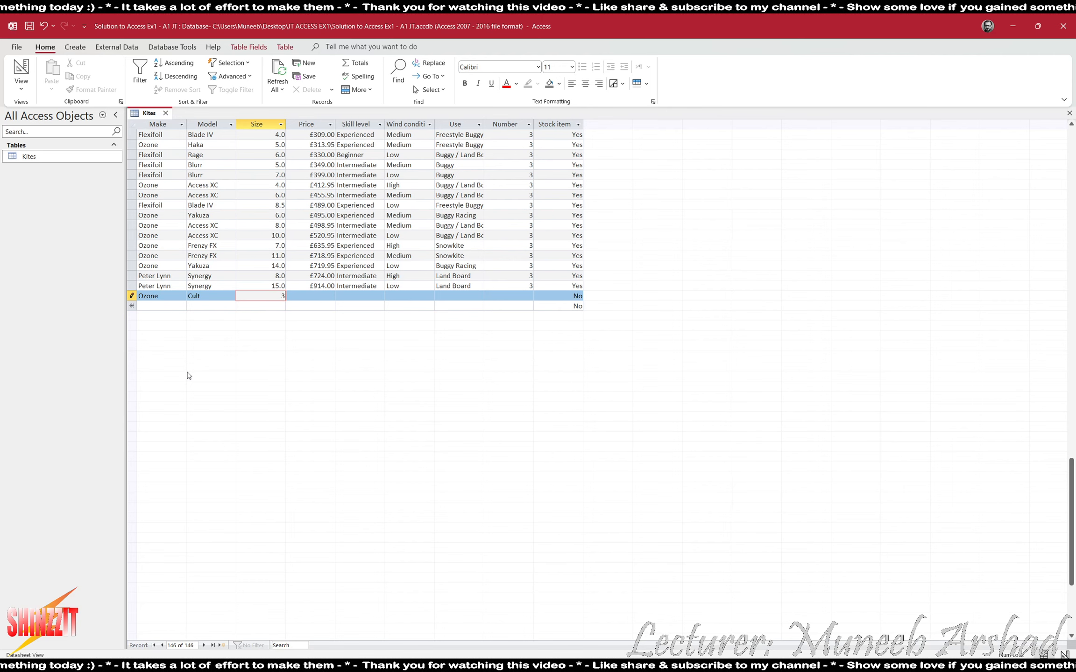
type("3.5")
key("Tab")
key("alt+Tab")
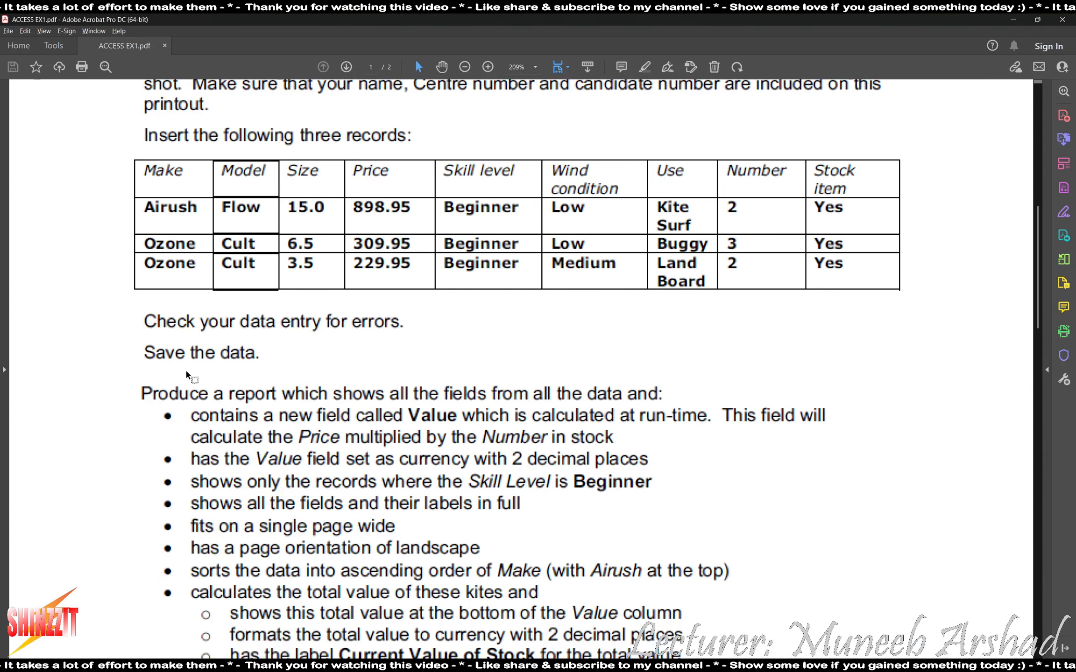
key("alt+Tab")
type("229.95")
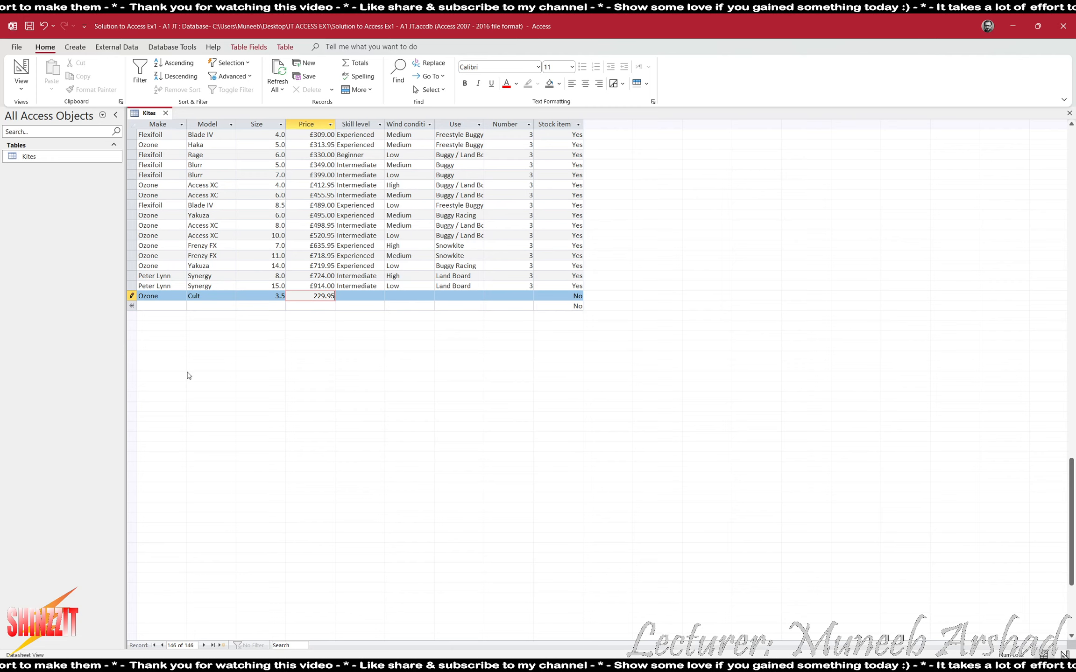
Step: Enter Skill level Beginner and Wind condition Medium in the new Ozone Cult record, checking the values in the PDF
key("Tab")
key("alt+Tab")
key("alt+Tab")
type("B")
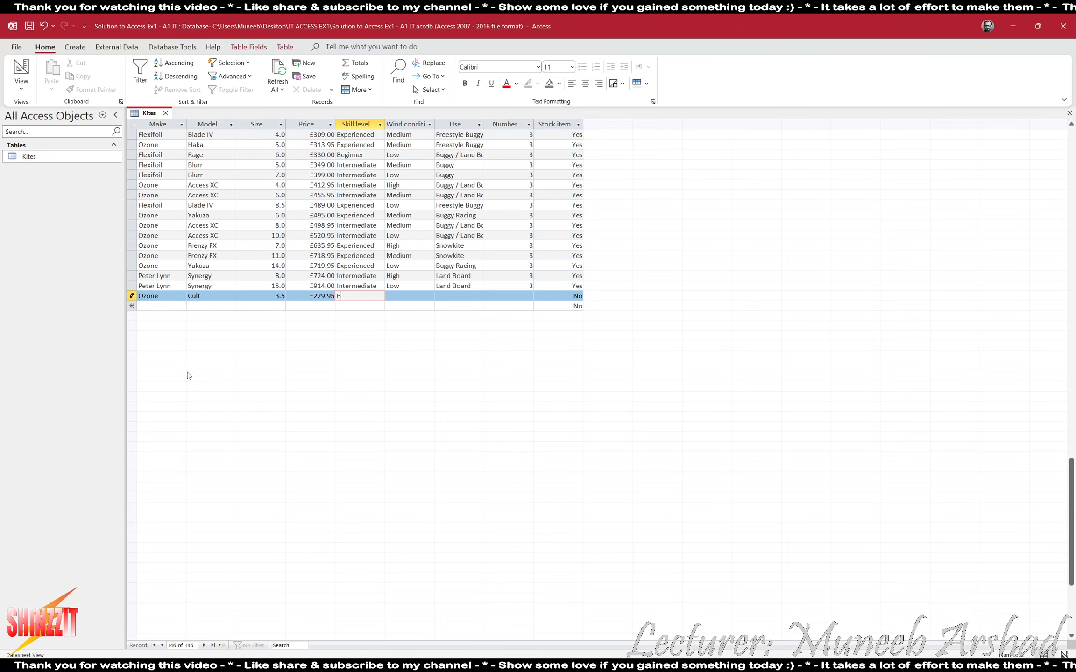
type("eginner")
key("Tab")
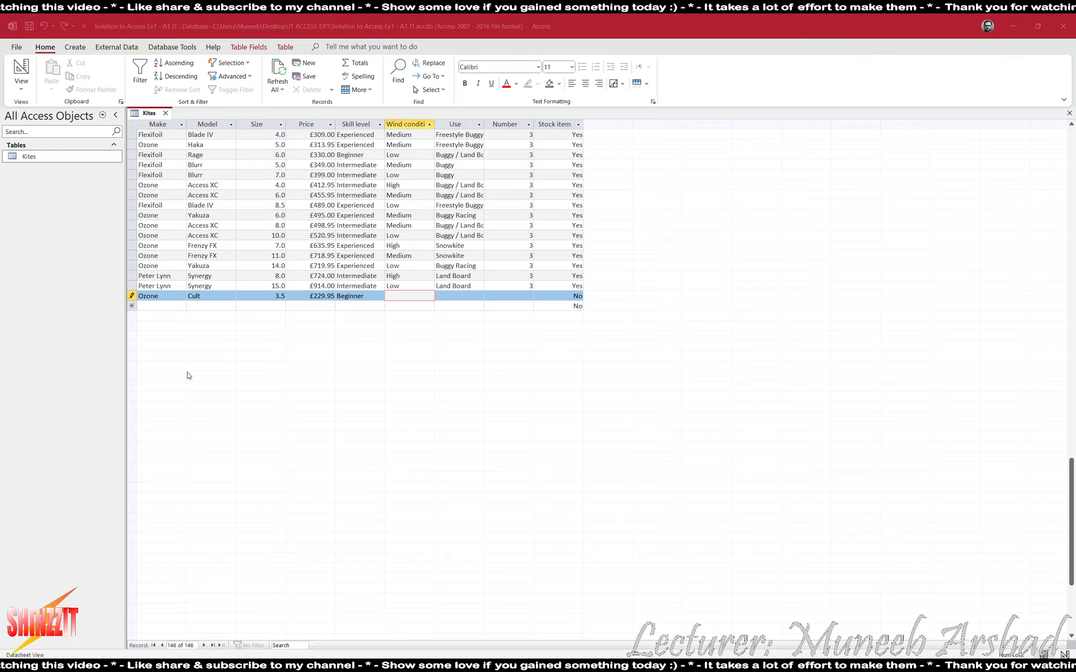
key("alt+Tab")
key("alt+Tab")
type("Medium")
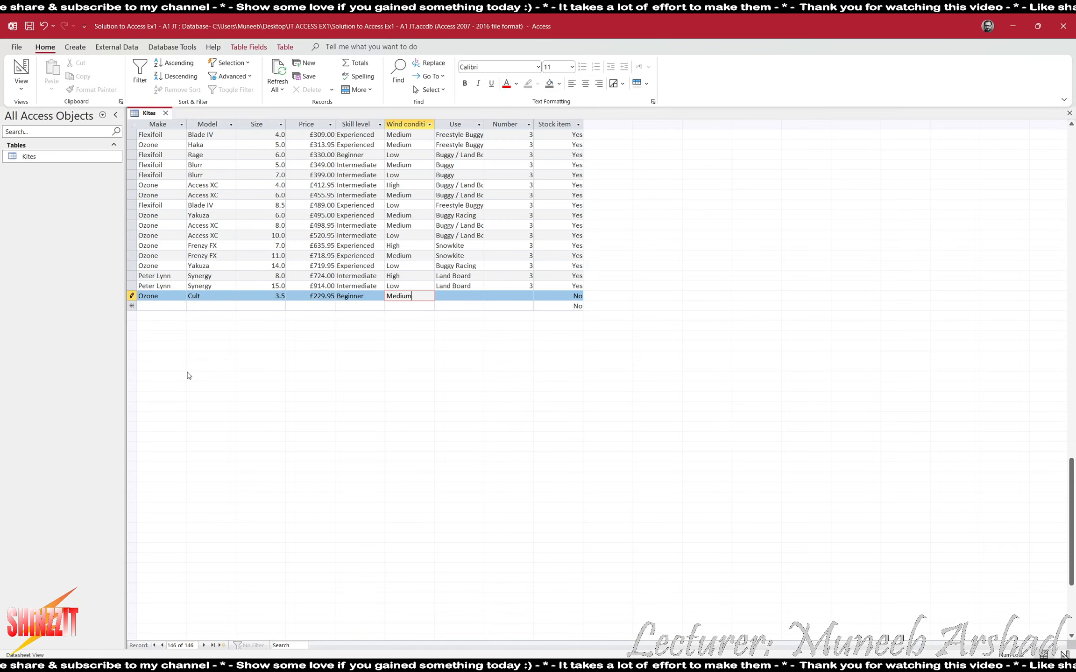
Step: Fill in Use Land Board, Number 2 and Stock item Yes for the last Ozone Cult record and leave the record to save it
key("Tab")
key("alt+Tab")
key("alt+Tab")
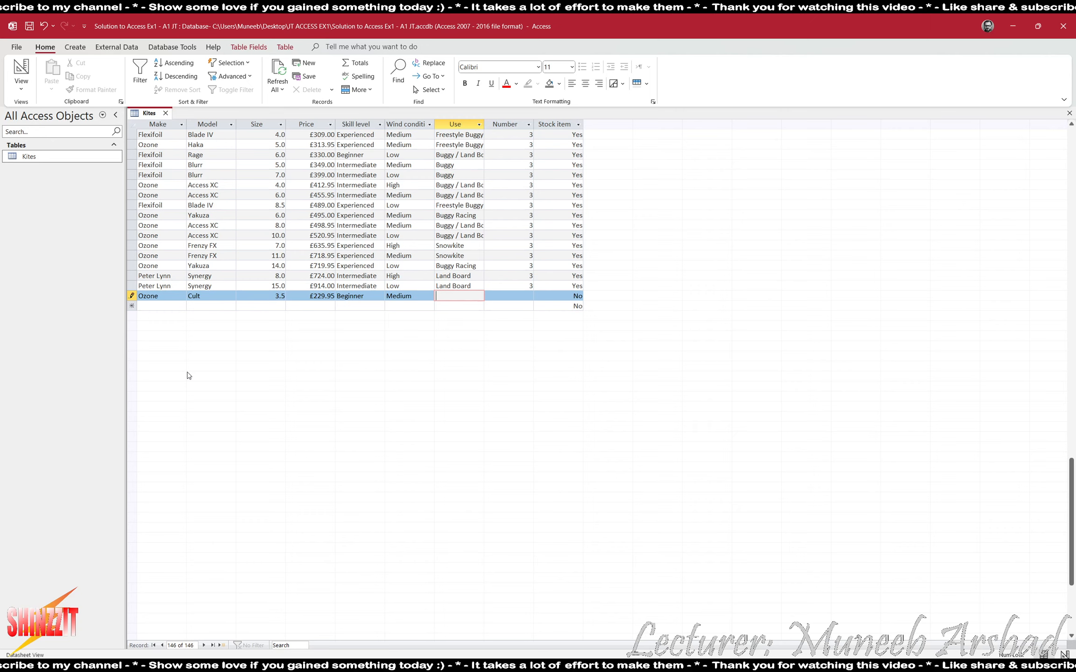
type("Land Board")
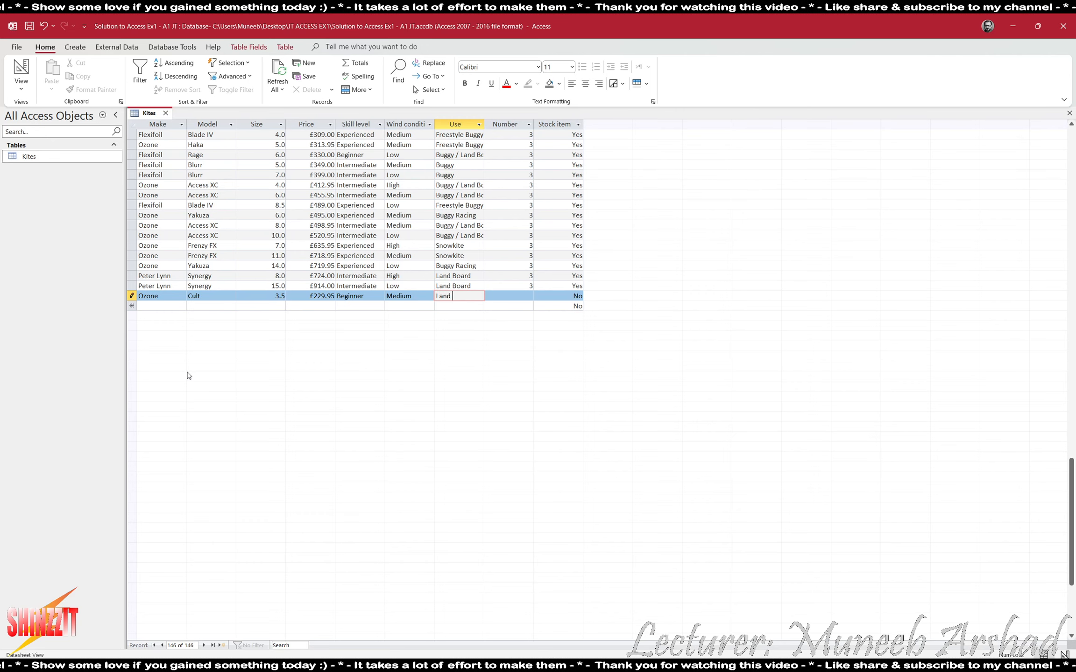
key("Tab")
key("alt+Tab")
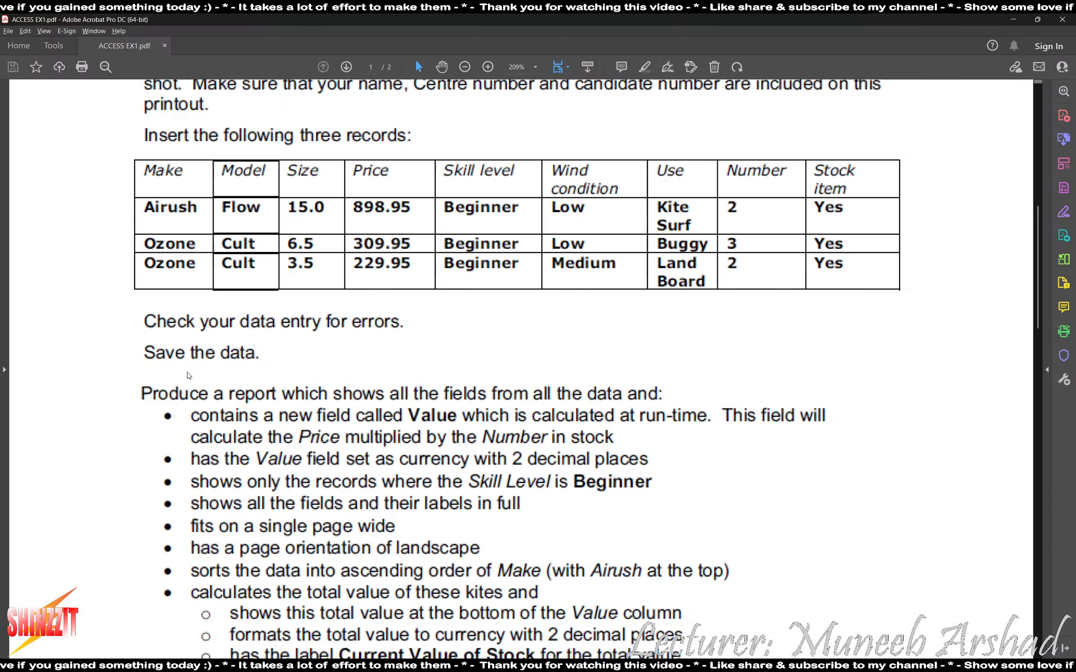
key("alt+Tab")
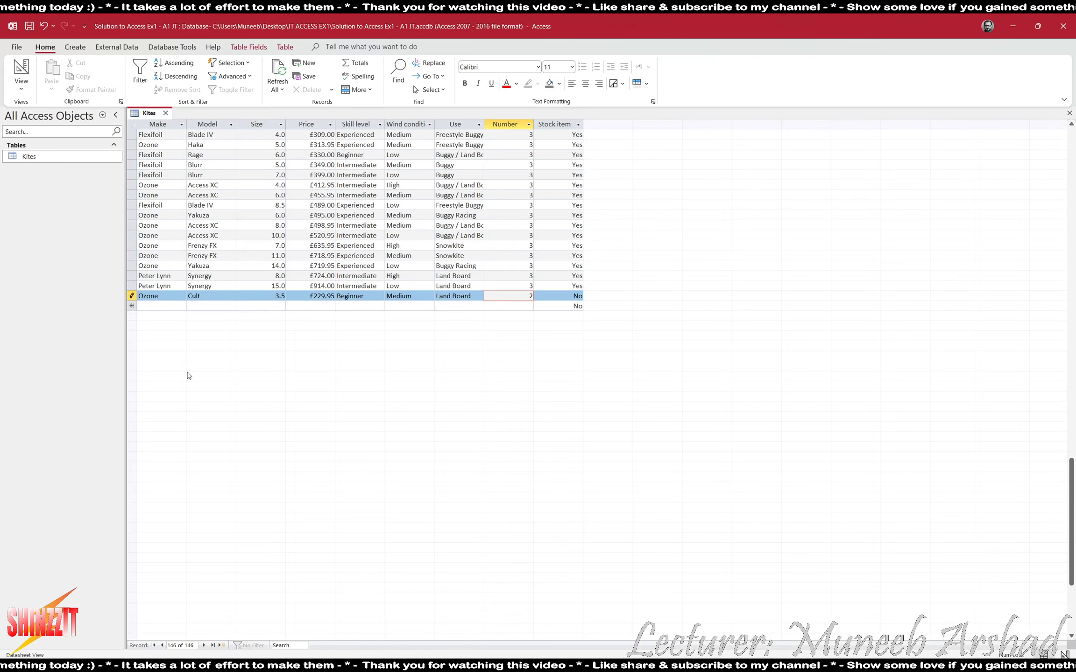
type("2")
key("Tab")
type("Yes")
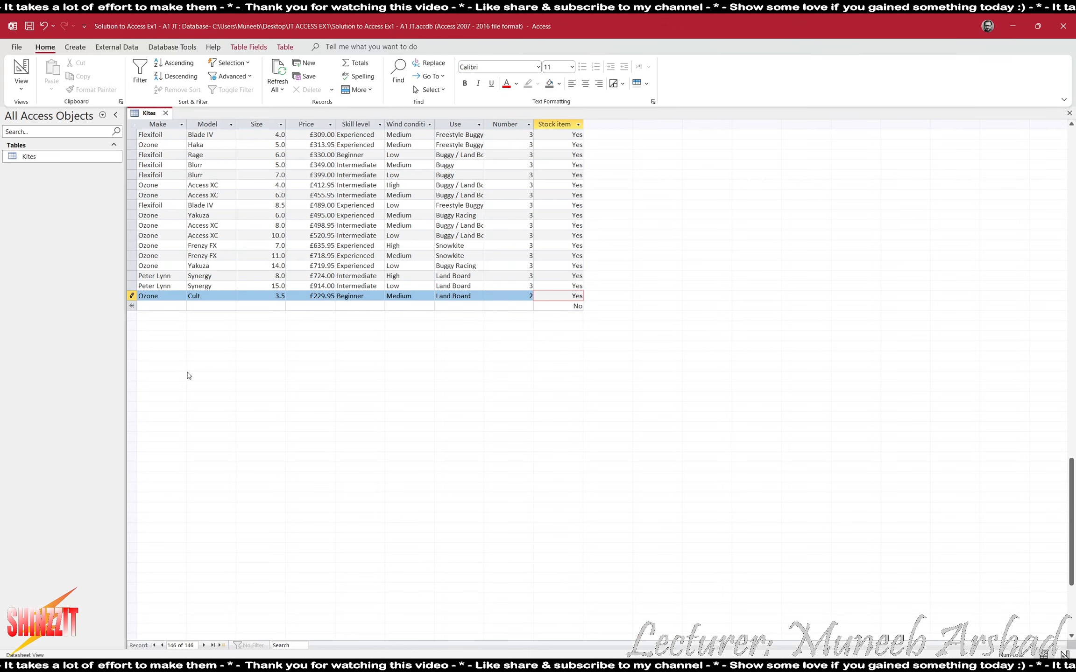
key("Up")
key("Up")
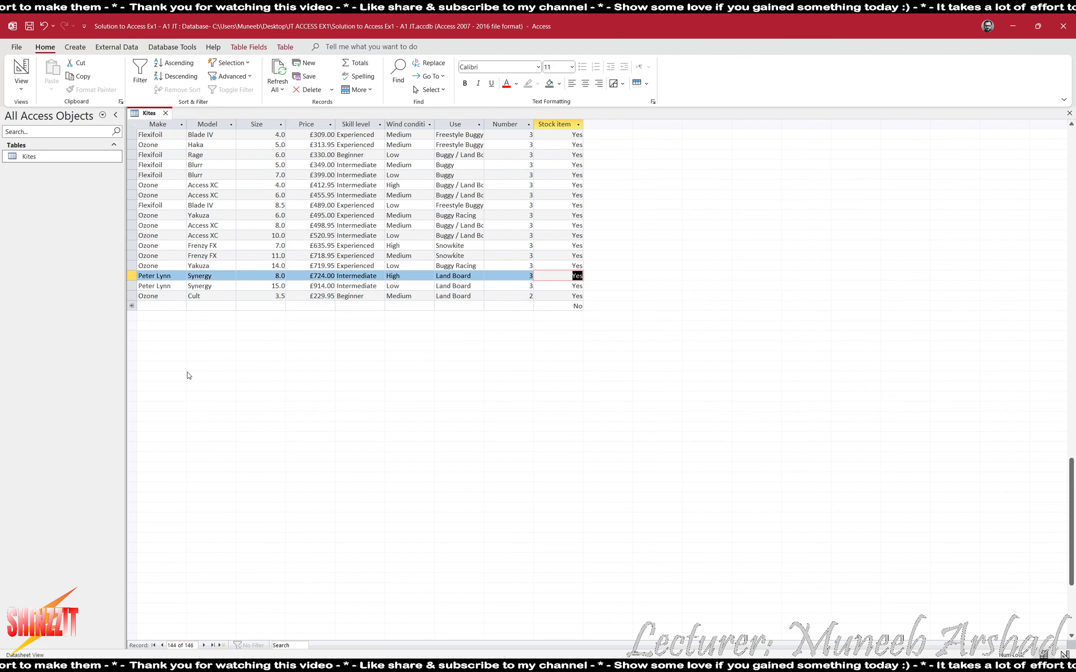
Step: Review the report requirements in the PDF and close the Kites table back in Access
key("alt+Tab")
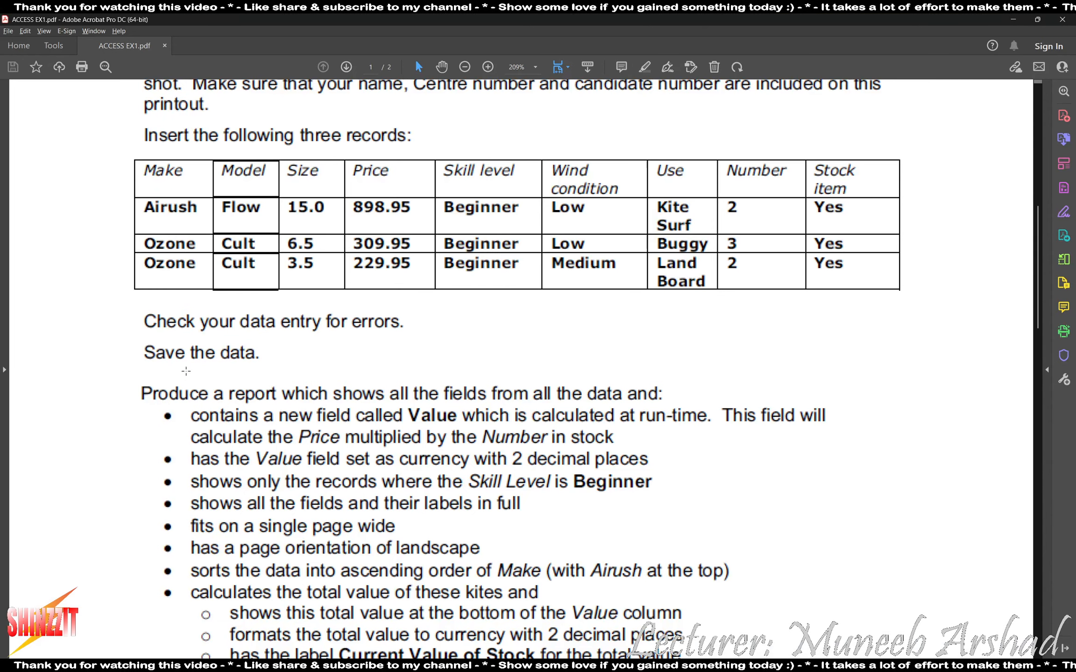
scroll(26, 332, "down", 2)
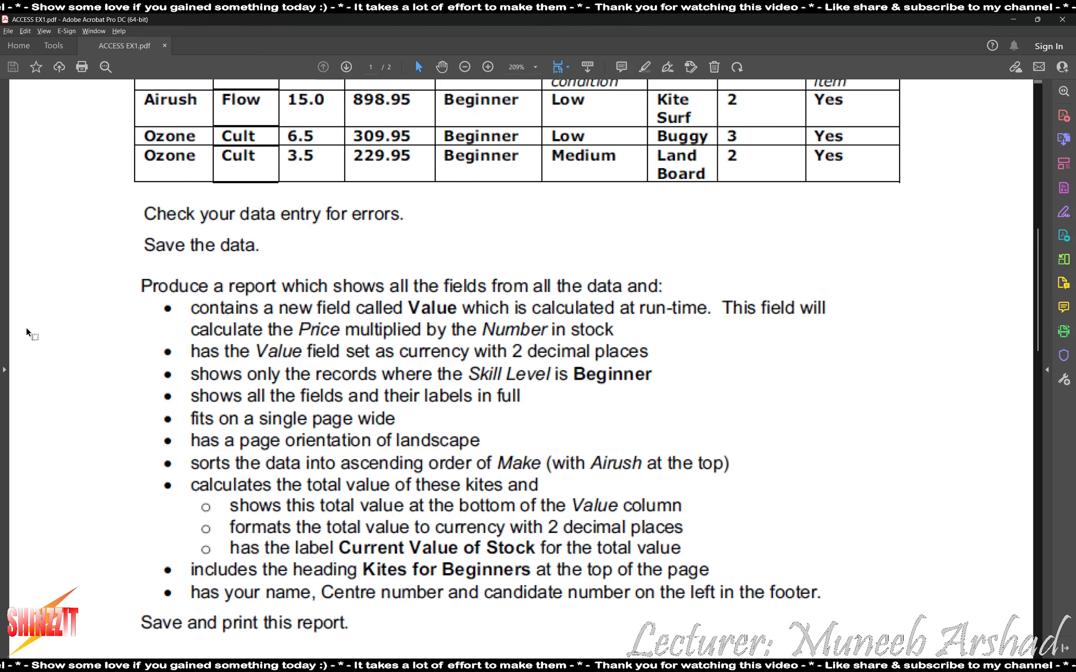
key("alt+Tab")
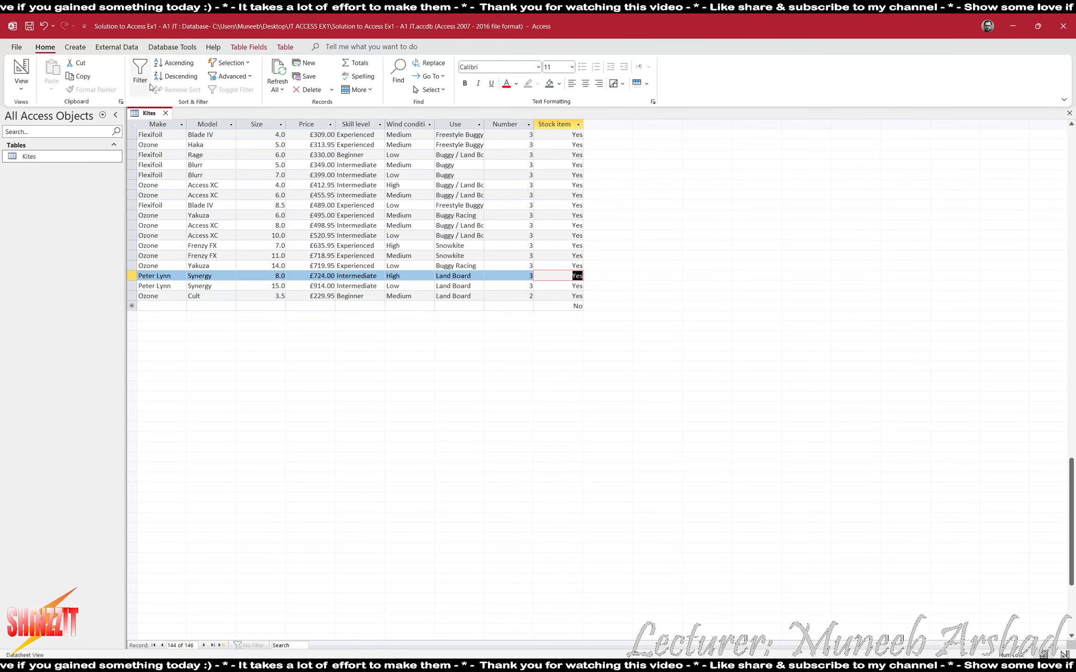
left_click(165, 113)
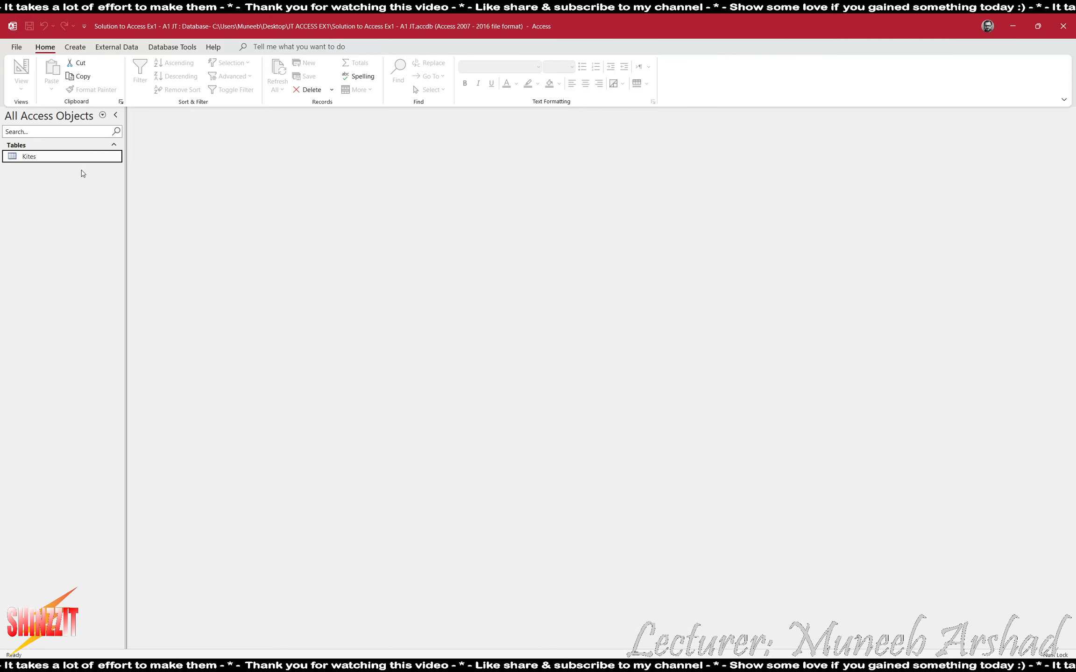
Step: Create a blank query in Design view, close its Property Sheet, and close and reopen the Add Tables pane
left_click(75, 47)
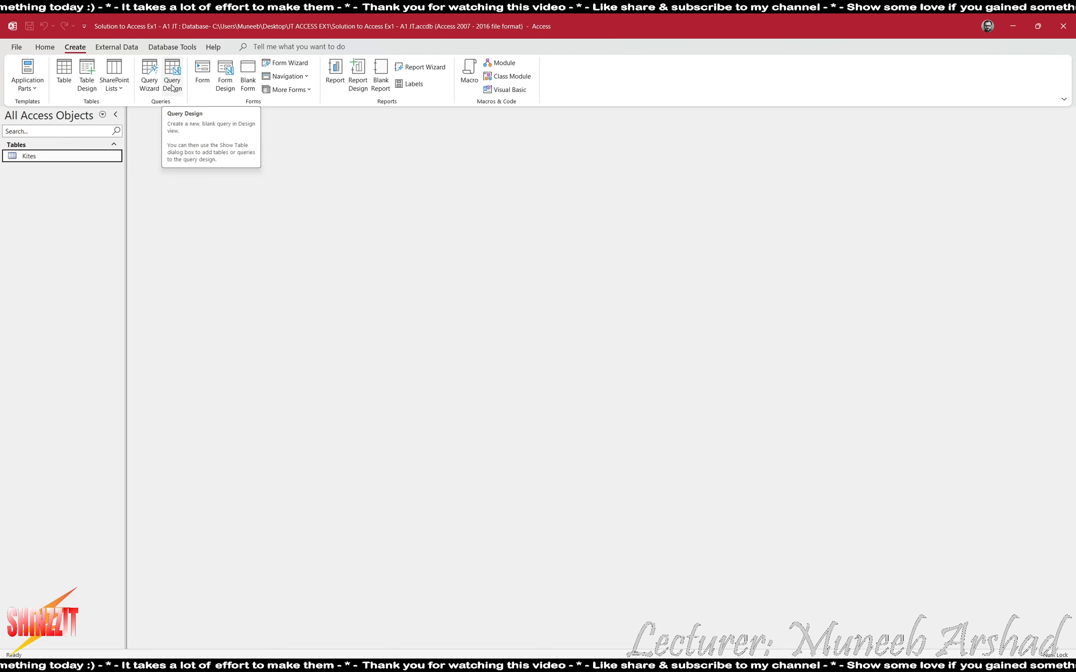
left_click(173, 87)
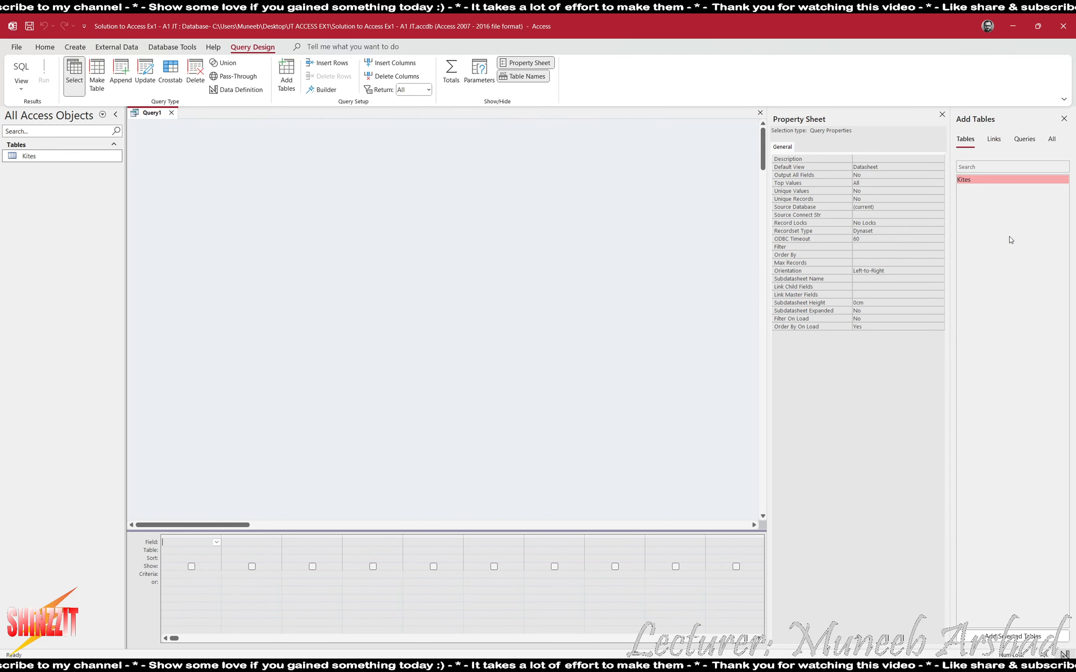
left_click(941, 114)
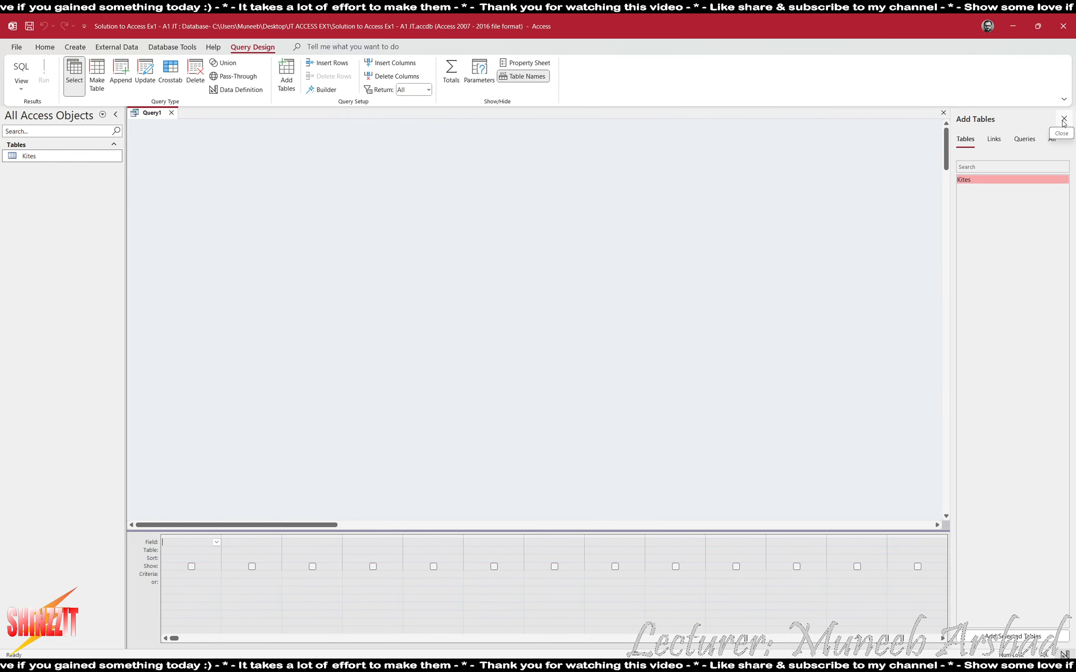
left_click(1063, 119)
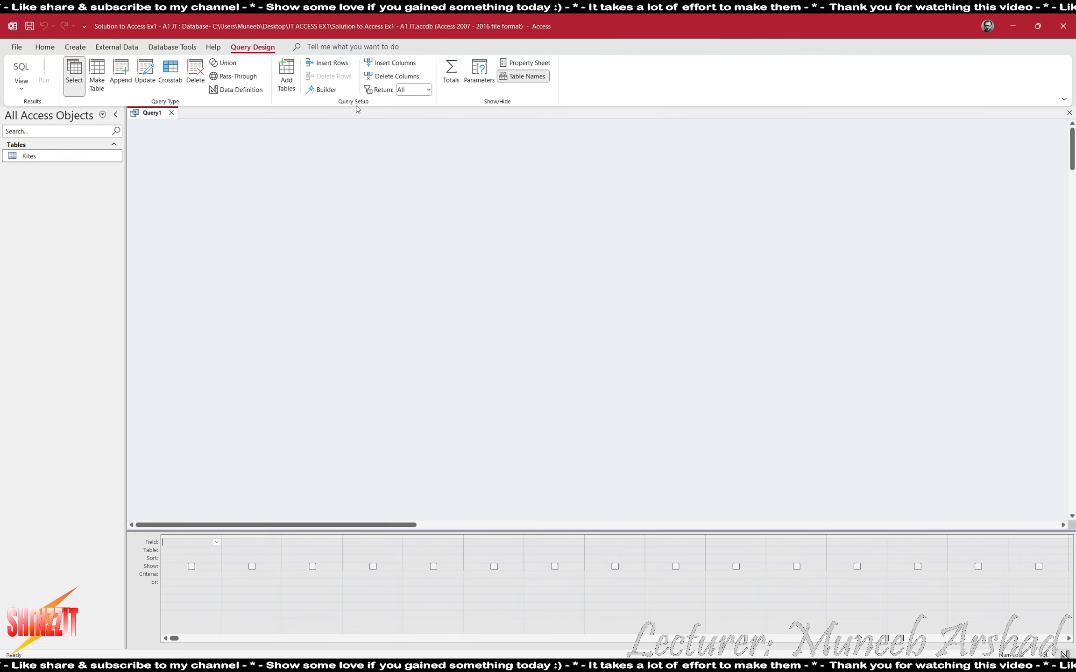
left_click(290, 82)
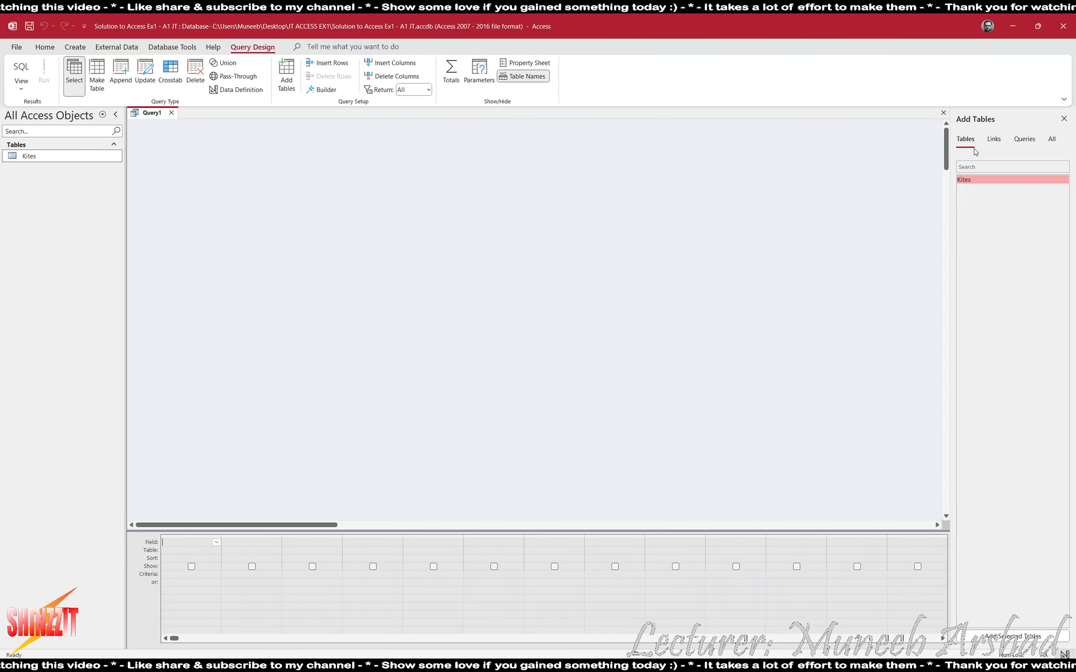
Step: Add the Kites table to the query, enlarge its field list to show every field, and reposition it in the design area
left_click(1018, 143)
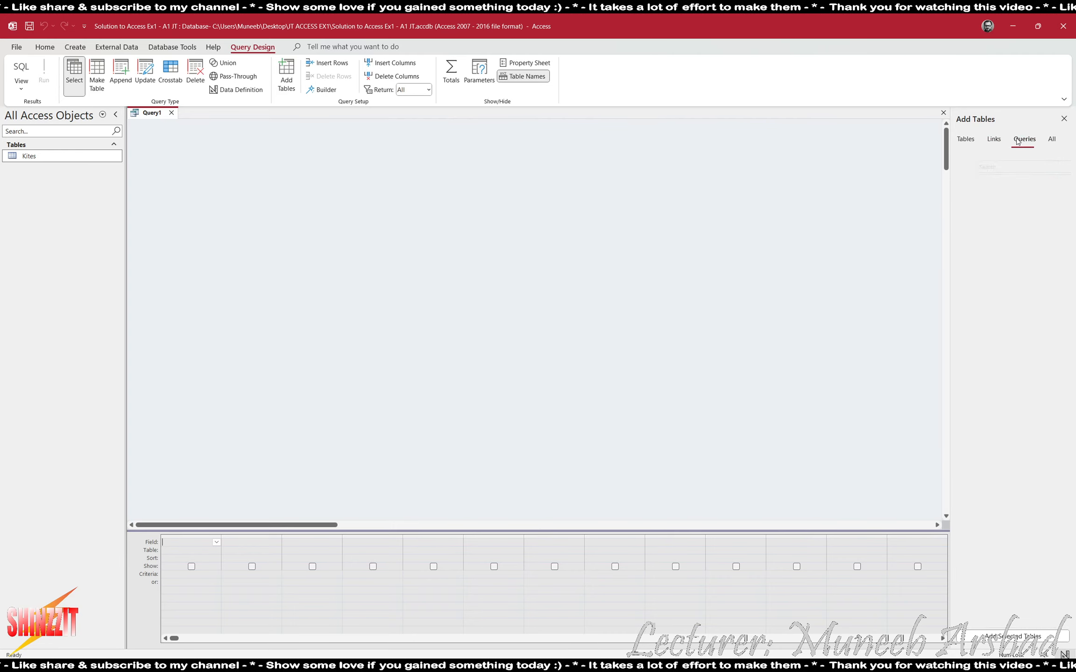
left_click(1002, 141)
left_click(966, 141)
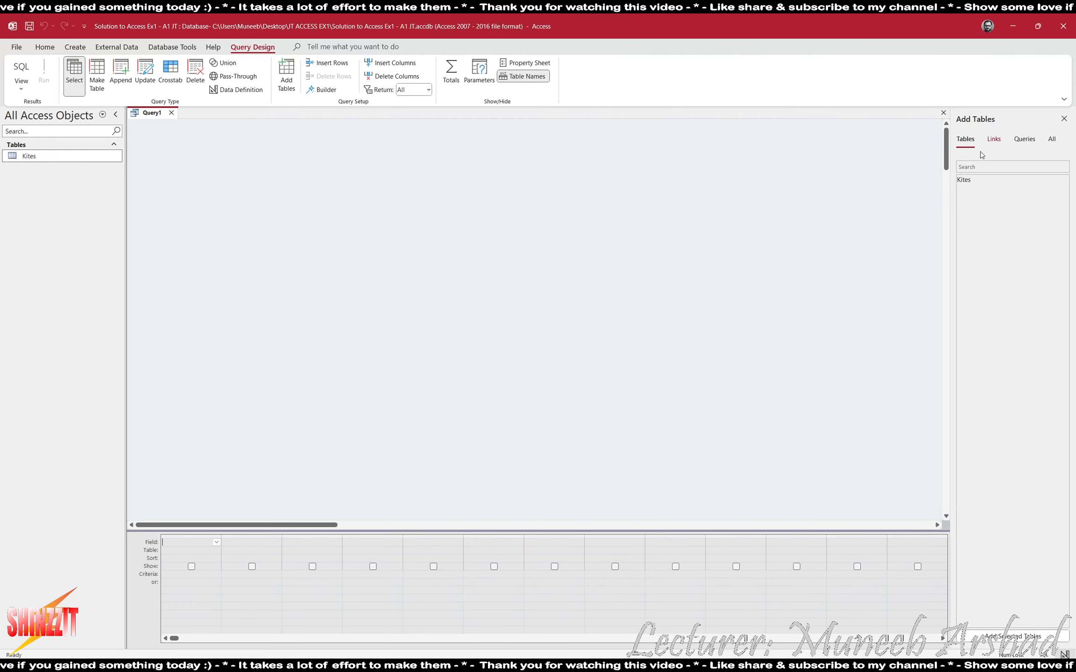
double_click(969, 182)
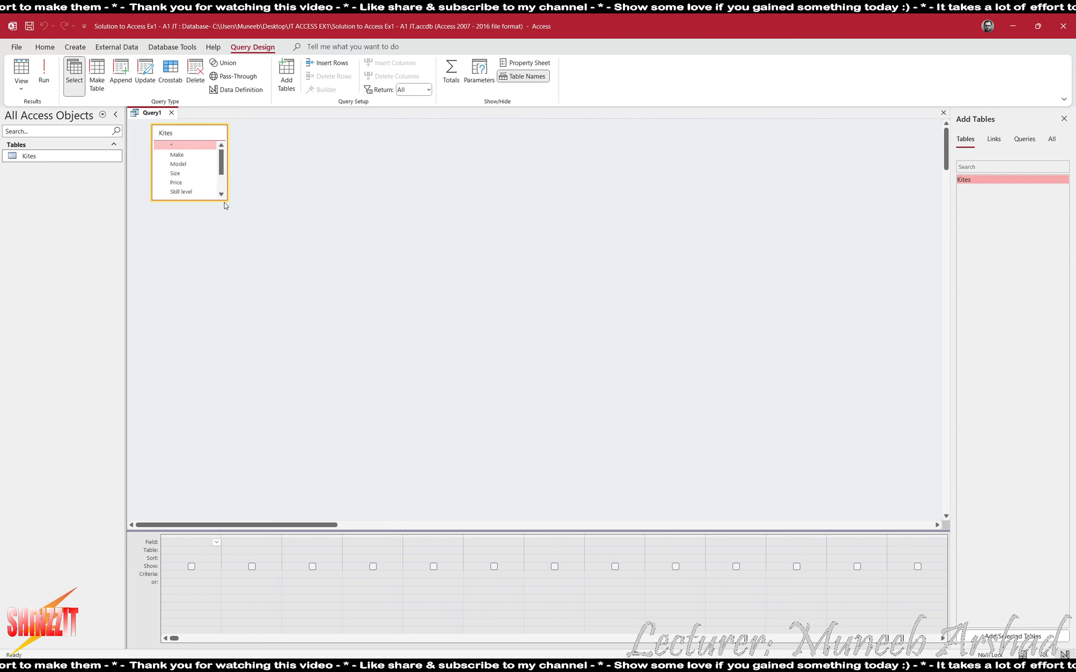
left_click_drag(224, 198, 251, 243)
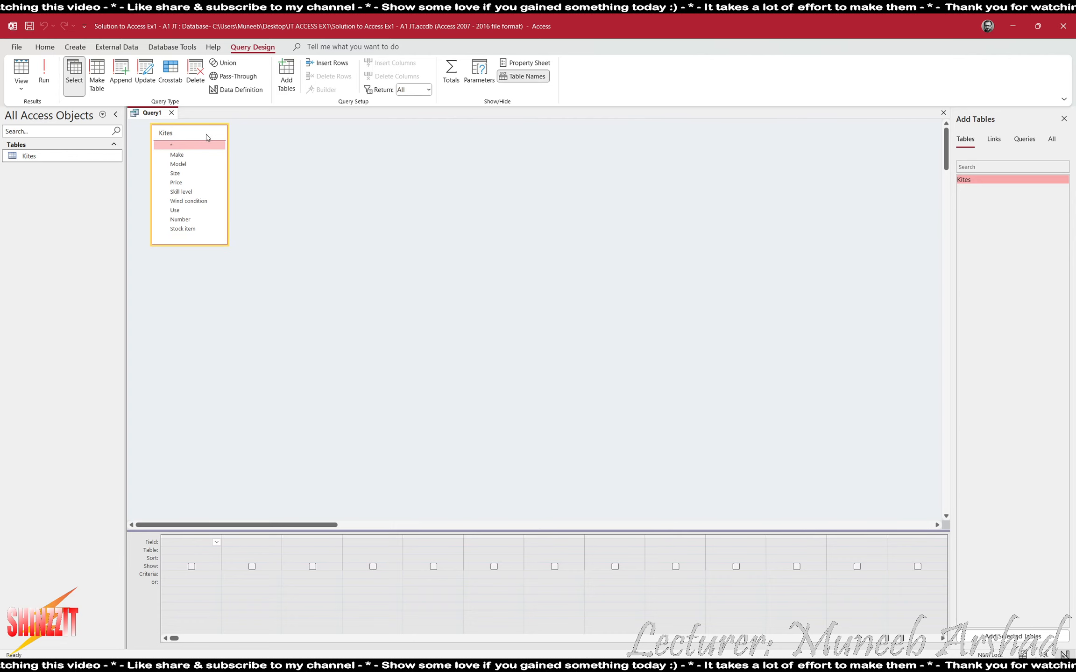
left_click_drag(207, 137, 277, 174)
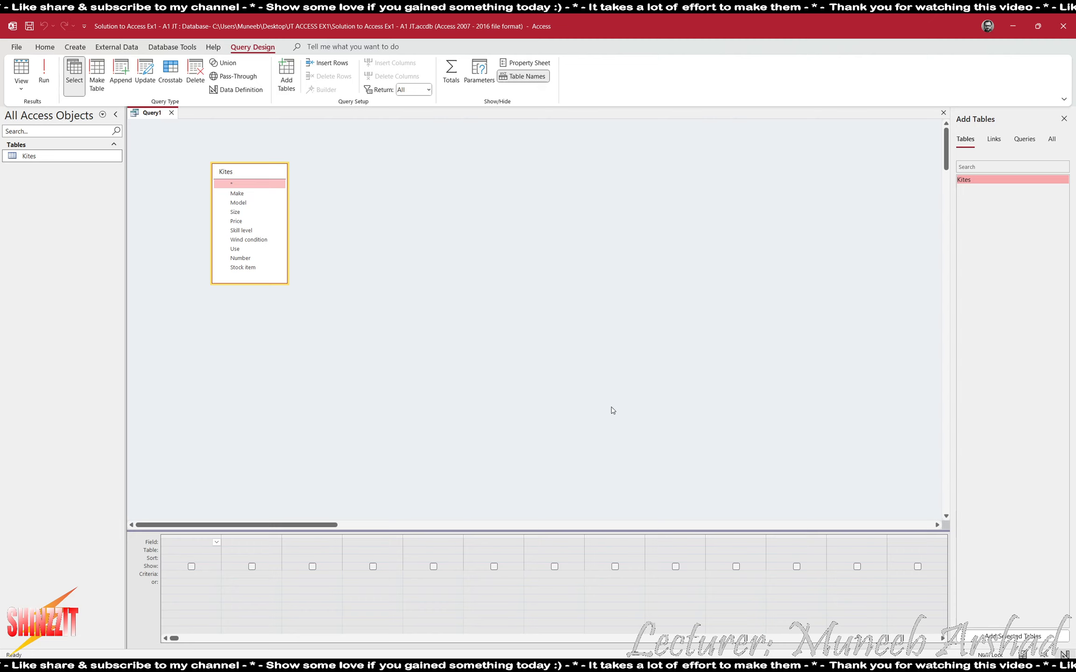
Step: Open the Windows Magnifier and set its zoom to 200%
key("super")
type("mag")
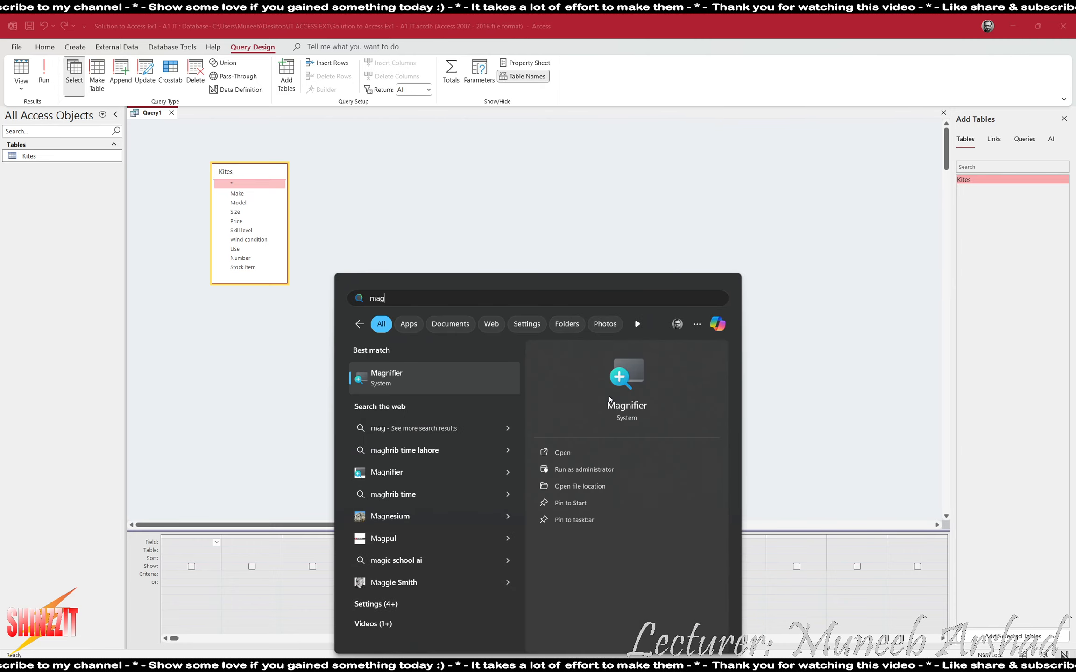
key("Return")
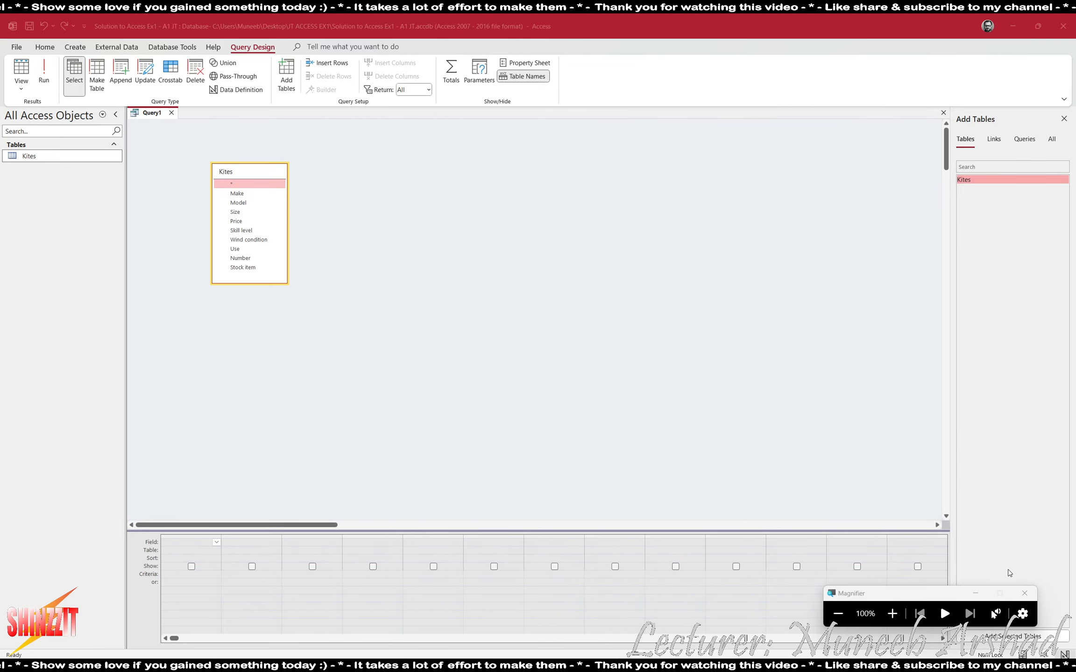
left_click(892, 613)
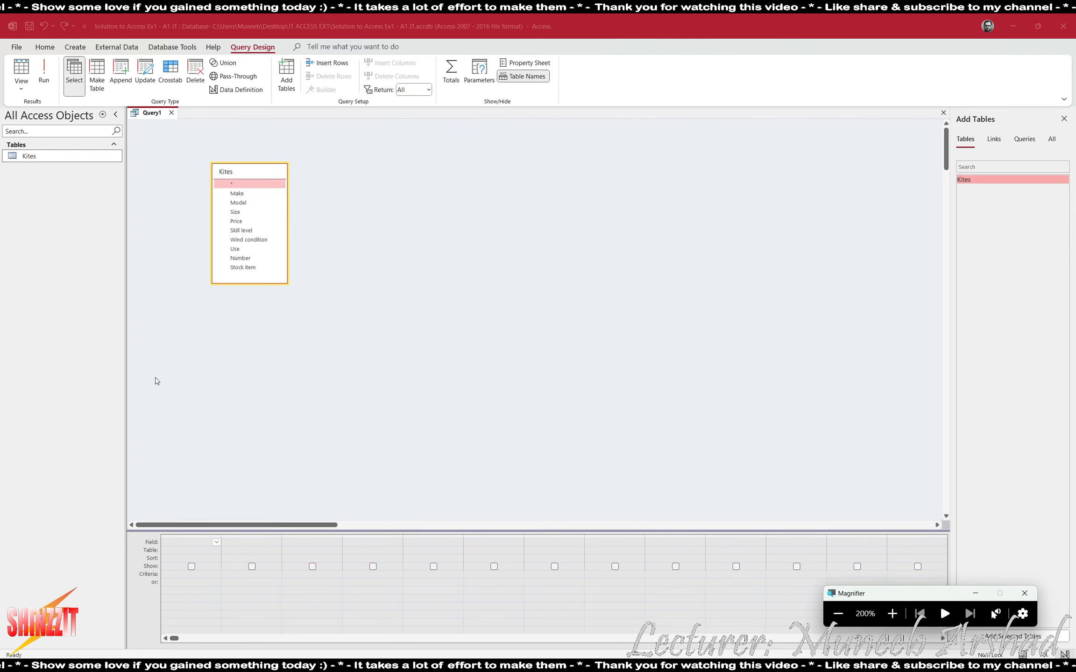
Step: Add Make, Model, Size, Price, Skill level, Wind condition, Use, Number and Stock item from Kites to the query grid
left_click(242, 197)
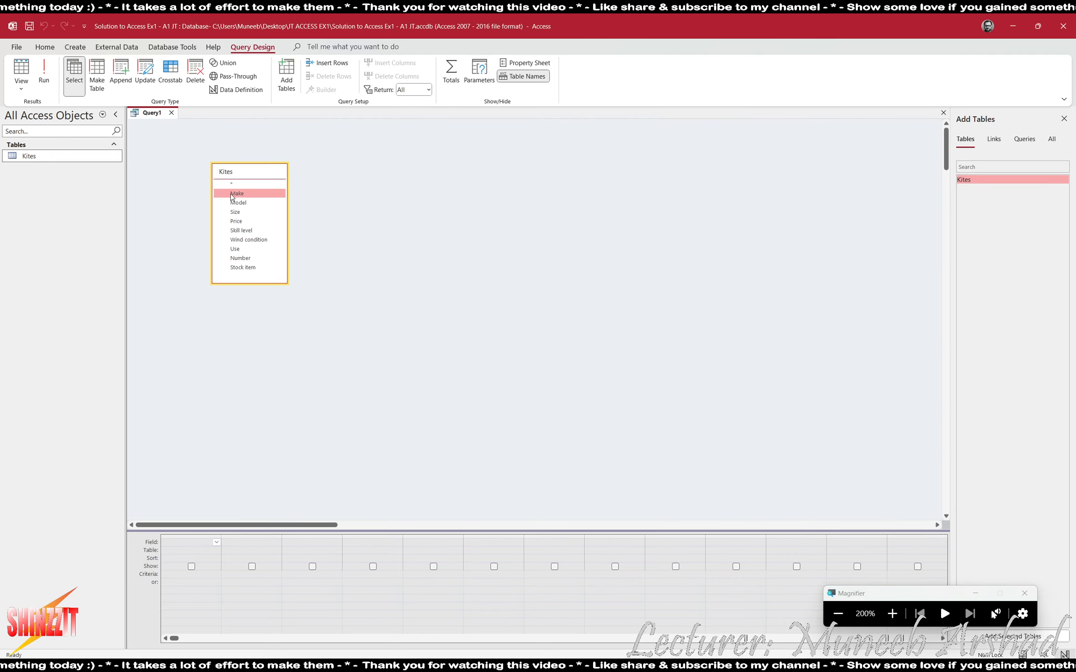
double_click(237, 194)
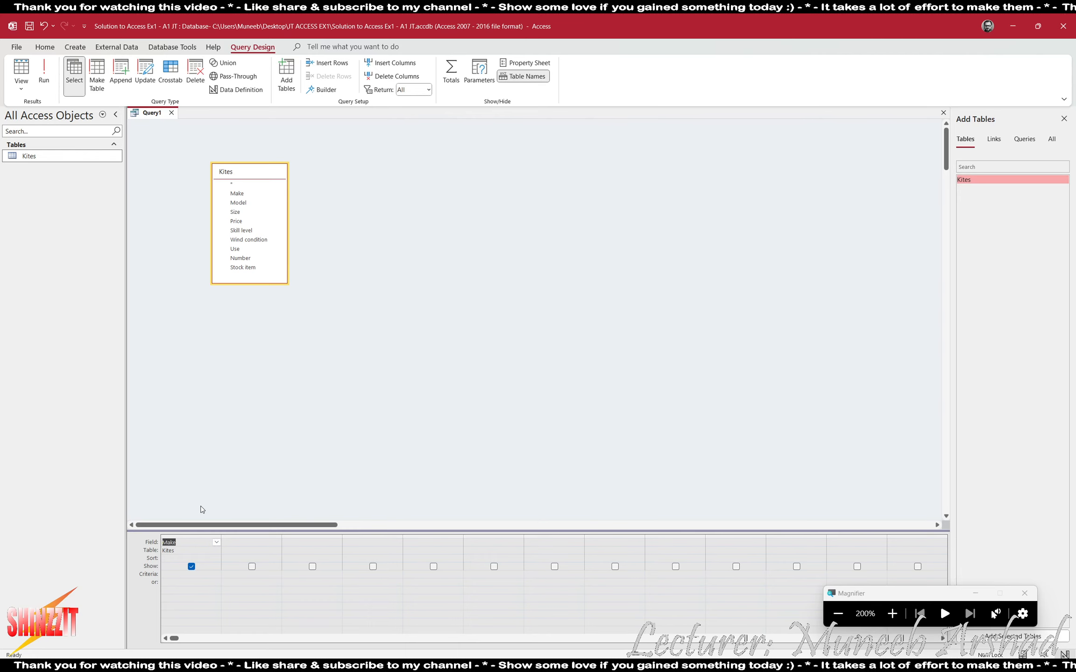
double_click(239, 203)
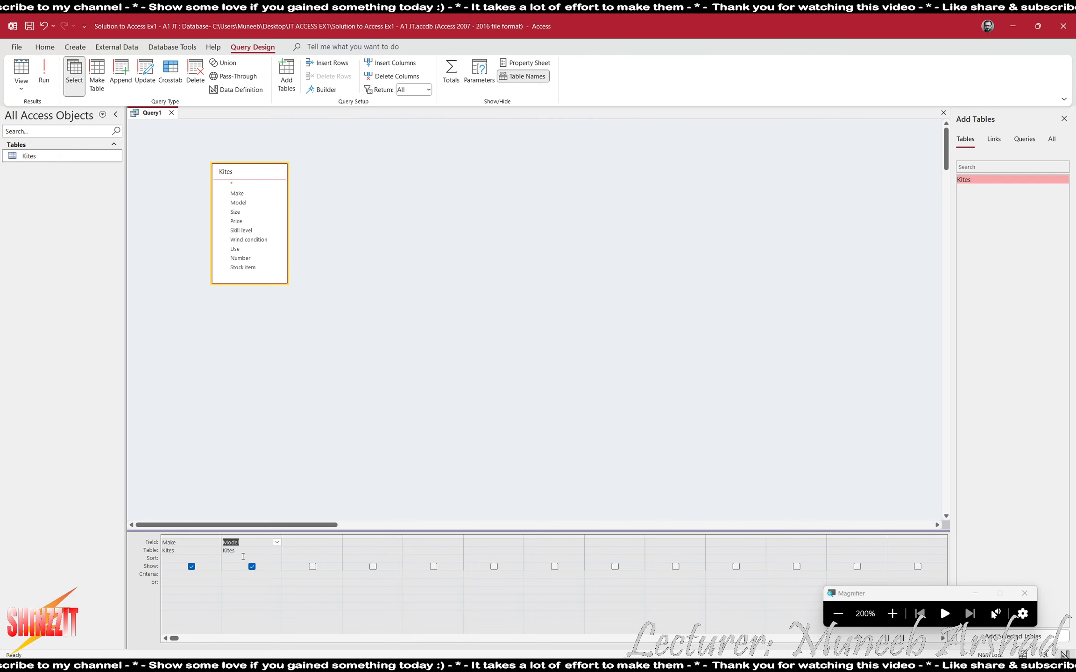
double_click(235, 213)
double_click(236, 221)
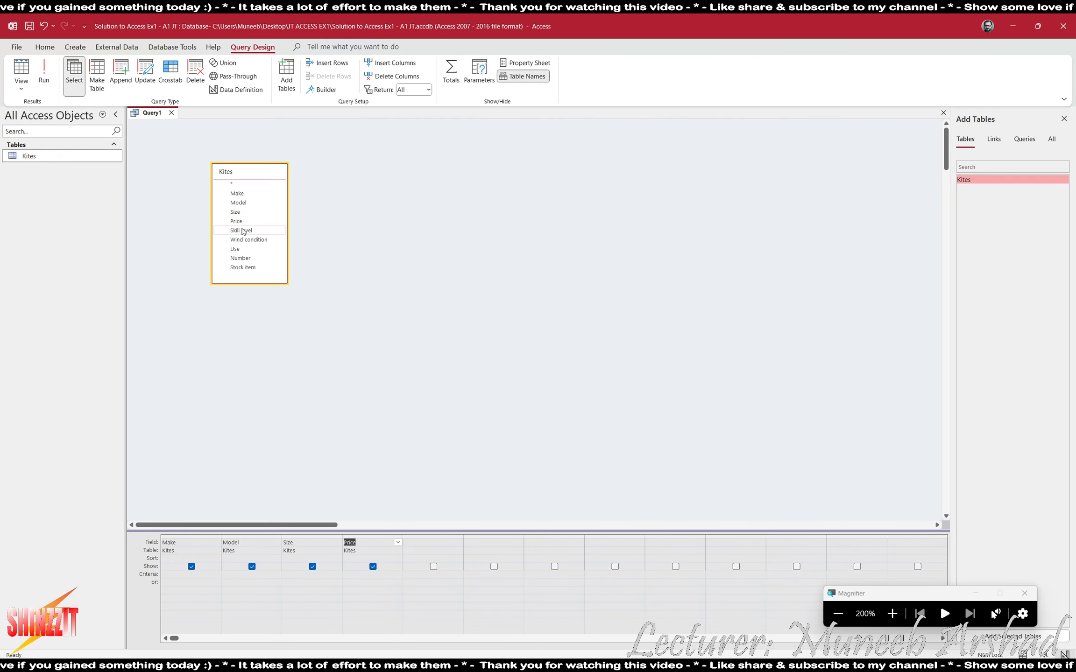
double_click(242, 230)
double_click(248, 240)
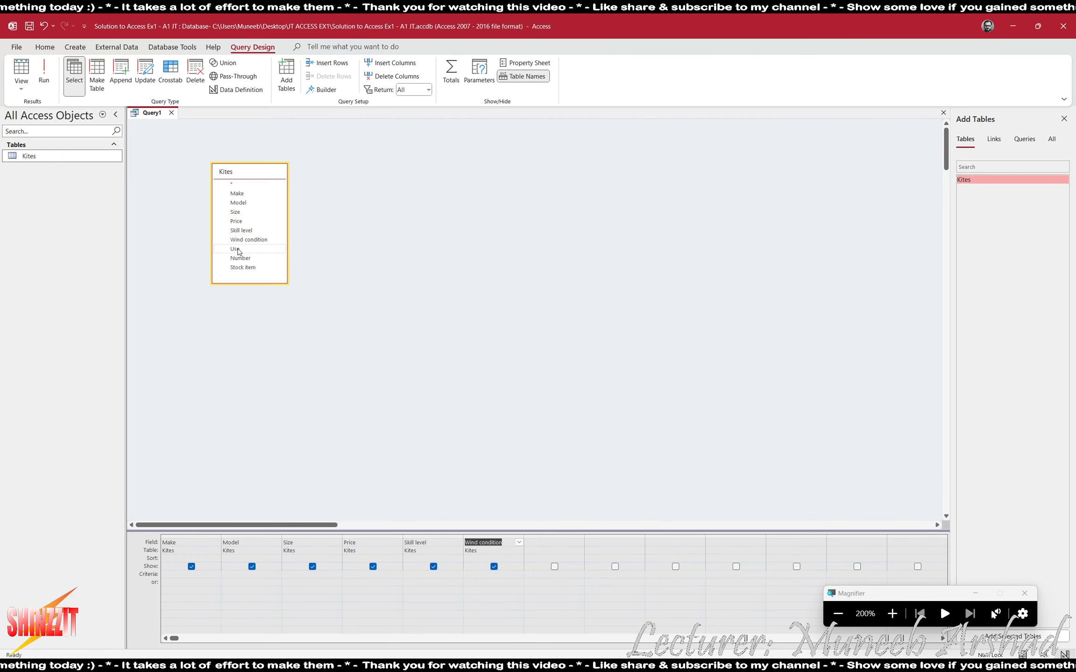
double_click(237, 249)
double_click(242, 258)
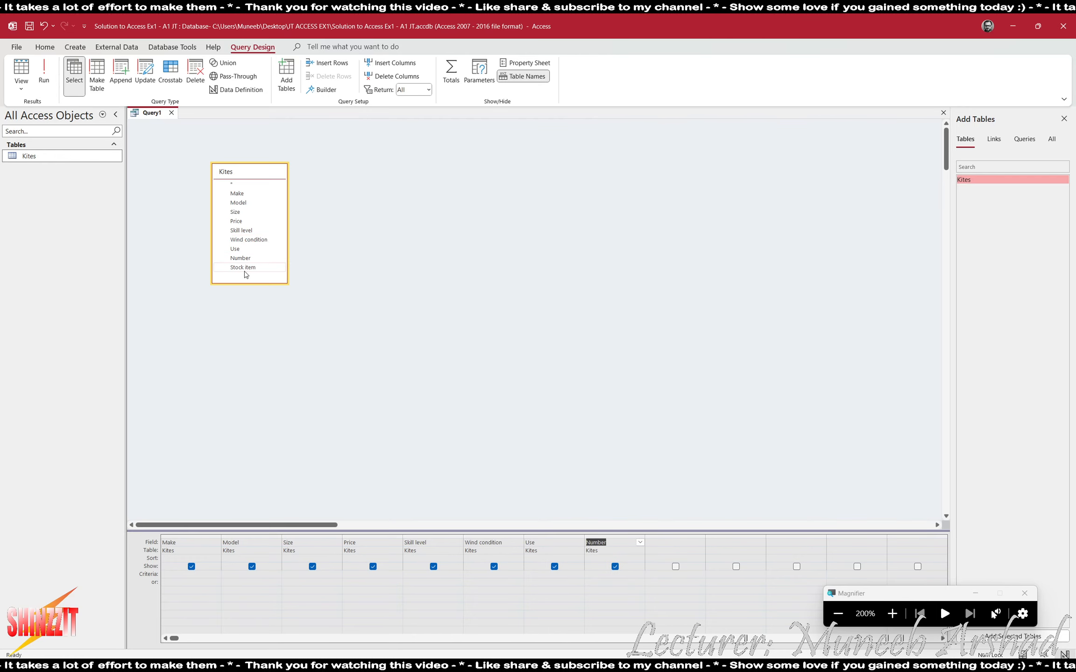
double_click(242, 267)
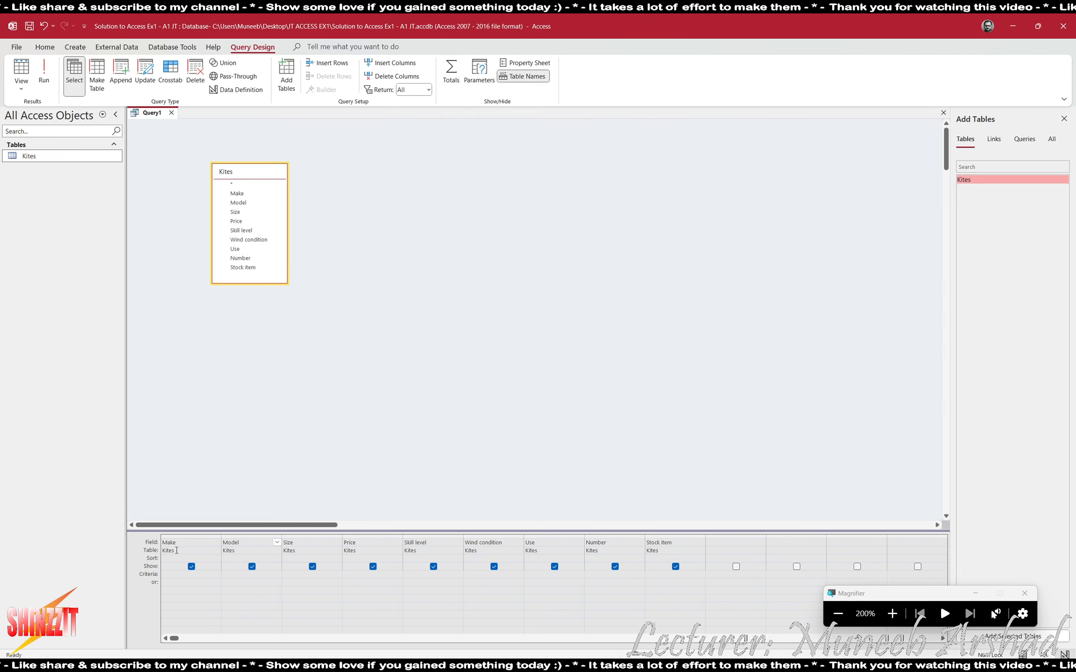
Step: Look at the Sort choices for Make, Price and Model, and switch Make's Show option off and back on
left_click(160, 551)
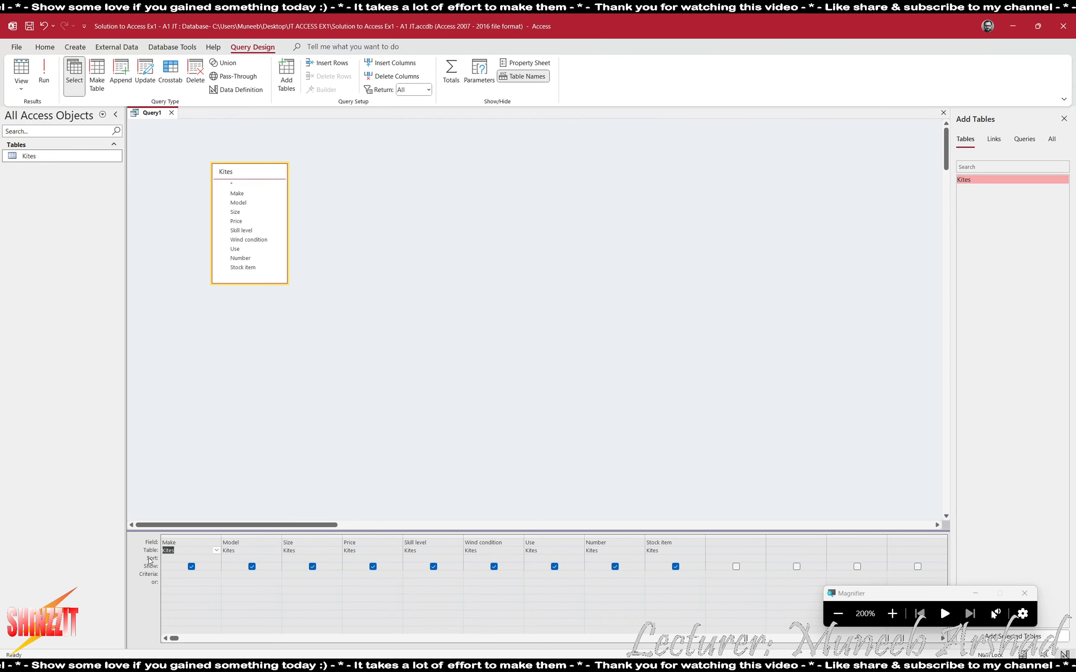
left_click(151, 558)
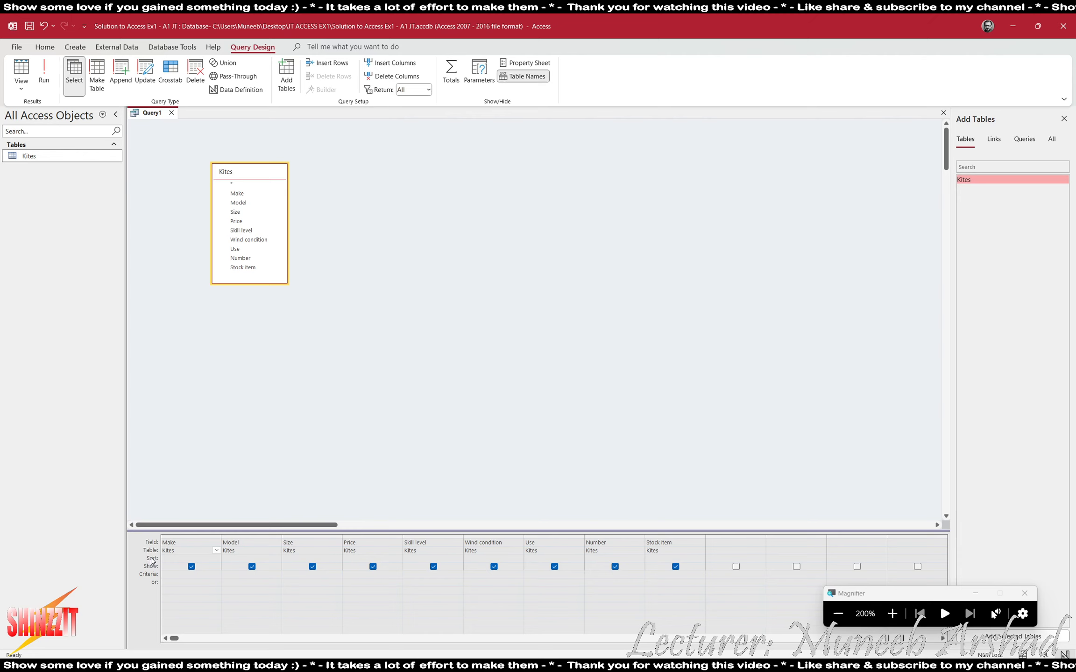
left_click(217, 561)
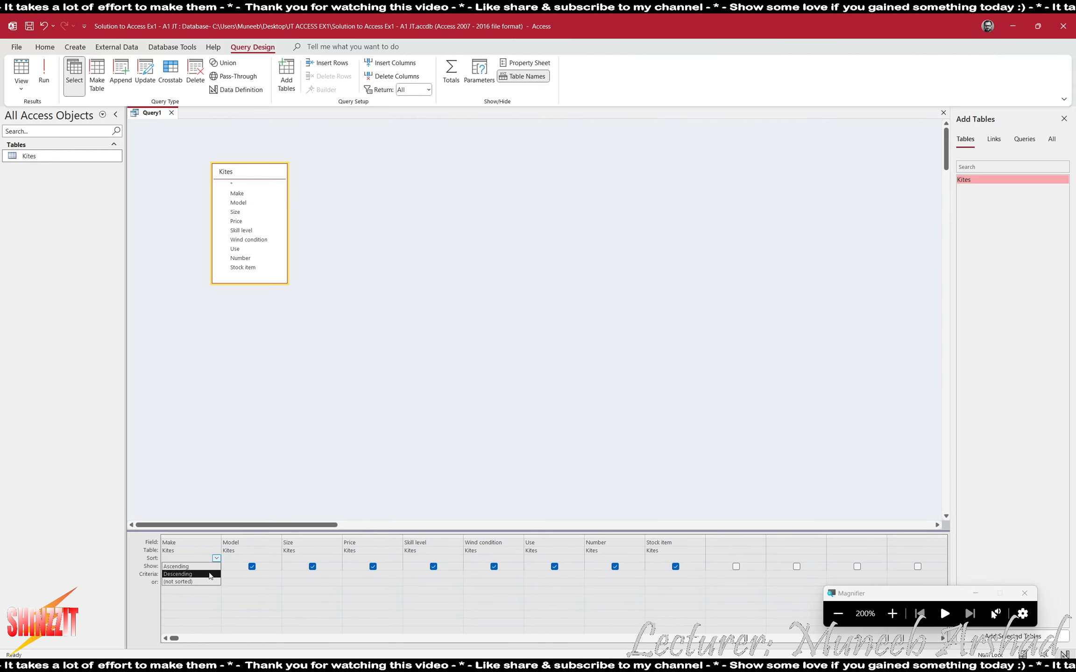
left_click(348, 602)
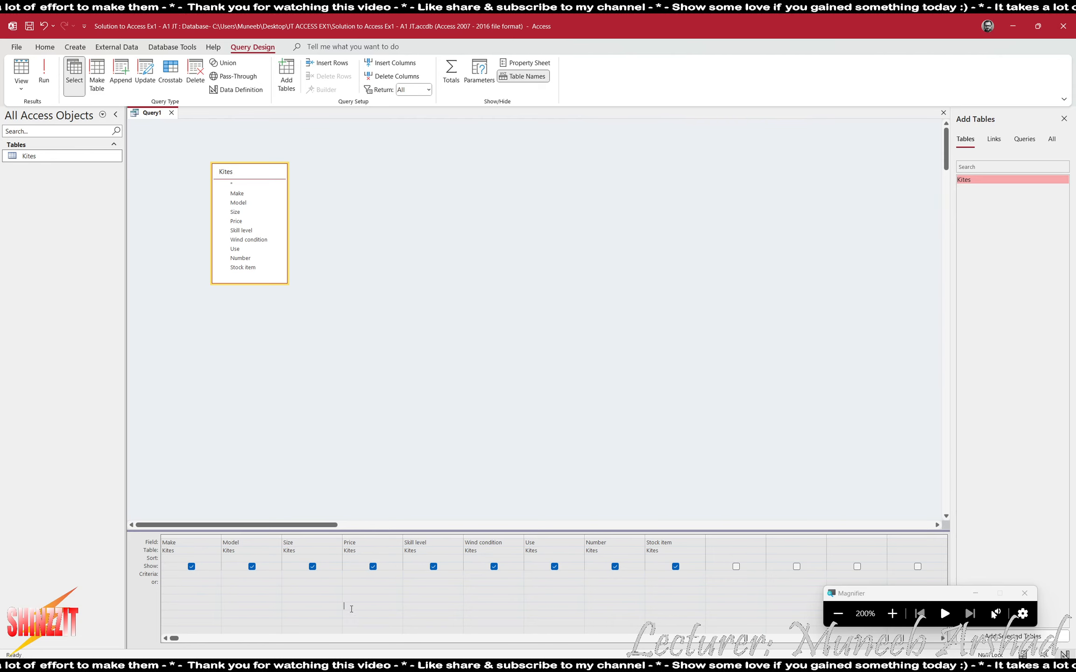
left_click(398, 559)
left_click(350, 622)
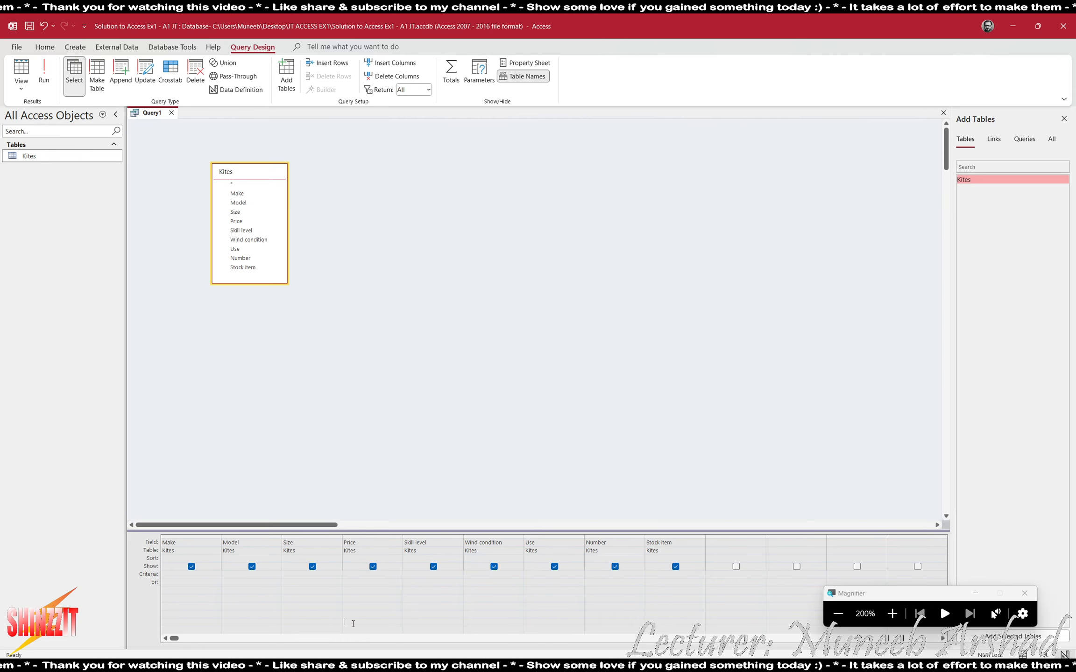
left_click(276, 559)
left_click(182, 606)
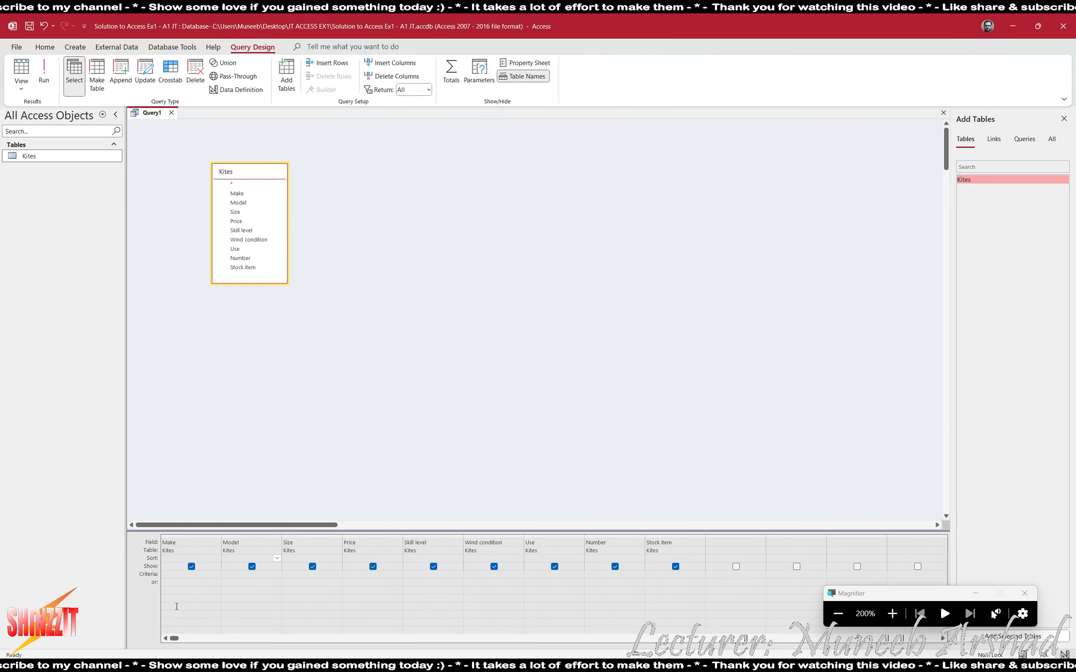
left_click(191, 567)
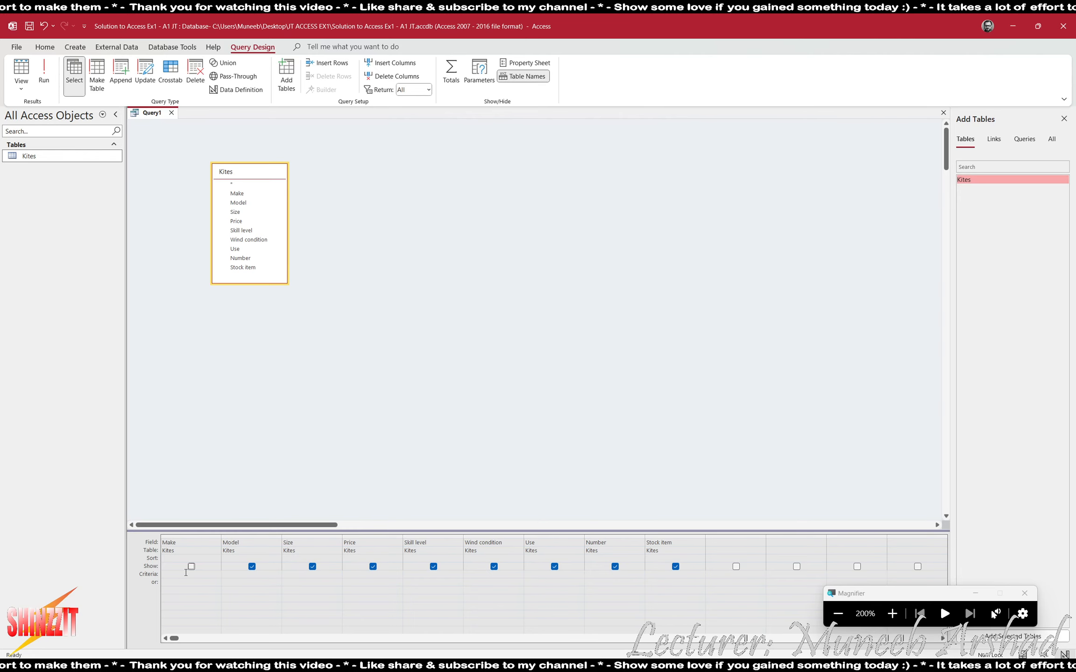
left_click(191, 567)
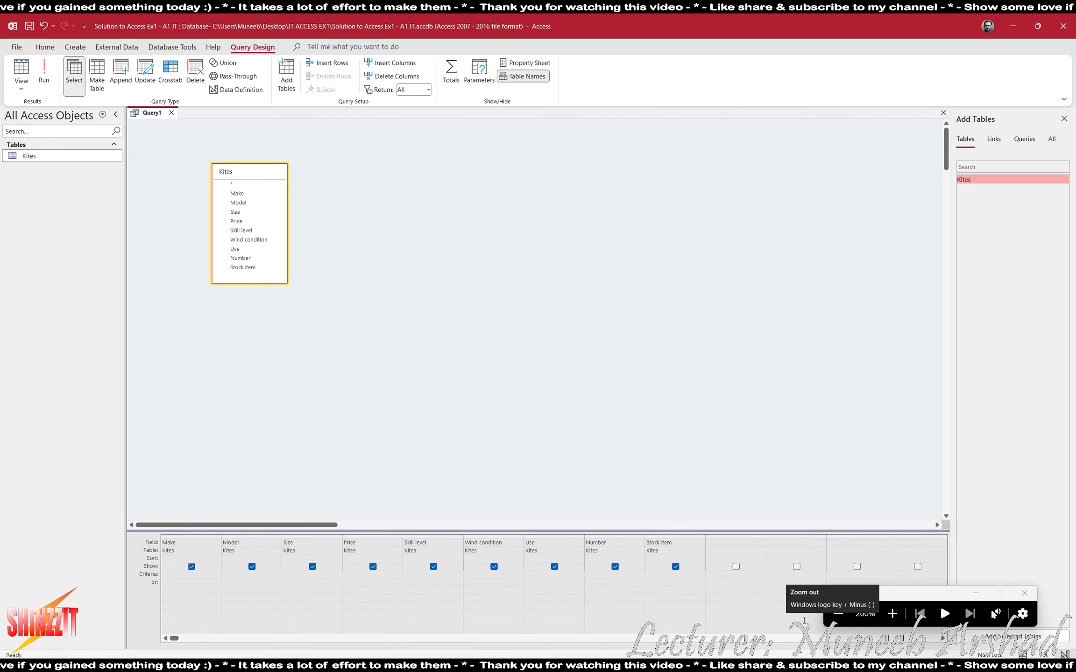
Step: Reset the Magnifier to 100% and review the report requirements in ACCESS EX1.pdf in Acrobat
left_click(840, 614)
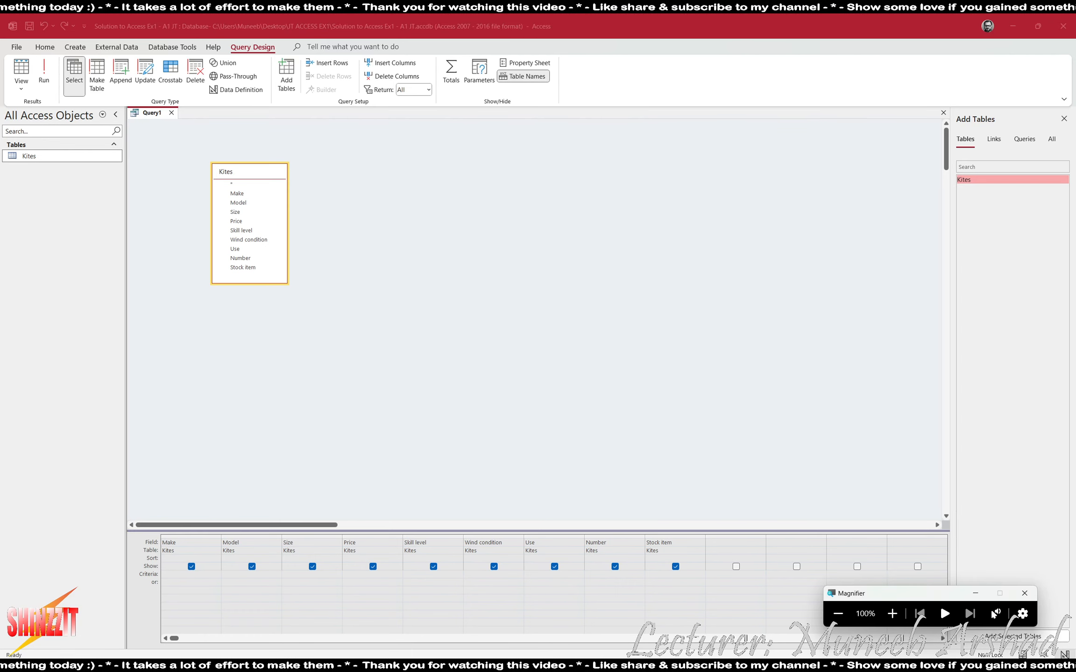
mouse_move(700, 670)
left_click(699, 616)
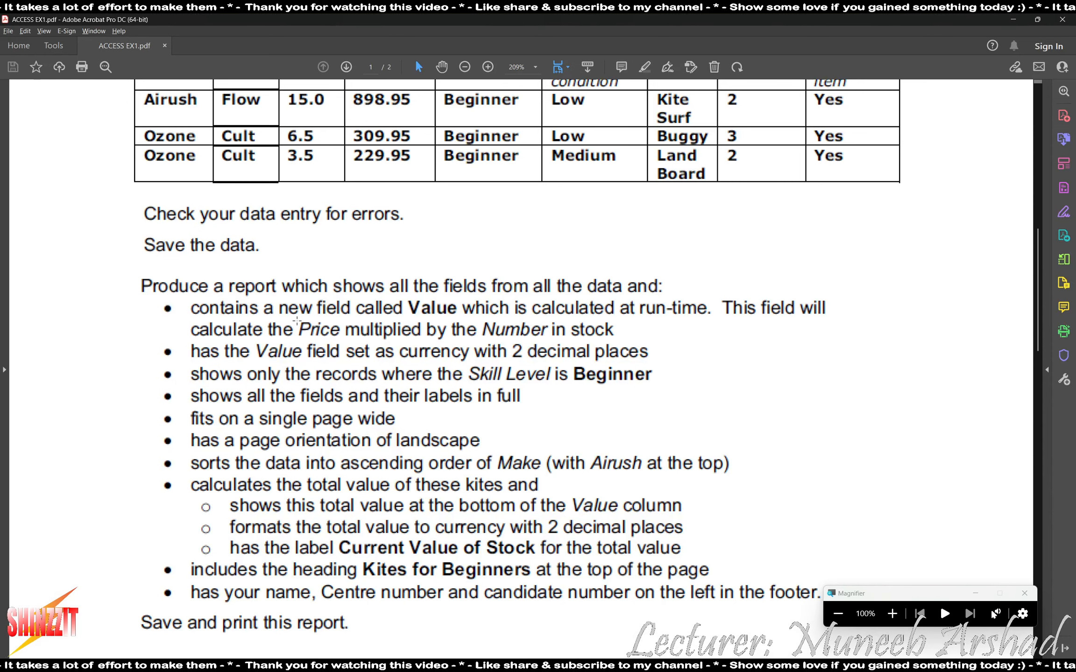
scroll(300, 292, "down", 3)
scroll(396, 243, "up", 1)
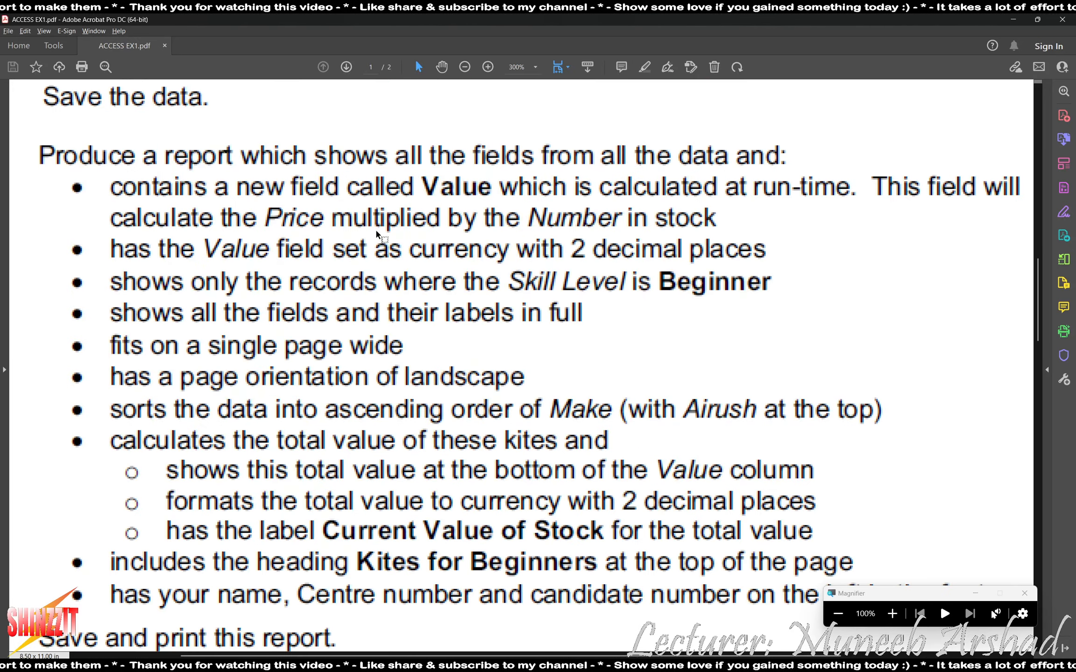
scroll(399, 243, "down", 1)
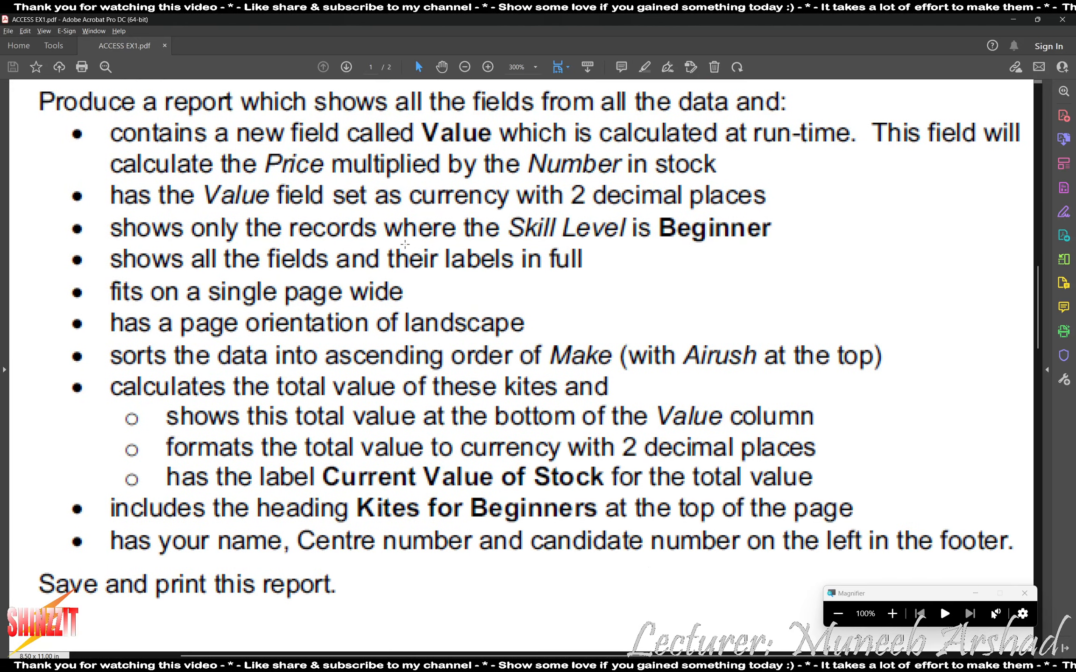
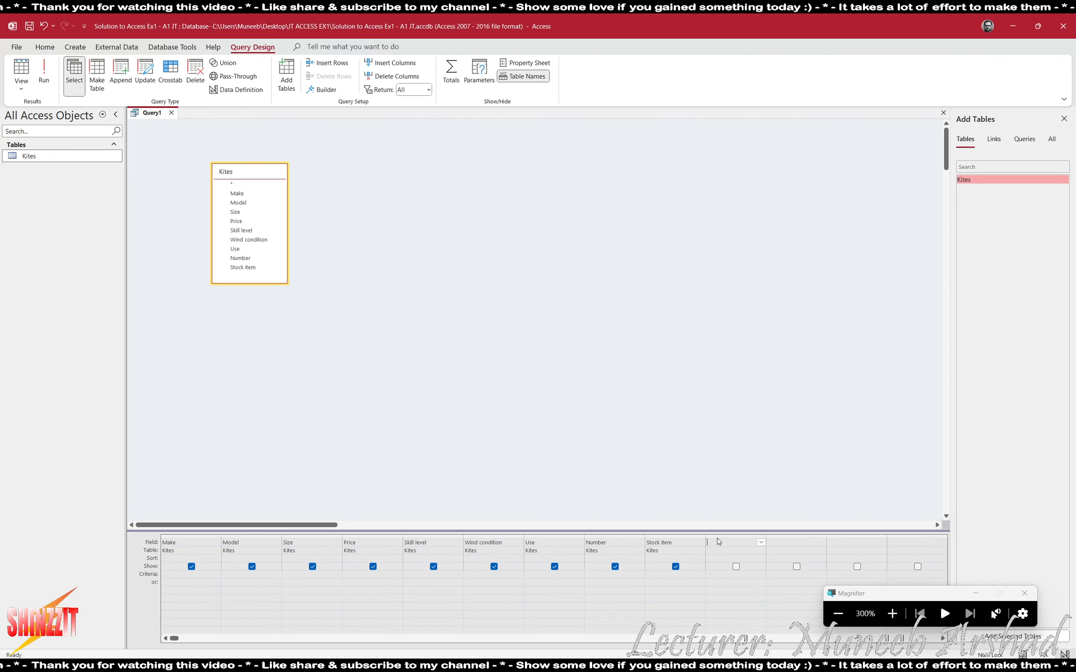
Step: Add a calculated field price*number in the first empty query column and widen the column to show the whole expression
type("pric")
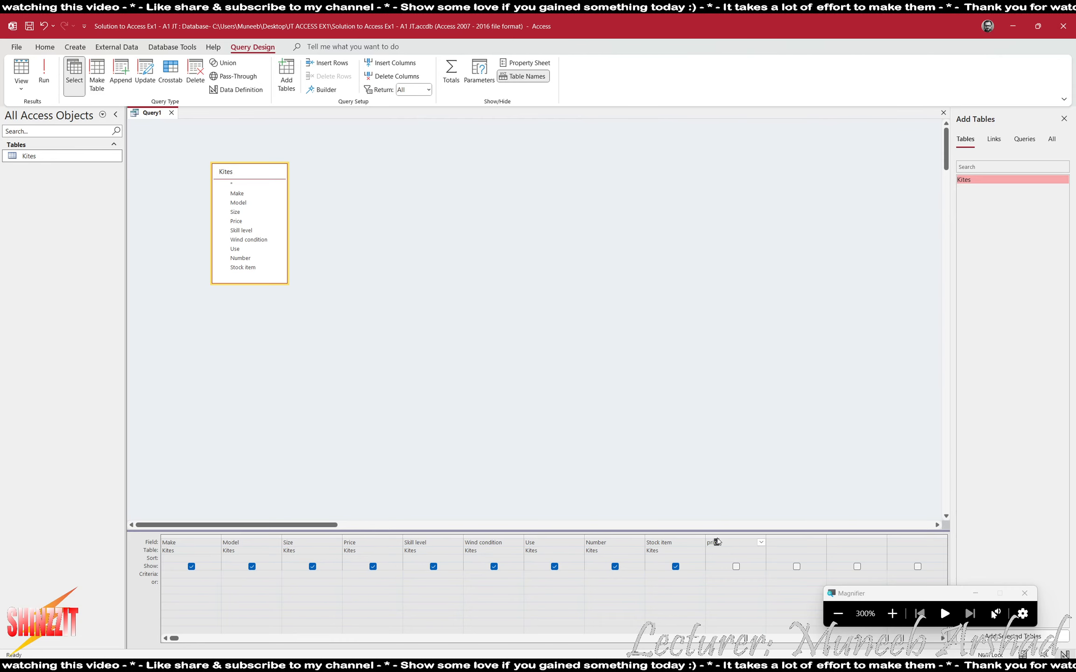
type("e*number")
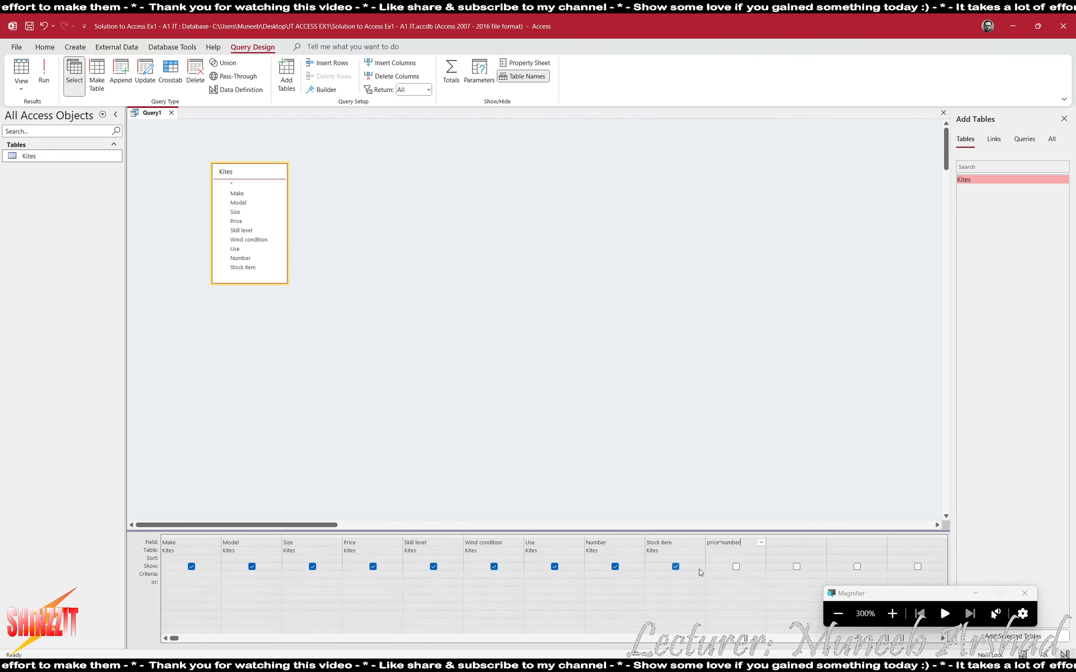
key("Return")
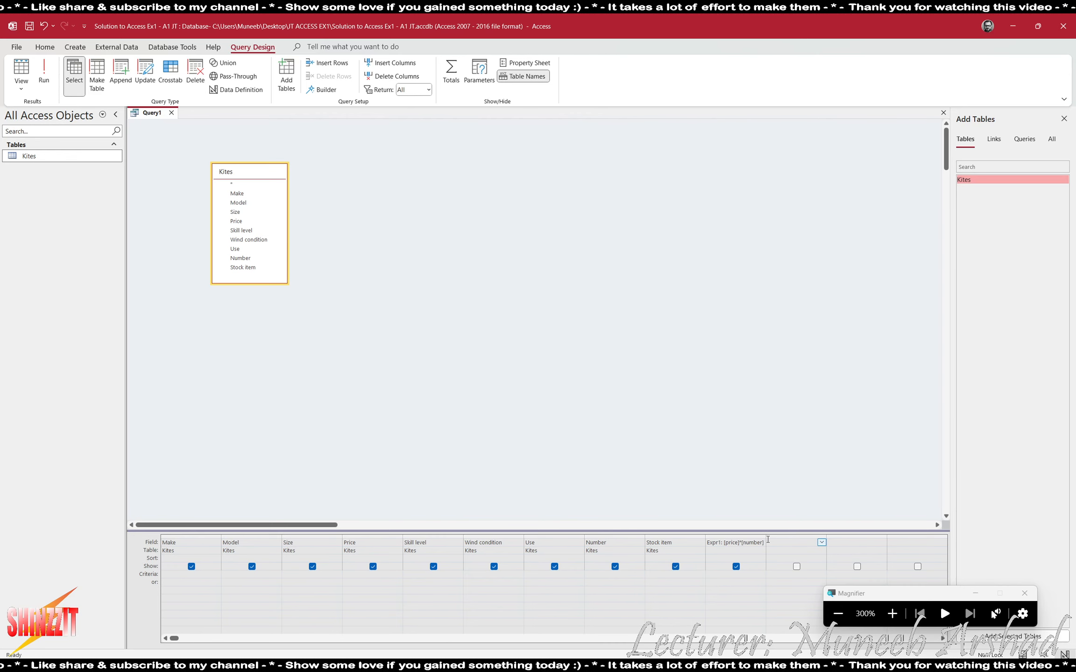
left_click_drag(765, 537, 777, 537)
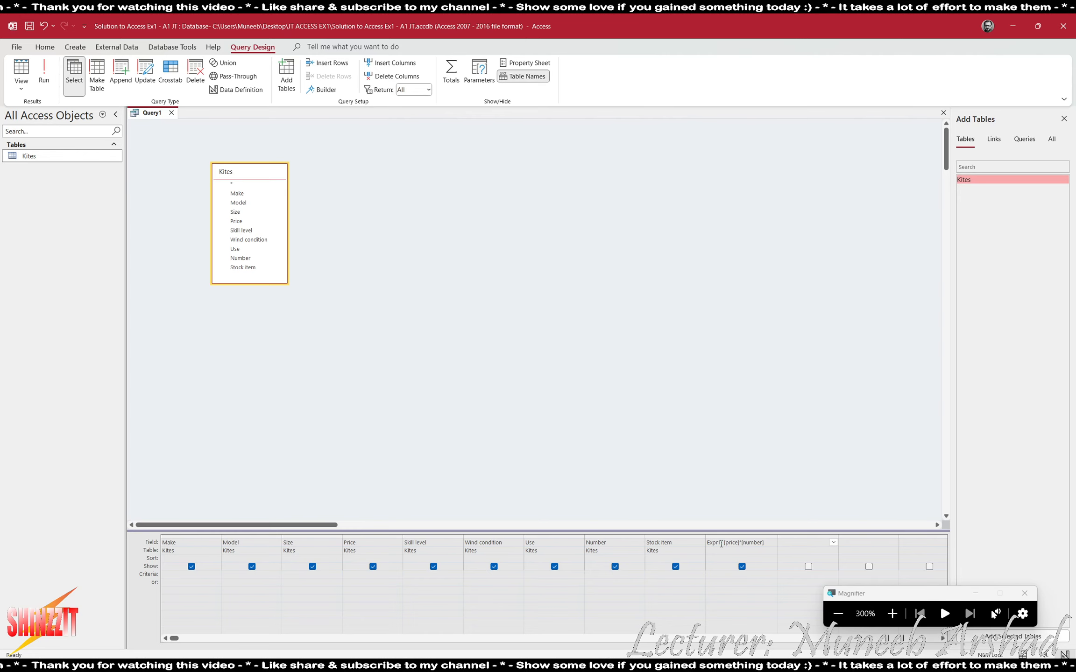
Step: Highlight the calculated field's name in the design grid, run the query, and select the calculated column in the results
left_click_drag(722, 544, 706, 544)
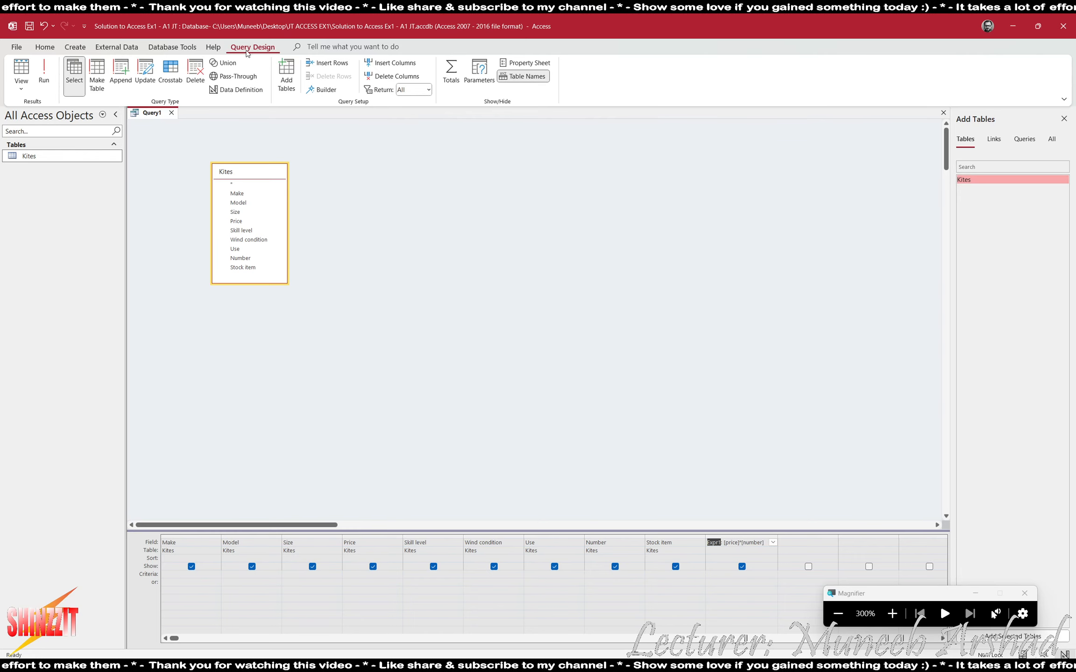
left_click(51, 76)
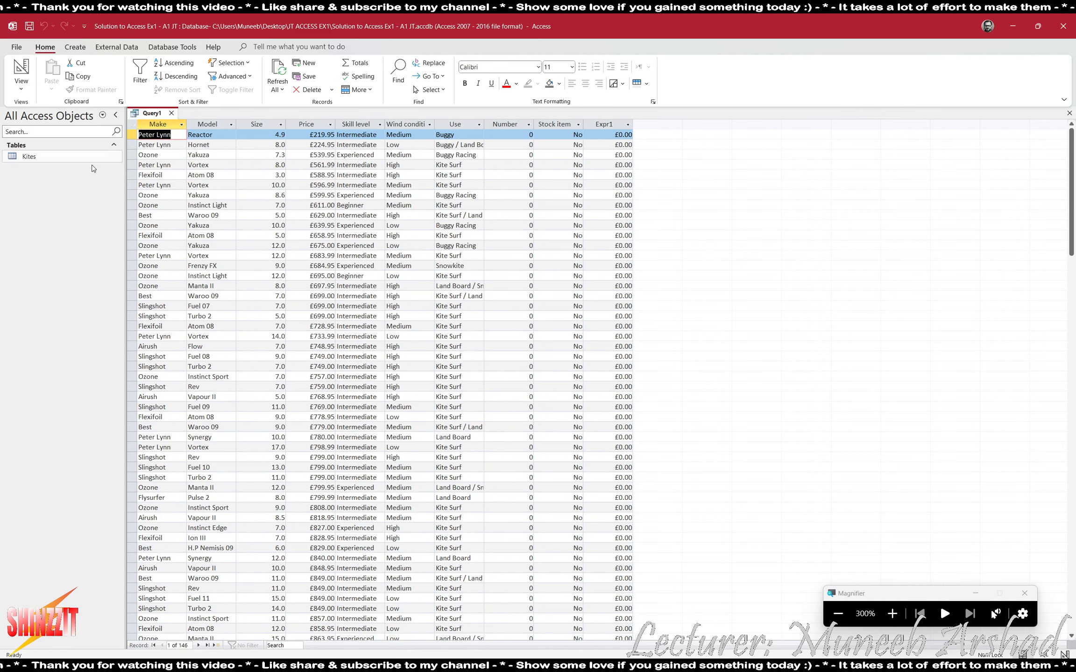
left_click(607, 125)
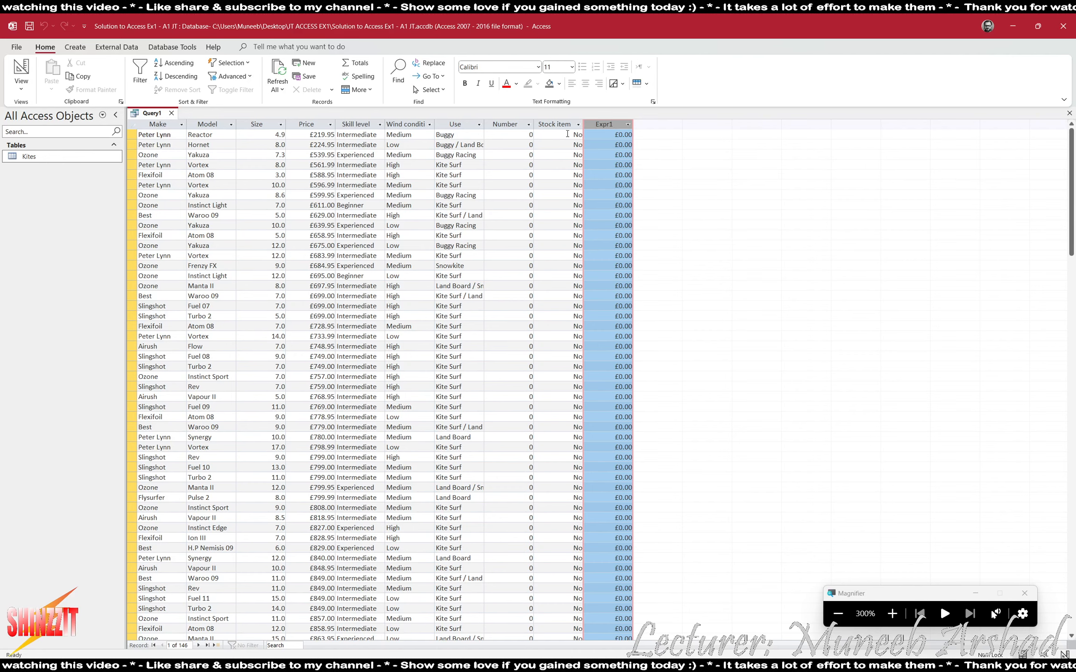
Step: Compare the first record's calculated value with its Price and Number in the query results
left_click(615, 134)
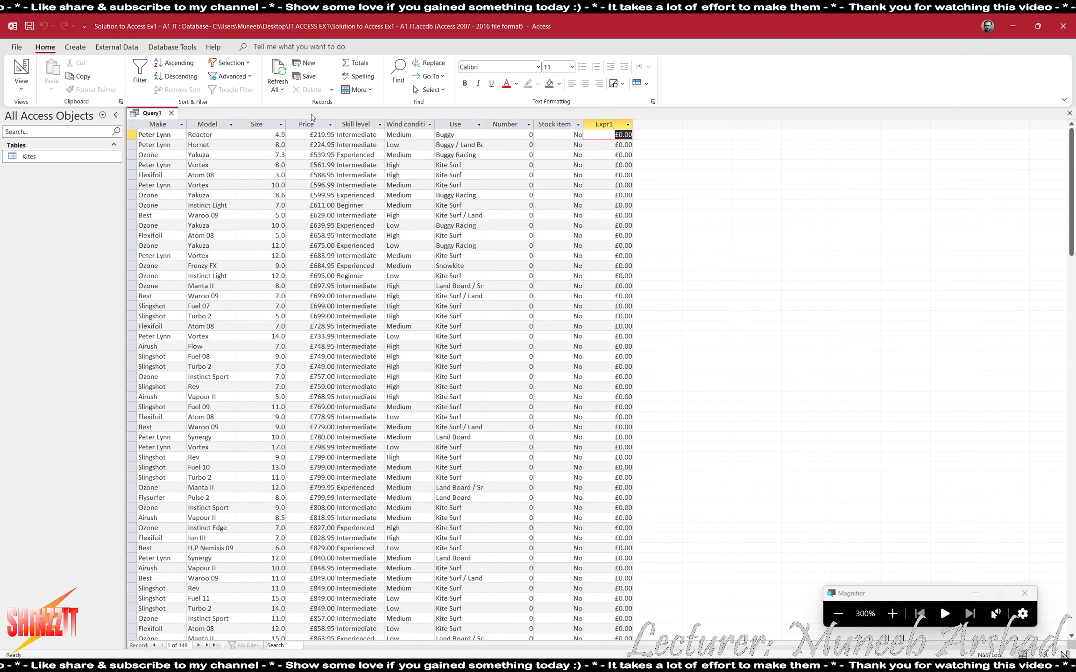
left_click_drag(305, 134, 337, 134)
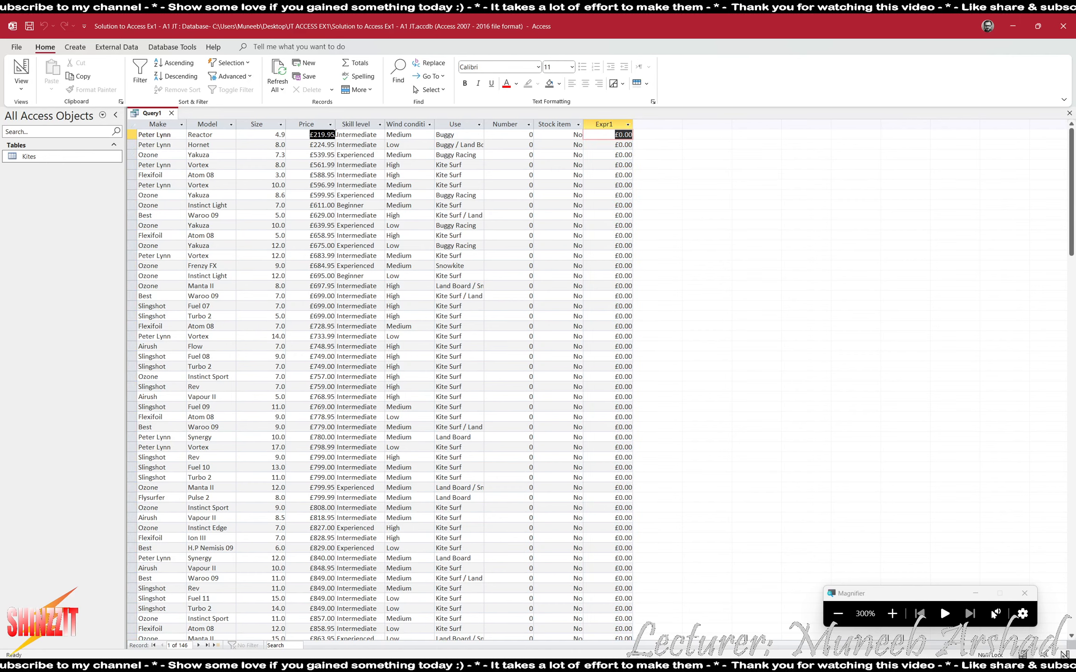
double_click(530, 135)
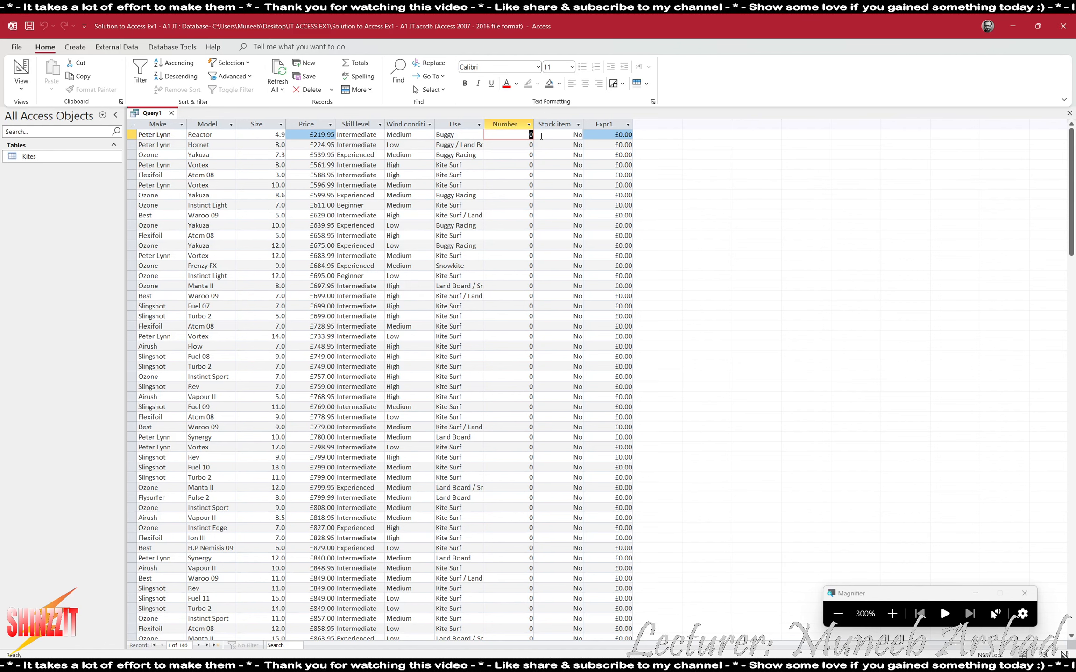
Step: Check the first in-stock Ozone Yakuza record's calculated value against its Price and Number, and select the whole calculated column
scroll(560, 345, "down", 15)
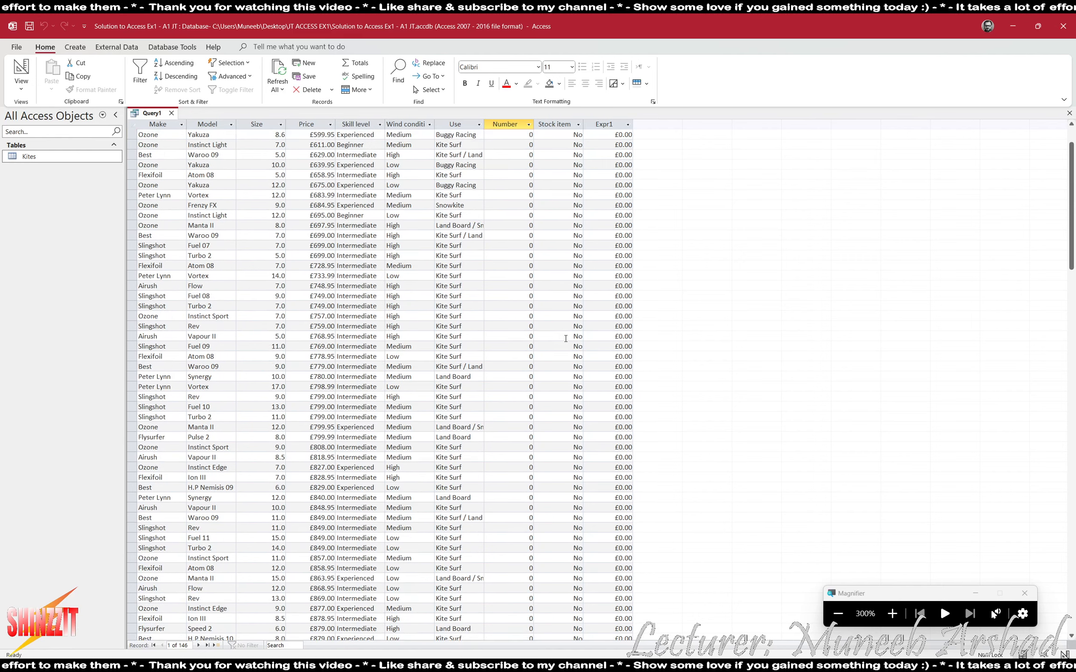
scroll(575, 330, "down", 6)
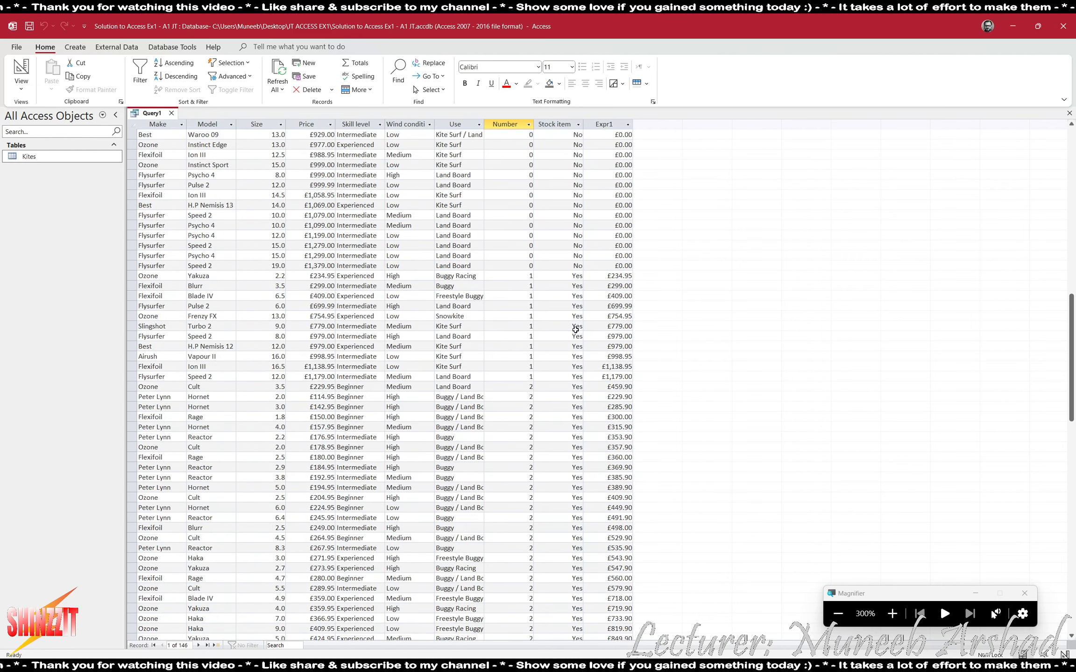
left_click_drag(605, 275, 634, 278)
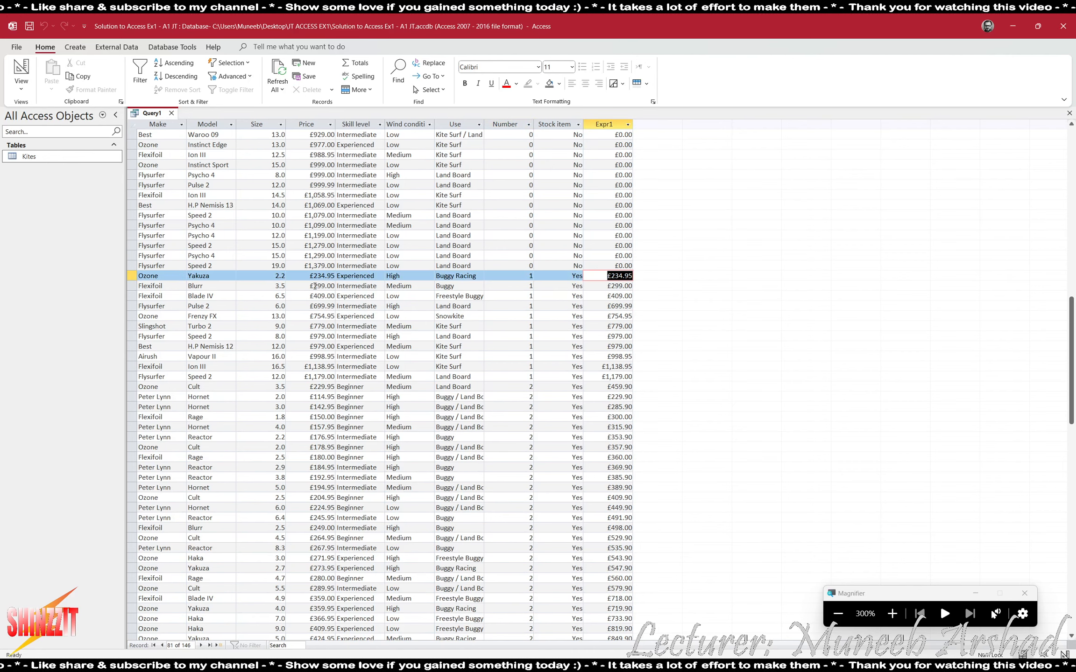
left_click_drag(308, 274, 334, 275)
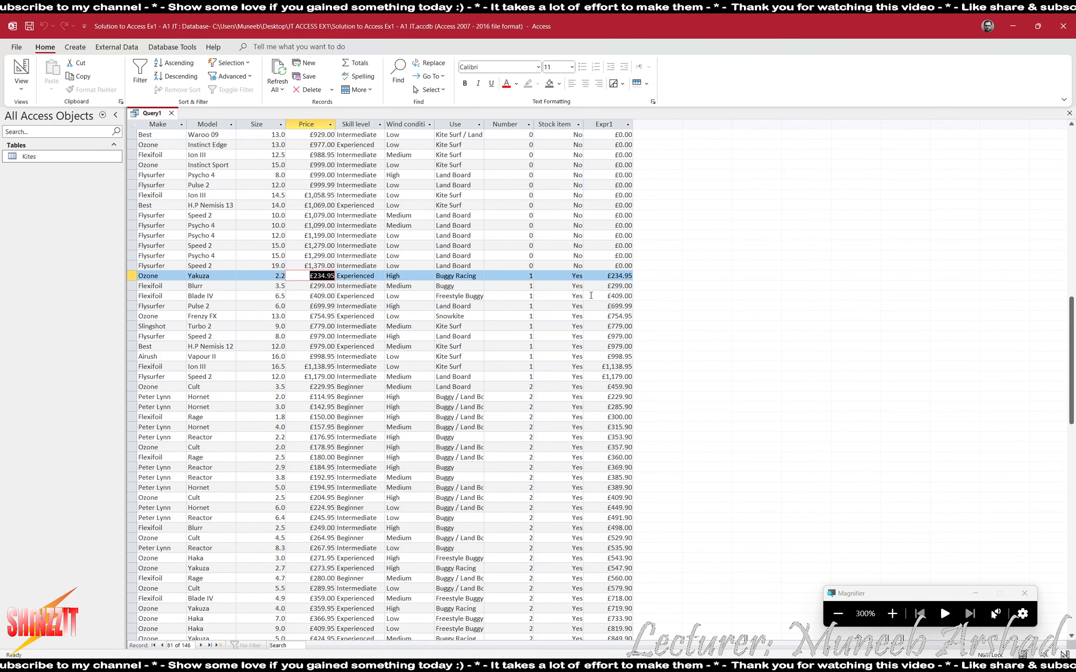
left_click_drag(522, 277, 533, 276)
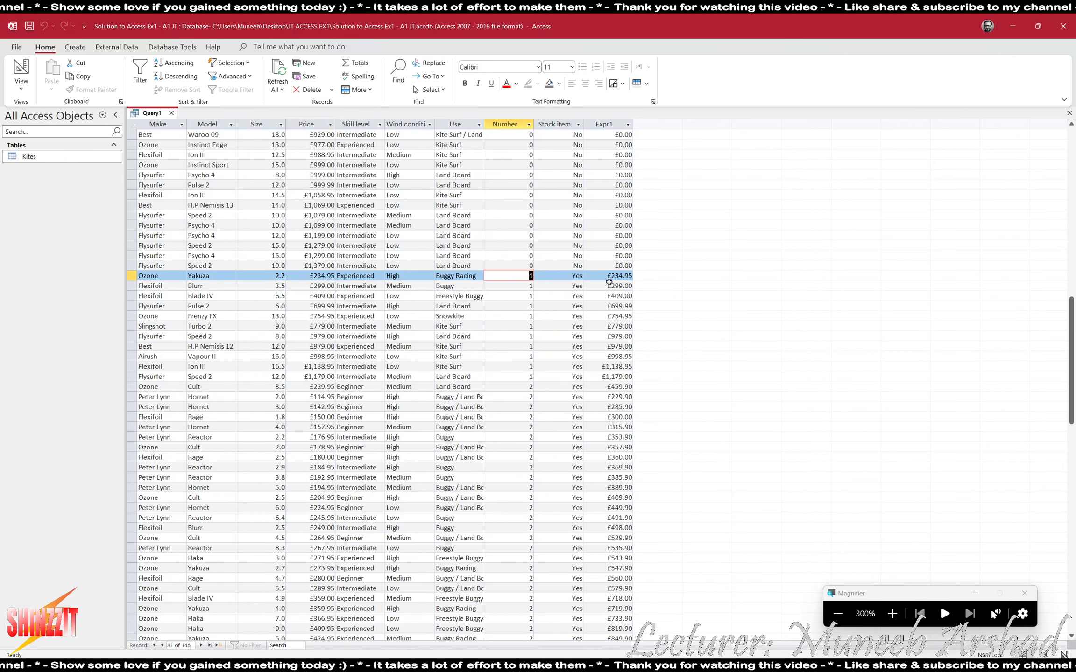
left_click(609, 280)
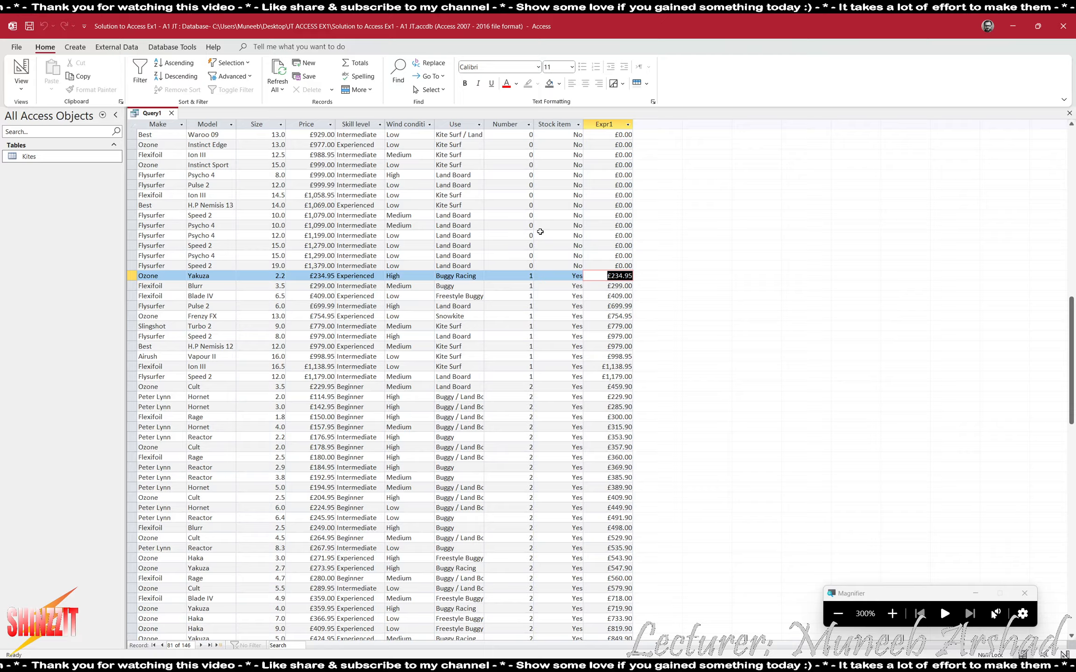
scroll(543, 237, "up", 9)
scroll(543, 238, "up", 13)
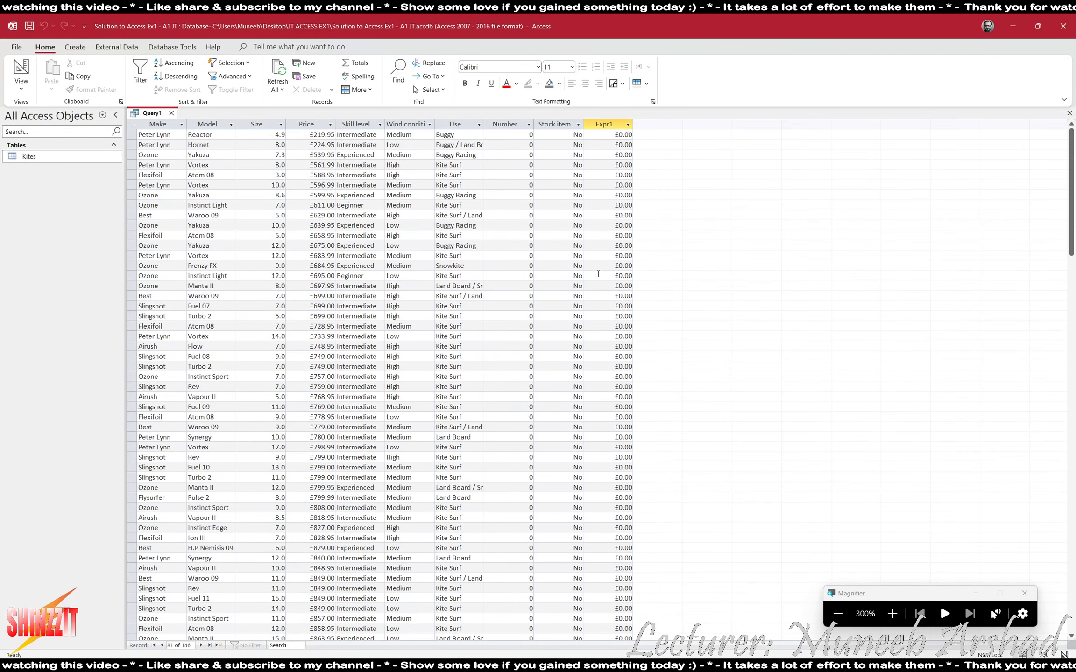
left_click(606, 125)
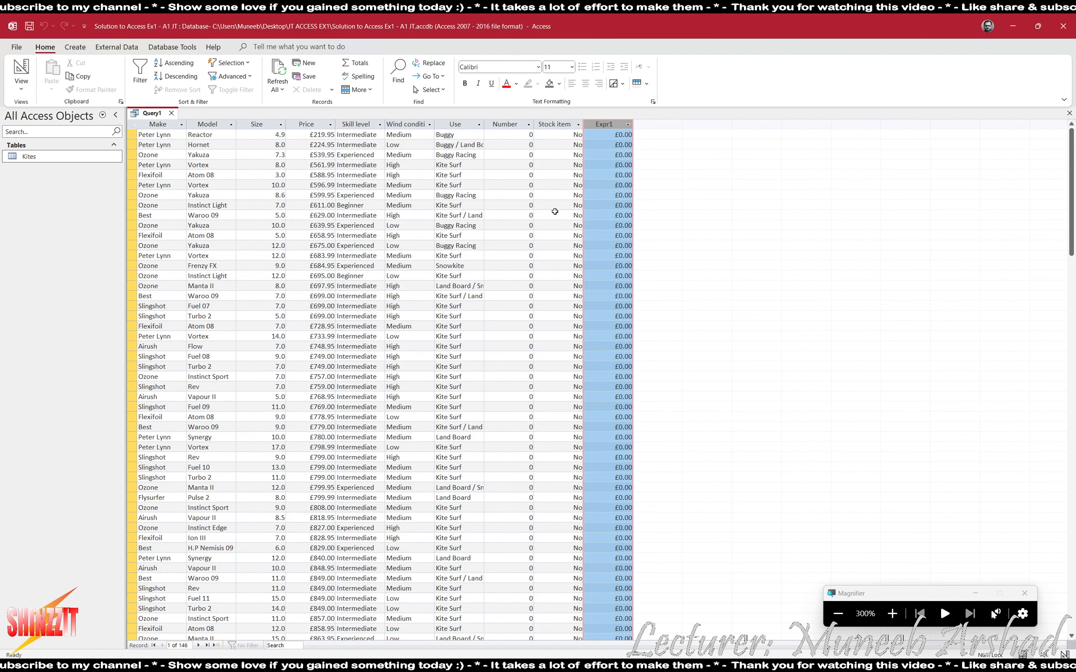
Step: Rename the calculated field to Value in the query design, rerun the query and select the Value column
left_click(22, 88)
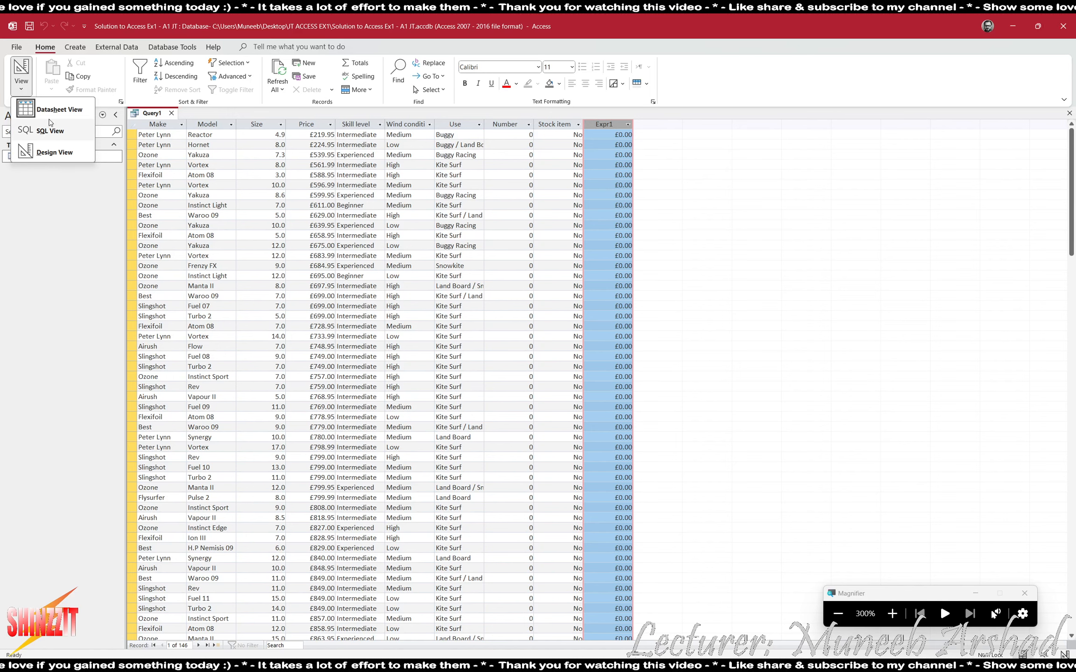
left_click(41, 150)
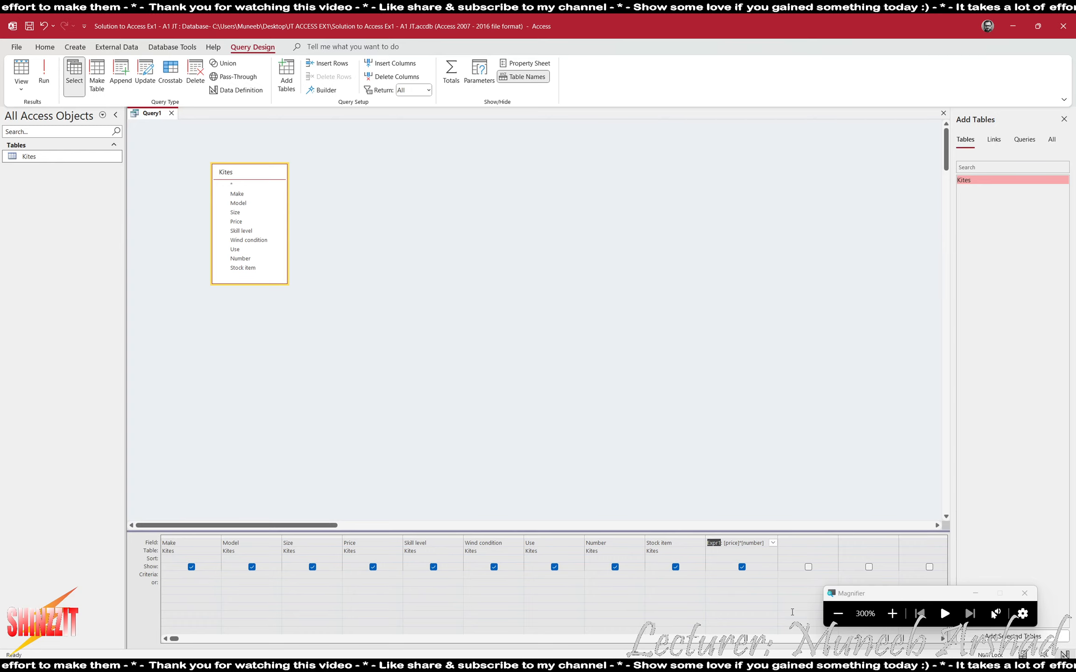
left_click(723, 583)
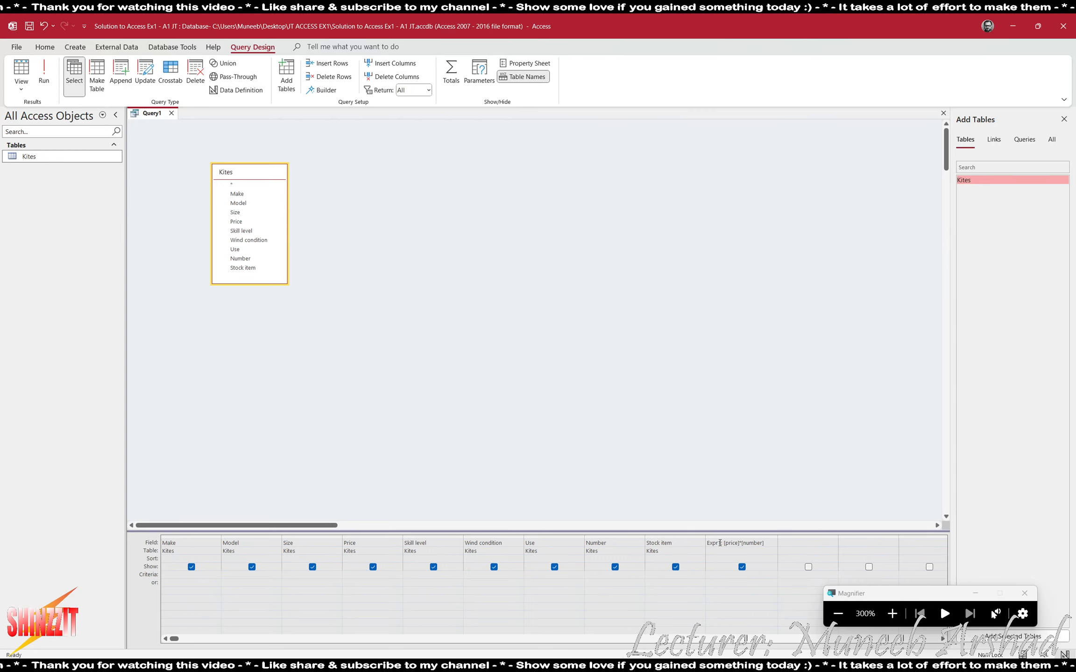
left_click(720, 542)
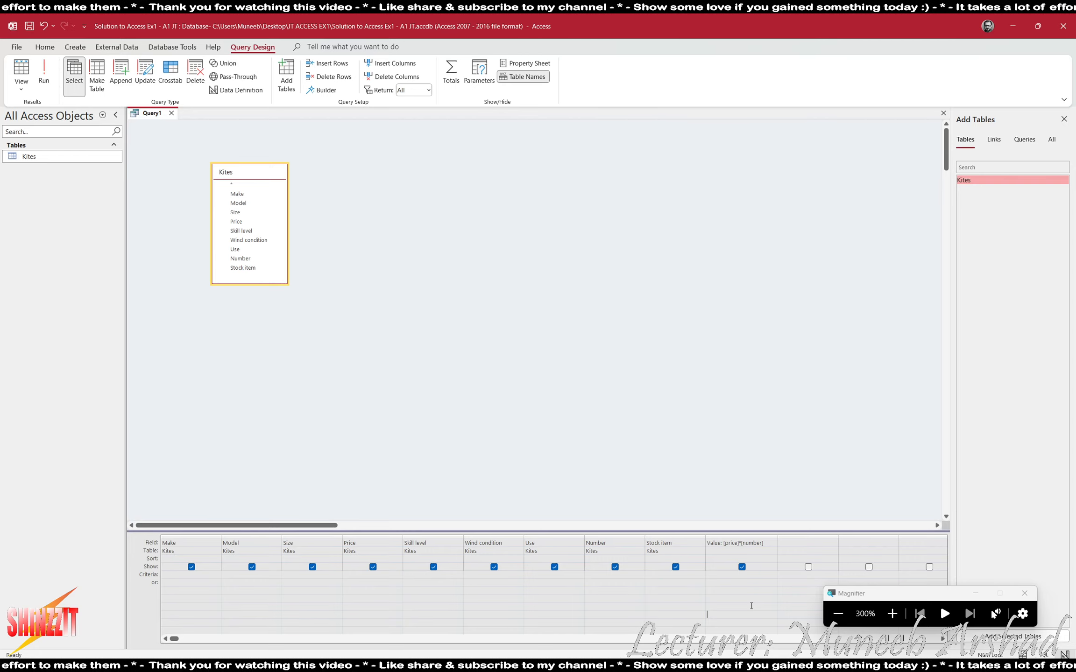
left_click(35, 63)
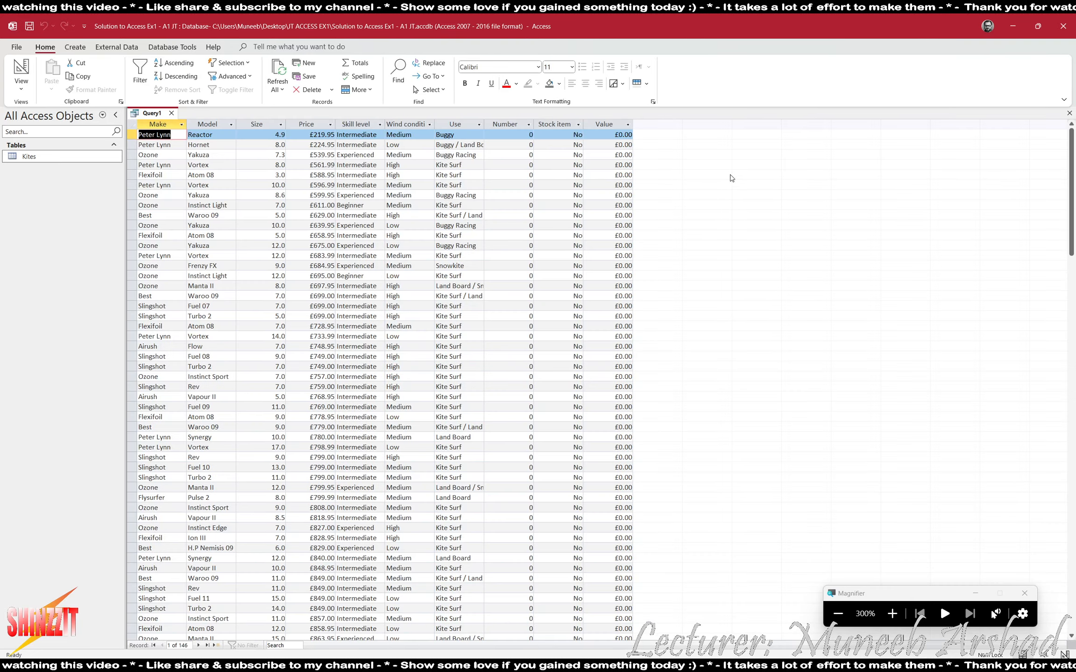
left_click(603, 124)
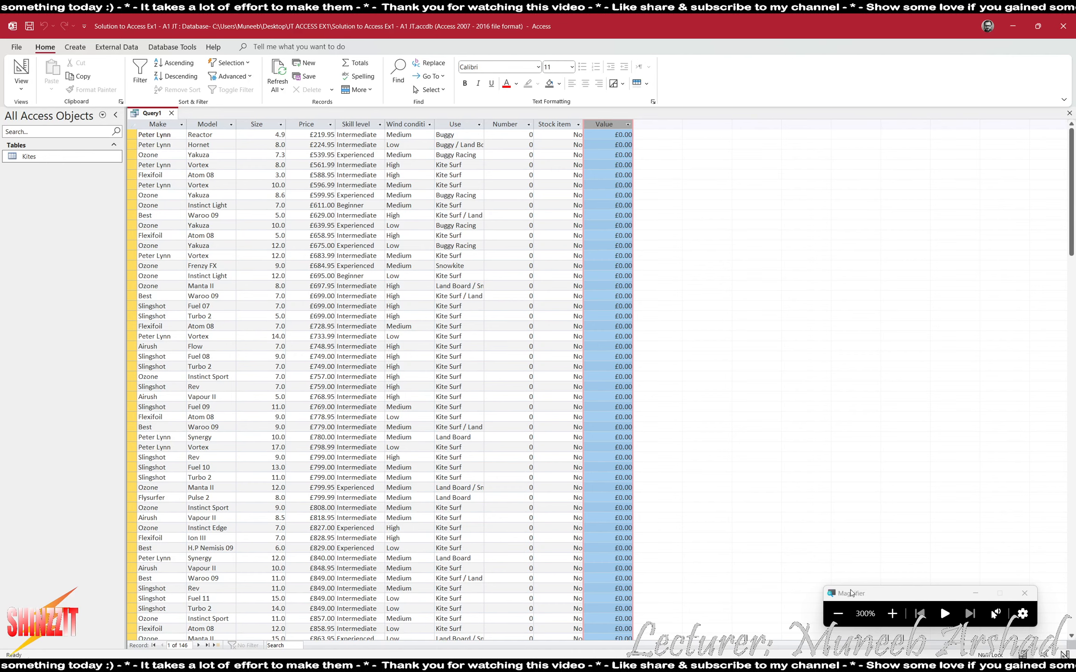
Step: Reset the Magnifier to 100% and highlight the requirement for the new run-time Value field in ACCESS EX1.pdf in Acrobat
left_click(840, 616)
left_click(839, 615)
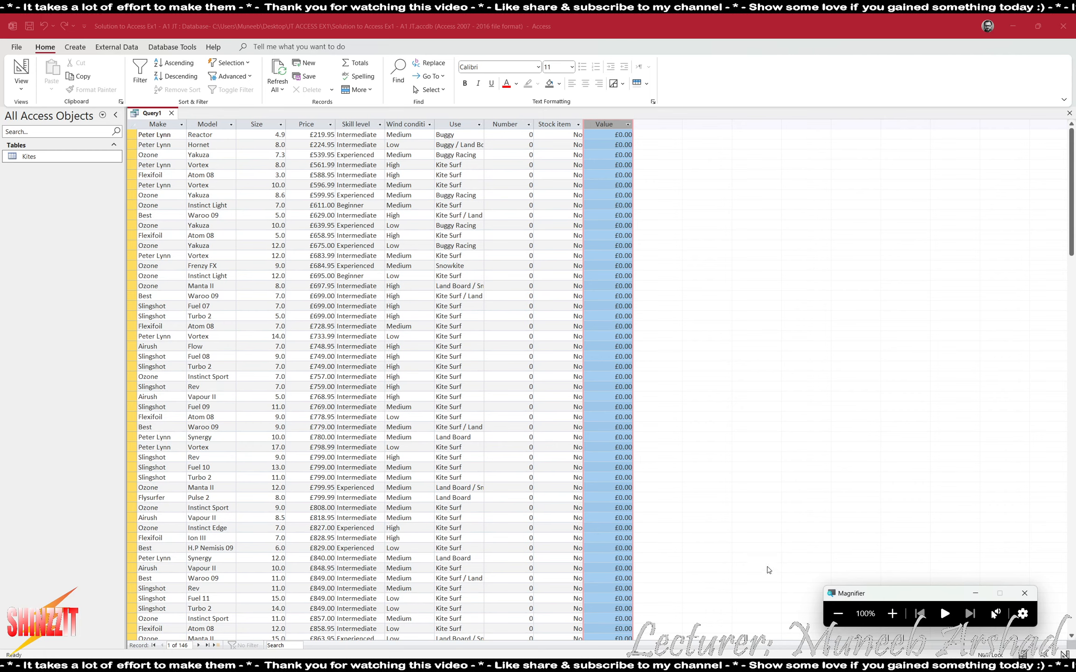
key("alt+Tab")
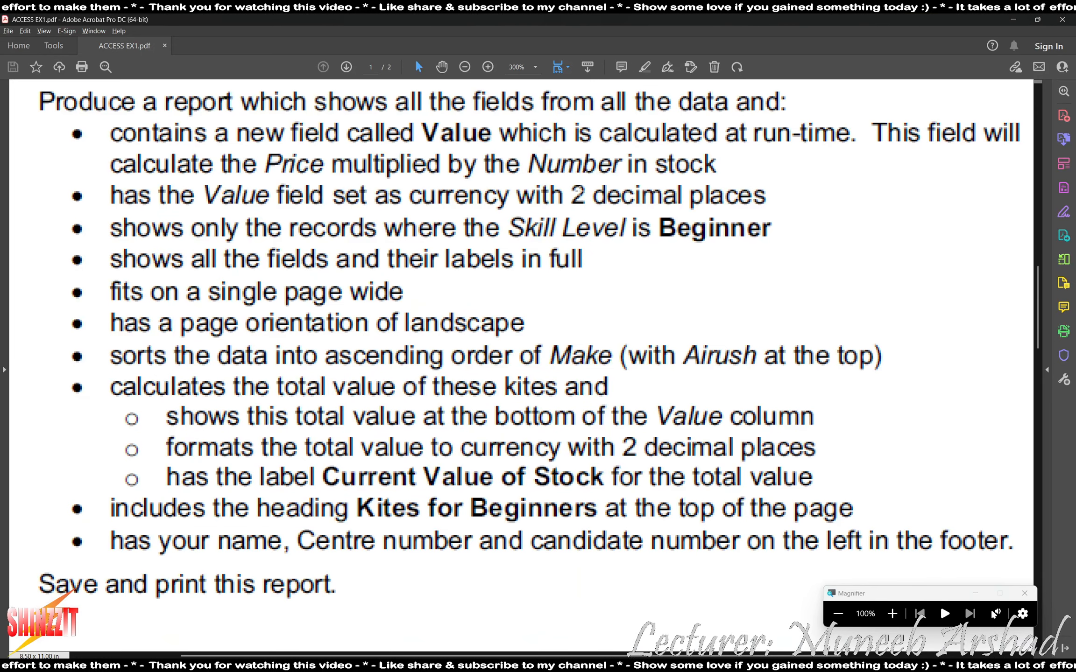
left_click(644, 69)
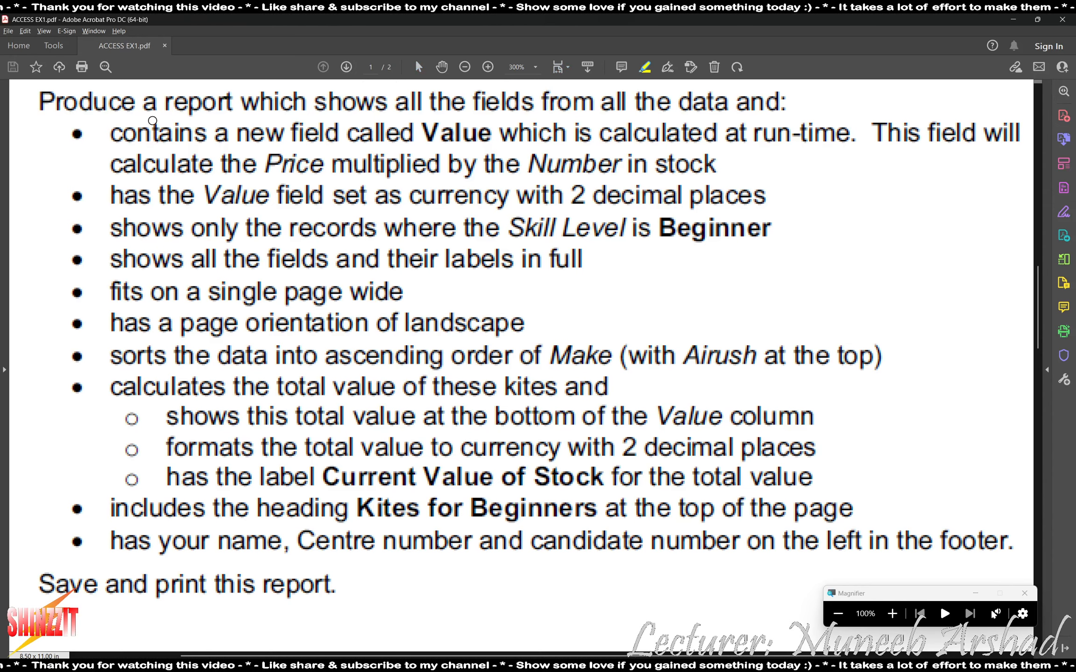
left_click_drag(91, 134, 1033, 133)
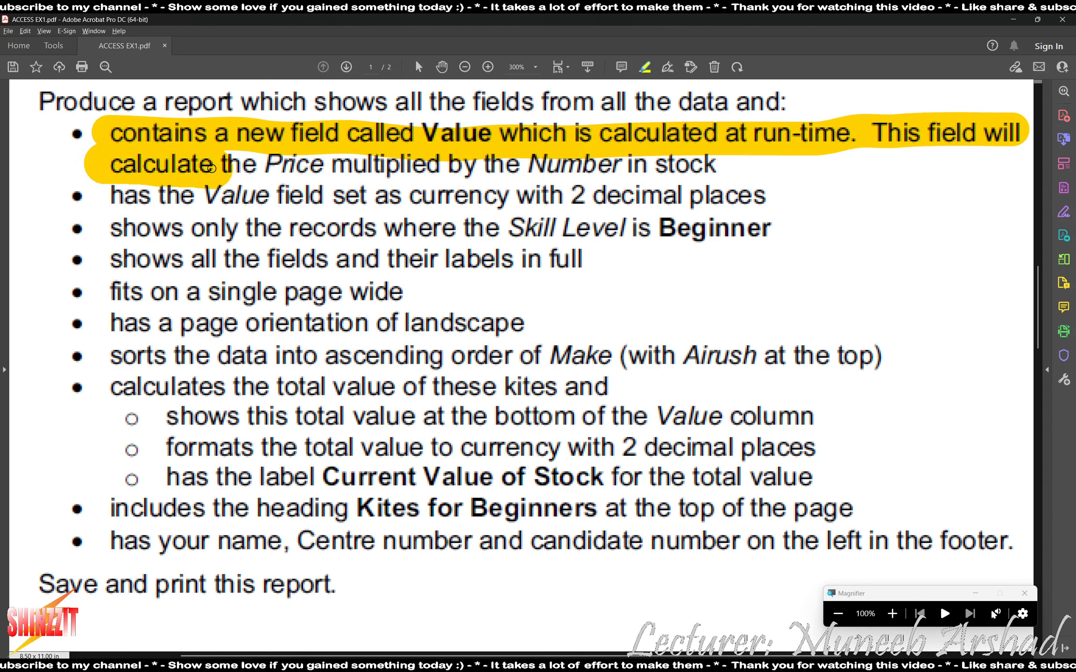
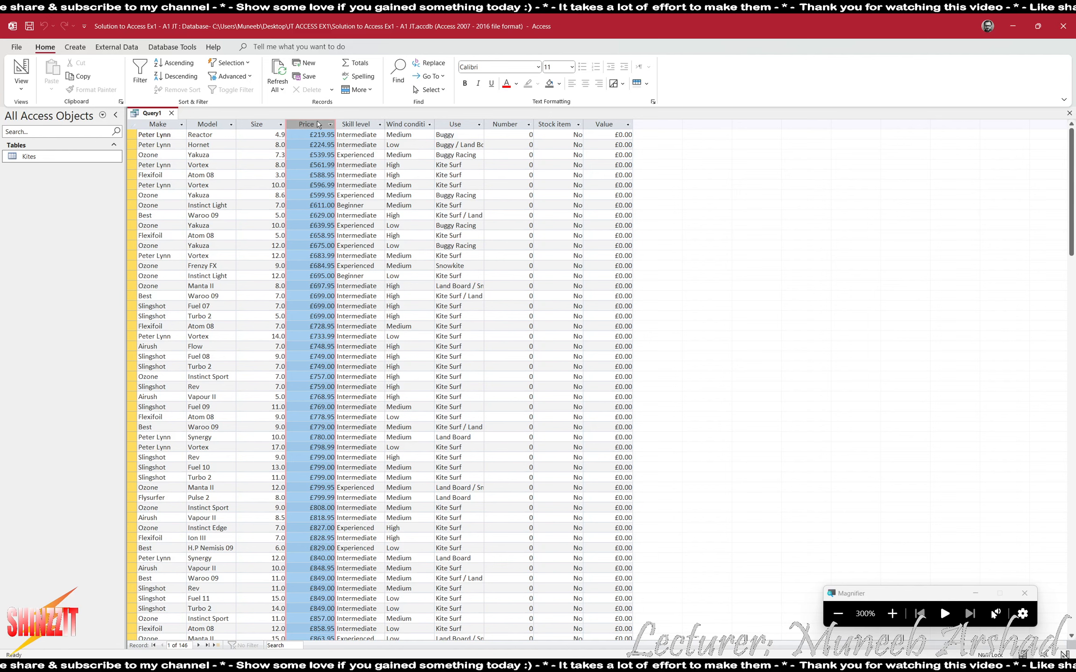
Step: Return to the query's design in Access and open the Property Sheet for the Value field
left_click(13, 71)
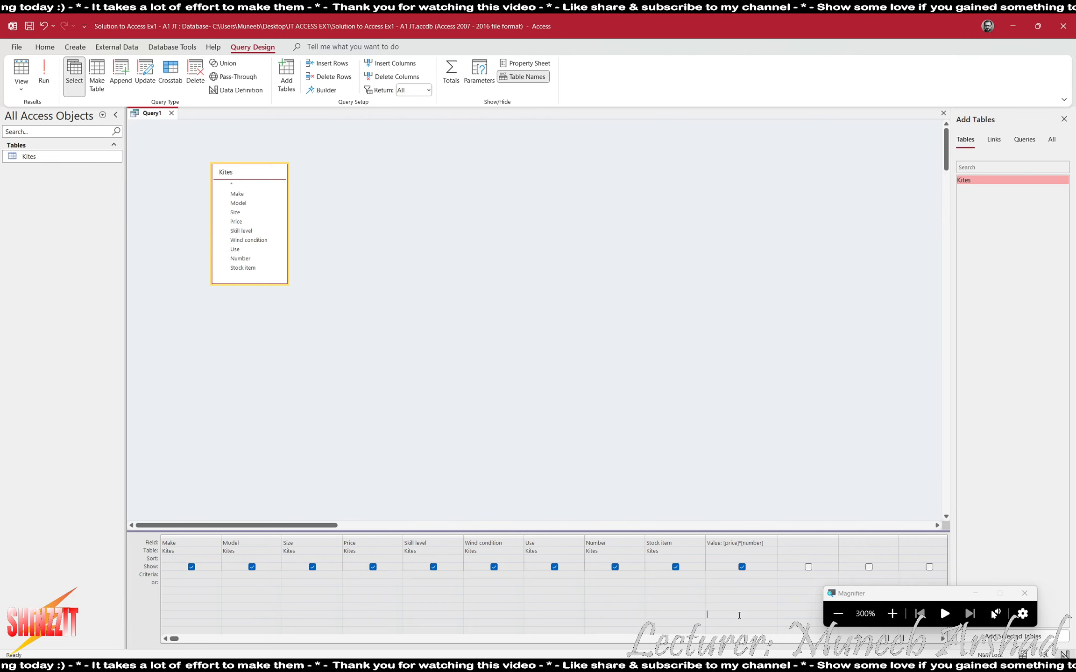
right_click(724, 592)
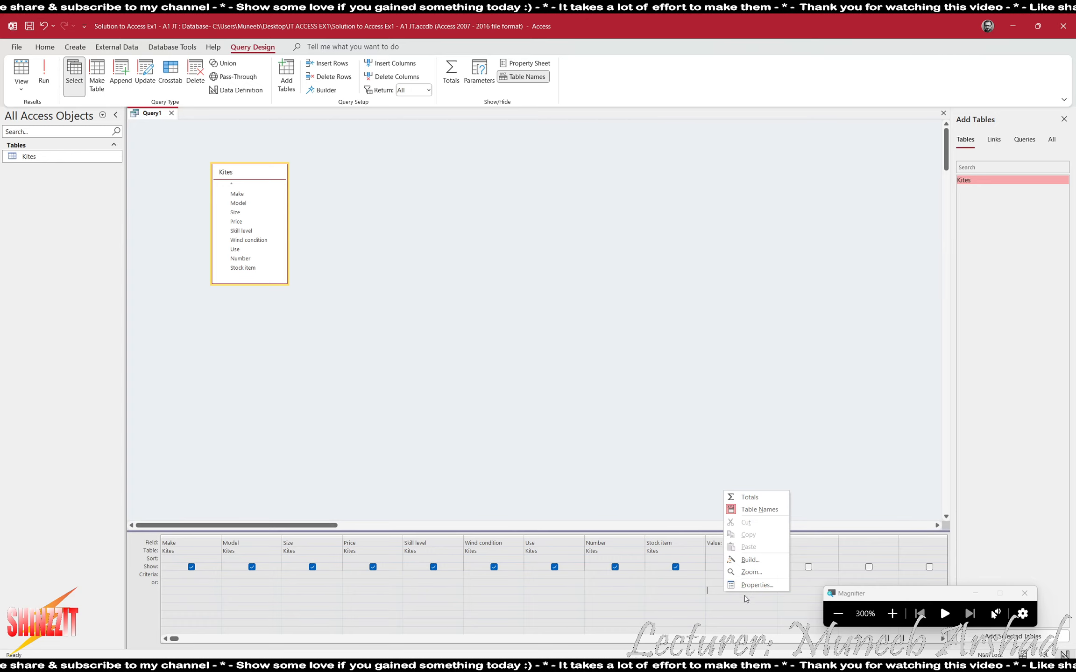
right_click(722, 603)
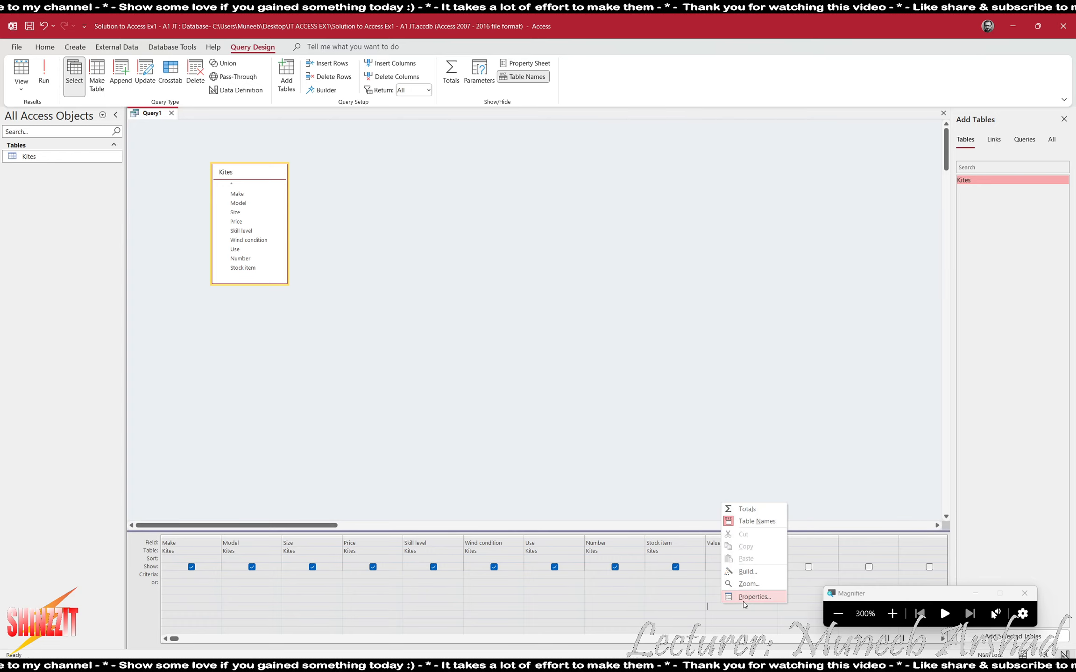
left_click(734, 611)
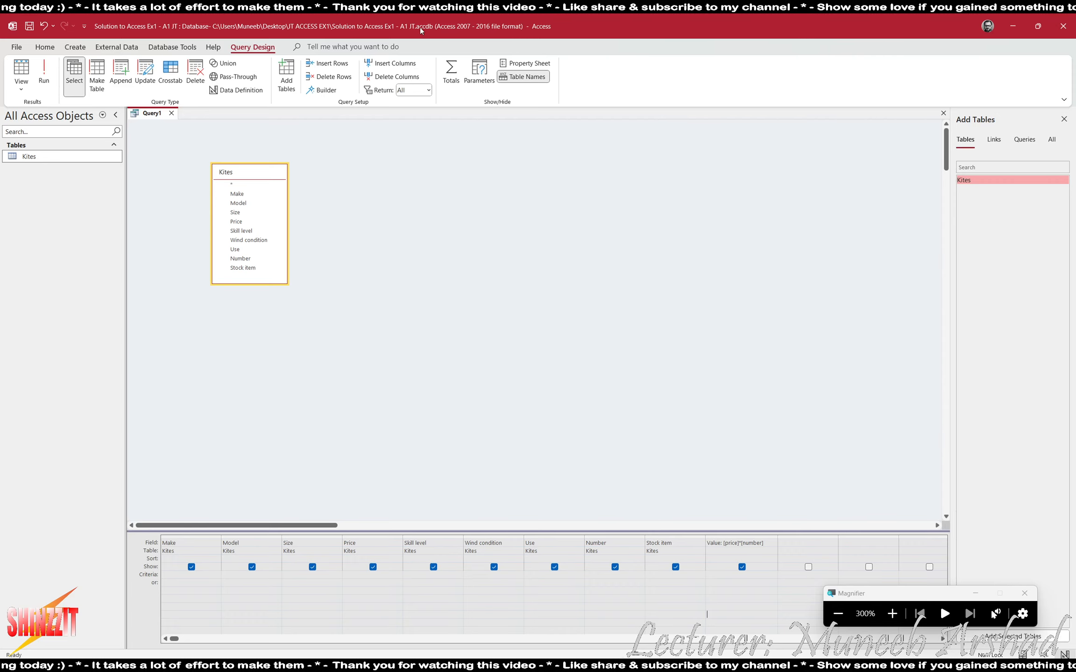
left_click(532, 62)
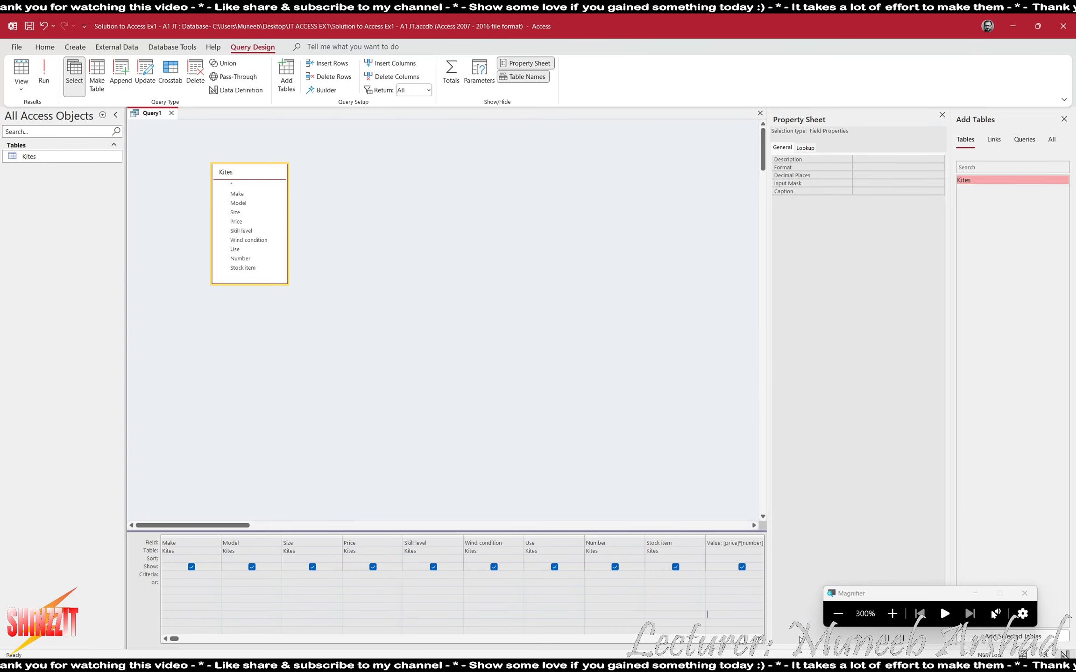
Step: Lower the Magnifier to 200% and set the Value field's format to Currency with 2 decimal places
left_click(837, 613)
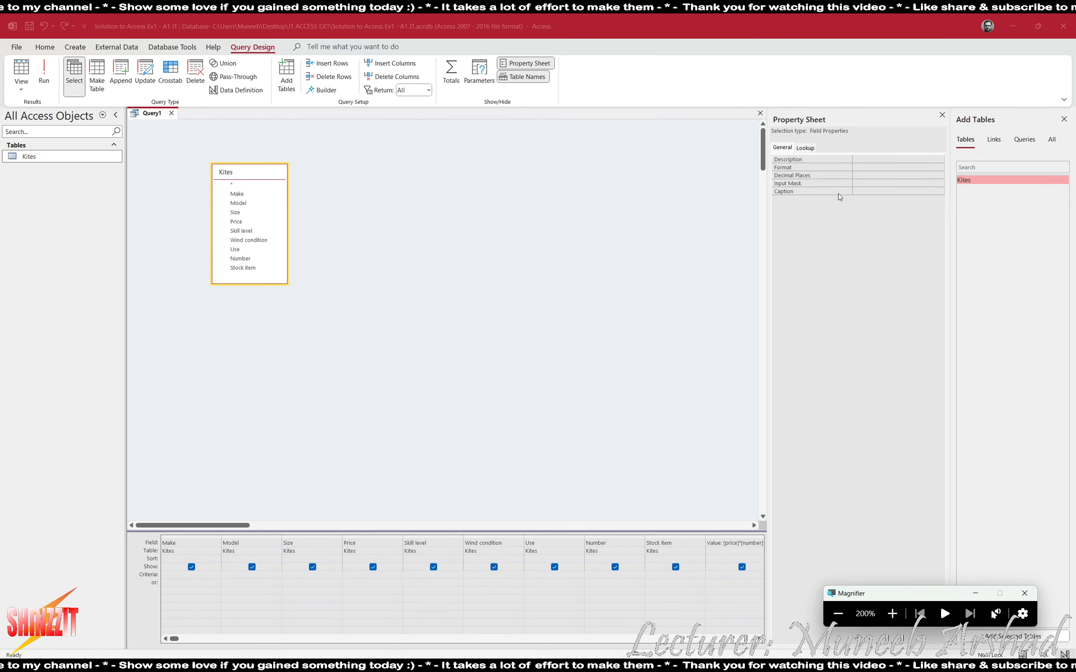
left_click(887, 169)
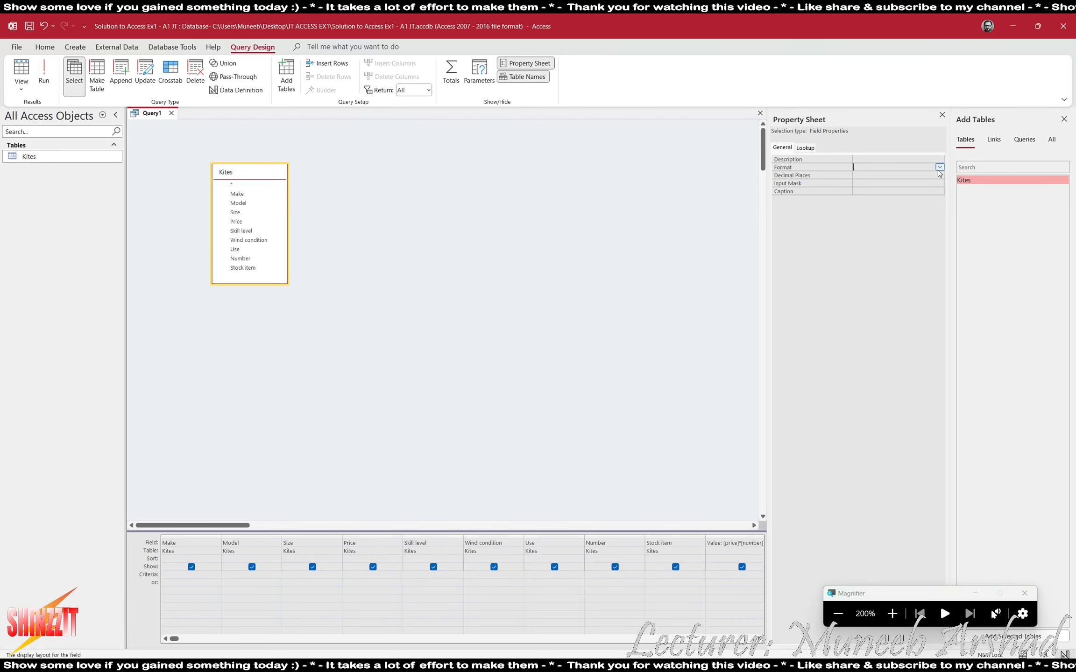
left_click(940, 167)
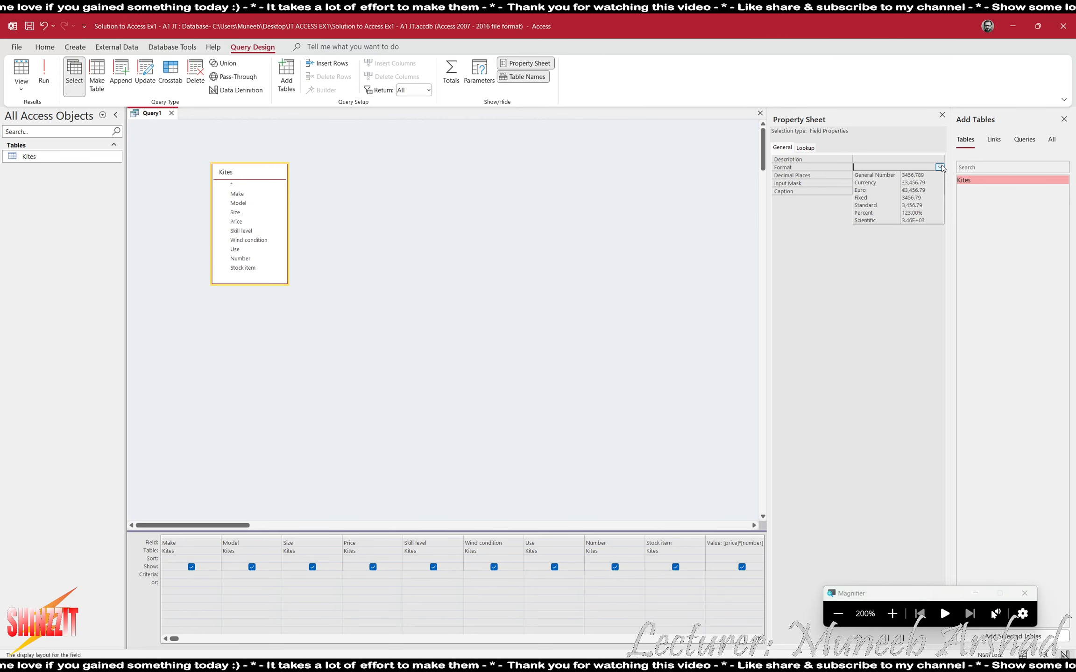
left_click(901, 183)
left_click(938, 176)
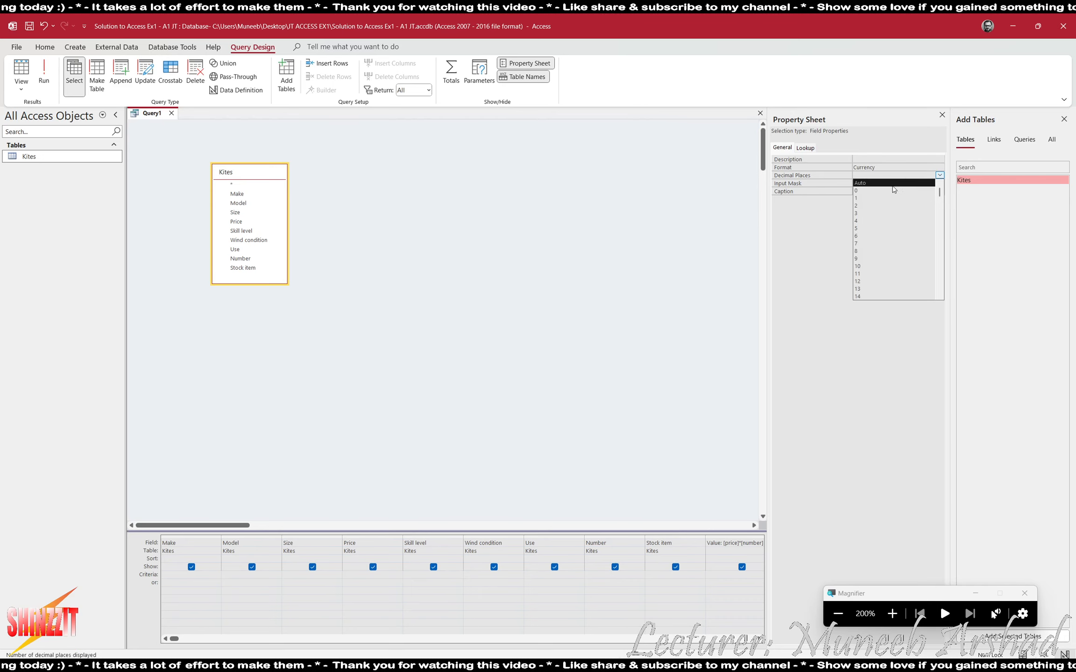
left_click(884, 207)
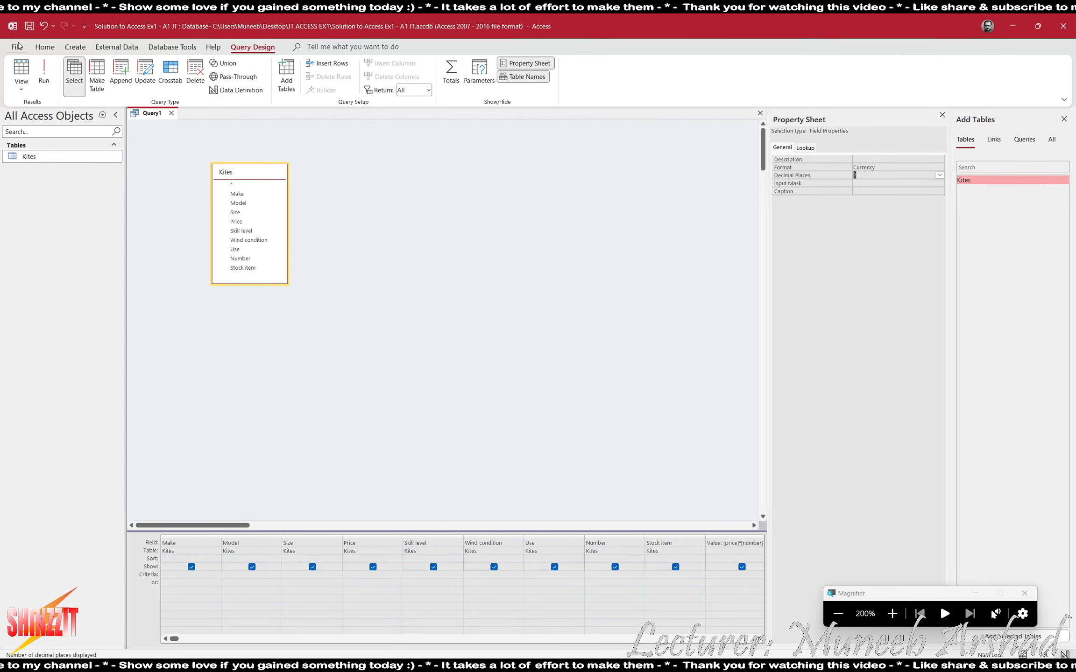
Step: Run the query and look through the Value column to check its currency format and decimal places
left_click(44, 71)
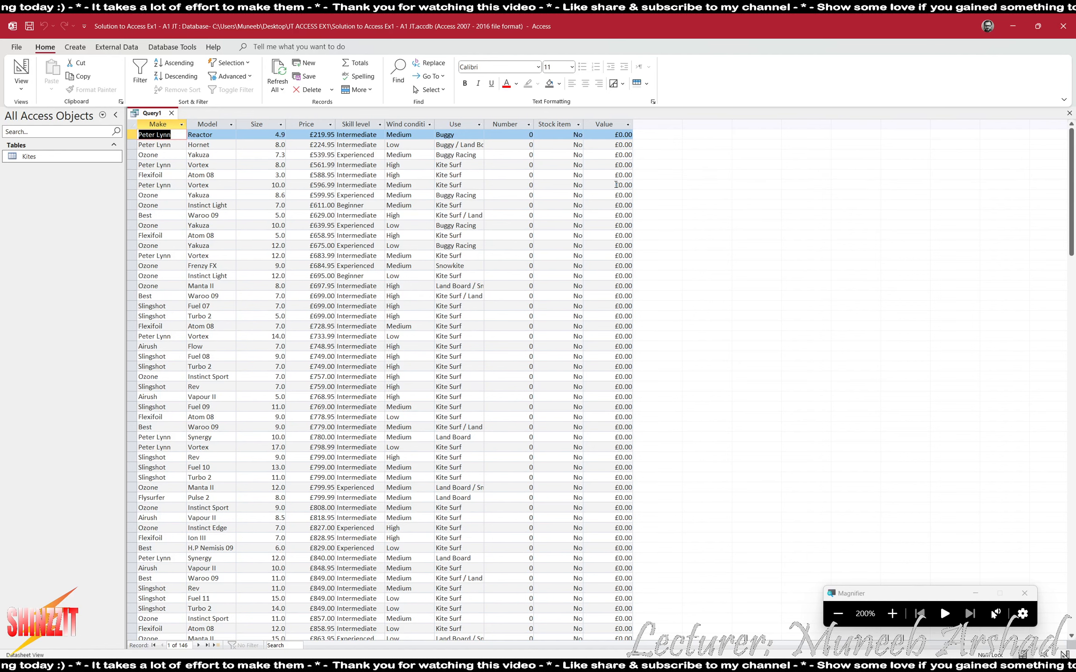
left_click(608, 123)
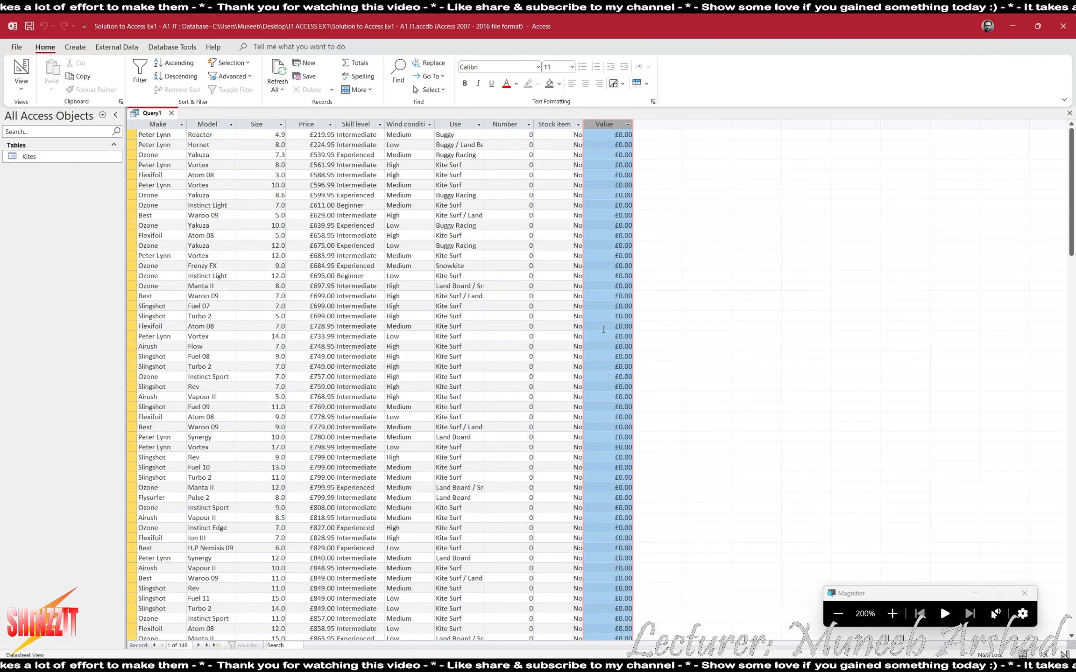
scroll(604, 546, "down", 8)
scroll(604, 546, "up", 4)
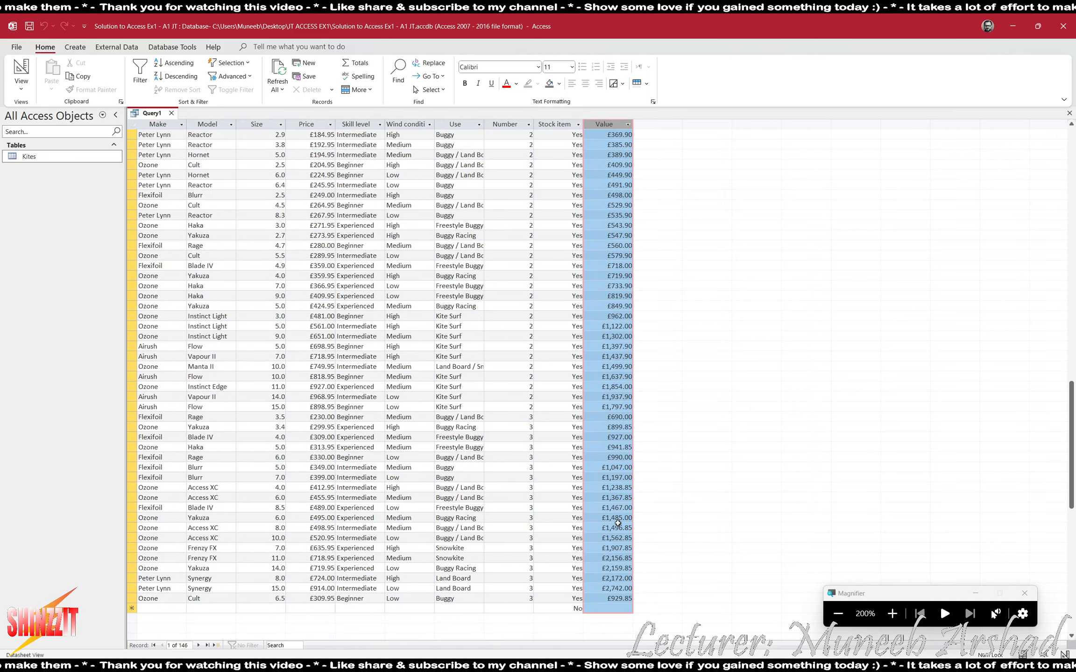
Step: Return to the query's Design View and close the Property Sheet
scroll(620, 518, "up", 4)
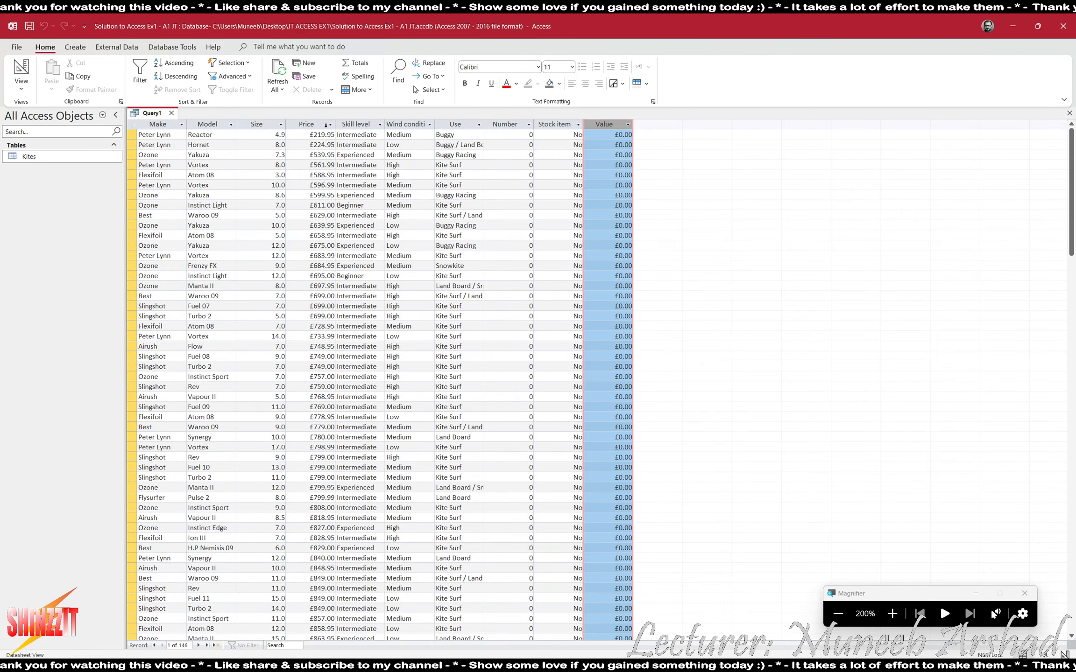
left_click(20, 71)
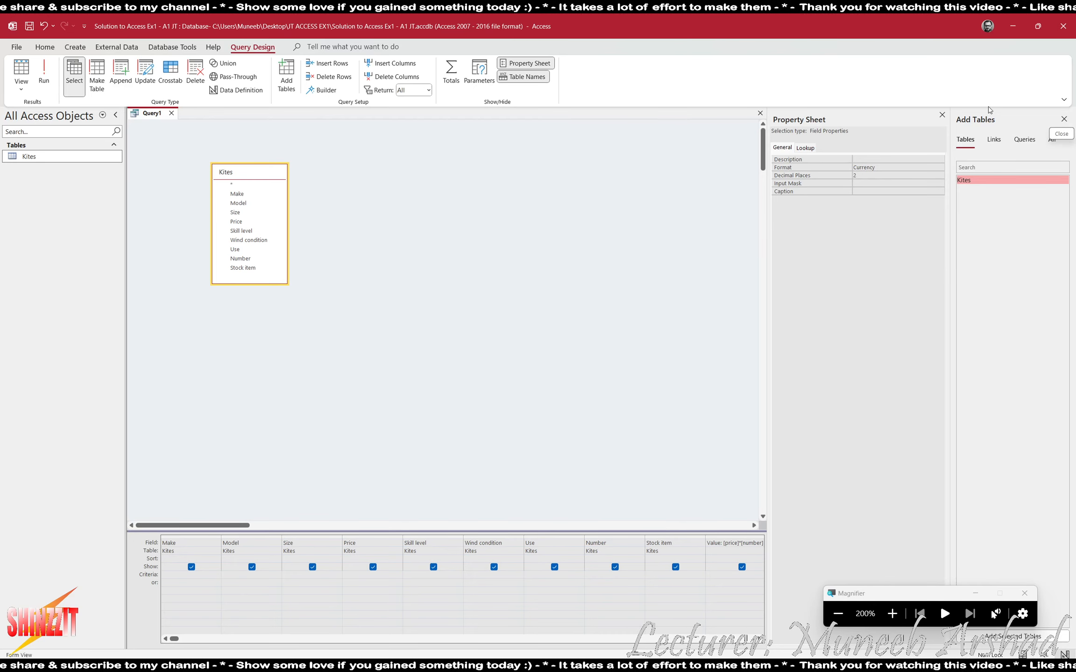
left_click(943, 116)
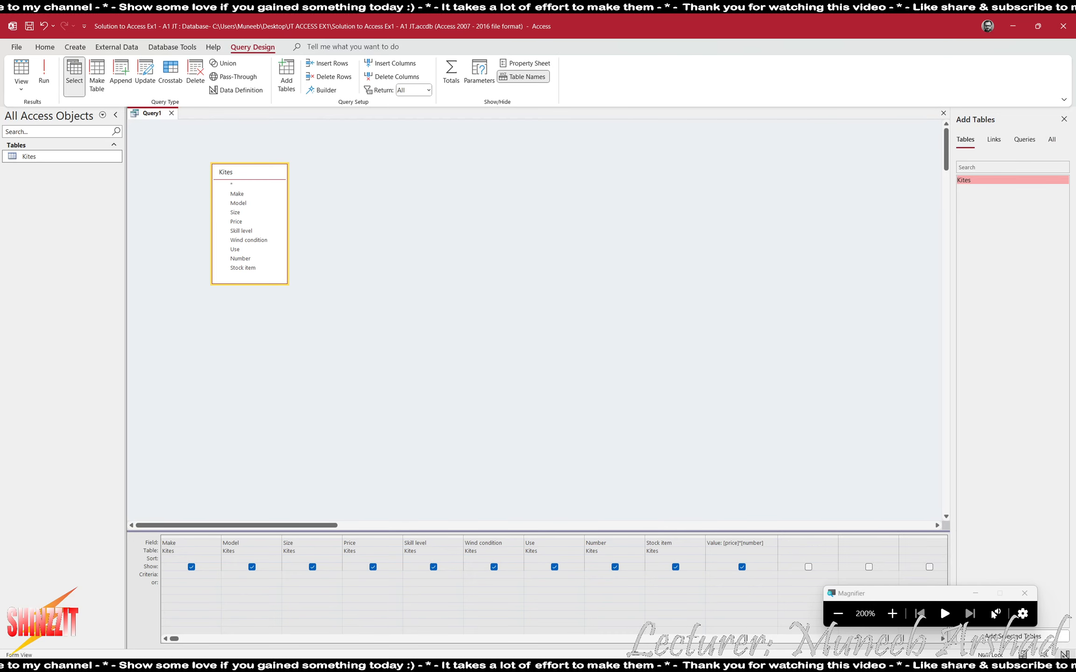
Step: Reset the Magnifier to 100% and highlight the requirement for only Beginner Skill Level records in ACCESS EX1.pdf in Acrobat
left_click(840, 614)
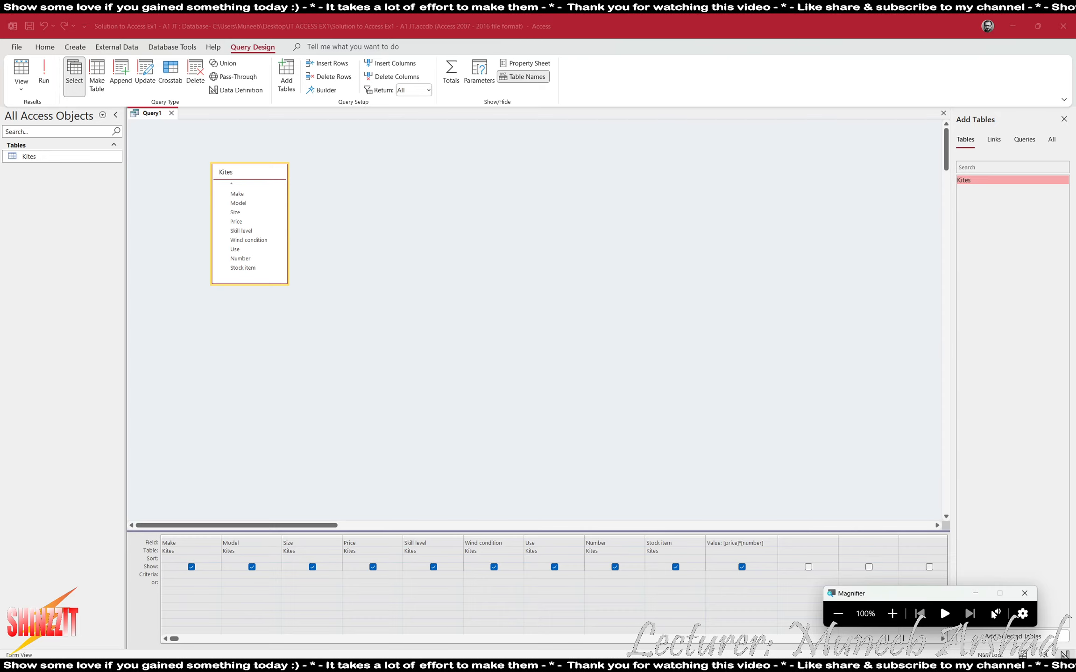
key("alt+Tab")
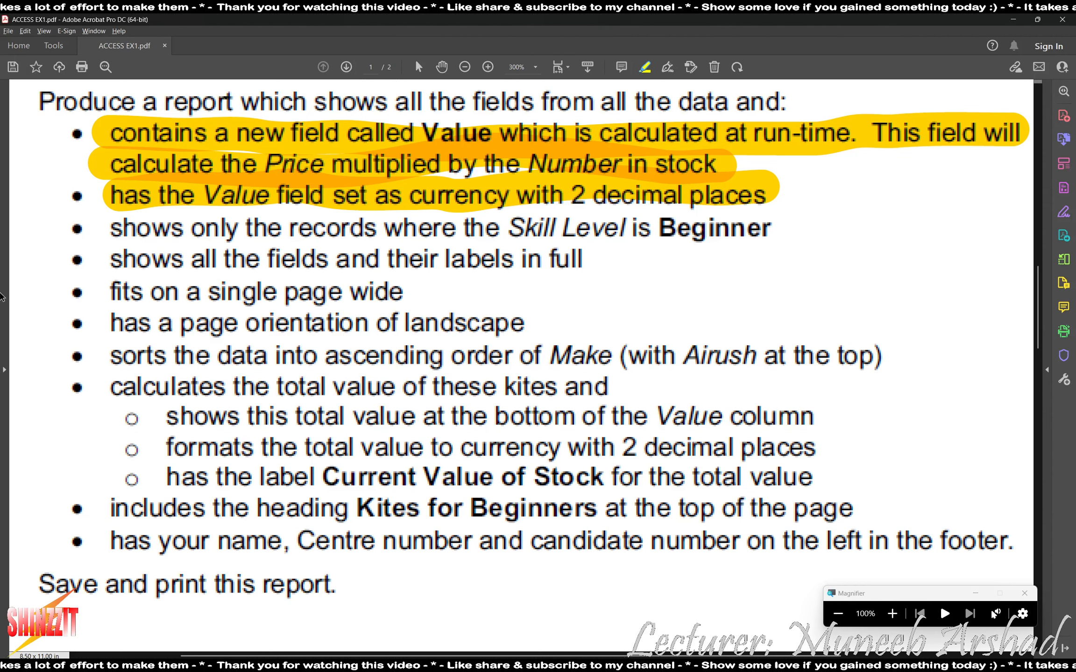
mouse_move(109, 230)
left_mouse_down()
mouse_move(382, 241)
mouse_move(775, 231)
left_mouse_up()
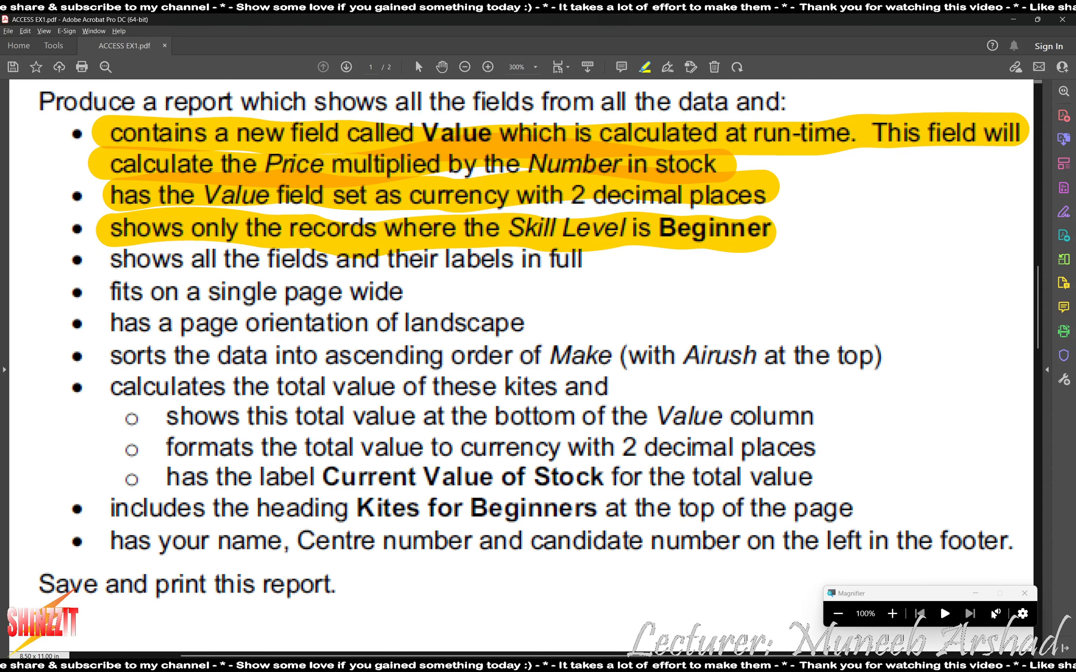
Step: Switch back to Access, run the query with the Magnifier at 200%, and examine the Skill level column
left_click(723, 664)
left_click(43, 75)
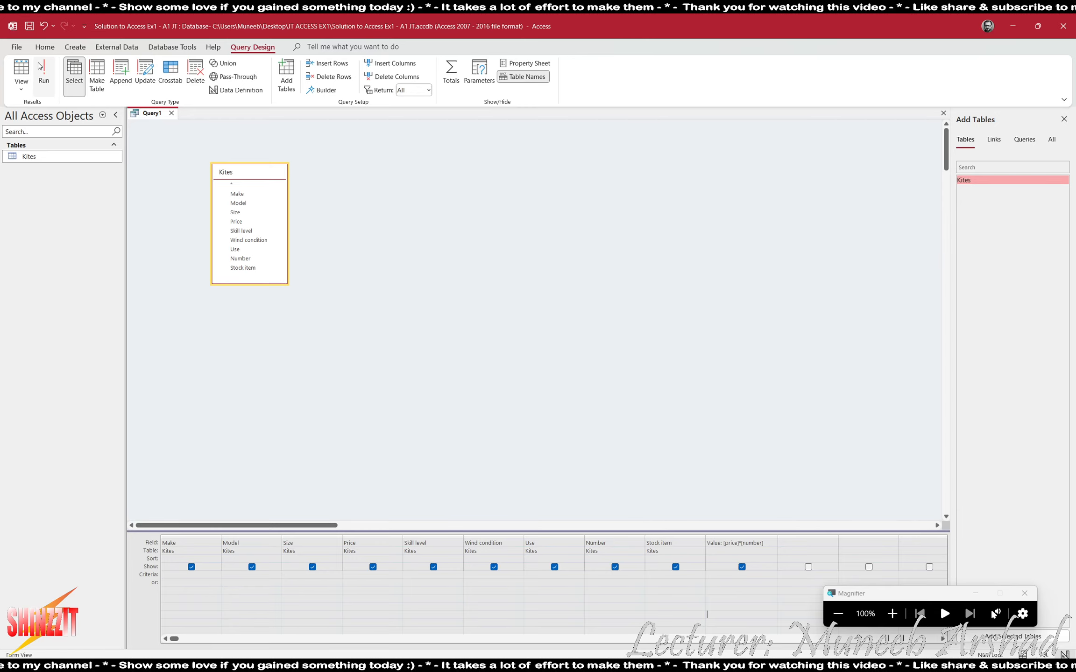
key("super+plus")
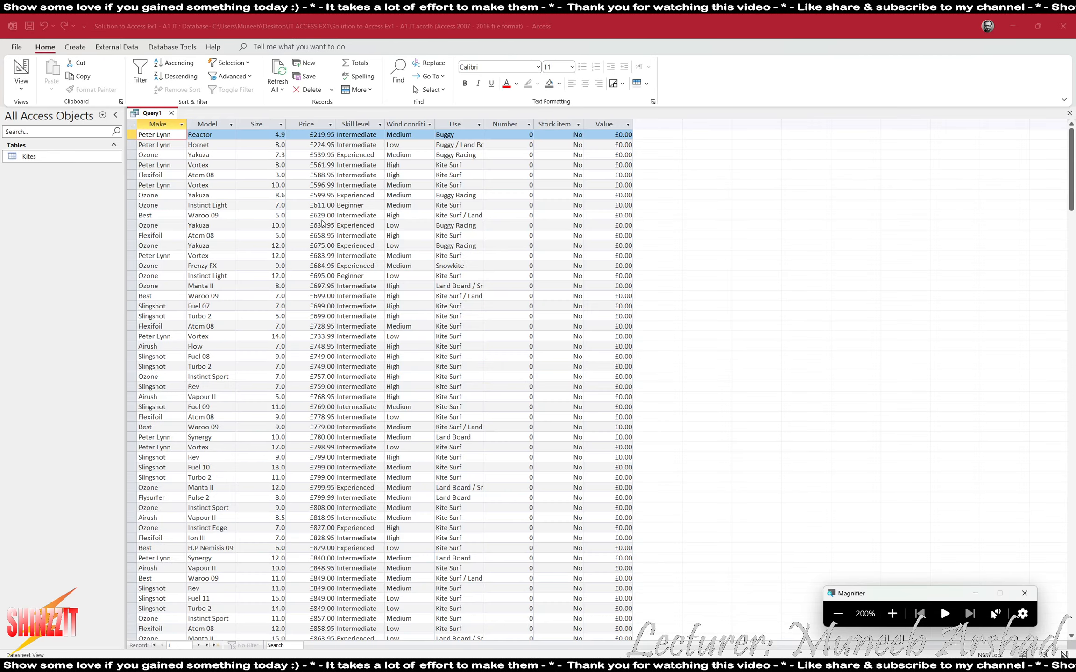
left_click(357, 124)
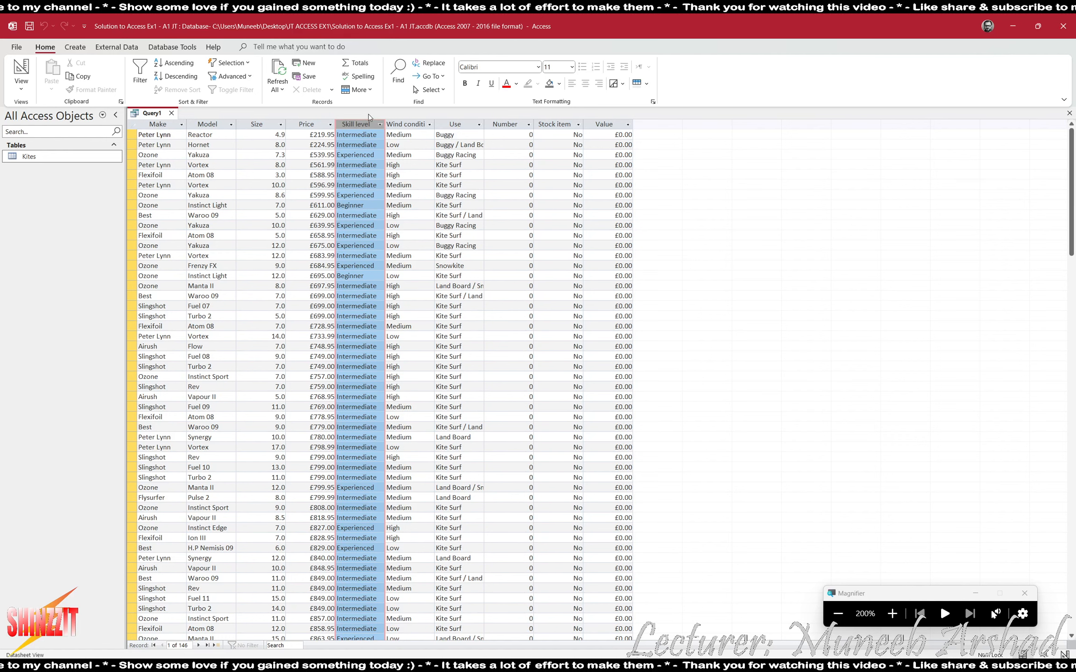
Step: Return to the query's design and set the Skill level field's criteria to "beginner"
left_click(21, 70)
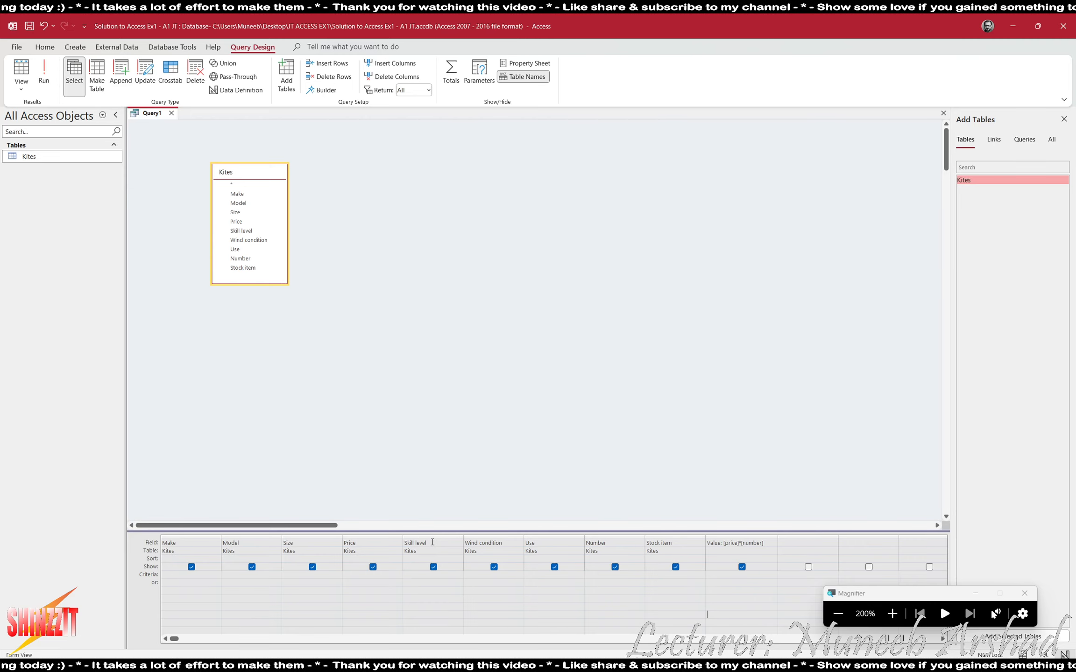
left_click(145, 577)
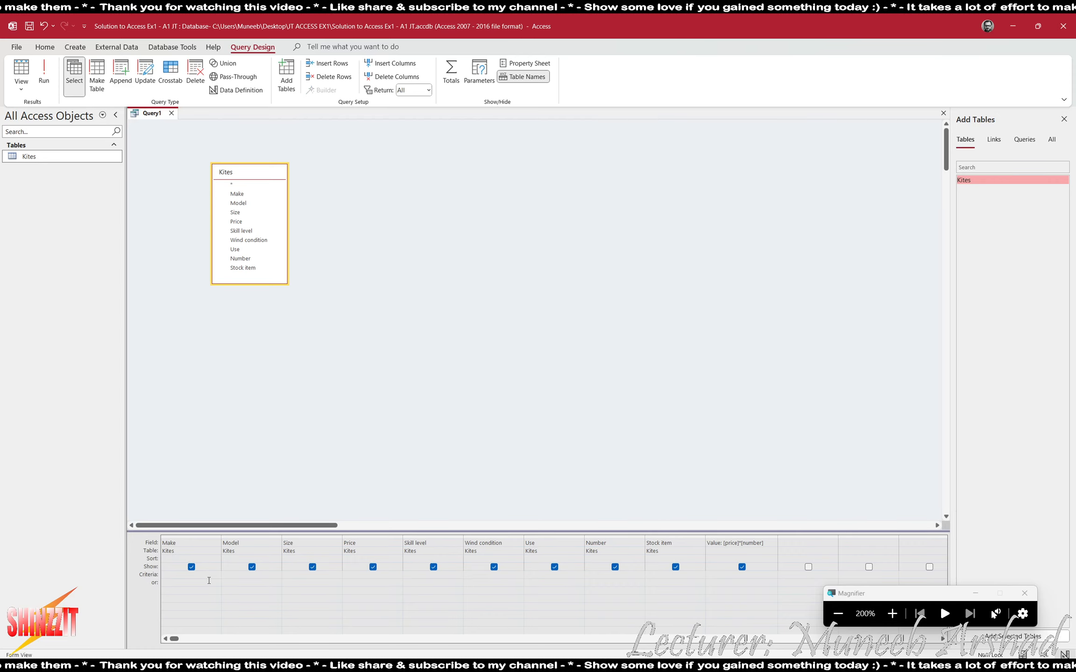
left_click(420, 573)
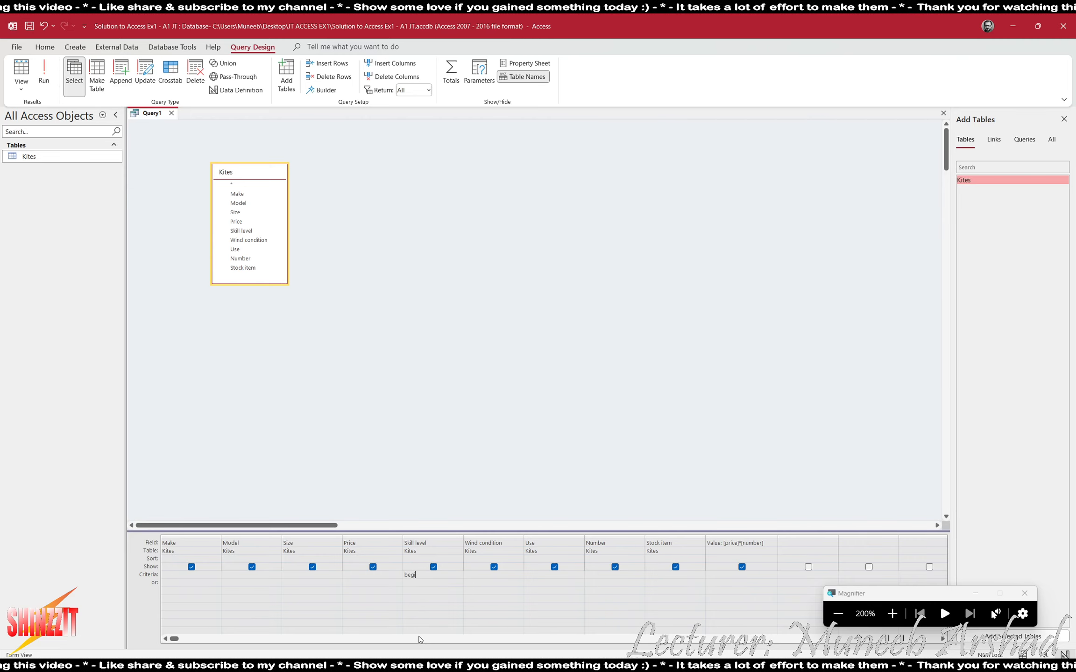
type("beginner")
key("Tab")
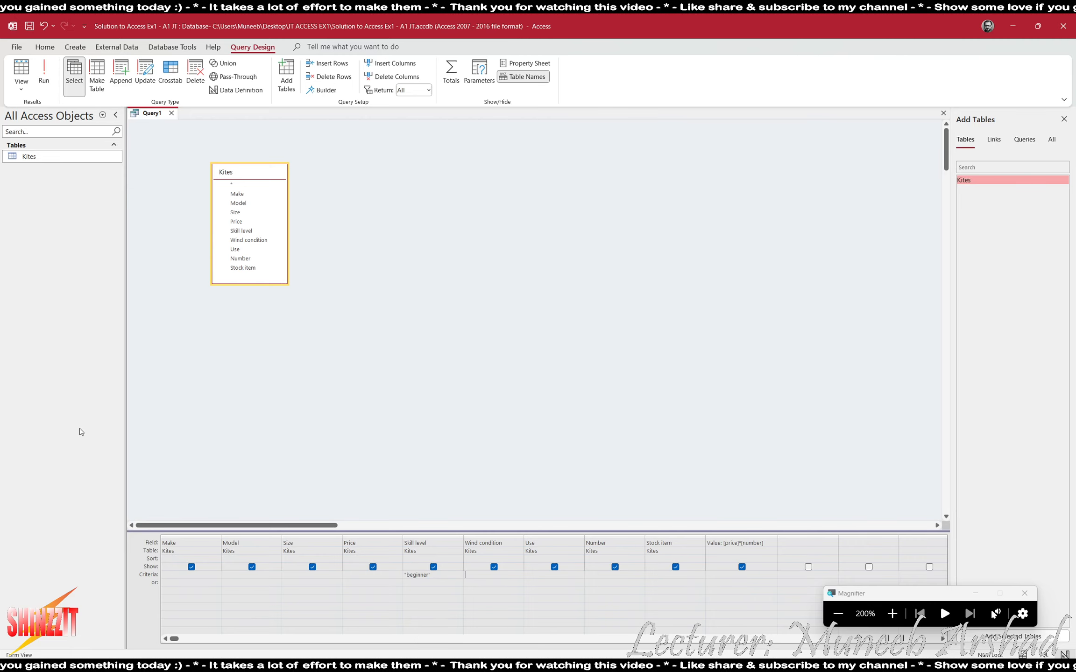
Step: Run the query and check the records' values in the Skill level column
left_click(48, 70)
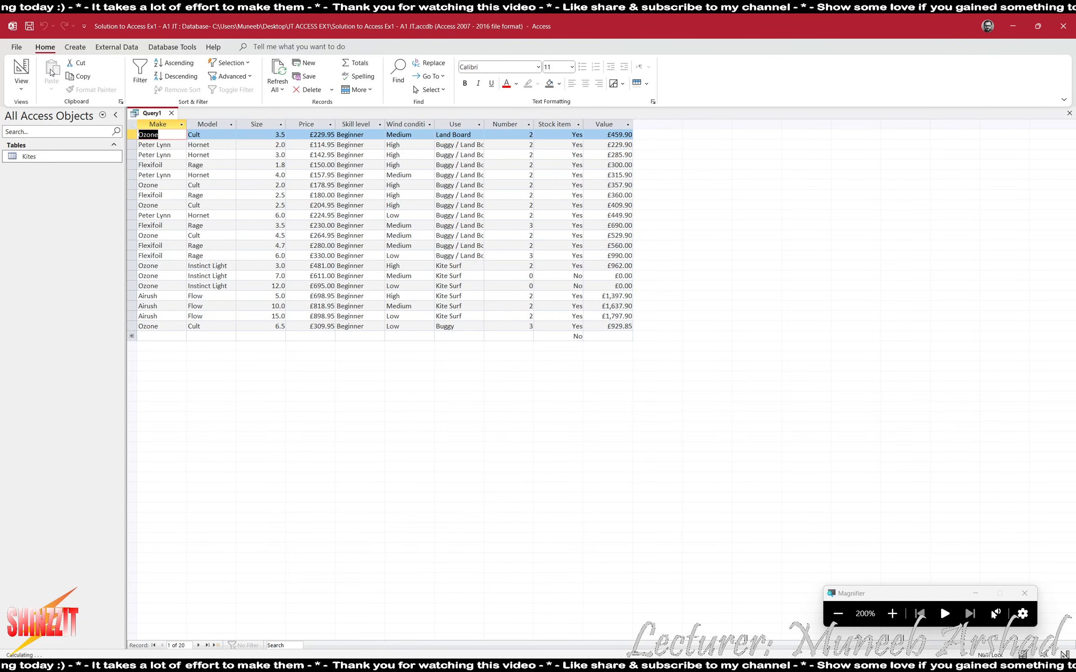
left_click(364, 125)
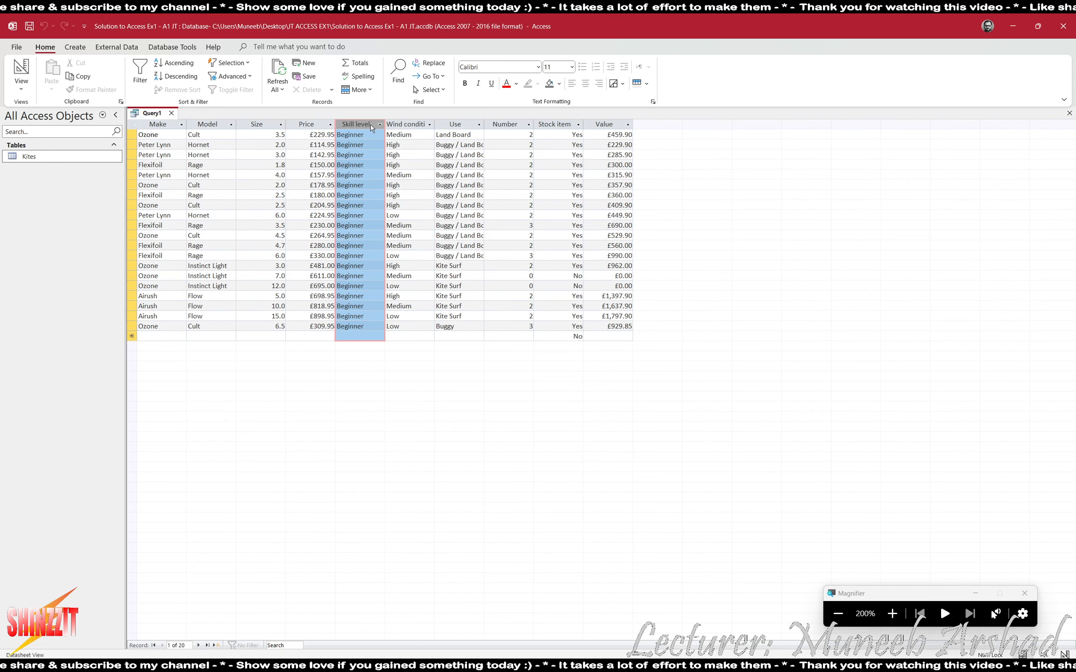
Step: Return to the query's design, reset the Magnifier to 100%, and switch to ACCESS EX1.pdf in Acrobat to read the remaining requirements
left_click(21, 70)
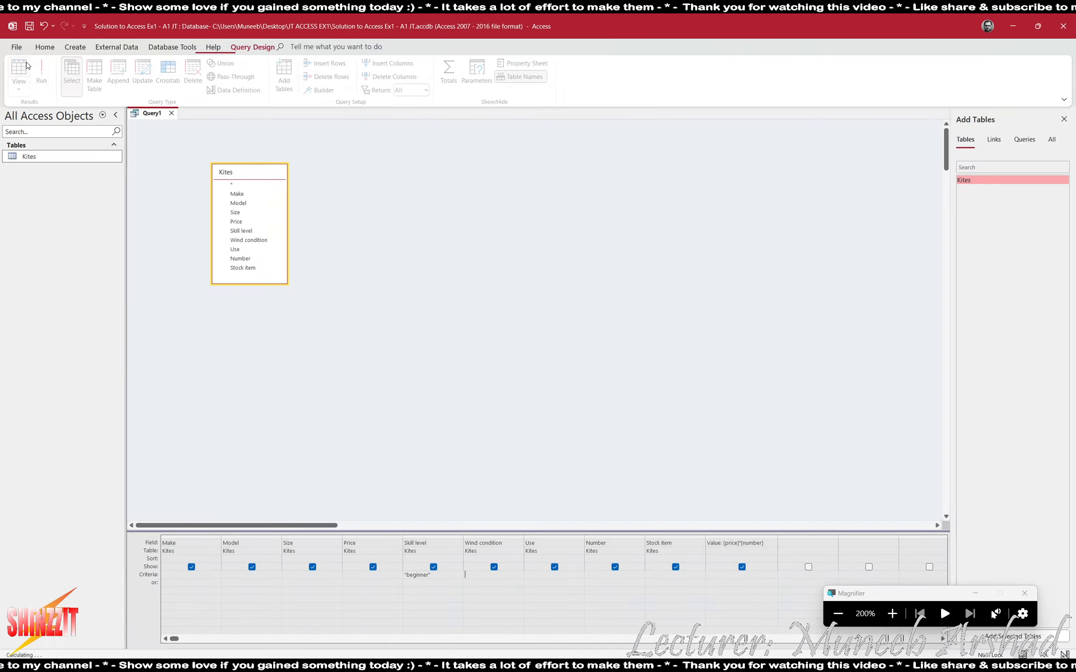
left_click(838, 614)
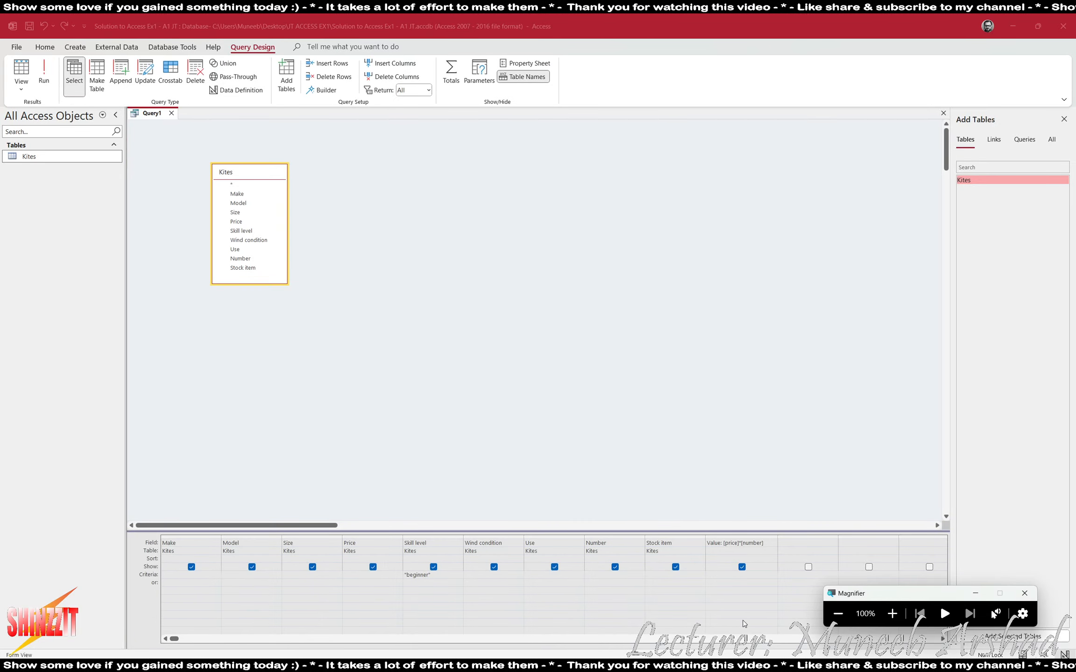
key("alt+Tab")
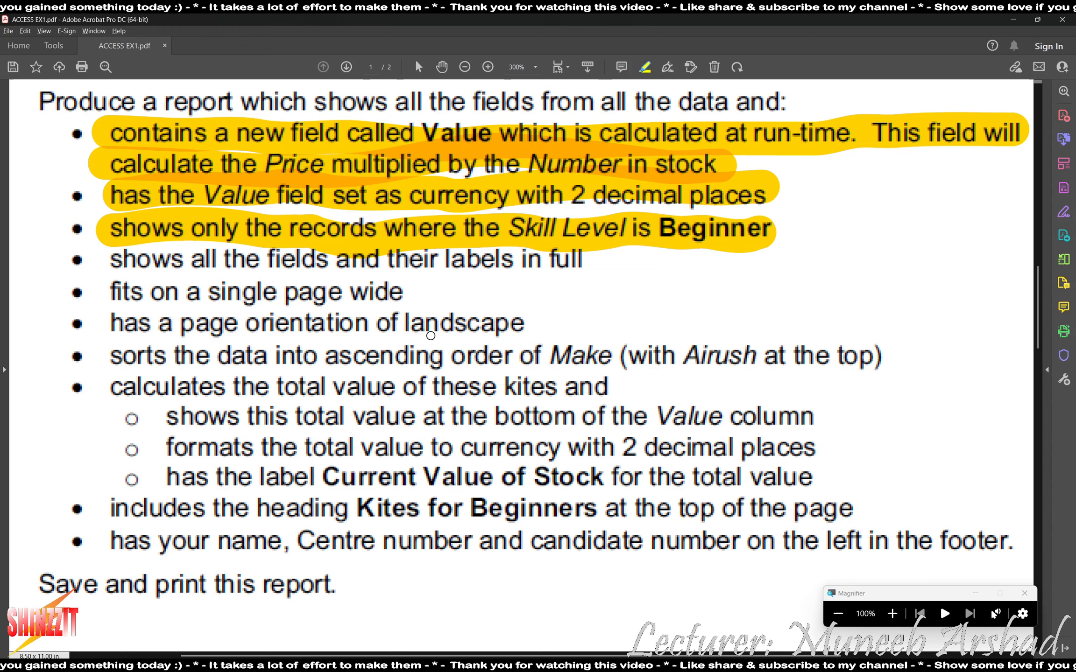
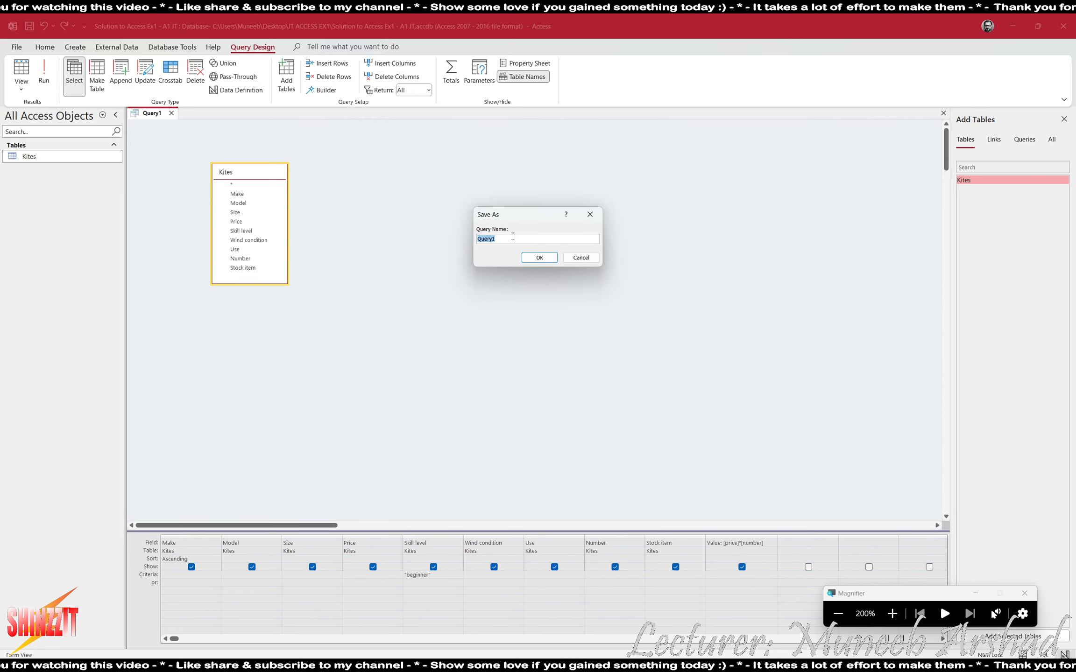
Step: Save the query as Kites for Beginners
type("Ki")
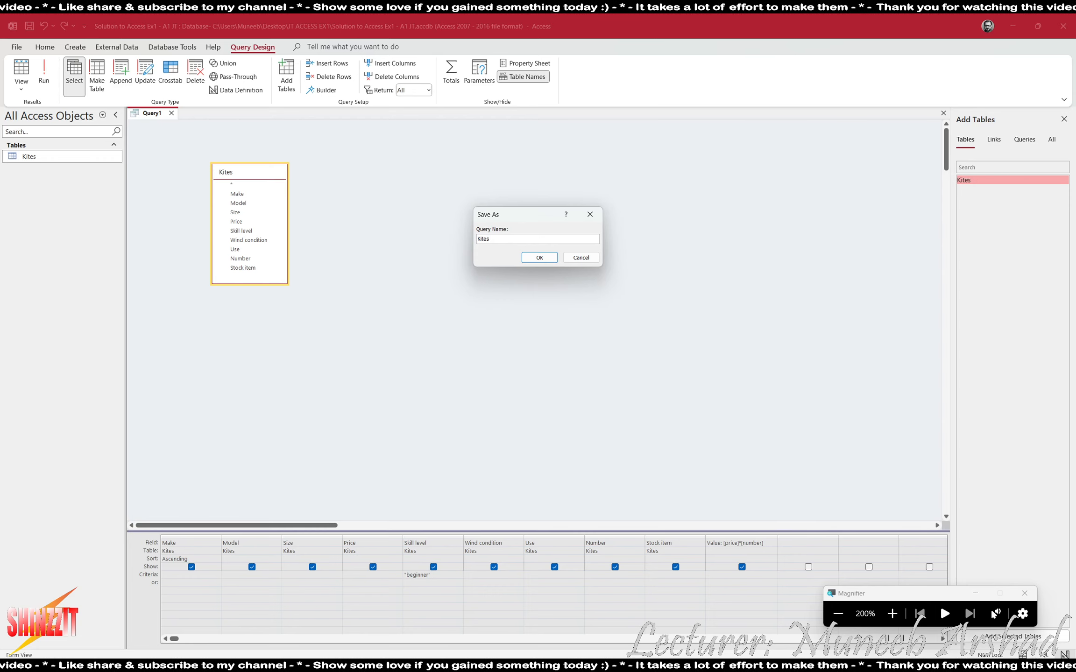
type("tes ")
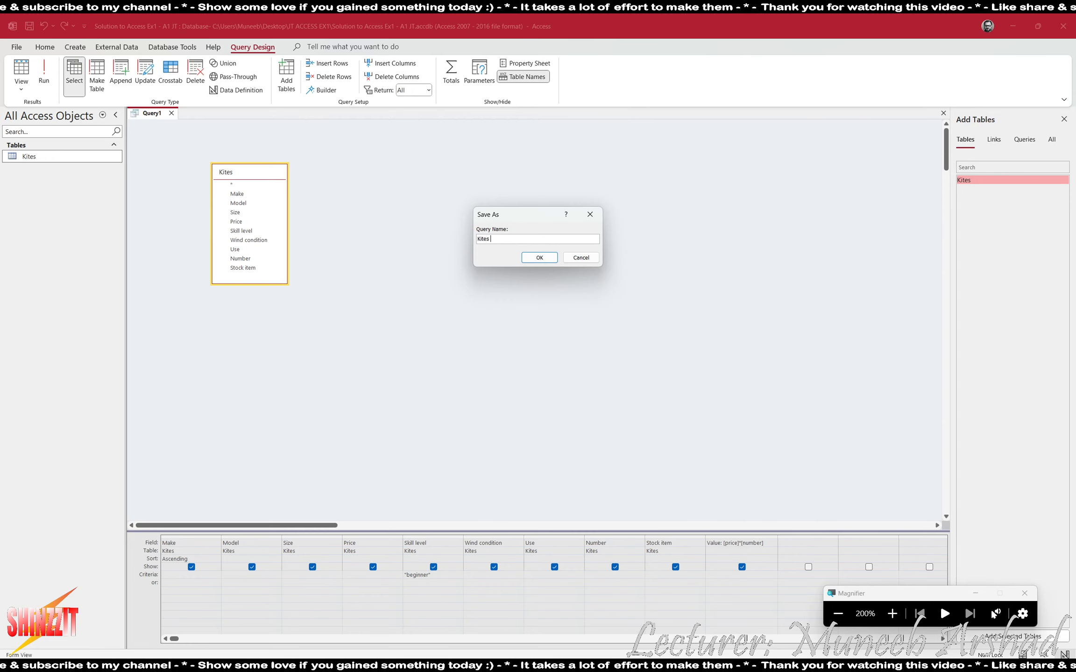
type("for Beginners")
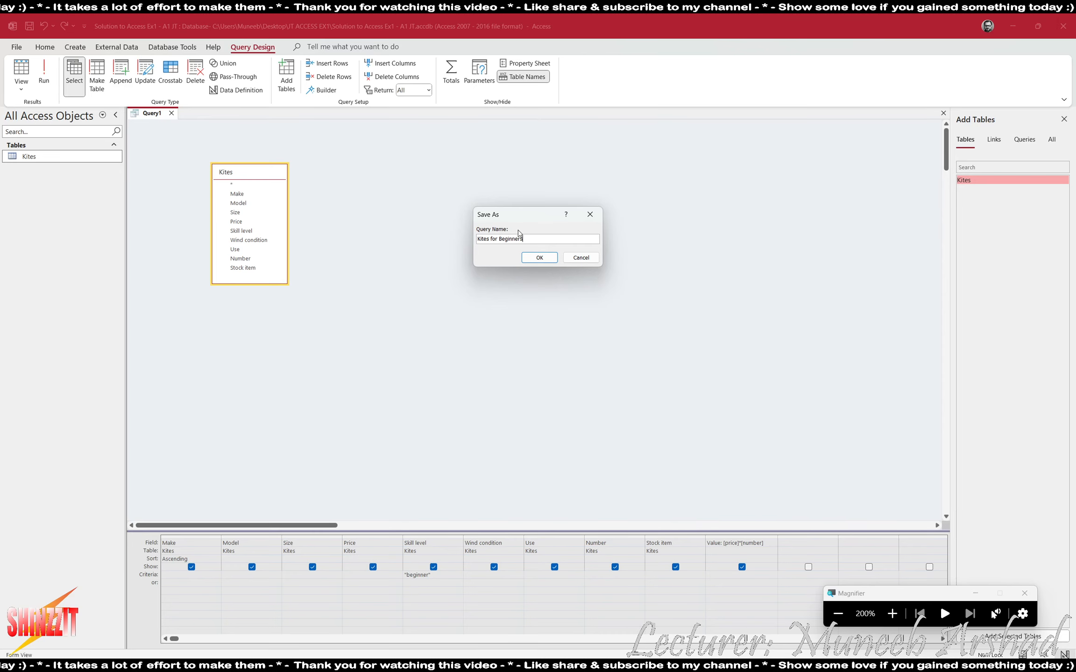
left_click(550, 257)
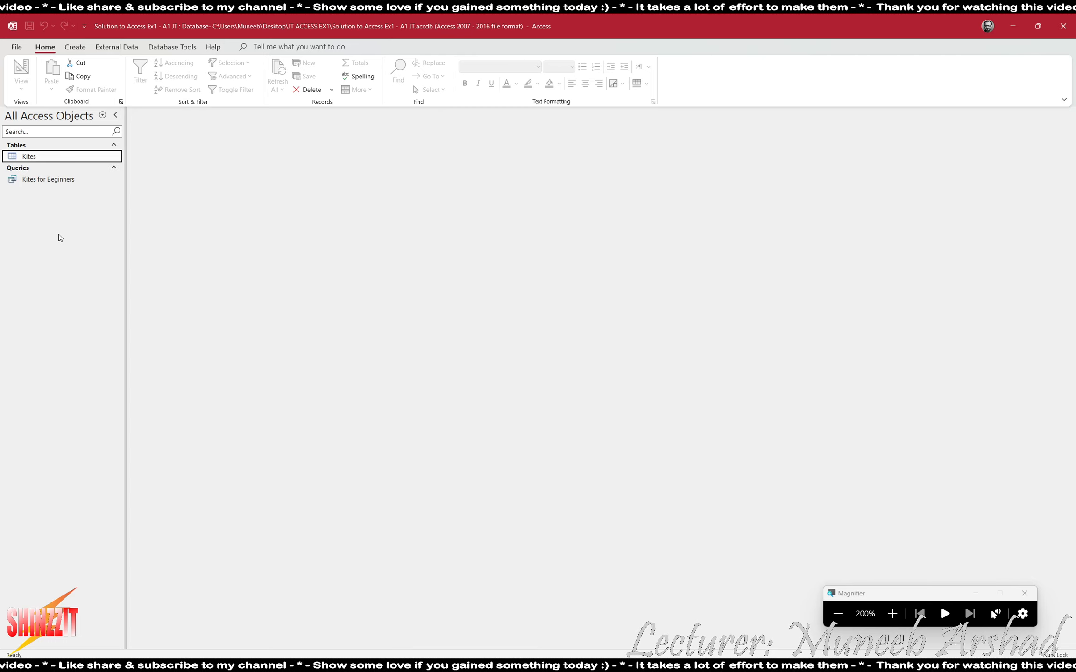
Step: Start the Report Wizard and choose the Kites for Beginners query as the report's source
left_click(57, 179)
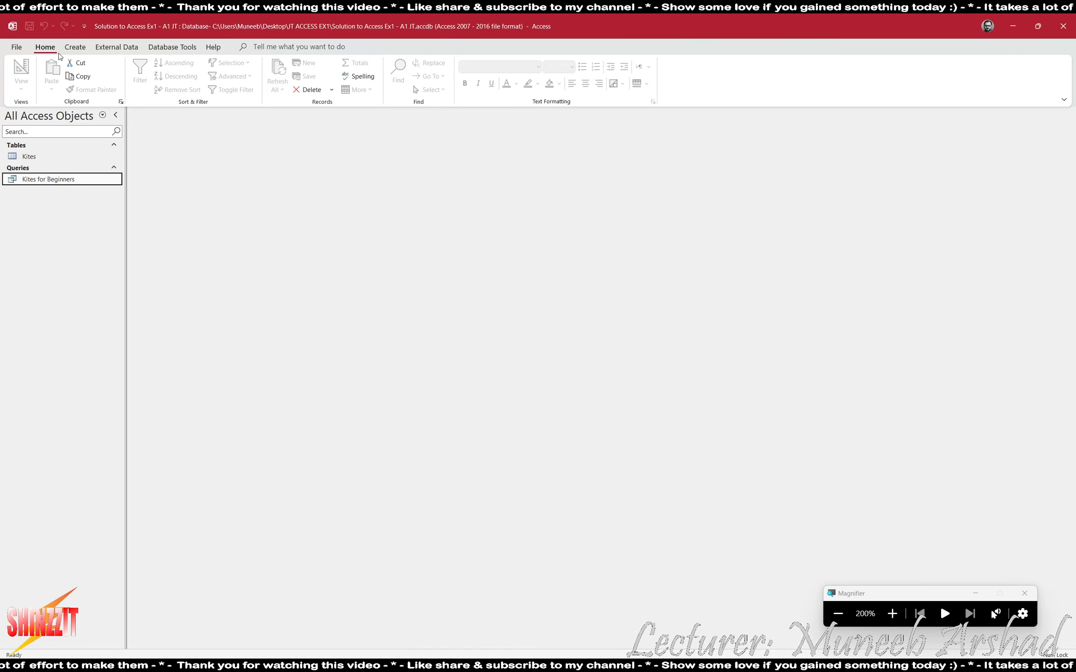
left_click(77, 49)
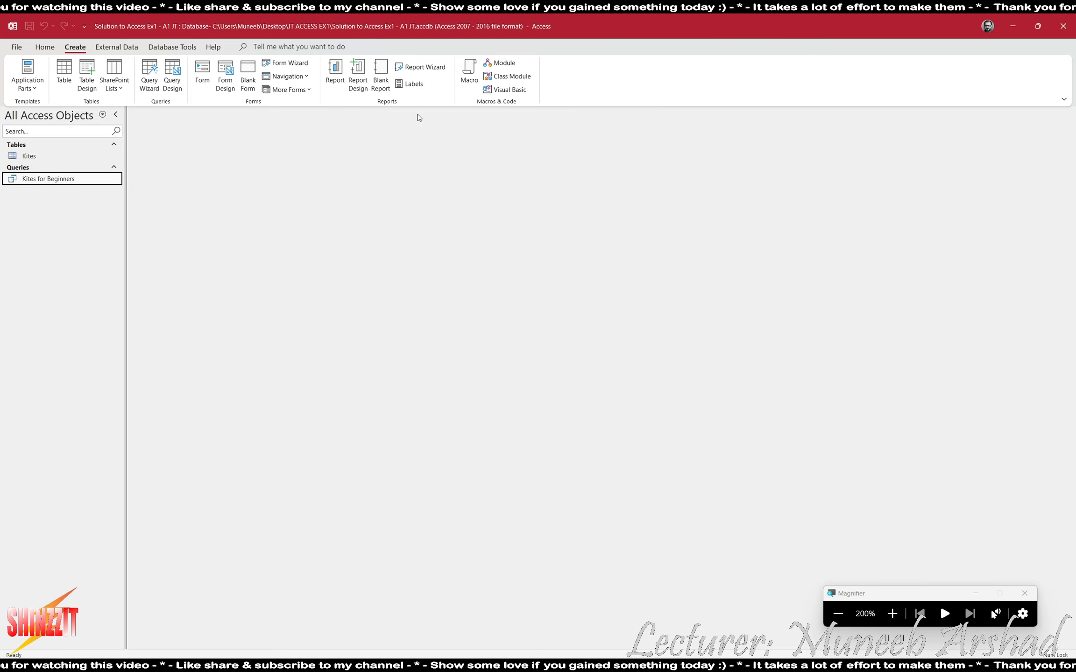
left_click(420, 68)
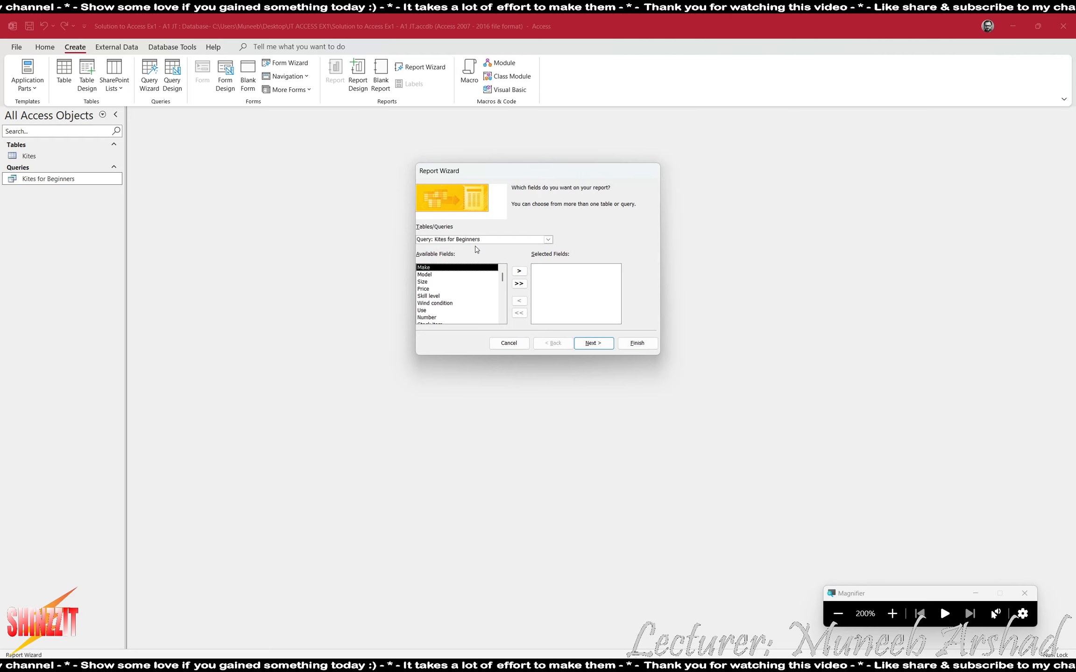
left_click(548, 240)
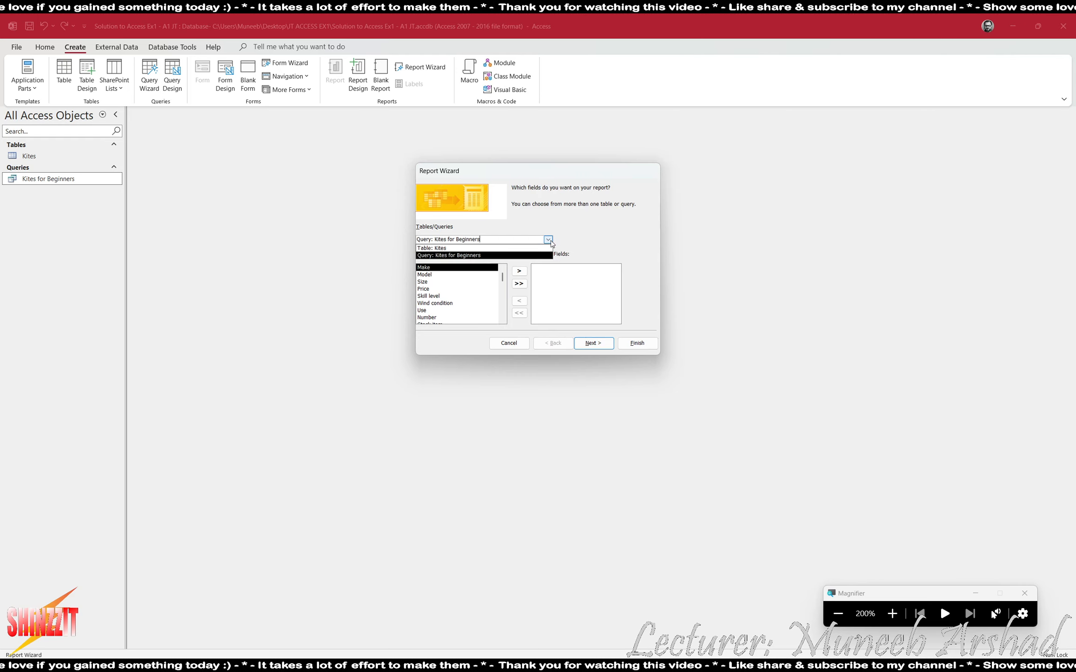
left_click(440, 255)
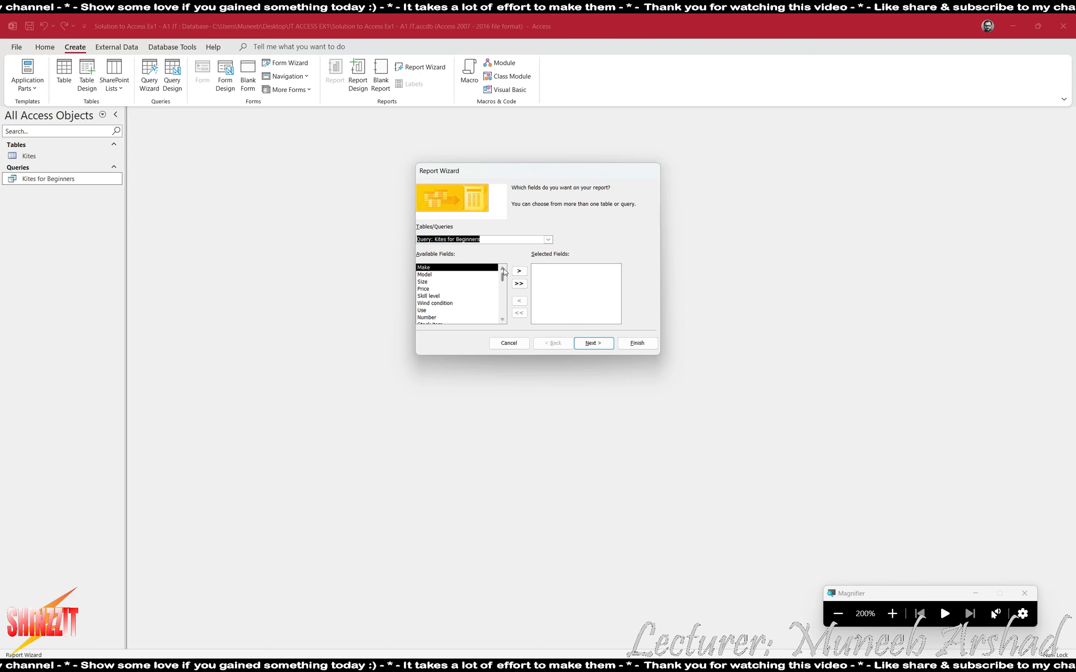
left_click(519, 272)
left_click(521, 272)
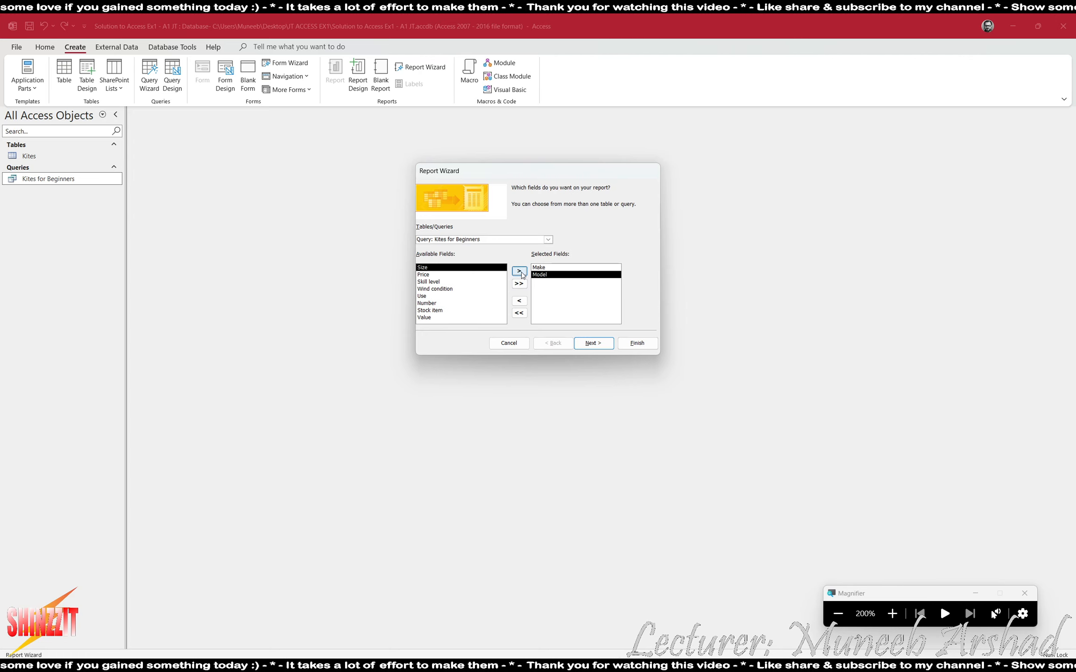
left_click(521, 273)
left_click(521, 272)
left_click(519, 313)
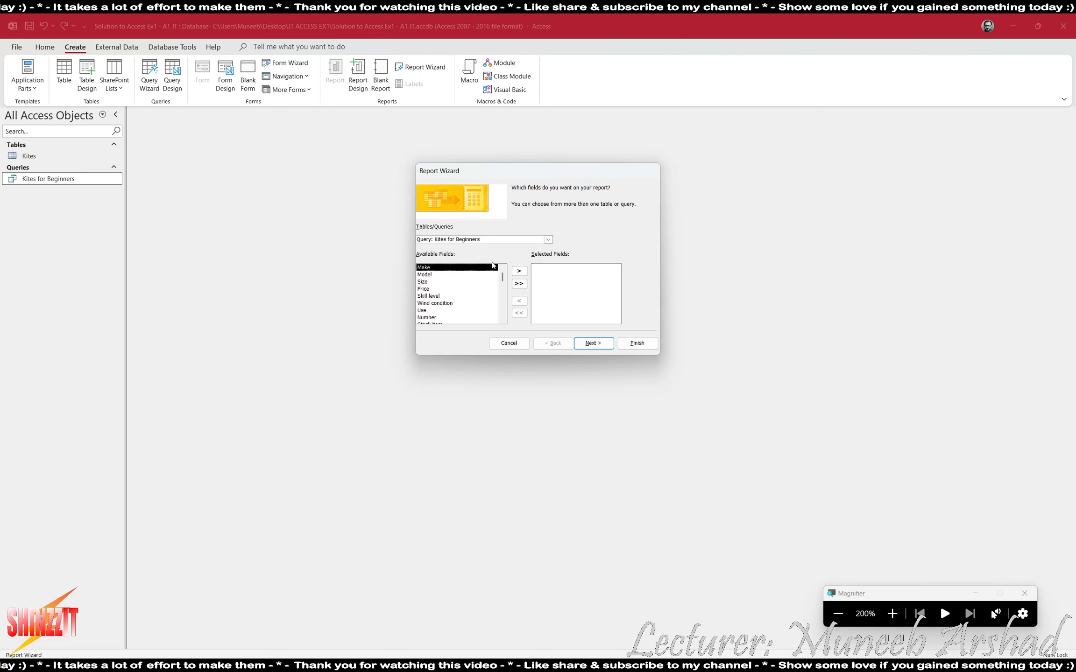
Step: Add all of the query's fields to the report and continue to the grouping options
left_click(519, 284)
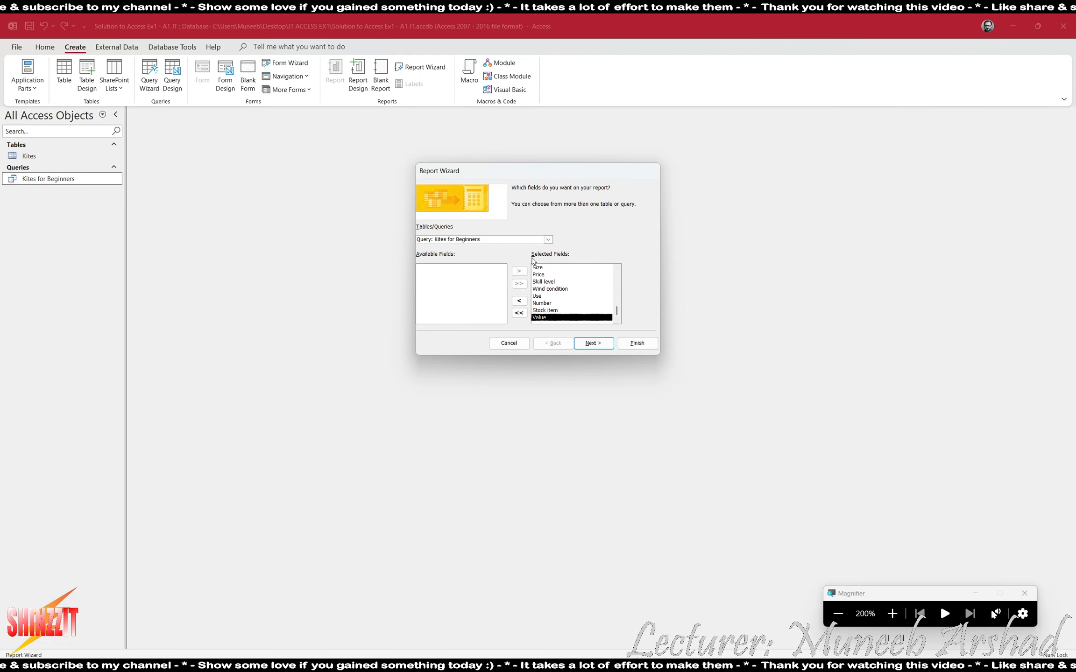
left_click(582, 340)
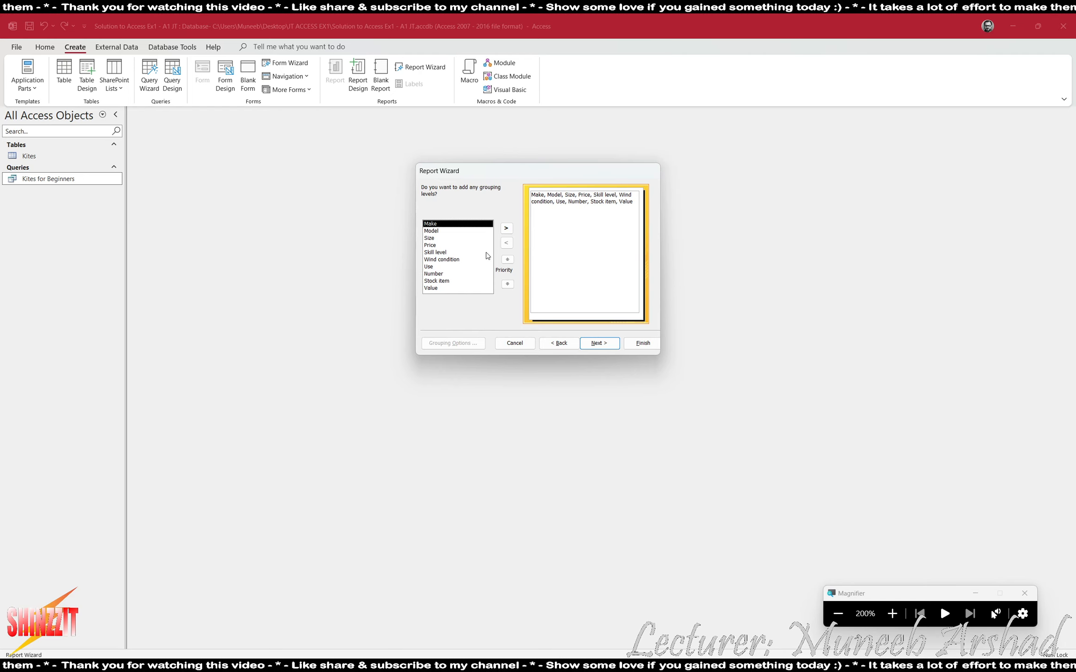
Step: Leave the report without grouping levels and sort its records by Make in ascending order
left_click(604, 345)
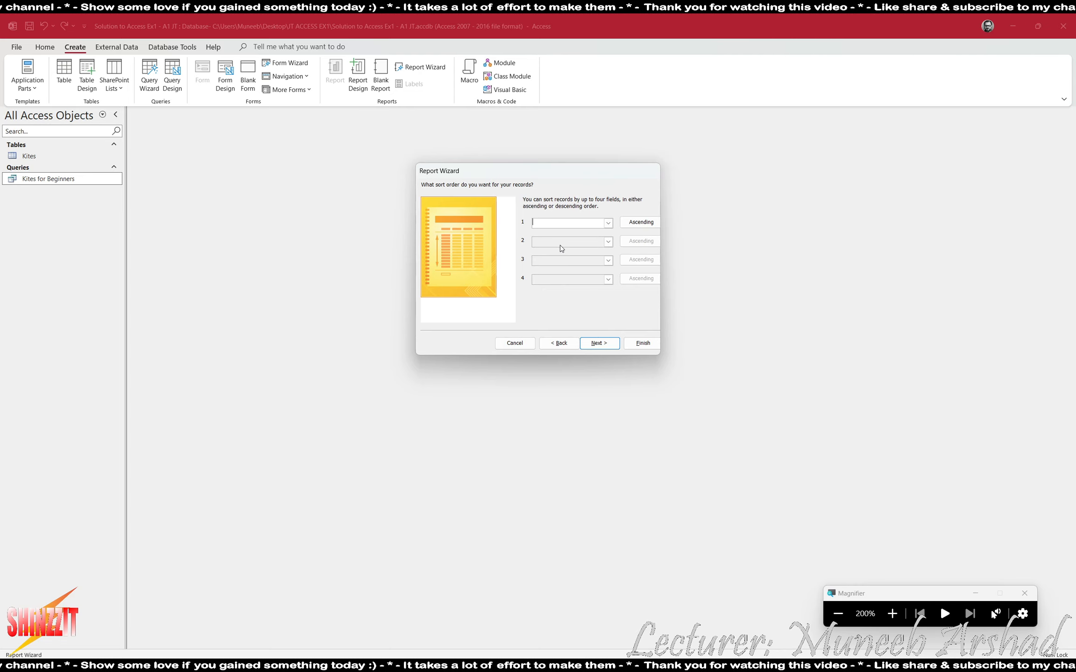
left_click(608, 223)
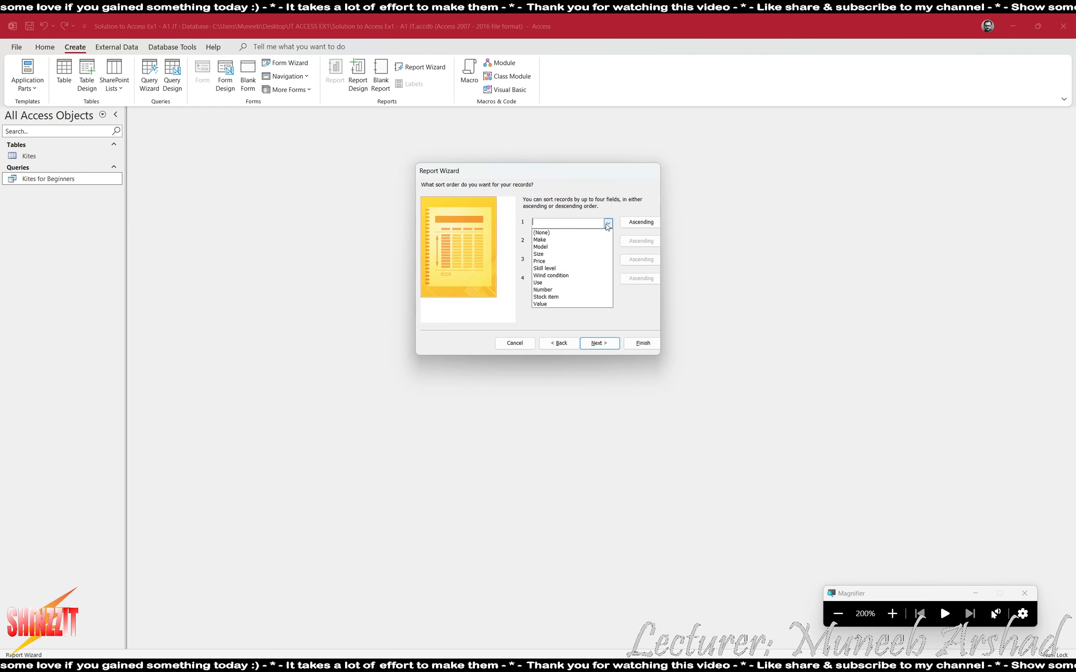
left_click(556, 241)
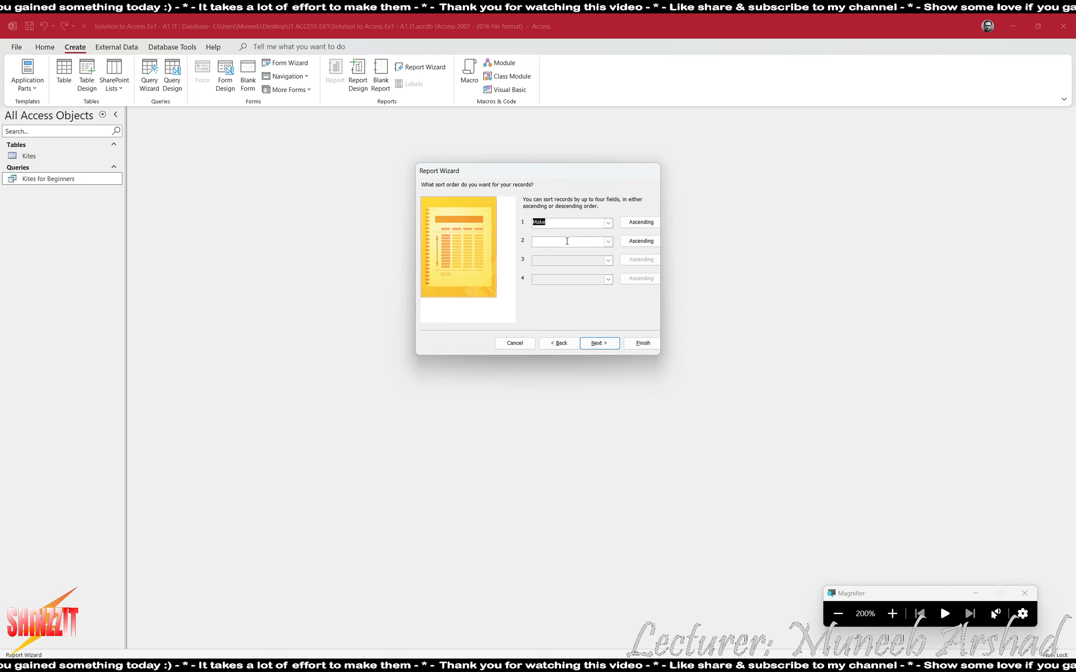
Step: Remove the Make sort field from the report's sort order and continue to the layout options
left_click(639, 224)
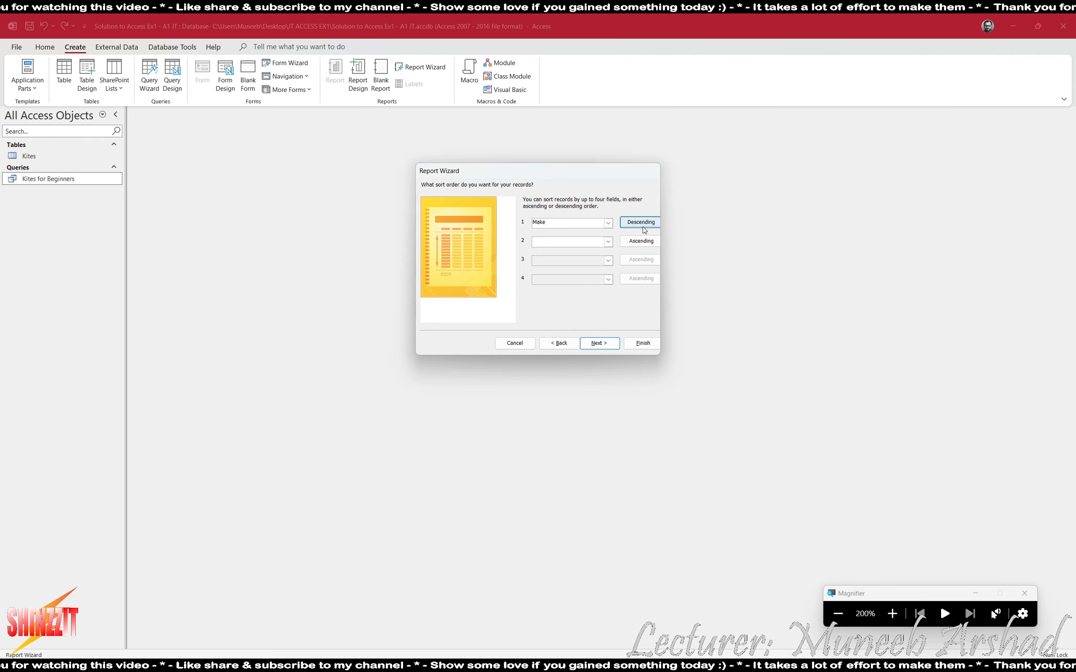
left_click(608, 222)
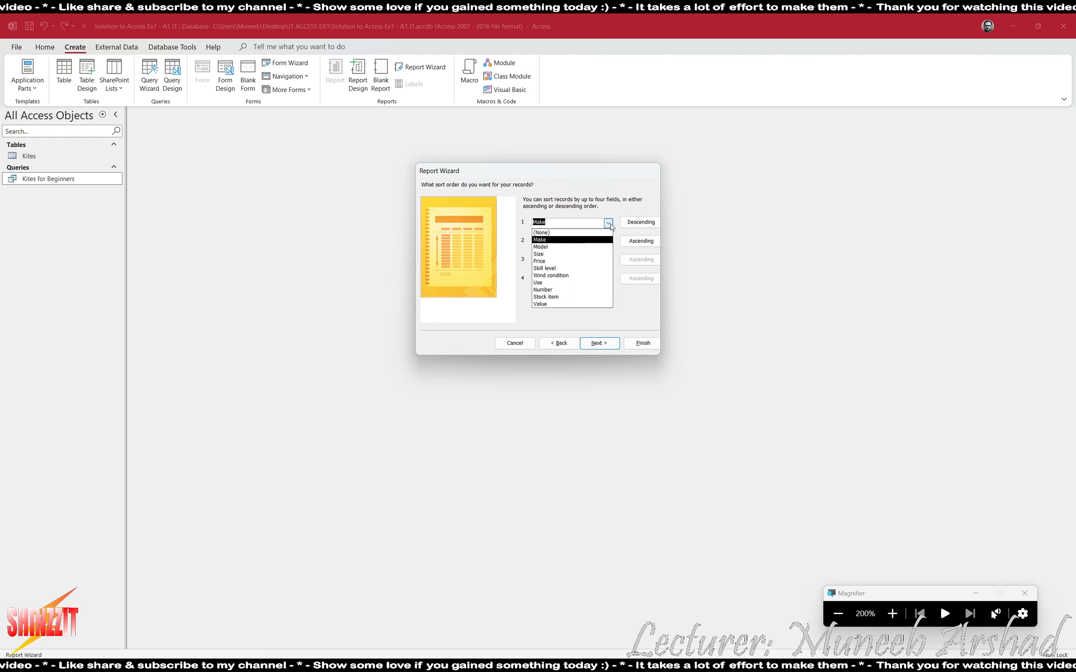
left_click(579, 233)
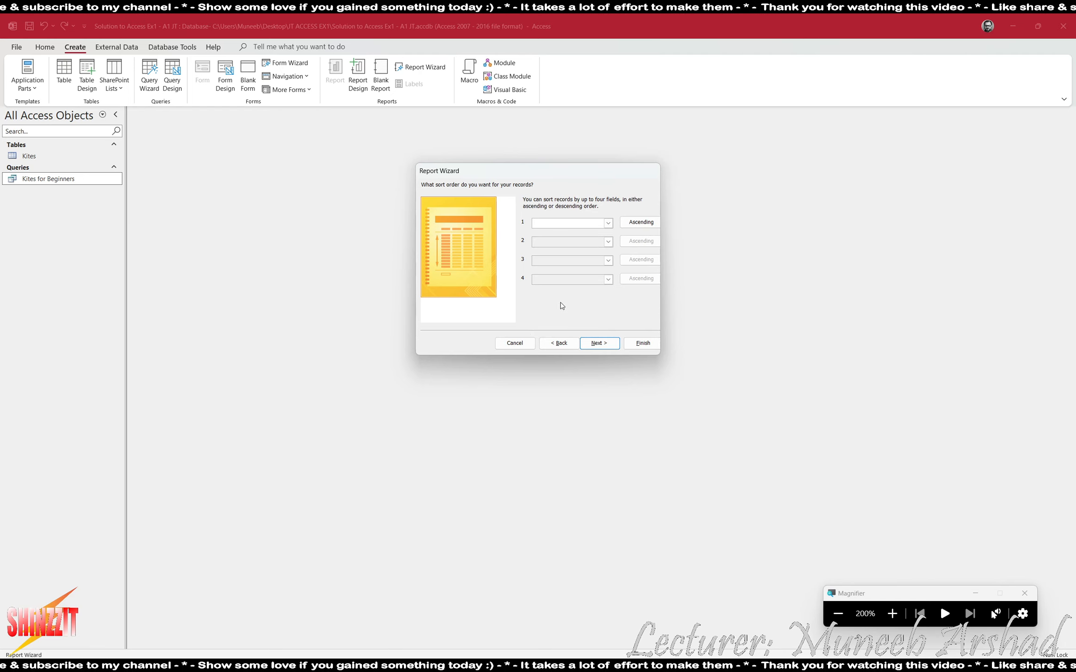
left_click(609, 345)
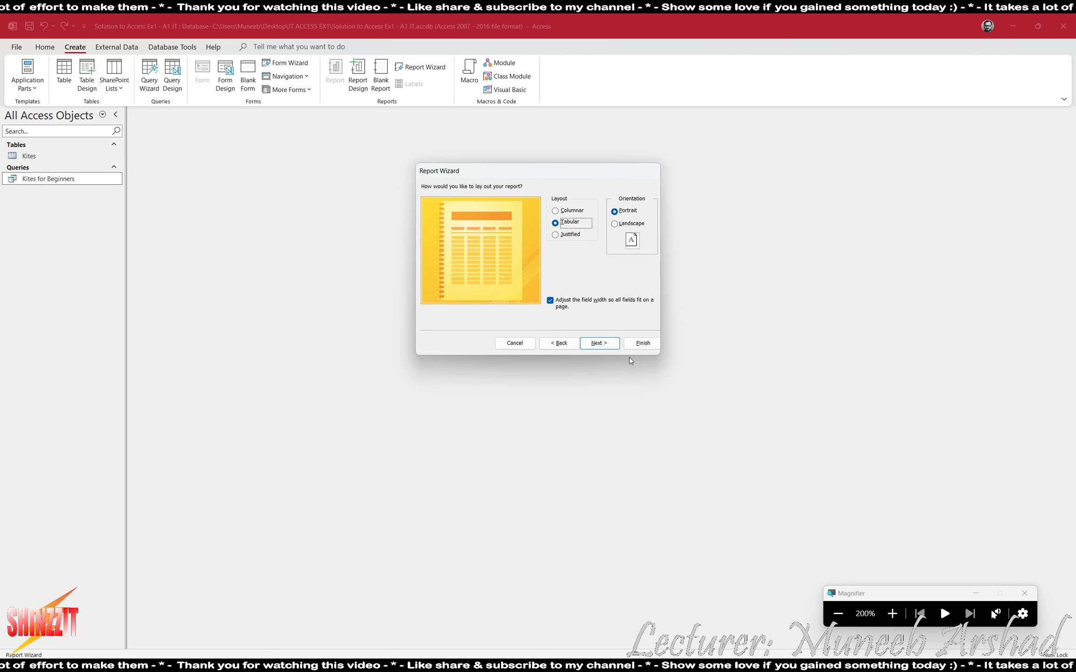
Step: Set the tabular report to landscape orientation and finish it with the title Kites for Beginners, opening it in preview
left_click(631, 224)
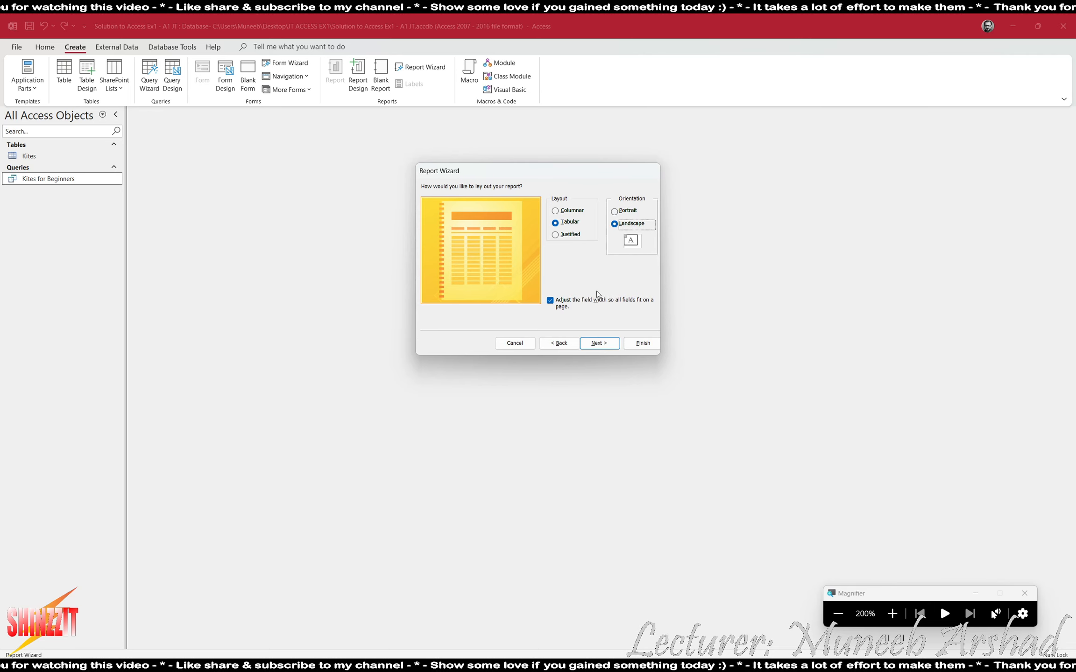
left_click(593, 344)
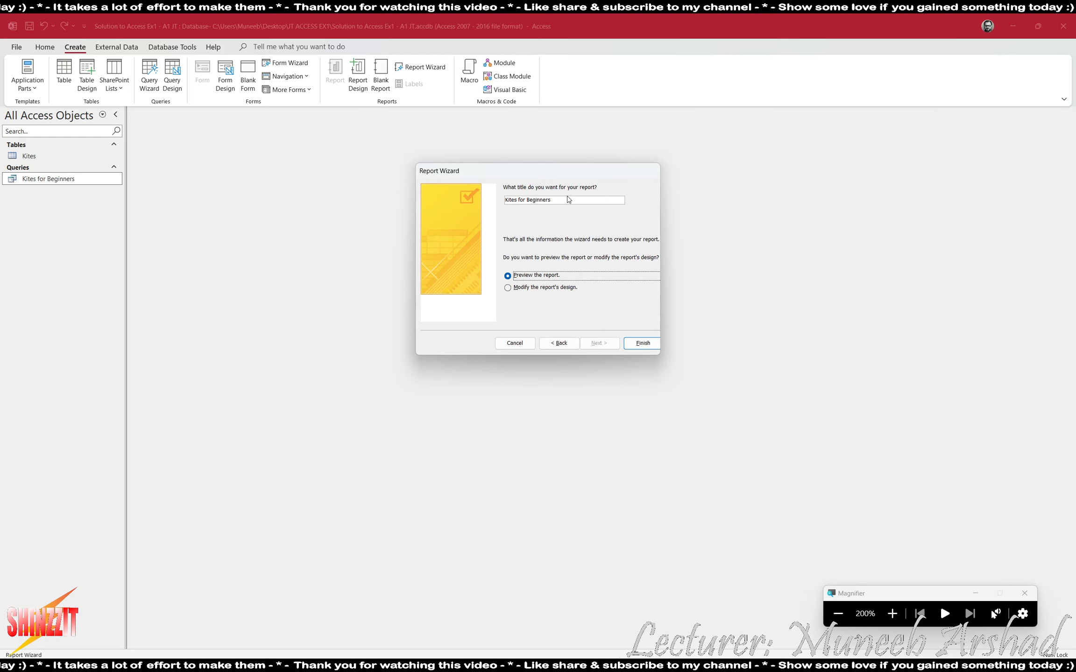
left_click_drag(553, 199, 457, 210)
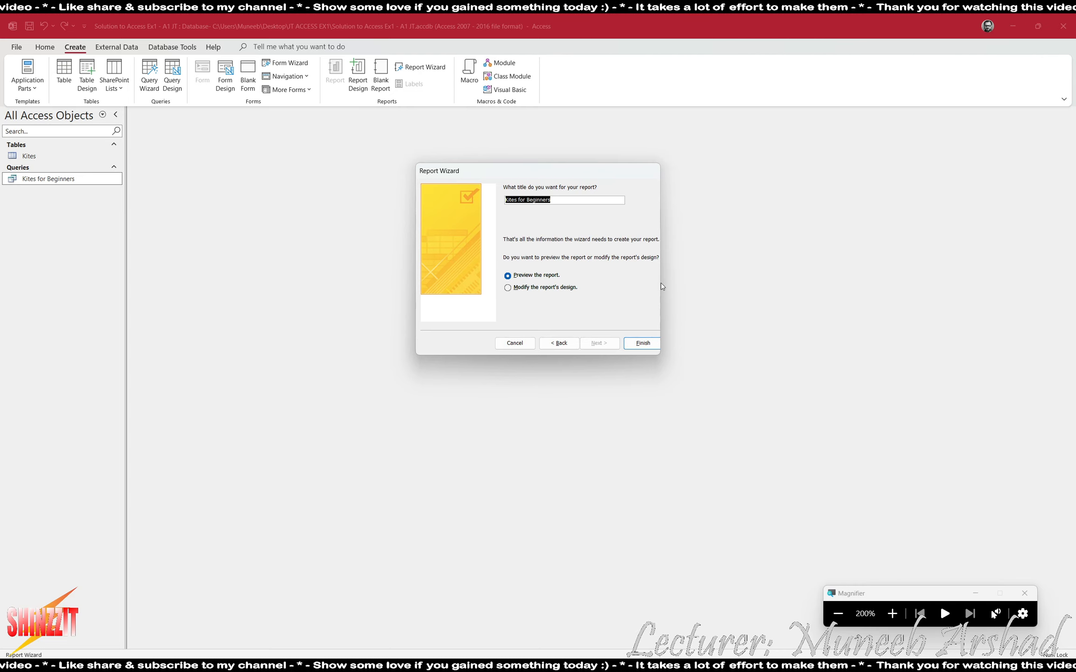
left_click(639, 344)
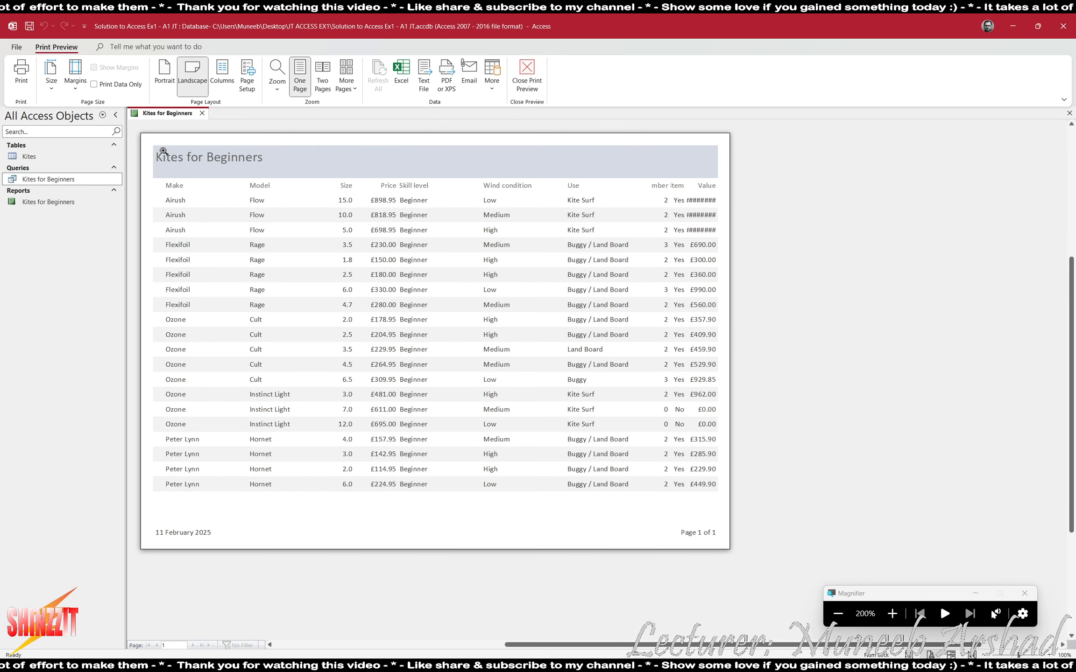
Step: Switch to the ACCESS EX1.pdf task sheet in Acrobat and highlight the single page wide and landscape orientation requirements
left_click(838, 614)
key("alt+Tab")
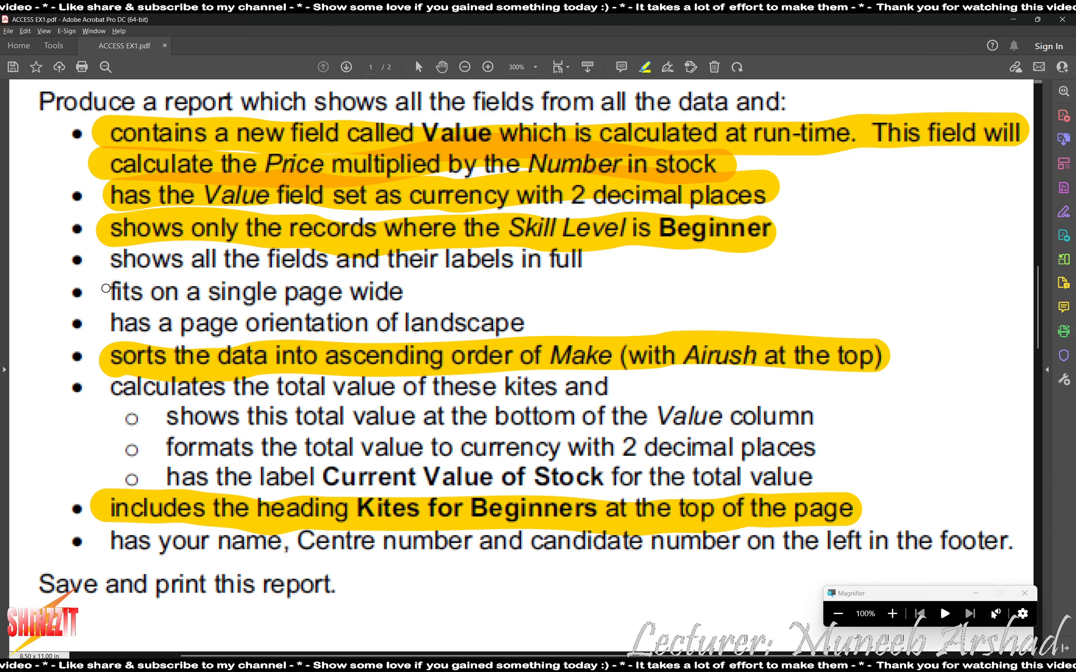
left_click_drag(105, 290, 400, 291)
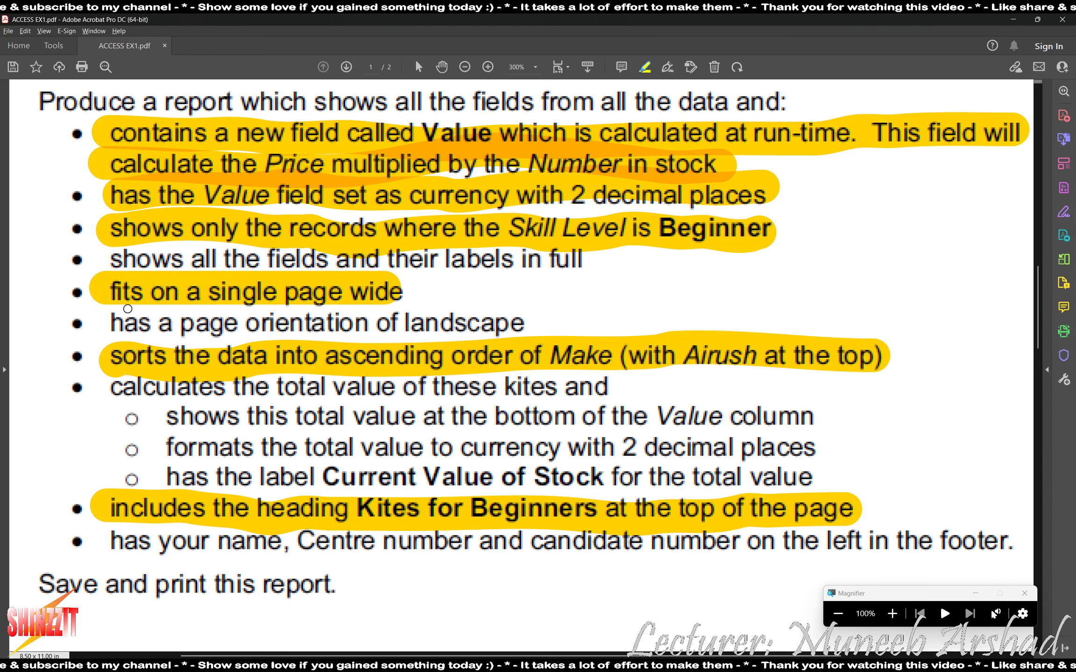
left_click_drag(87, 322, 527, 322)
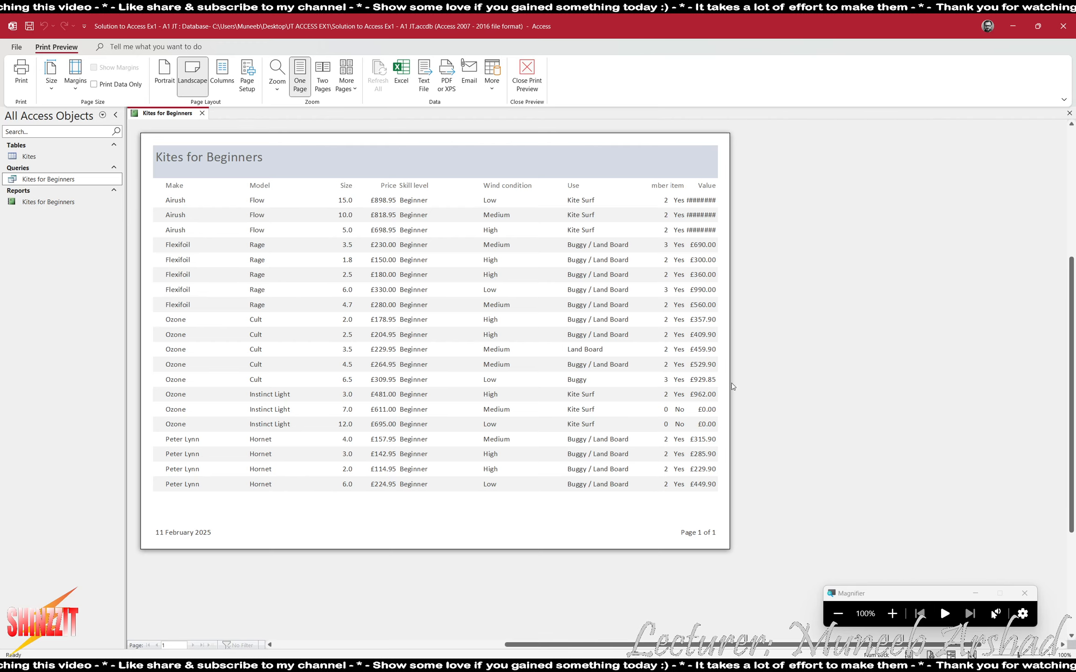
Step: Return to the Access report, close its print preview and show it in Layout View
key("super+plus")
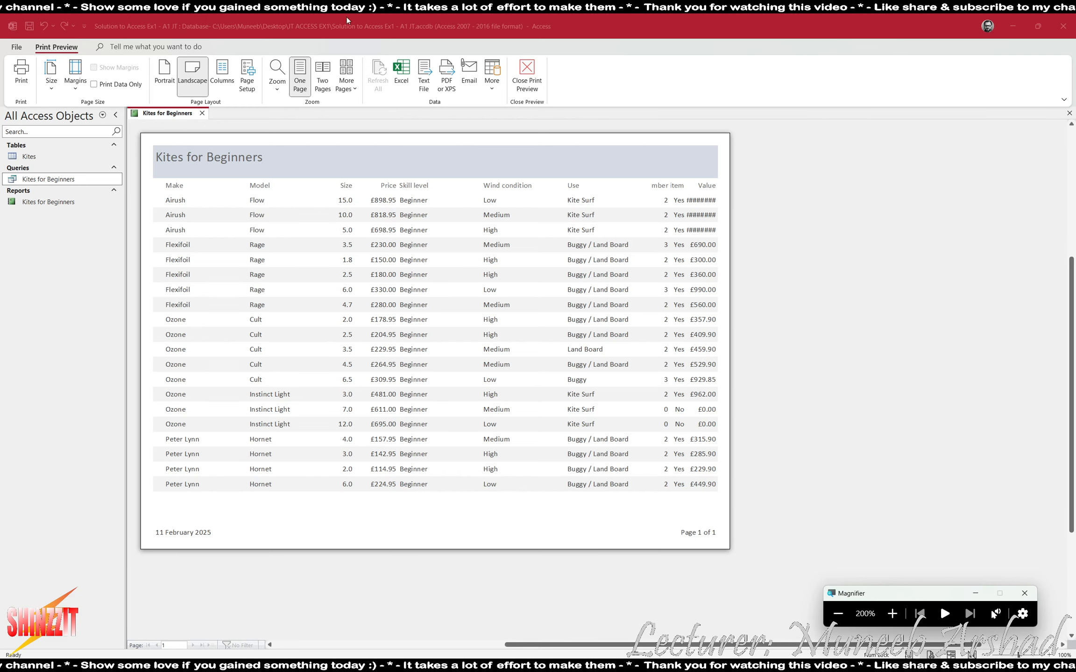
left_click(530, 77)
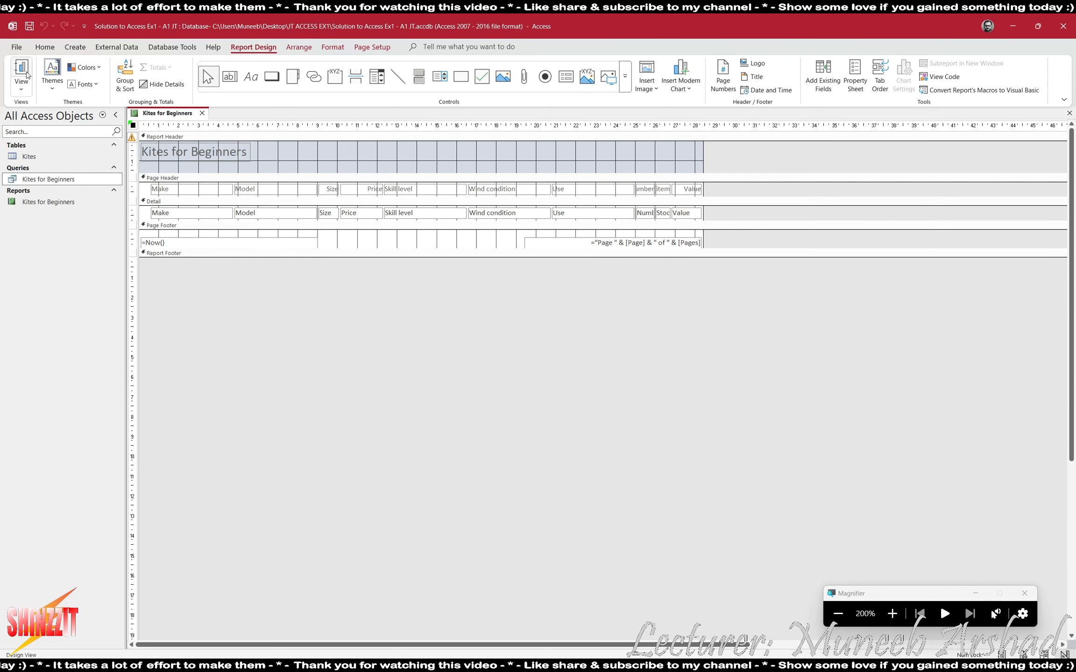
left_click(20, 89)
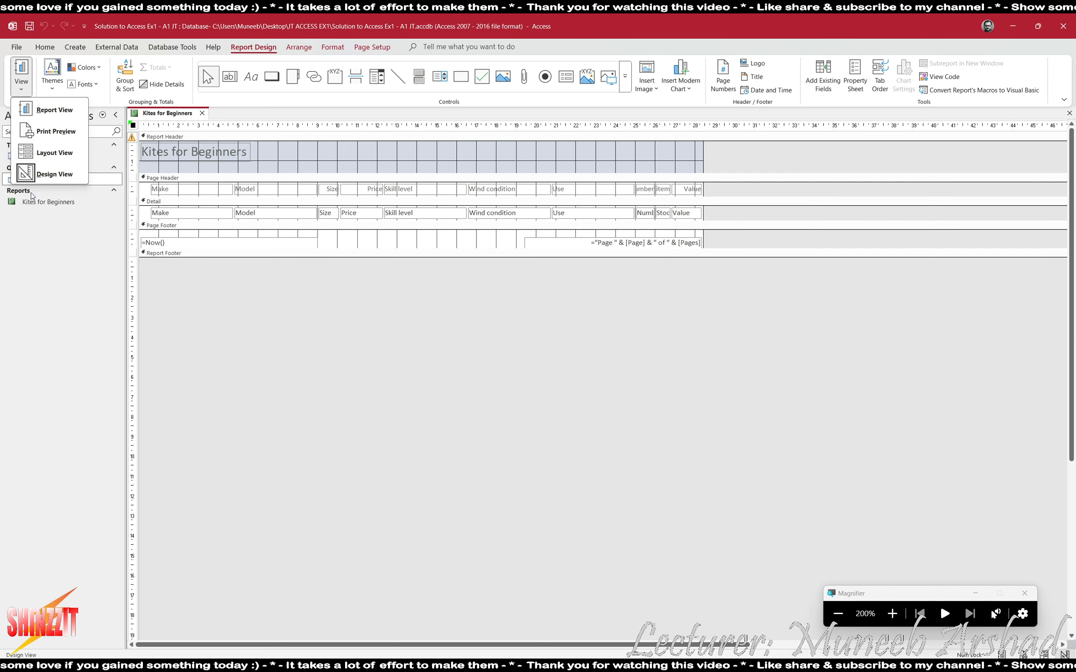
left_click(51, 153)
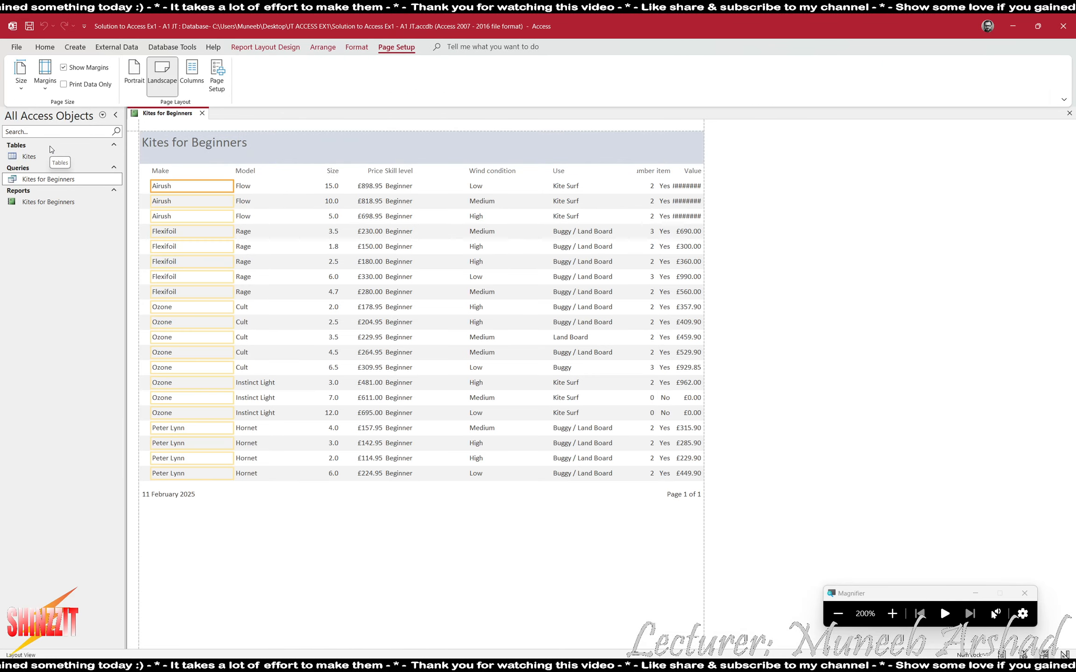
Step: Select the Make heading together with its values and narrow the column to about a third of its width
left_click(157, 172)
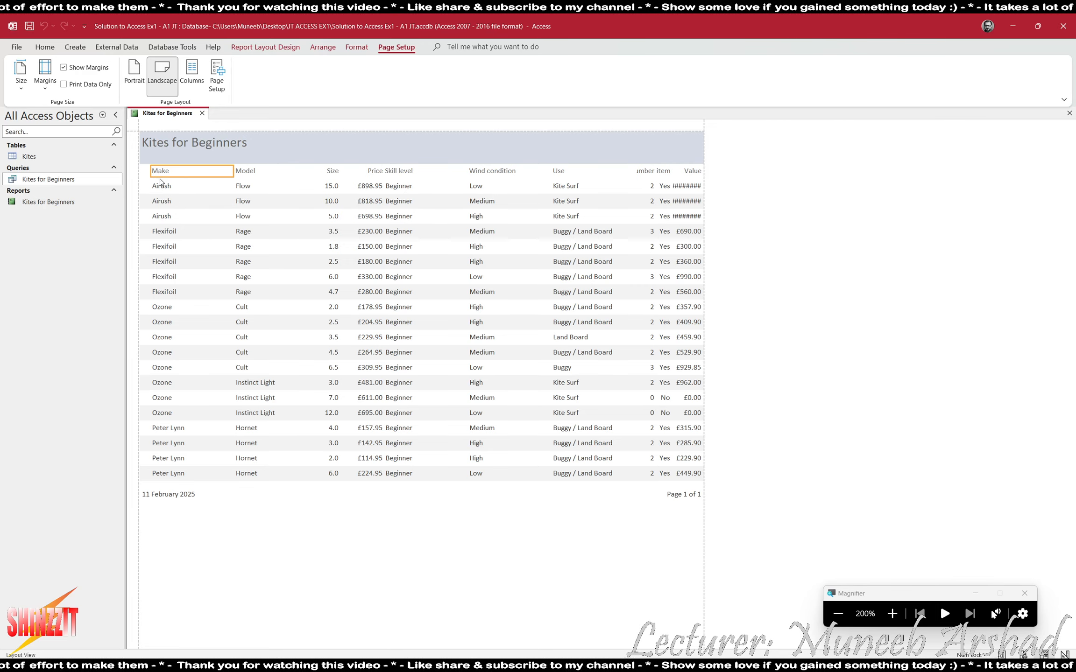
left_click(167, 188)
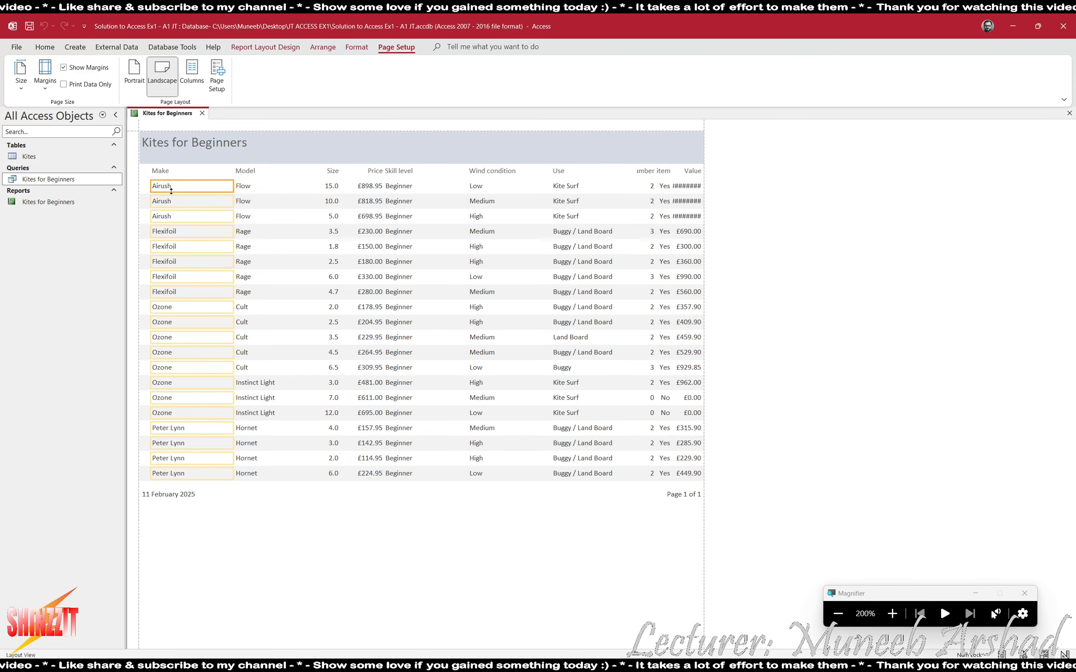
left_click(156, 172)
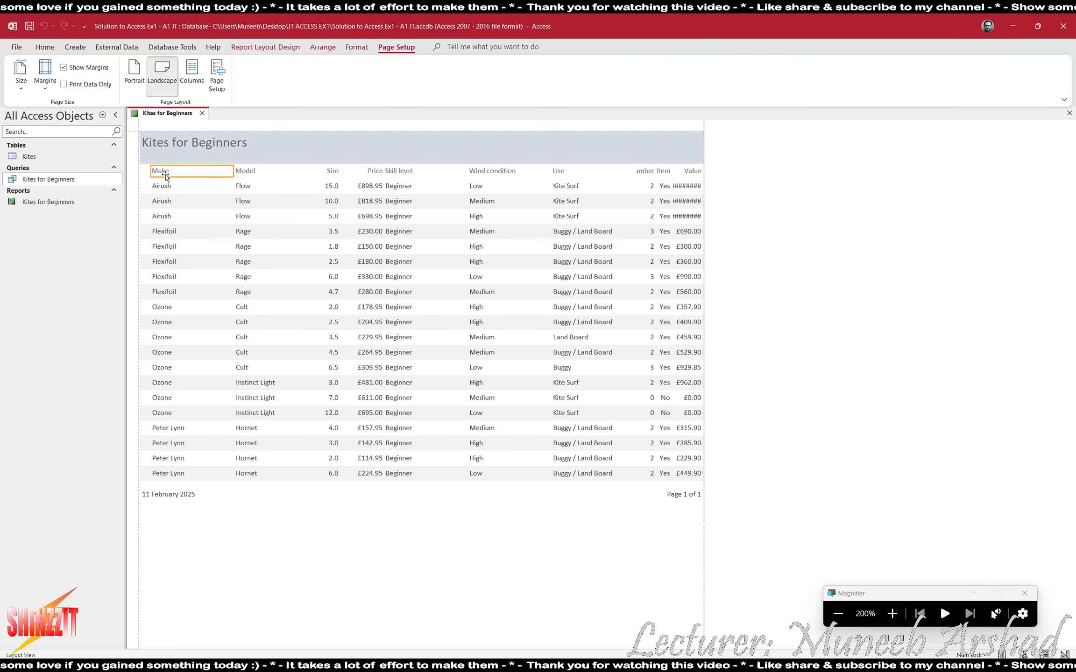
left_click(157, 202)
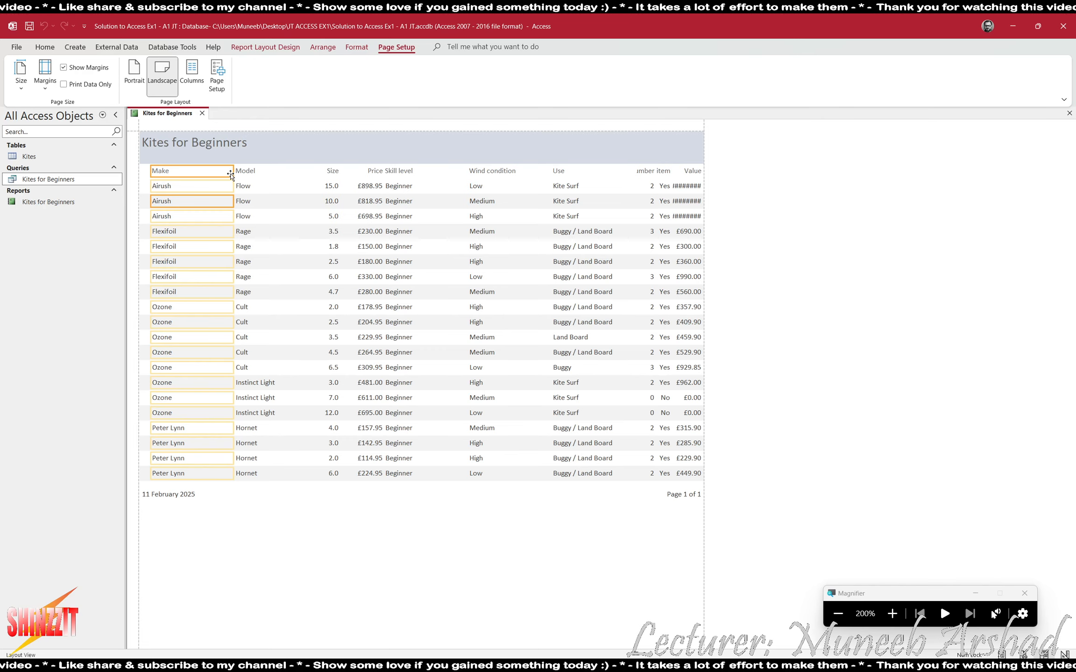
left_click_drag(232, 172, 179, 172)
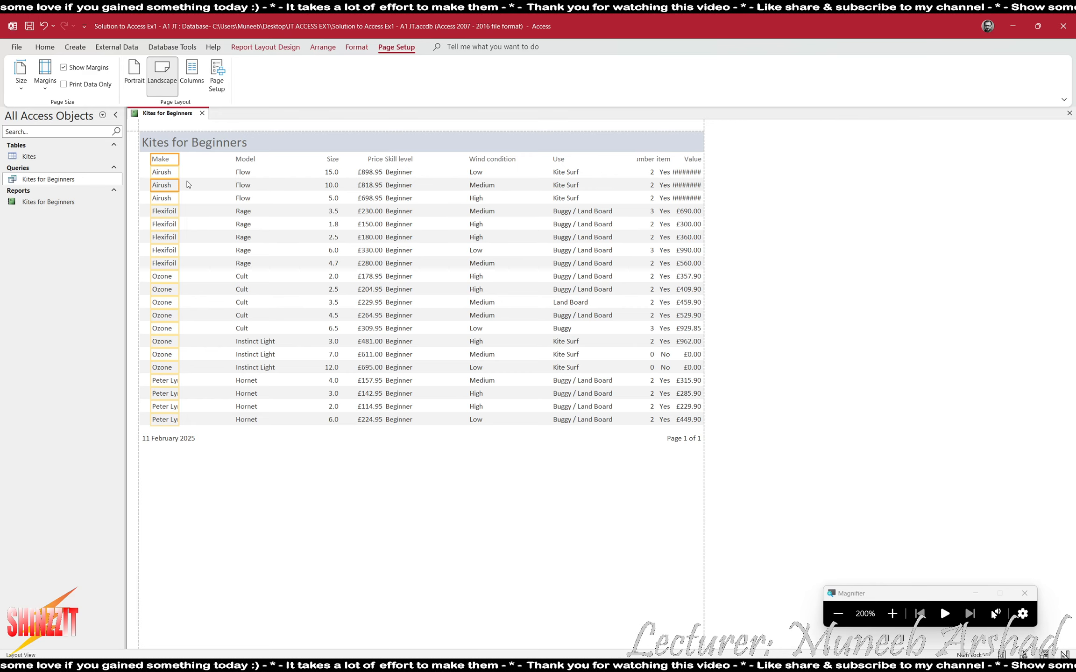
Step: Shift the narrowed Make column, heading and values together, to the report's left margin
key("Right")
key("Right")
key("Right")
key("Right")
key("Right")
key("Right")
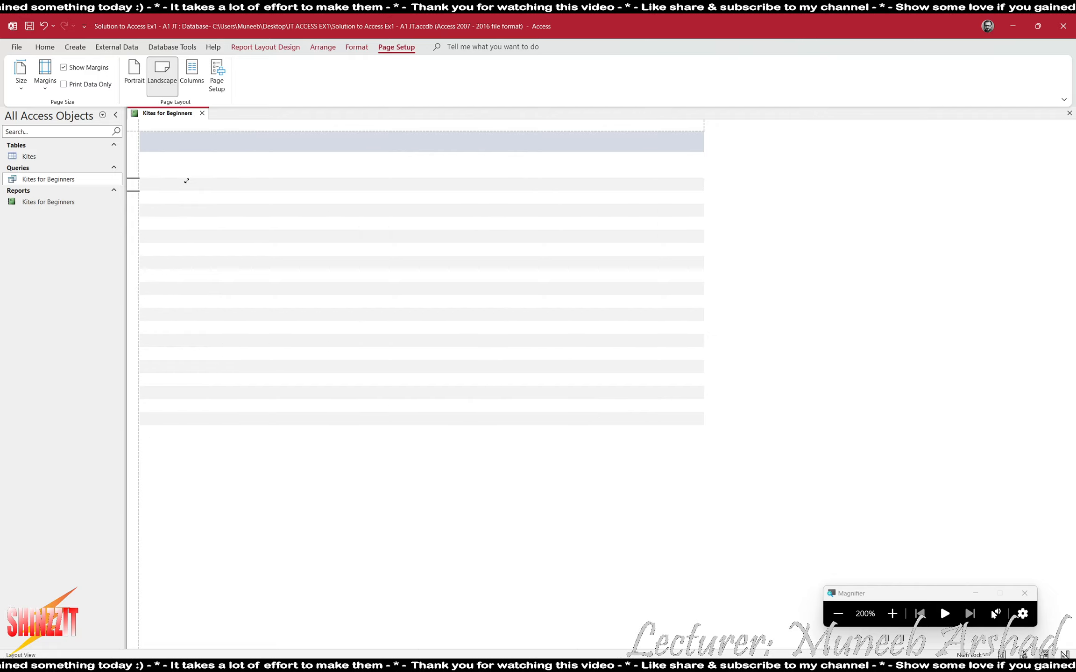
key("Left")
key("Left")
key("Left")
key("Left")
key("Left")
key("Left")
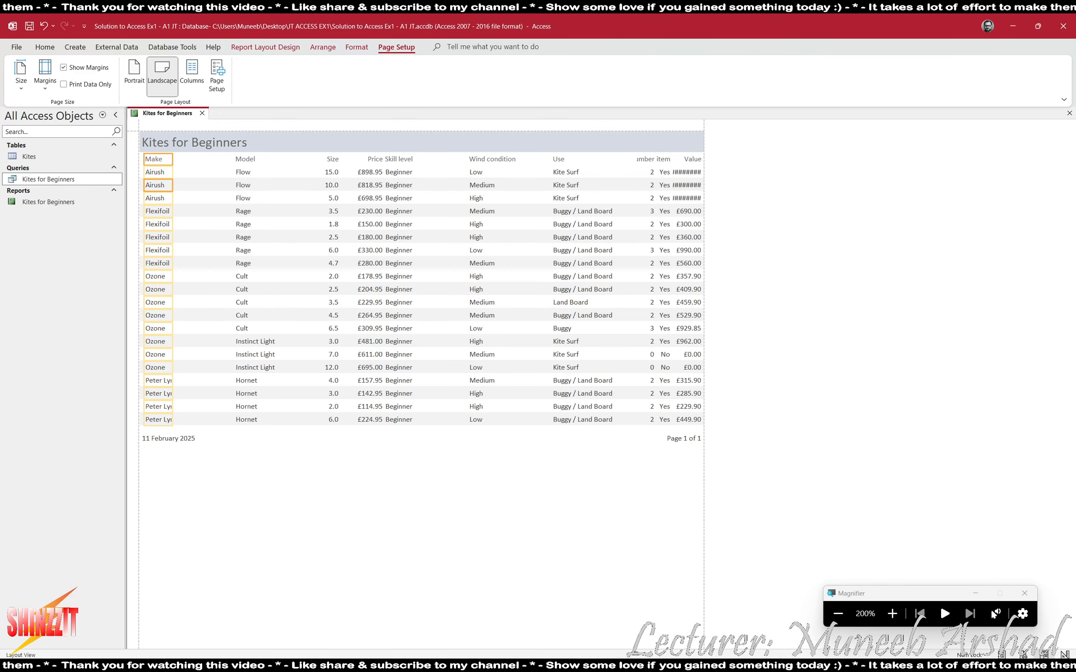
Step: Narrow the Model column to fit Instinct Light and move it left, close to the Make column
left_click(841, 620)
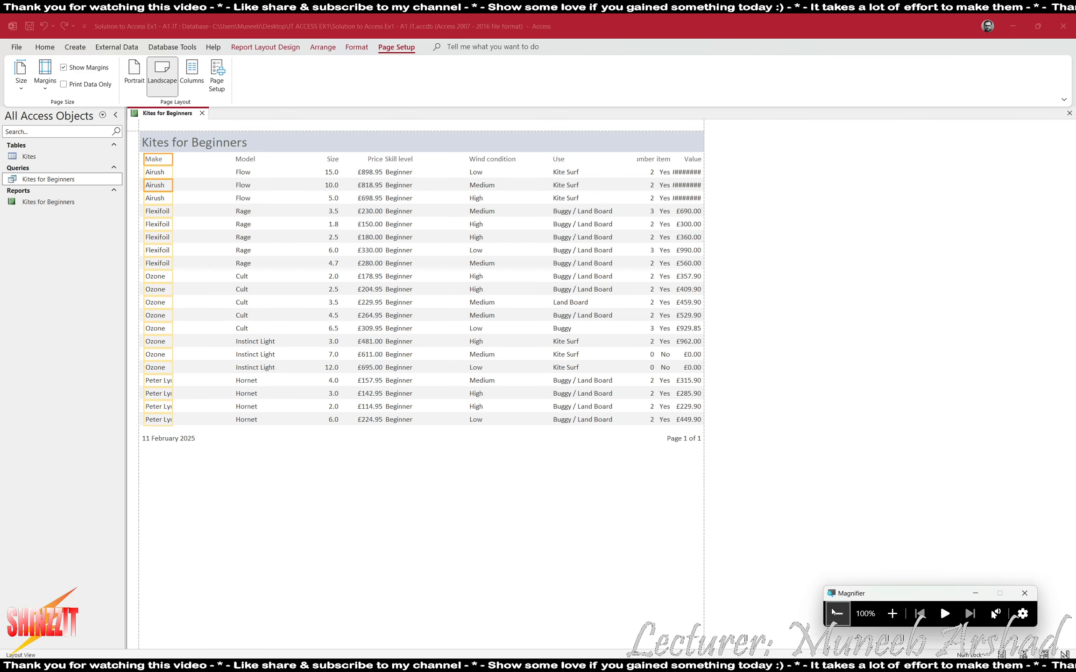
left_click(245, 174)
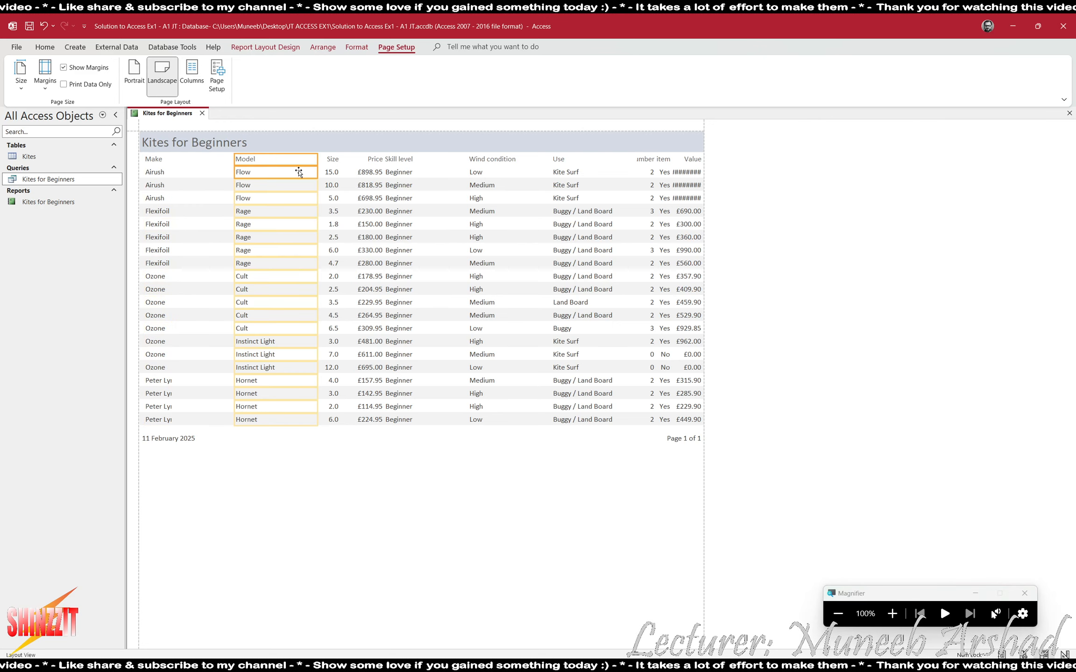
left_click_drag(312, 164, 280, 165)
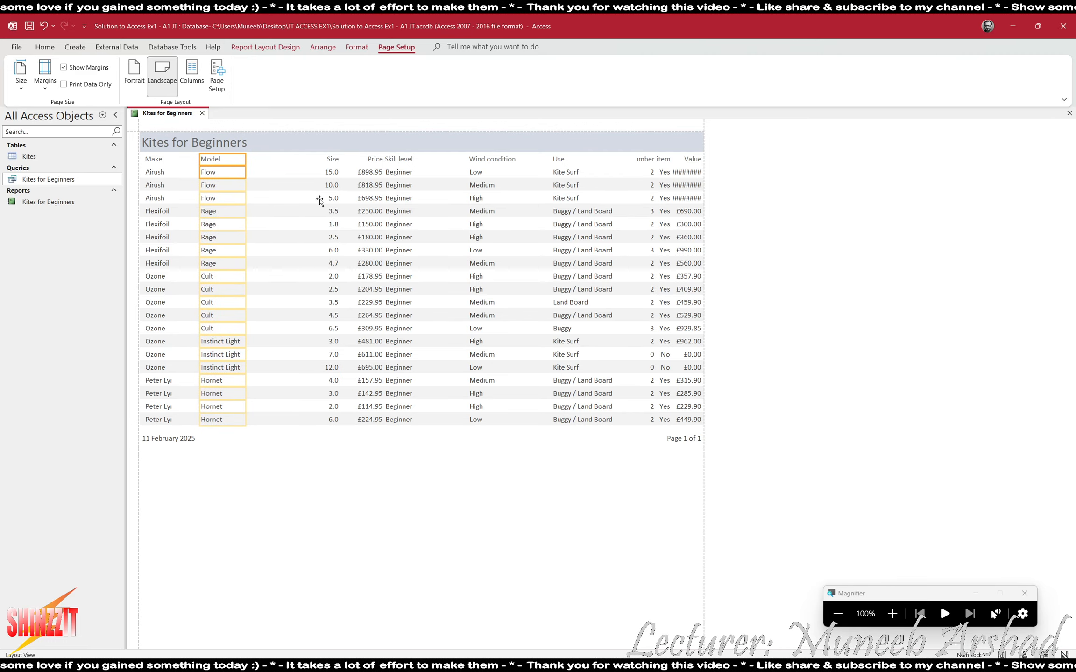
Step: Move the Size heading and its values left so the column sits just beside the Model column
left_click(333, 159)
left_click(333, 173, "shift")
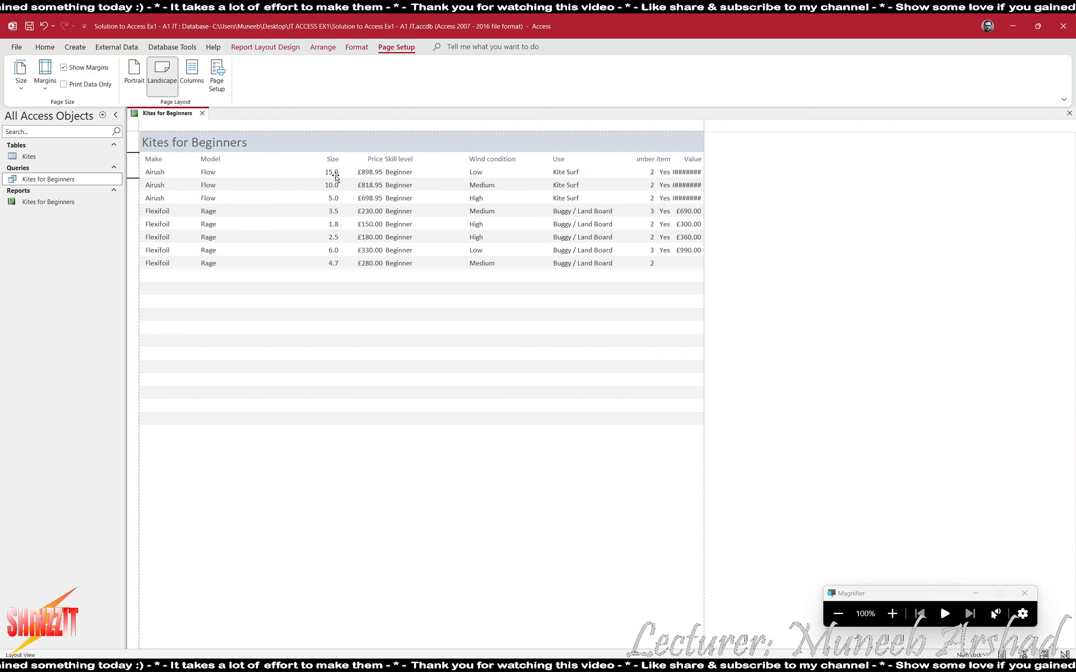
key("Left")
key("Left")
key("Left")
key("Left")
key("Left")
key("Left")
key("Left")
key("Left")
key("Left")
key("Left")
key("Left")
key("Left")
key("Left")
key("Left")
key("Left")
key("Left")
key("Left")
key("Left")
key("Left")
key("Left")
key("Right")
key("Right")
key("Right")
key("Right")
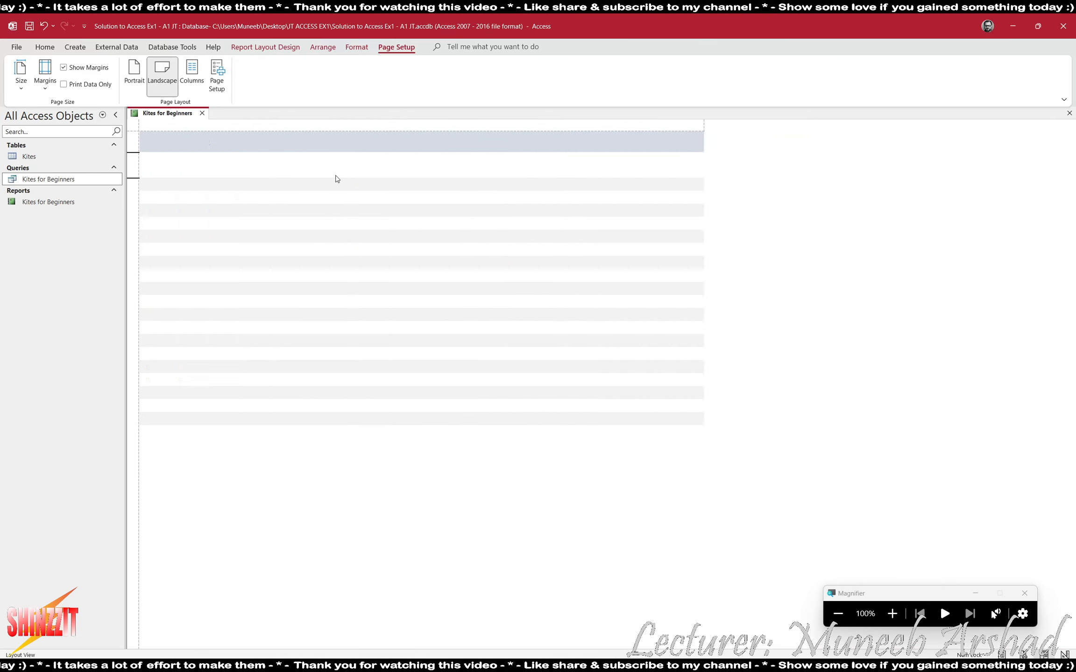
Step: Narrow the Price values and the Price heading from their left edges to fit their contents
left_click(381, 156)
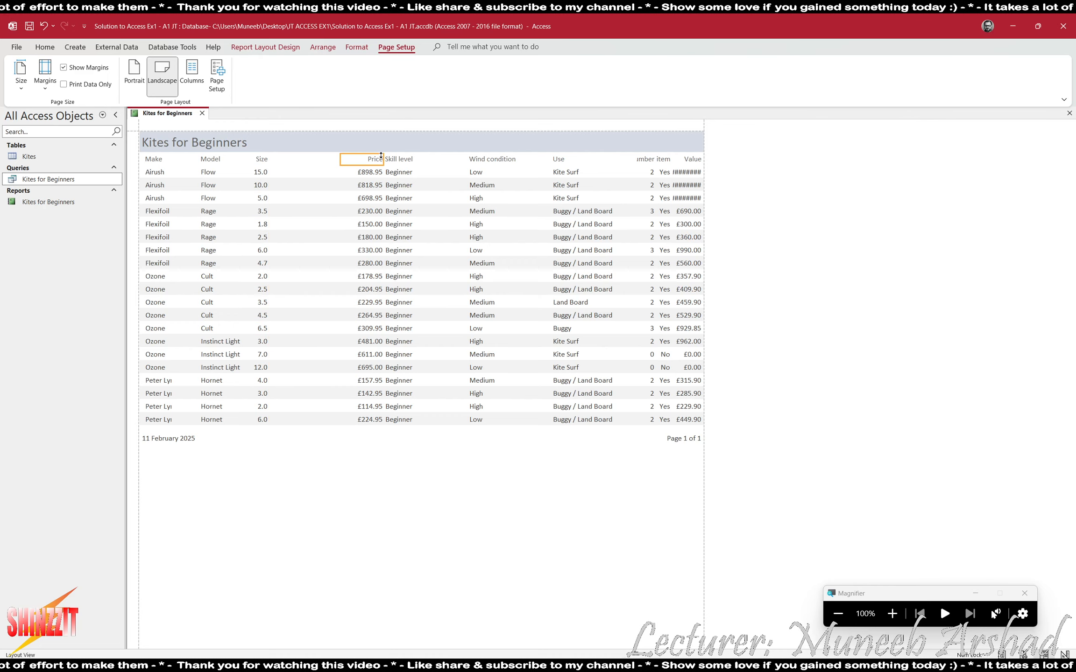
left_click(371, 173, "shift")
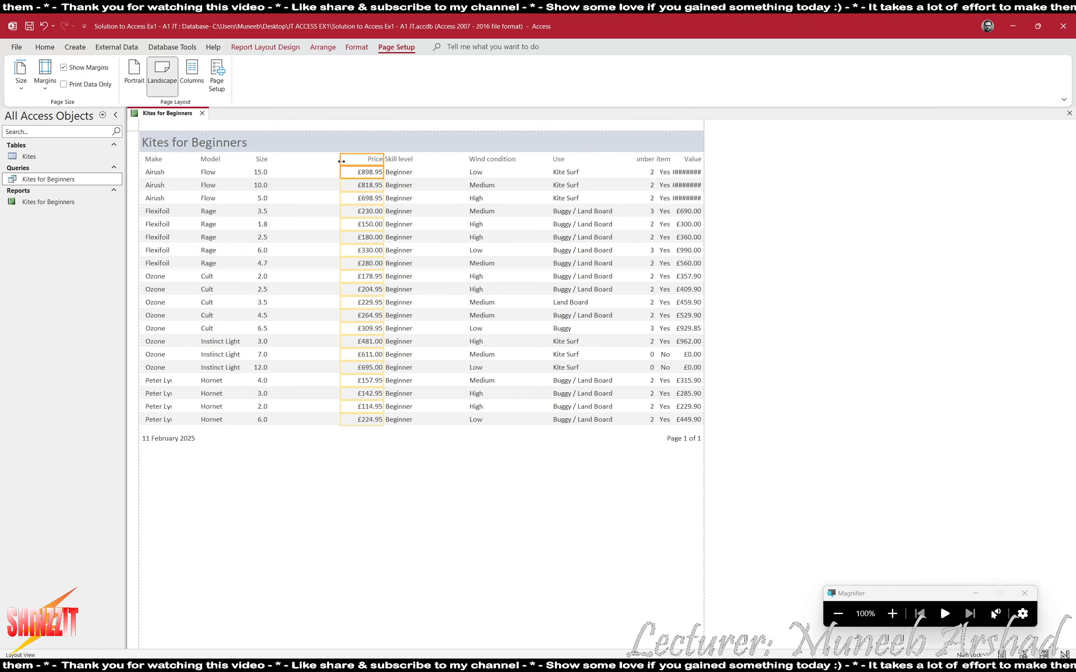
double_click(341, 161)
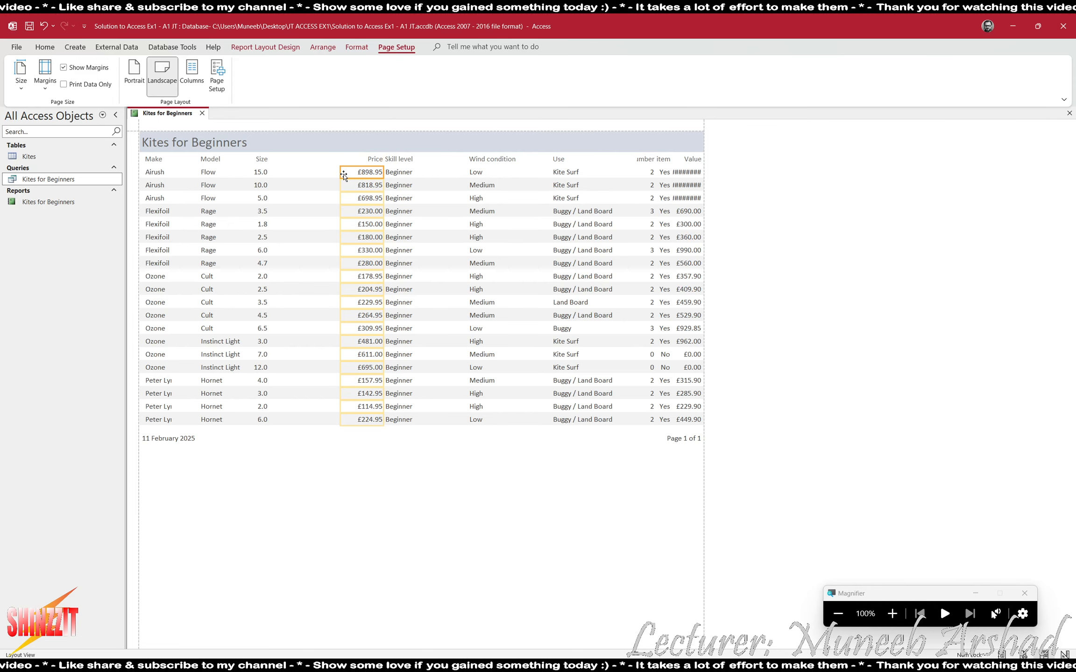
left_click_drag(339, 175, 351, 173)
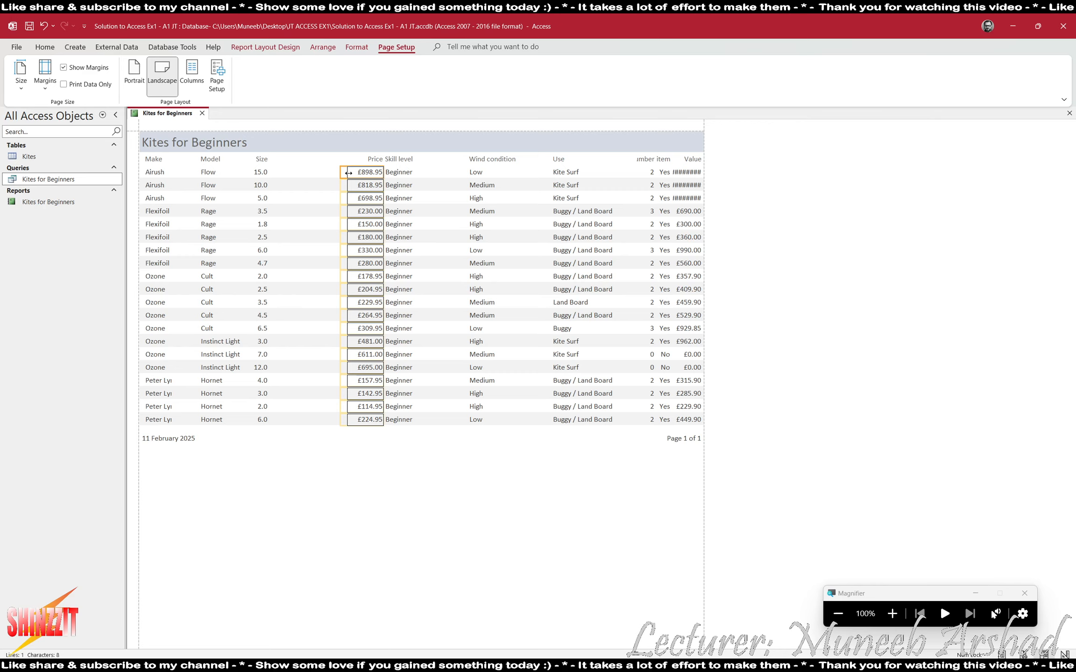
left_click(376, 159)
key("Left")
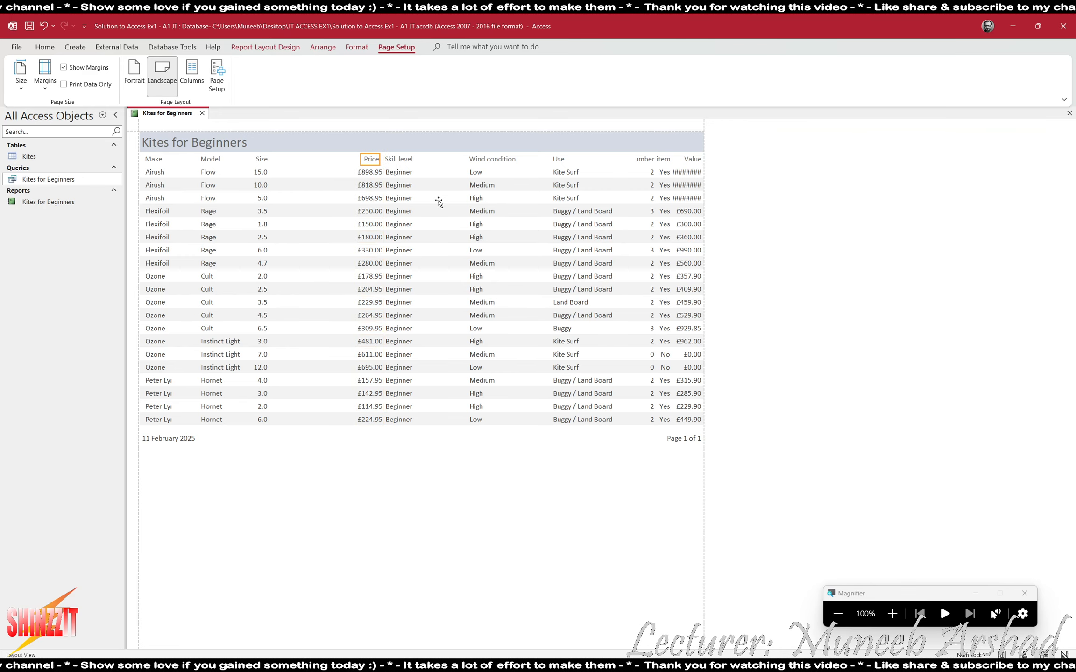
Step: Move the Price heading and its values left, leaving a small gap after the Size column
left_click(380, 175, "shift")
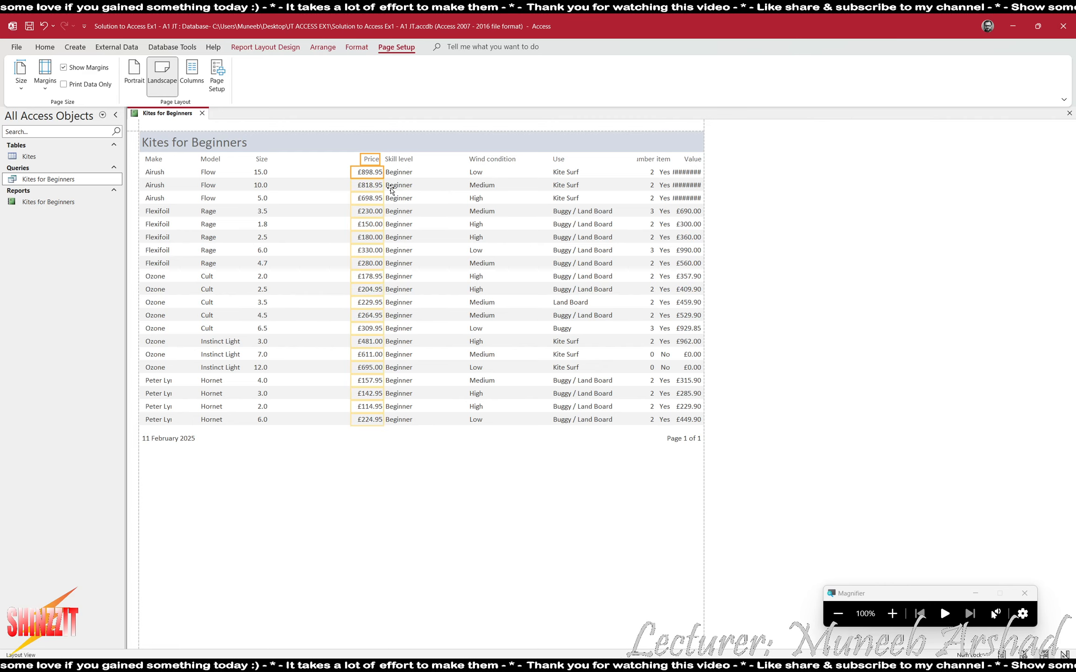
key("Left")
key("Left")
key("Left")
key("Left")
key("Left")
key("Left")
key("Left")
key("Left")
key("Left")
key("Left")
key("Left")
key("Left")
key("Left")
key("Left")
key("Left")
key("Left")
key("Left")
key("Left")
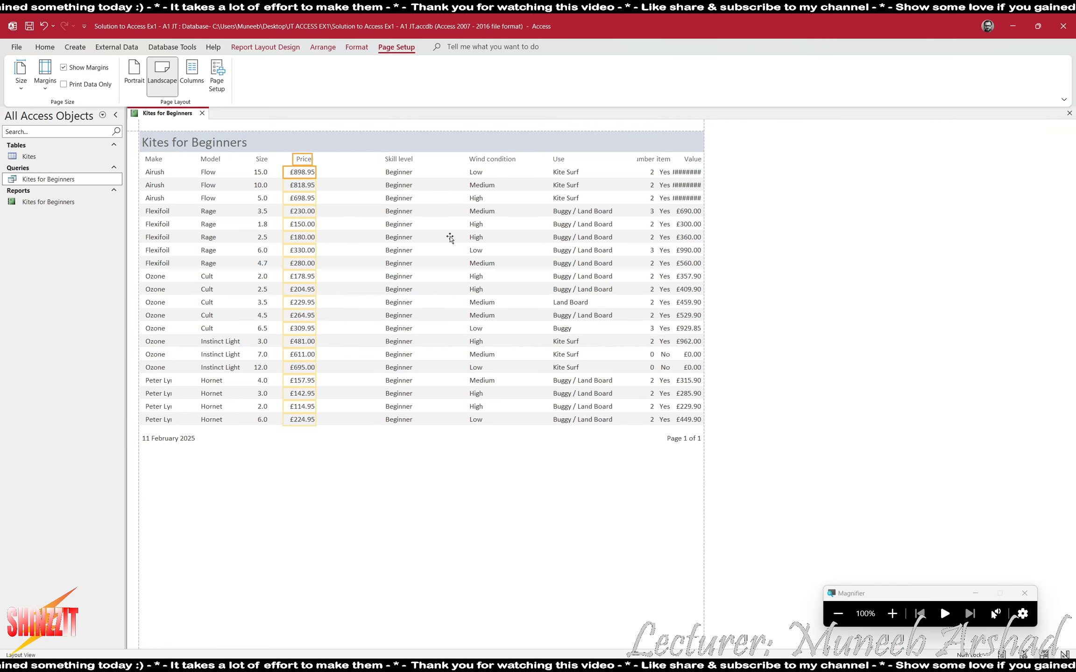
key("Right")
key("Right")
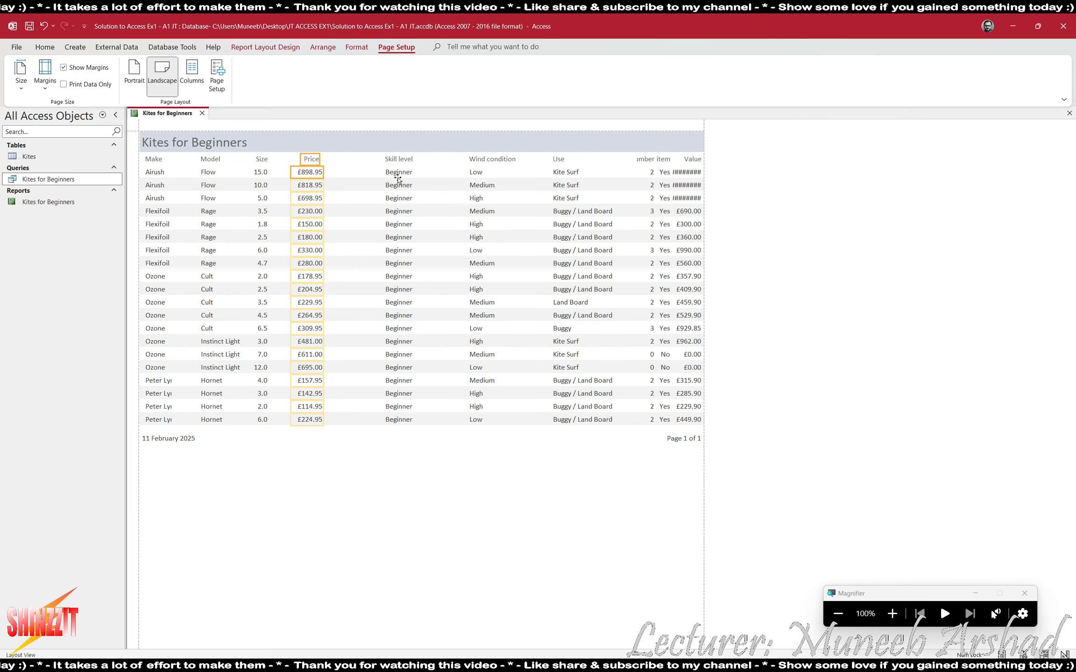
Step: Narrow the Skill level column to fit its contents and move it left, close to the Price column
left_click(388, 159)
left_click(387, 176, "shift")
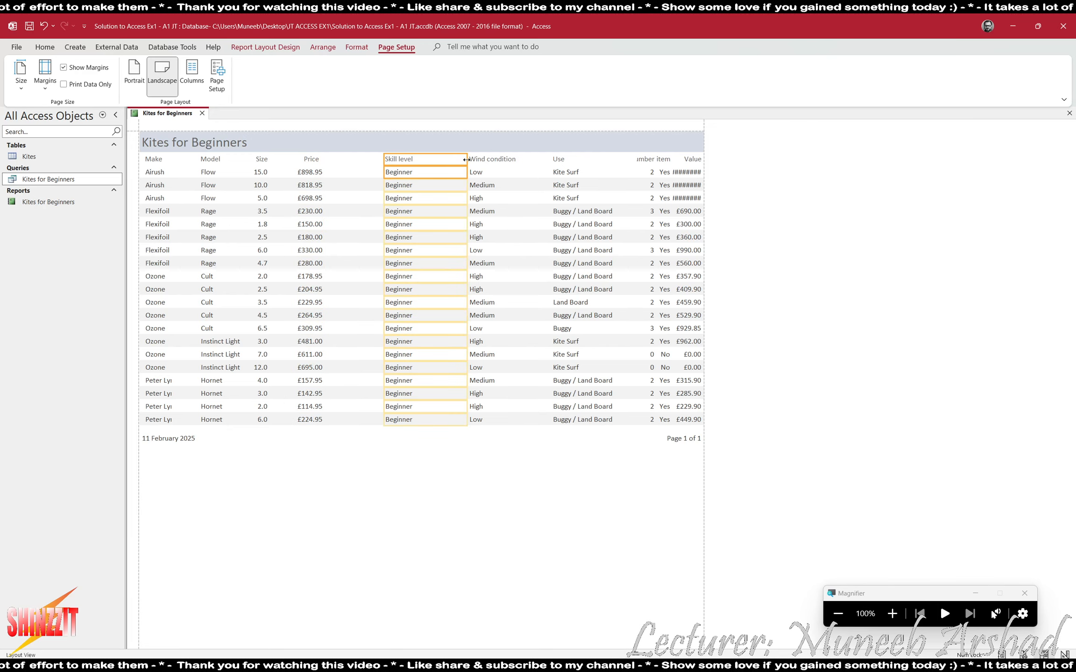
left_click_drag(466, 160, 419, 159)
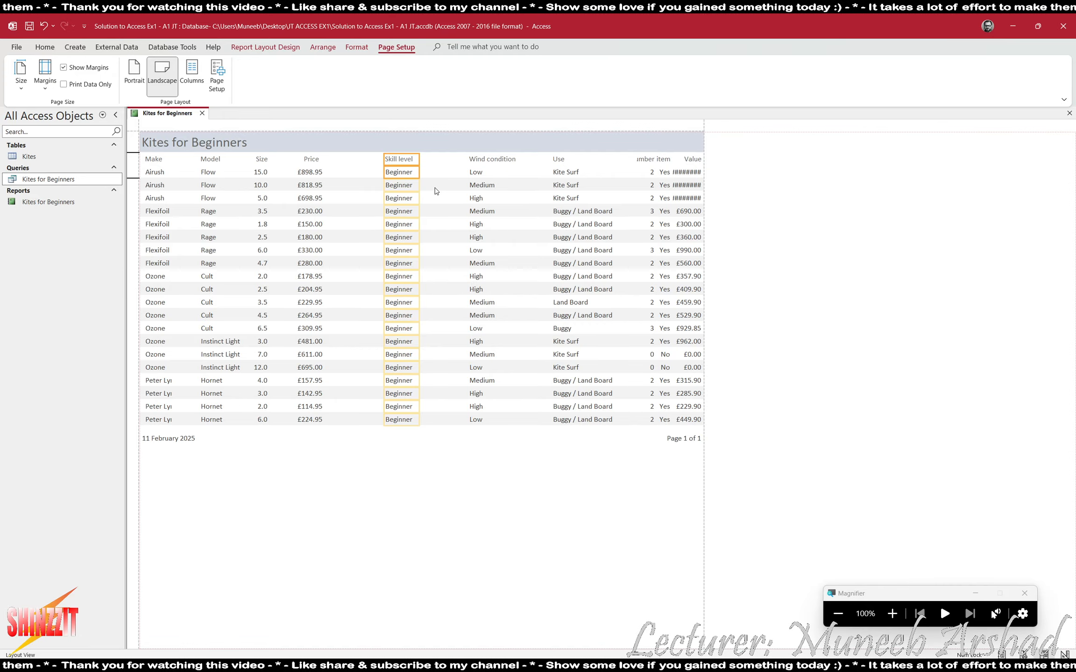
key("Left")
key("Left")
key("Left")
key("Left")
key("Left")
key("Left")
key("Left")
key("Left")
key("Left")
key("Left")
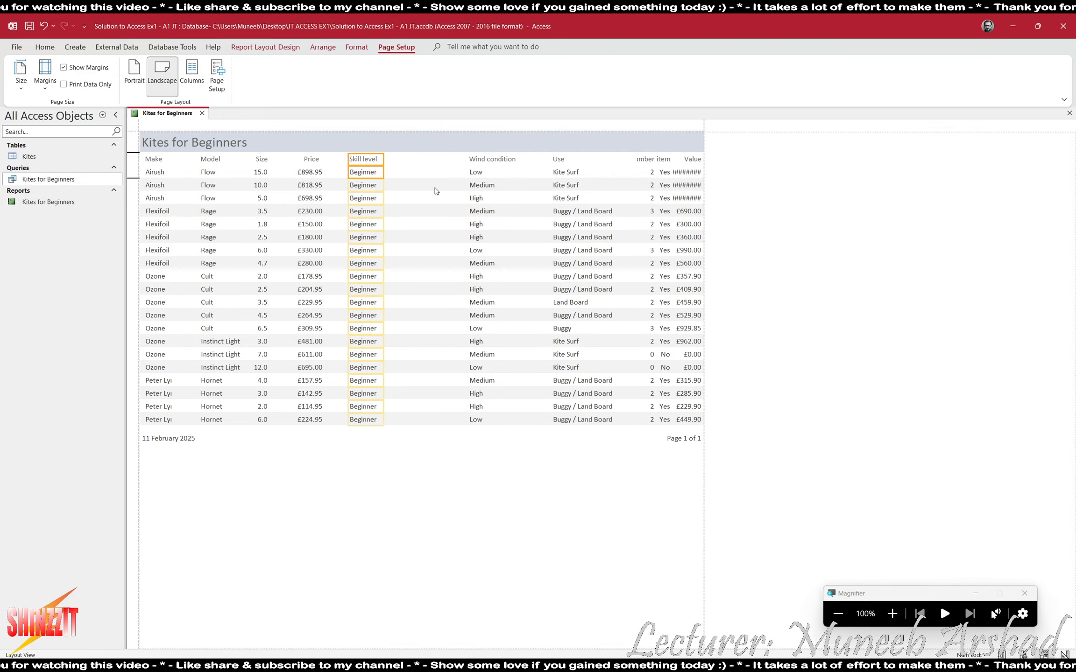
key("Right")
key("Right")
key("Right")
Step: Narrow the Wind condition heading and its values from their right edges to fit their contents
left_click(481, 161)
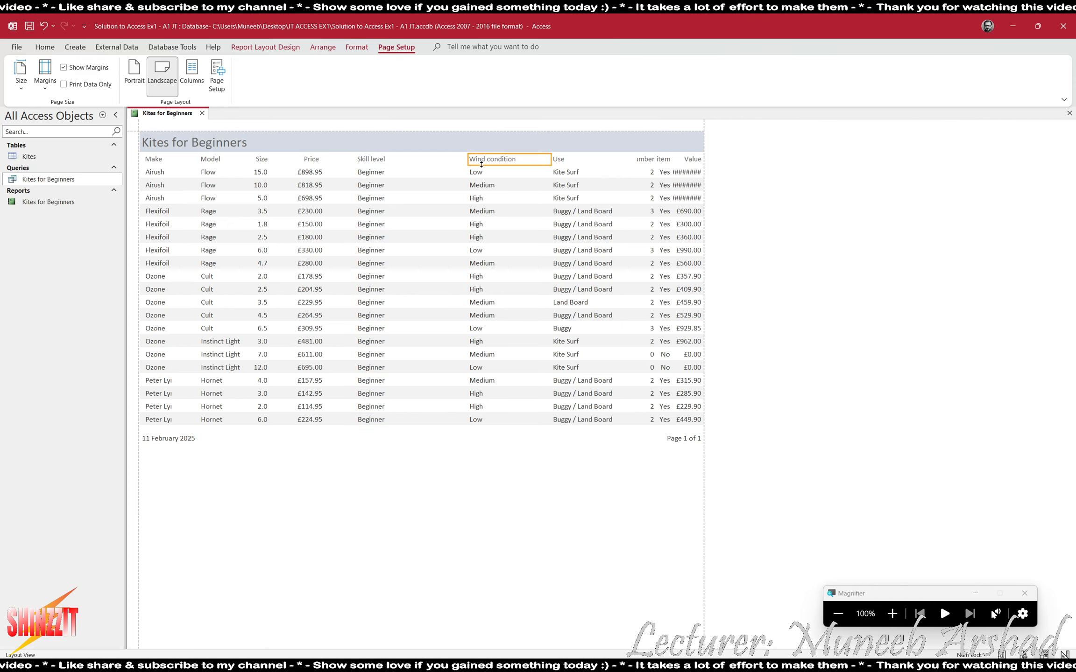
left_click(473, 173, "shift")
left_click_drag(549, 159, 504, 172)
Step: Move the Wind condition heading left beside the Skill level column, and move its values left to sit beneath the heading
left_click(491, 160)
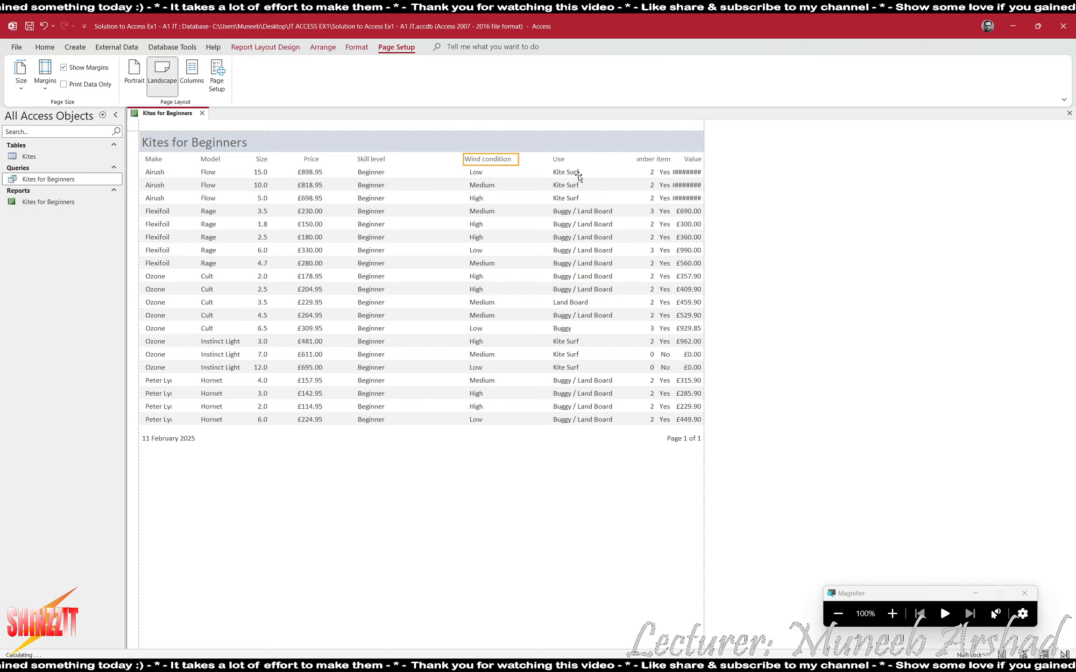
key("Left")
key("Left")
key("Left")
key("Left")
key("Left")
key("Left")
key("Left")
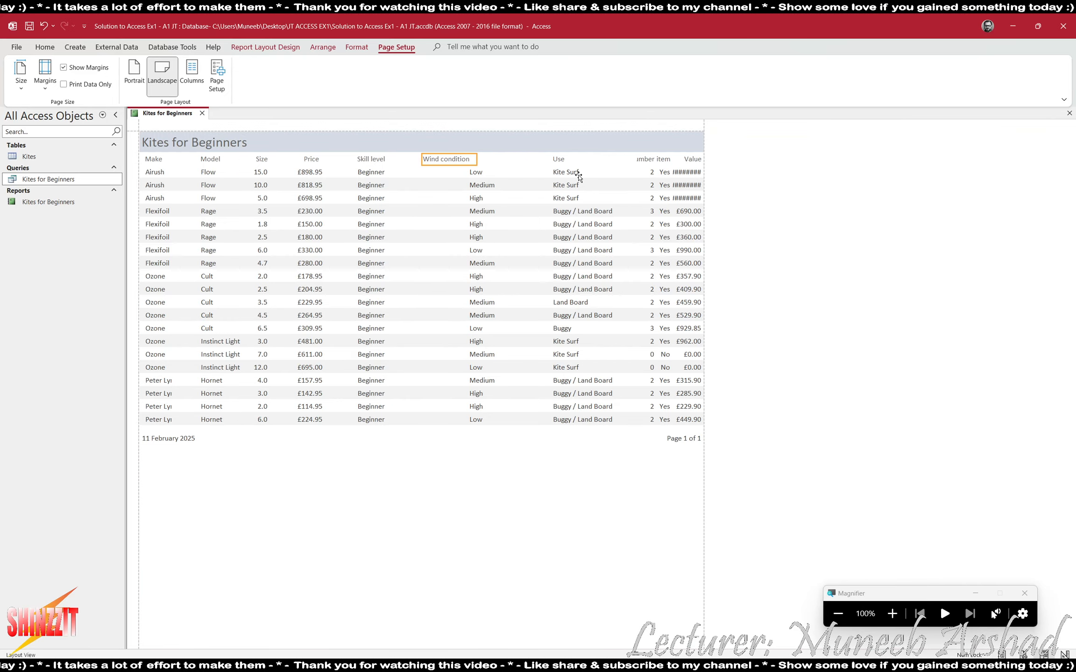
key("Left")
left_click(475, 172)
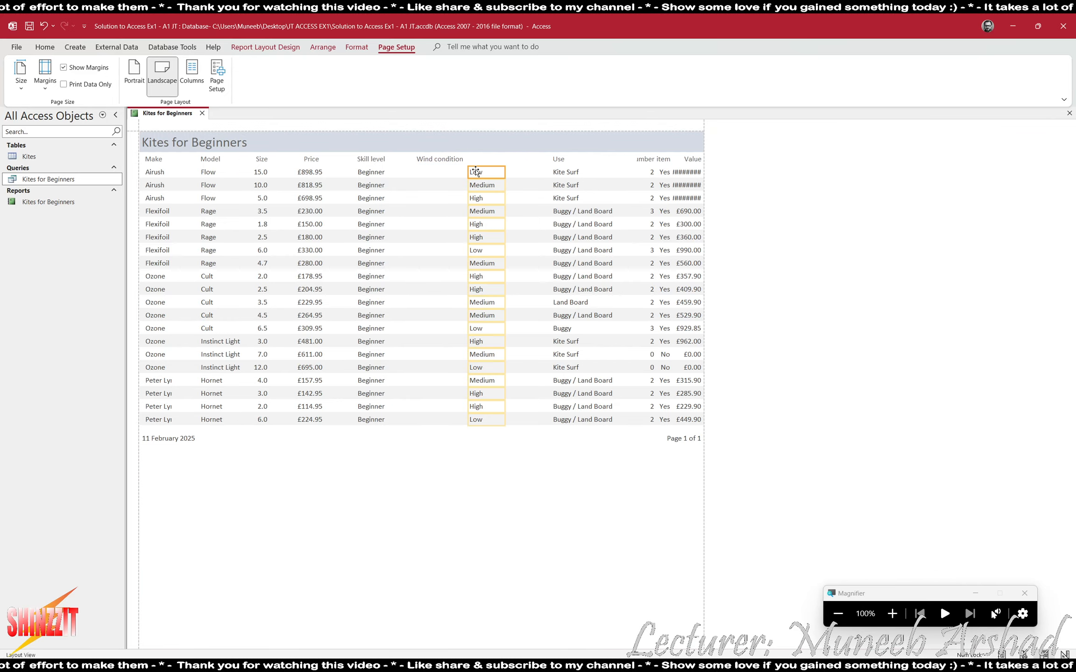
key("Left")
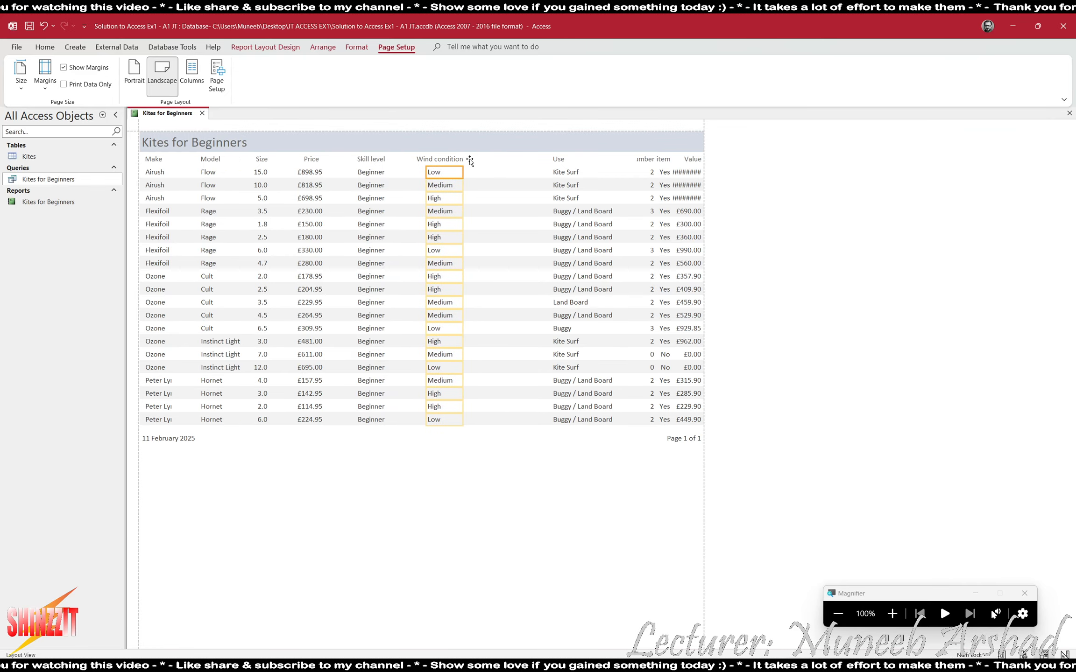
Step: Narrow the Use column to fit Buggy / Land Board and move it left, close to the Wind condition column
left_click(554, 161)
left_click(562, 176, "shift")
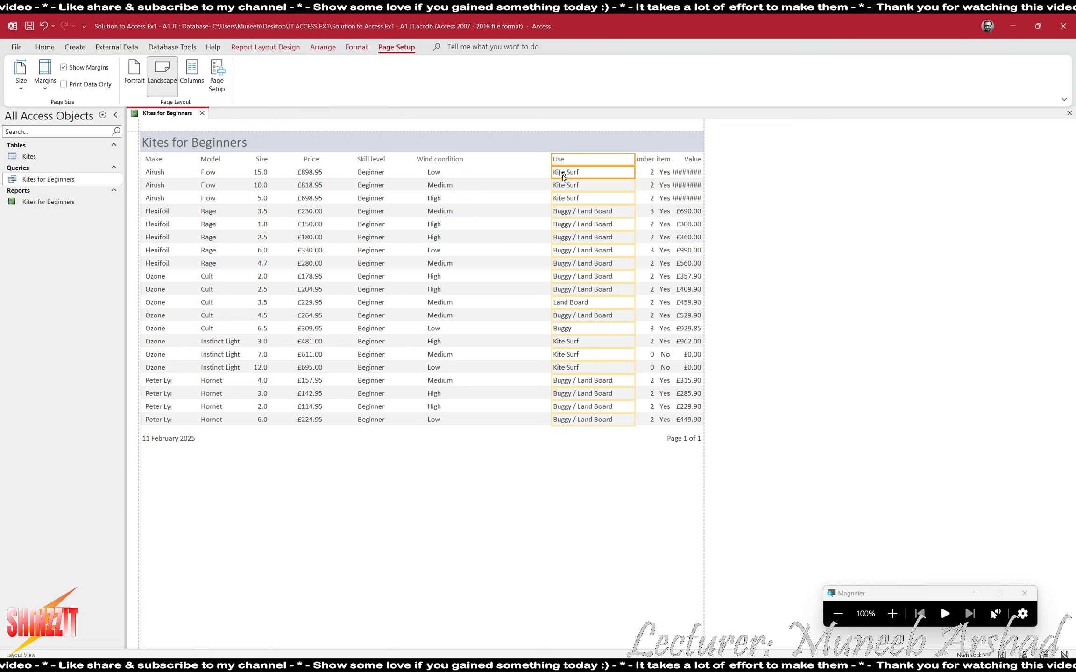
left_click_drag(635, 162, 618, 161)
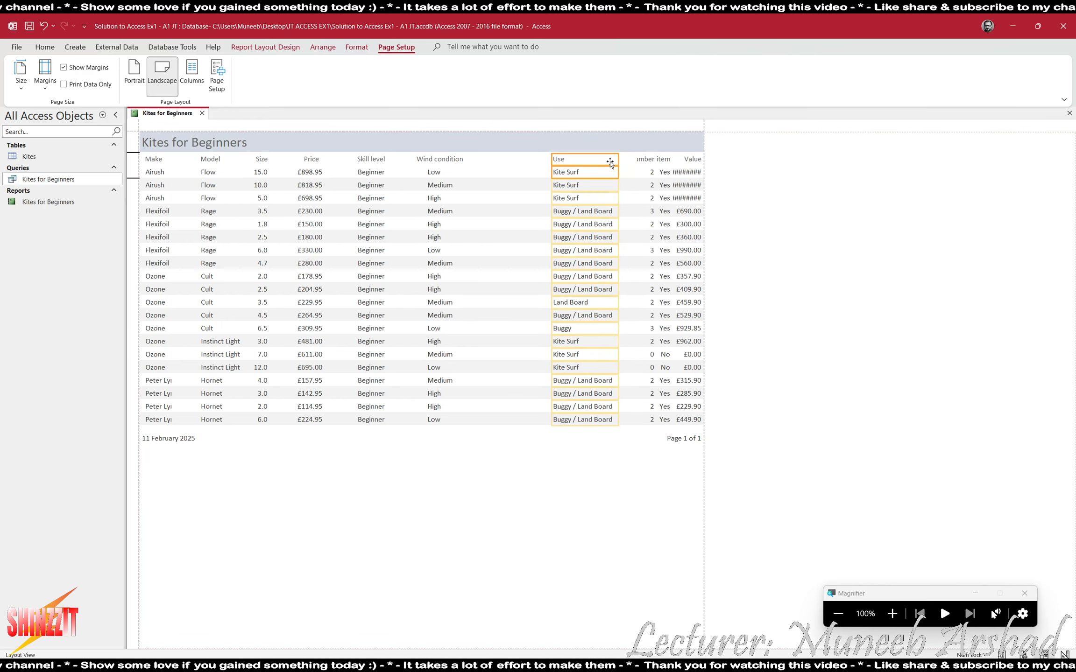
key("Left")
key("Left")
key("Left")
key("Left")
key("Left")
key("Left")
key("Left")
key("Left")
key("Left")
key("Left")
key("Left")
key("Left")
key("Left")
key("Left")
key("Left")
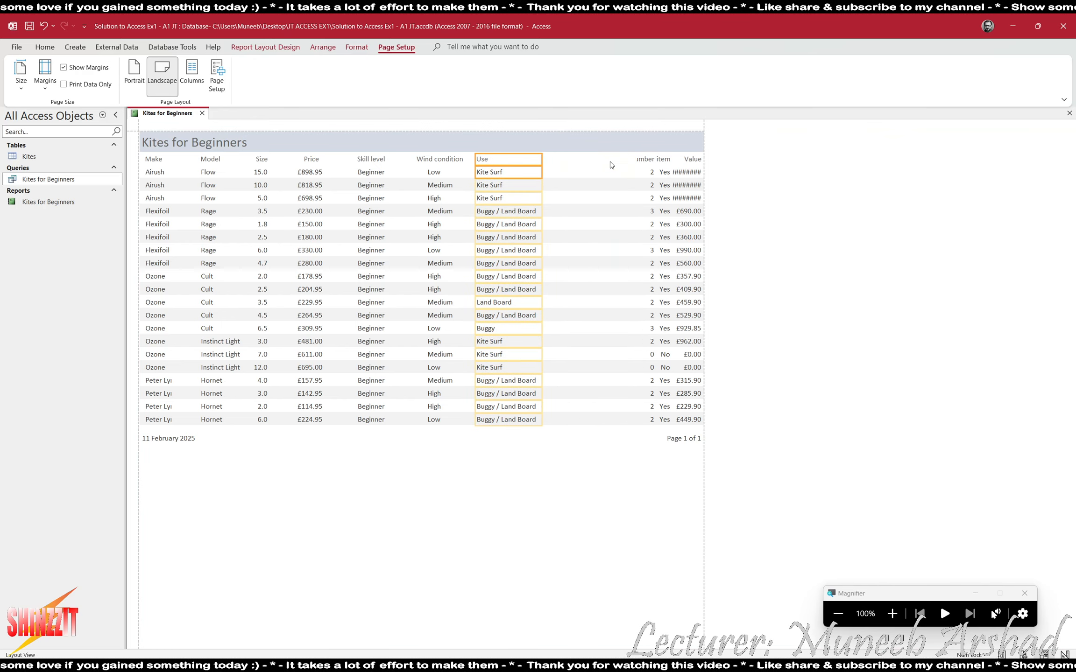
Step: Widen the Number heading from its left edge to show it in full, and shift its values left beneath it
left_click(643, 161)
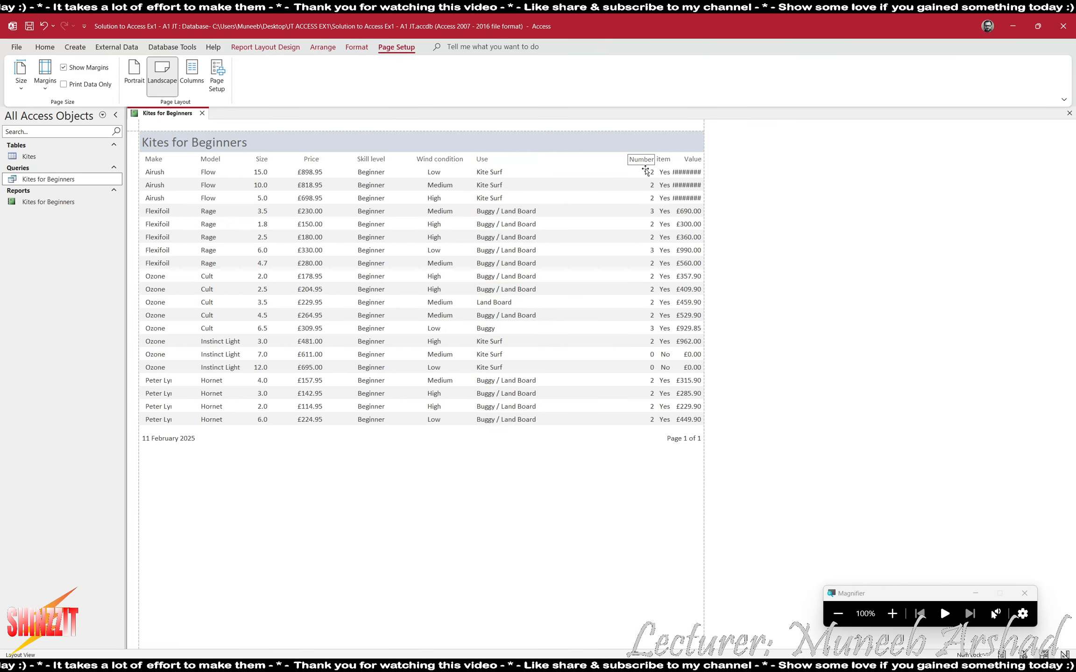
left_click(642, 156)
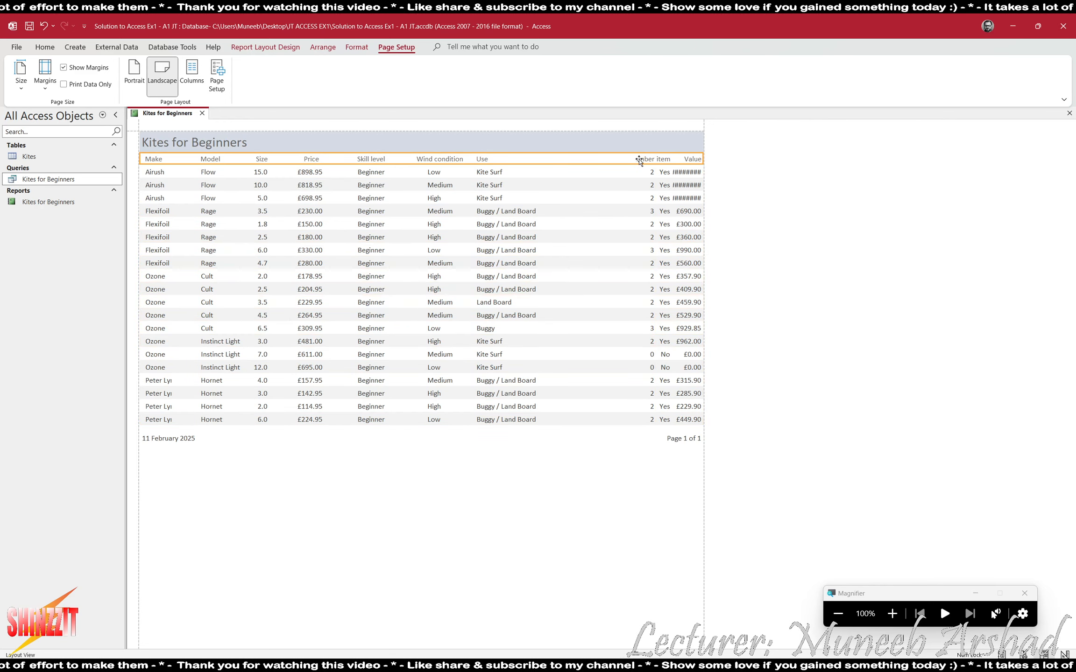
left_click(639, 160)
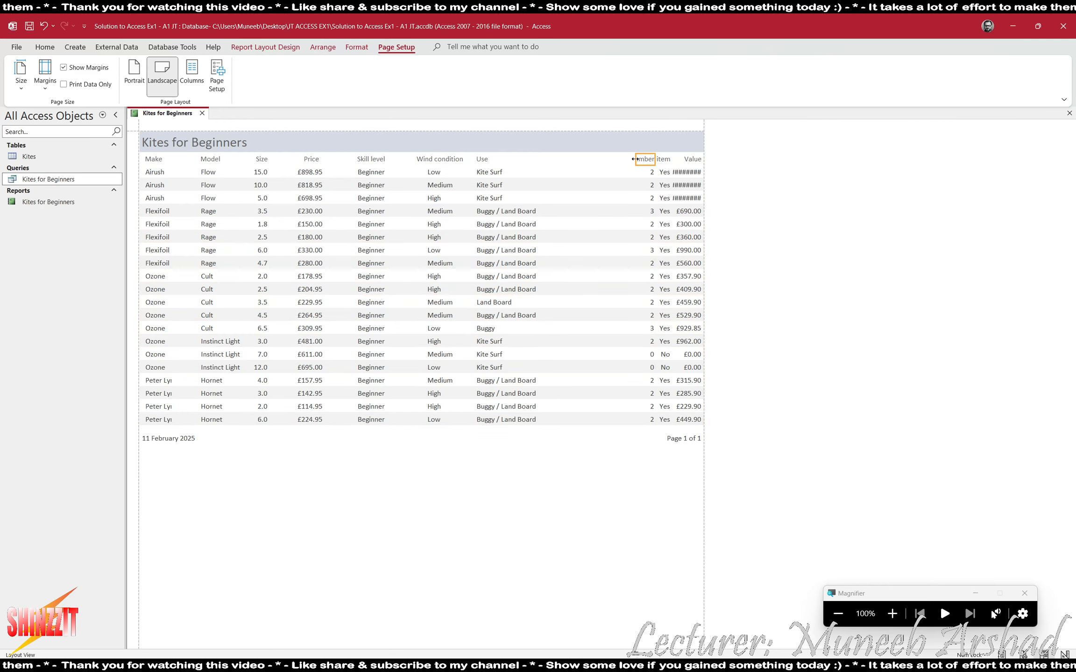
left_click(648, 173)
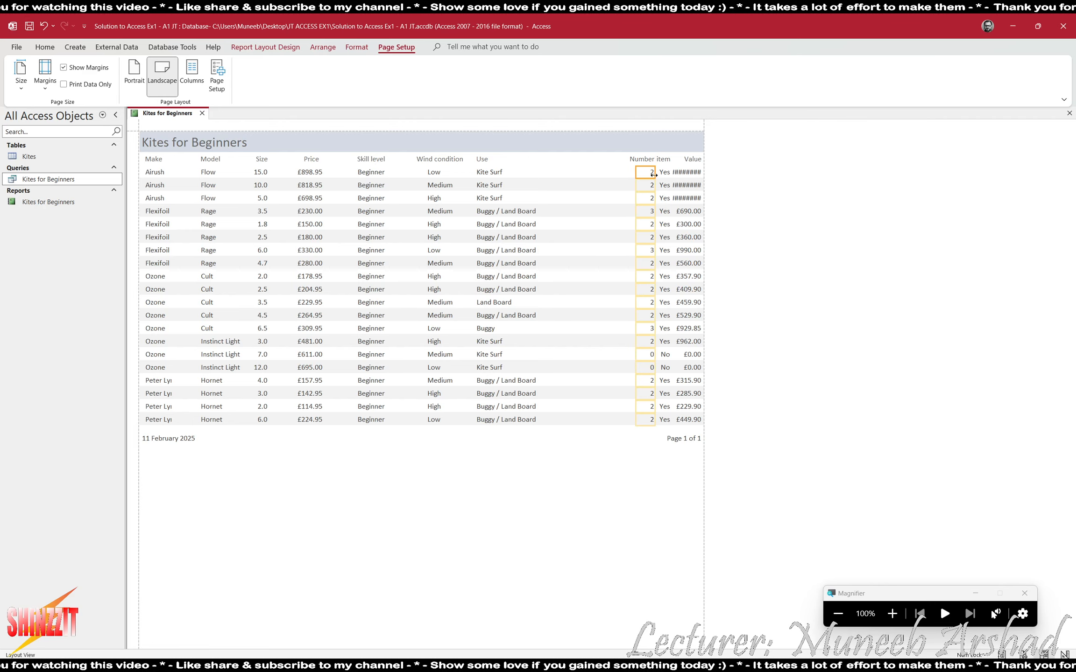
key("Left")
key("Left")
key("Left")
key("Left")
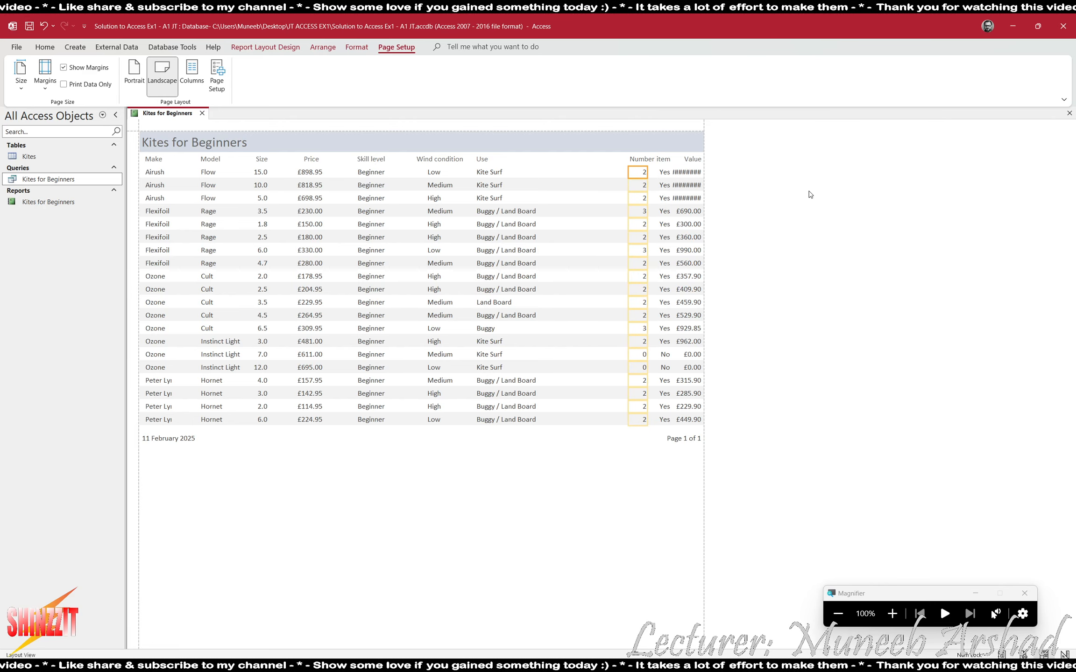
Step: Move the Number heading and its values left so the column sits just beside the Use column
left_click(646, 163, "shift")
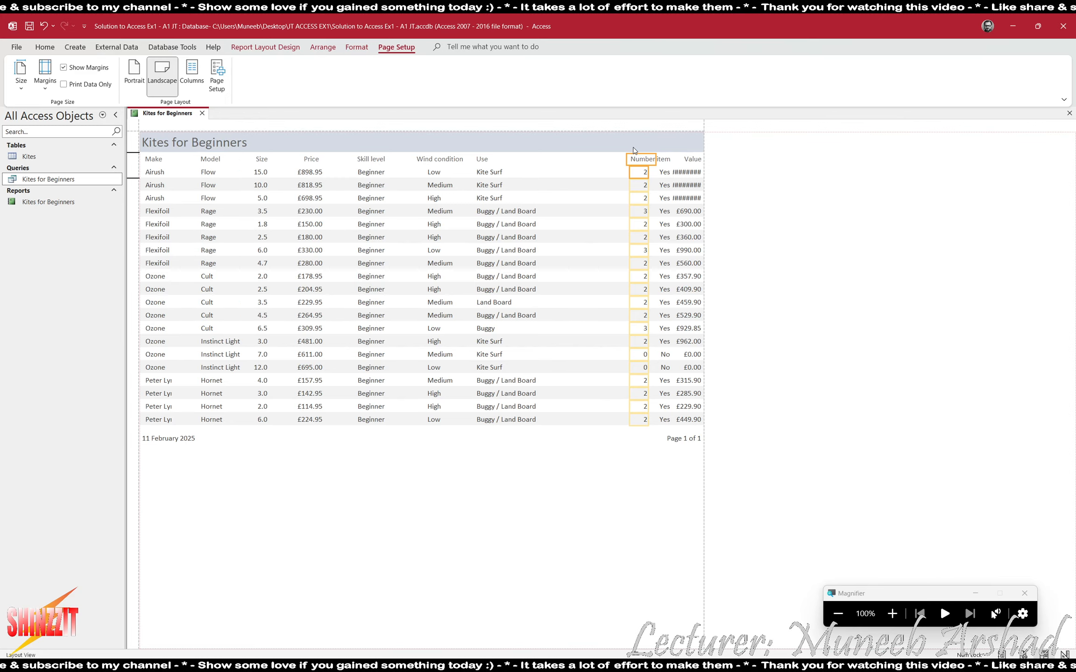
key("Left")
key("Left")
key("Left")
key("Left")
key("Left")
key("Left")
key("Left")
key("Left")
key("Left")
key("Left")
key("Left")
key("Left")
key("Left")
key("Left")
key("Left")
key("Left")
key("Left")
key("Left")
key("Left")
key("Left")
key("Right")
key("Right")
key("Right")
key("Right")
key("Right")
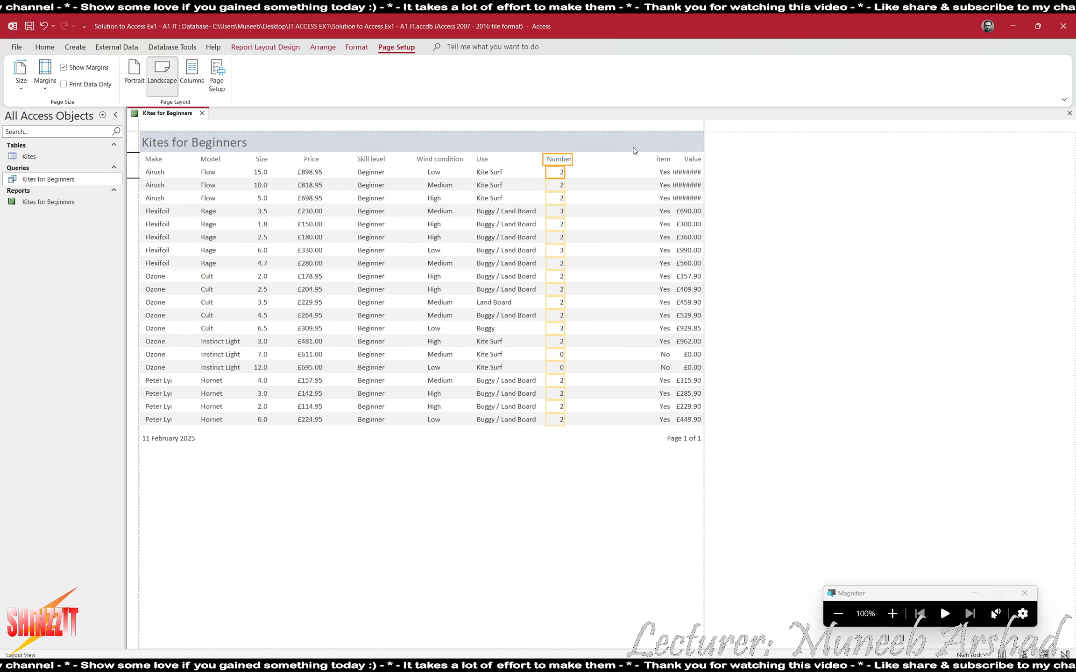
Step: Widen the Stock item heading to show in full, centre its values beneath it, and move both left between Number and Value
left_click(662, 160)
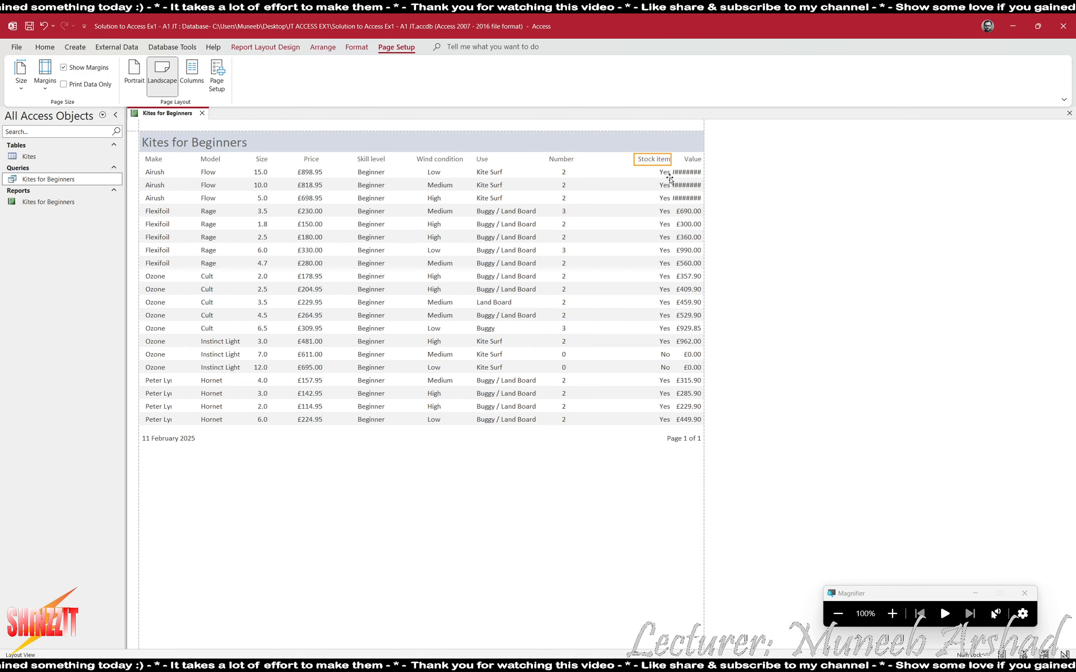
left_click(664, 172)
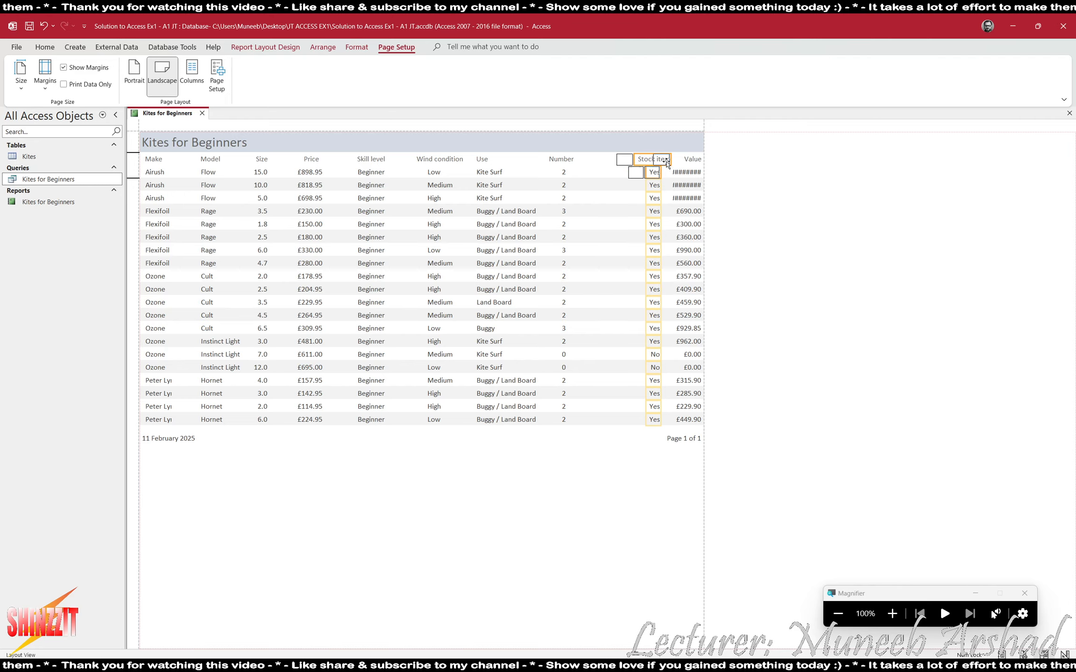
key("Left")
key("Left")
key("Left")
key("Left")
key("Left")
key("Left")
key("Left")
key("Left")
key("Right")
key("Right")
key("Right")
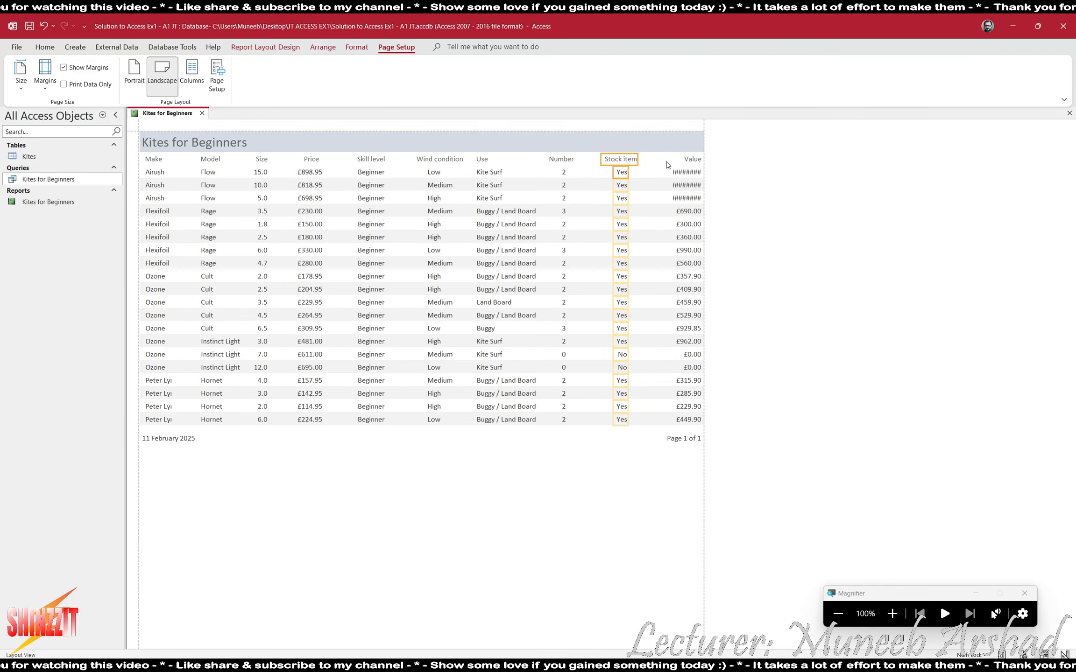
Step: Widen the Value field's values from their left edge so the amounts display in full
left_click(685, 173)
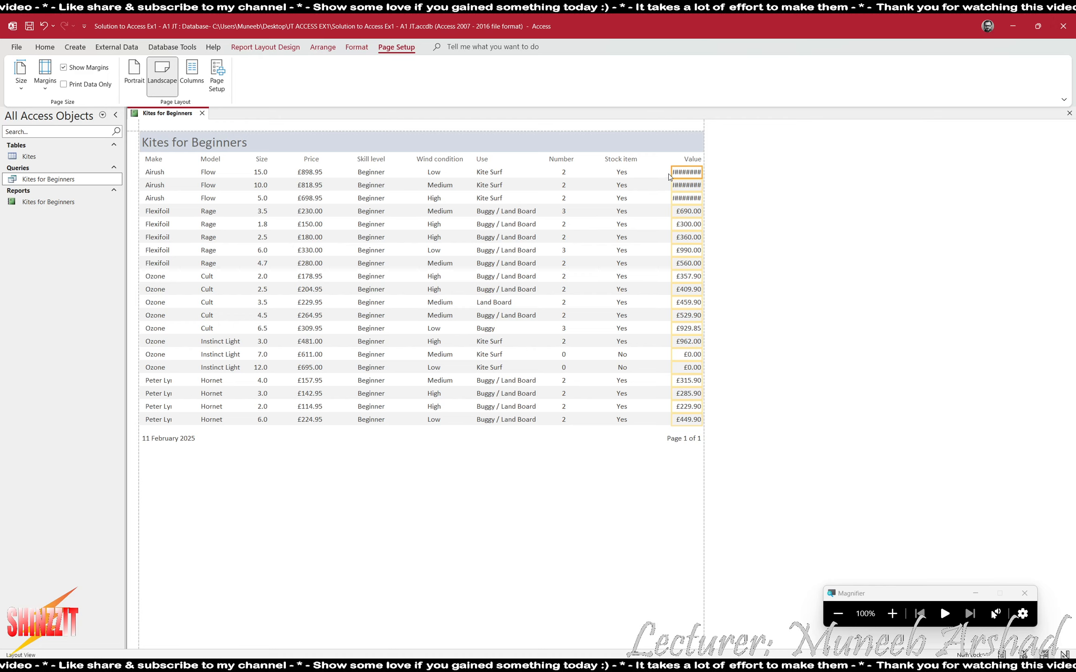
mouse_move(672, 172)
left_mouse_down()
mouse_move(654, 172)
mouse_move(664, 173)
left_mouse_up()
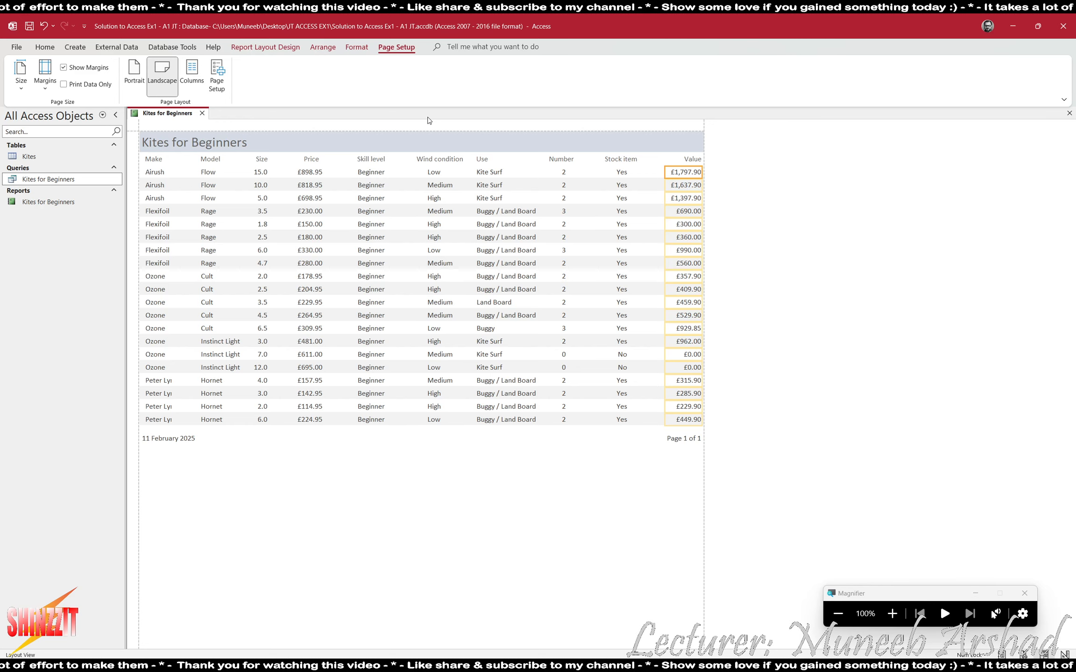
Step: Switch to ACCESS EX1.pdf in Acrobat and highlight the requirement to show all the fields and their labels in full
key("alt+Tab")
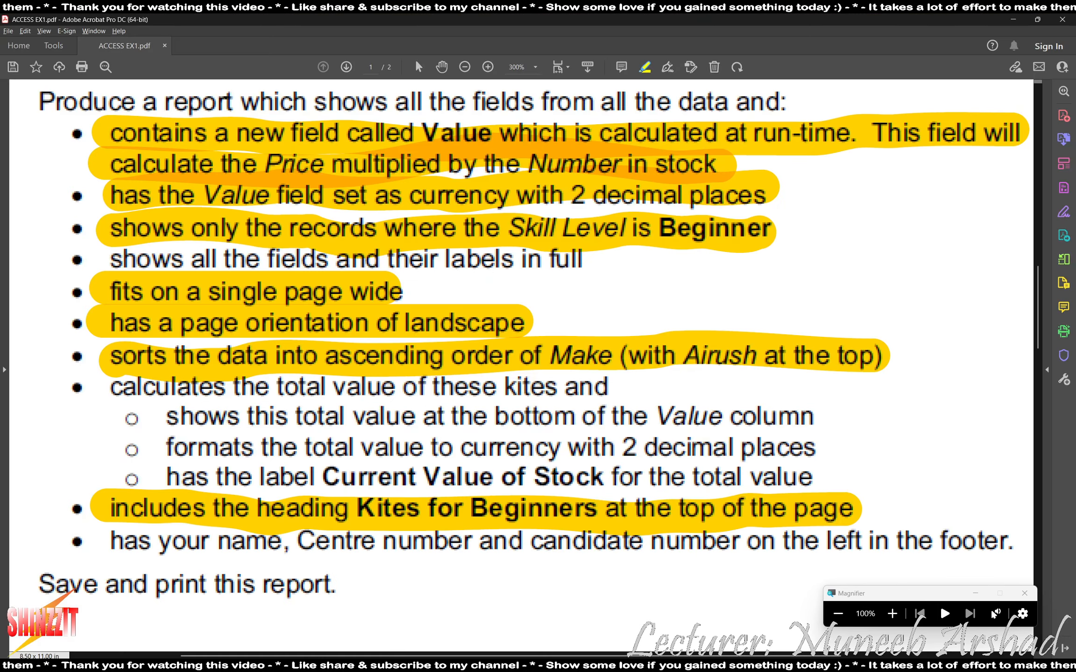
left_click_drag(109, 251, 598, 276)
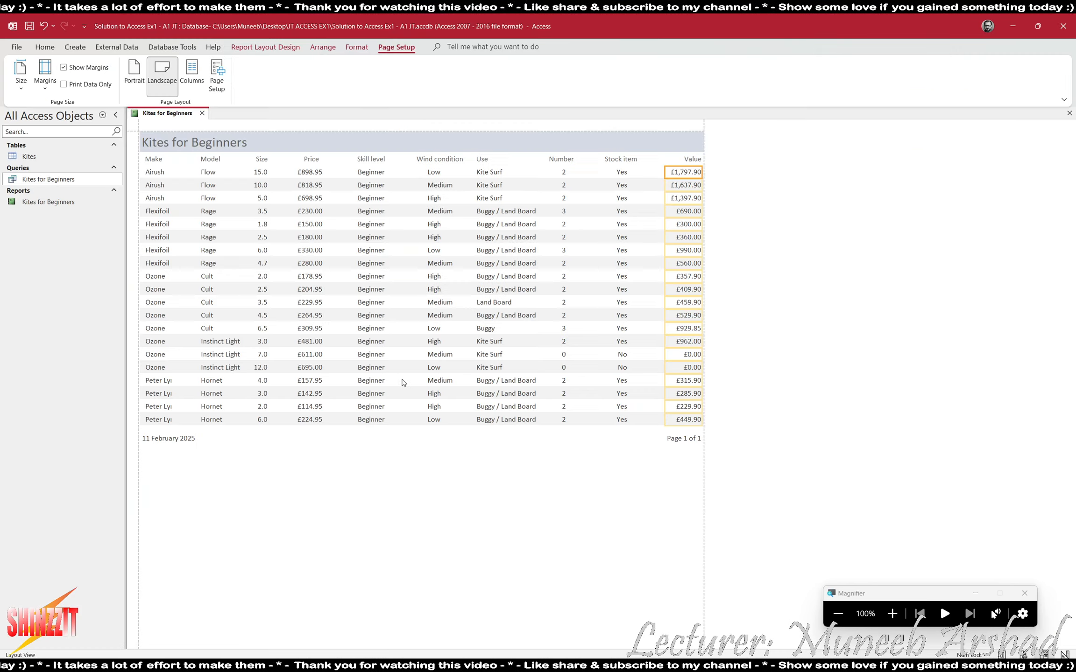
Step: Return to the Access report and add a Sum total to the Value column
left_click(892, 614)
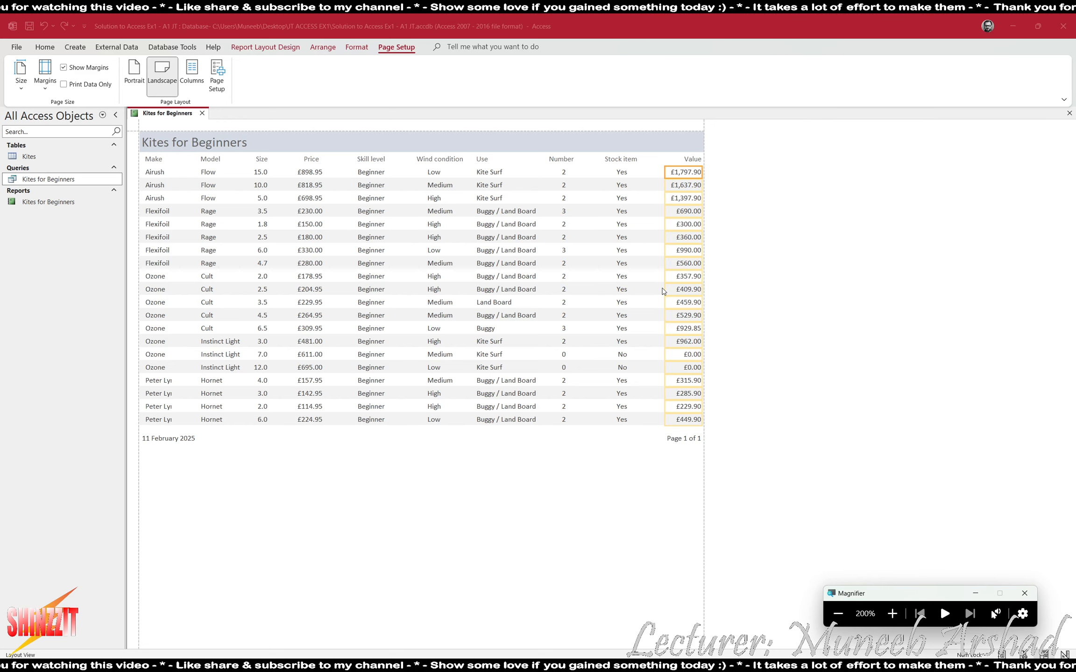
left_click(638, 220)
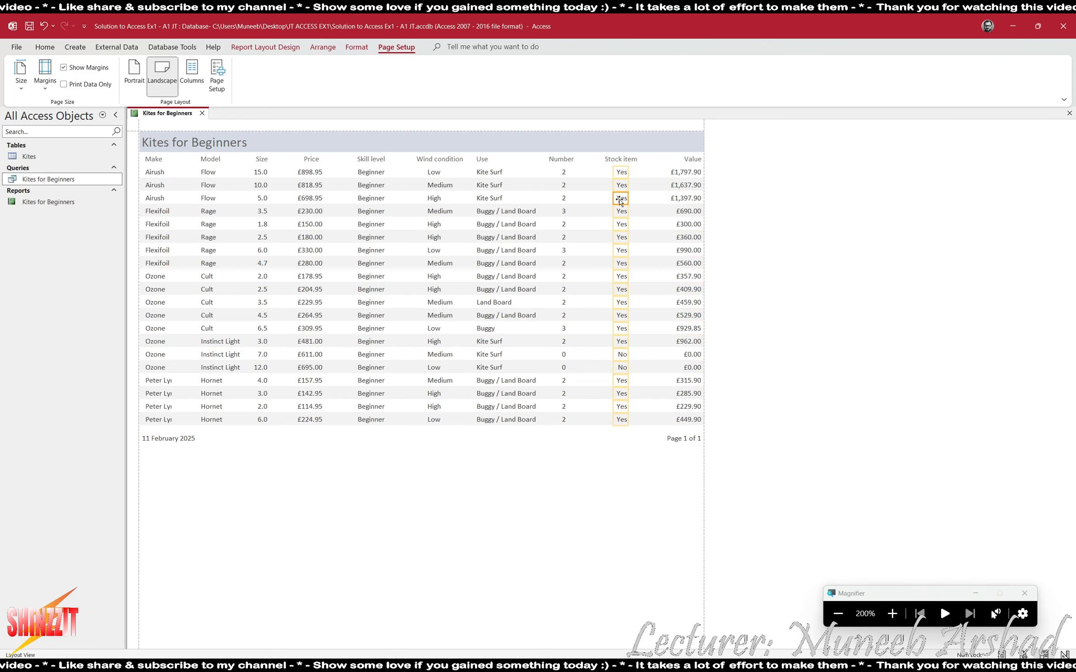
left_click(672, 176)
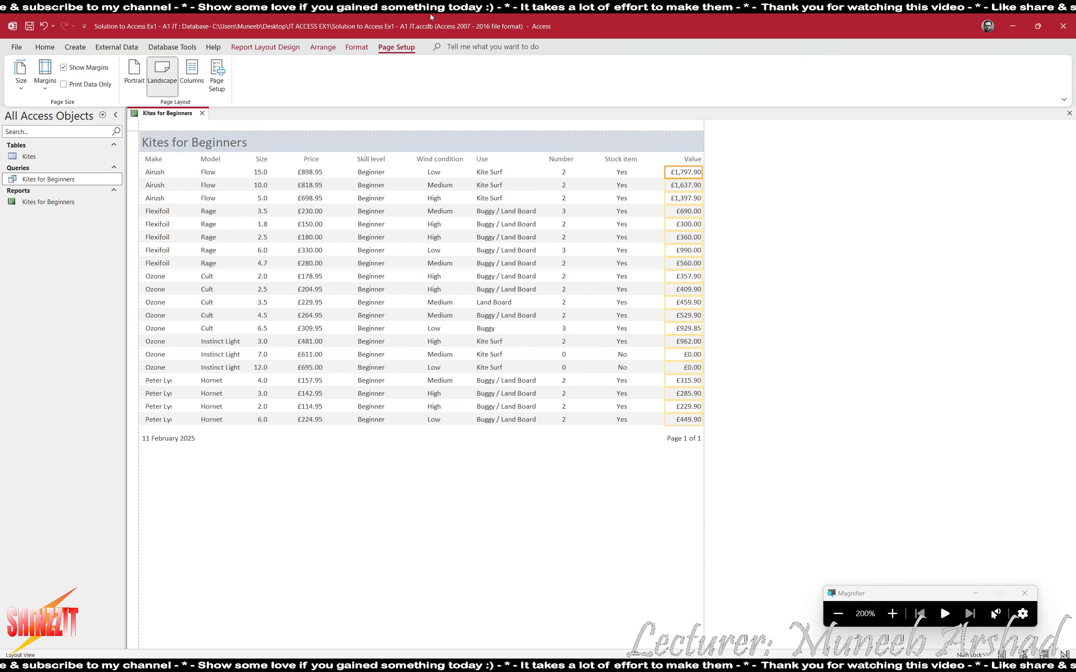
left_click(265, 47)
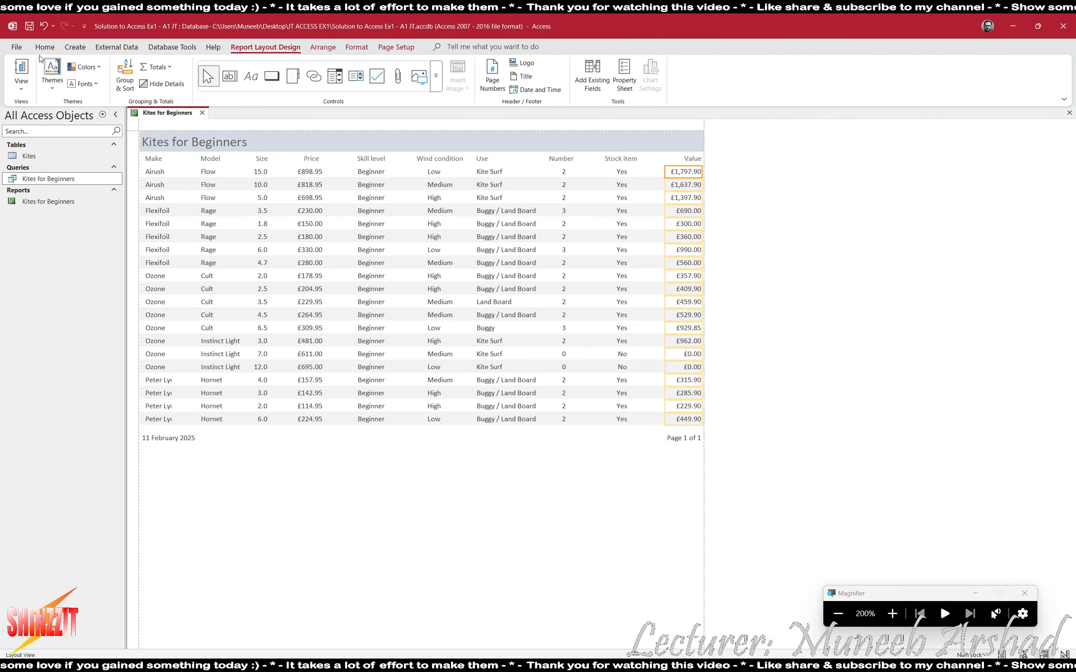
left_click(167, 69)
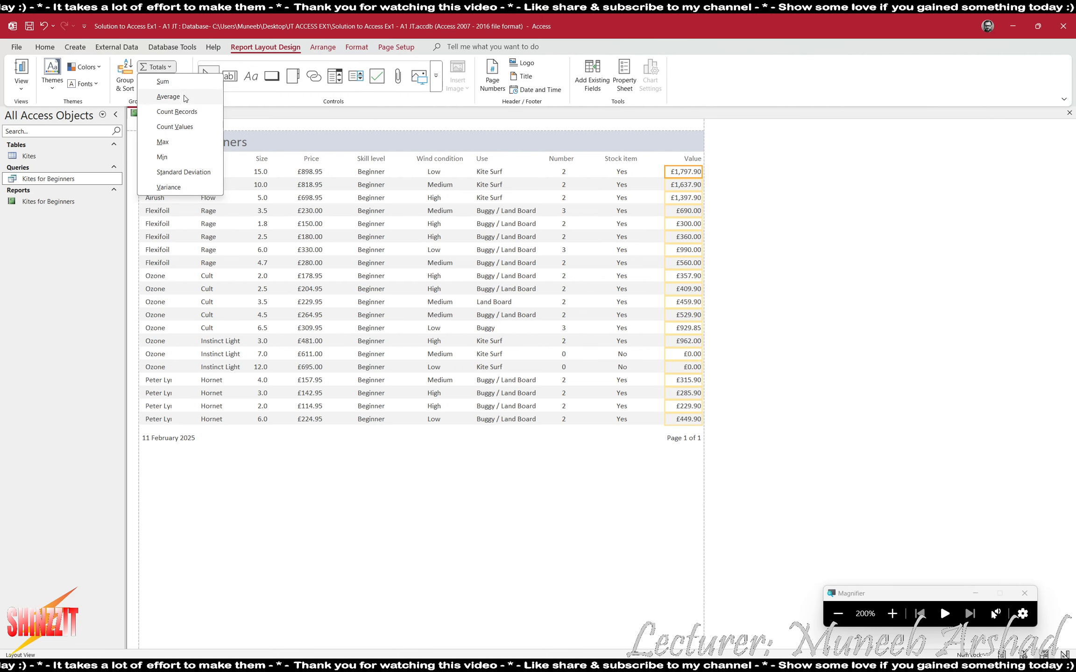
left_click(163, 82)
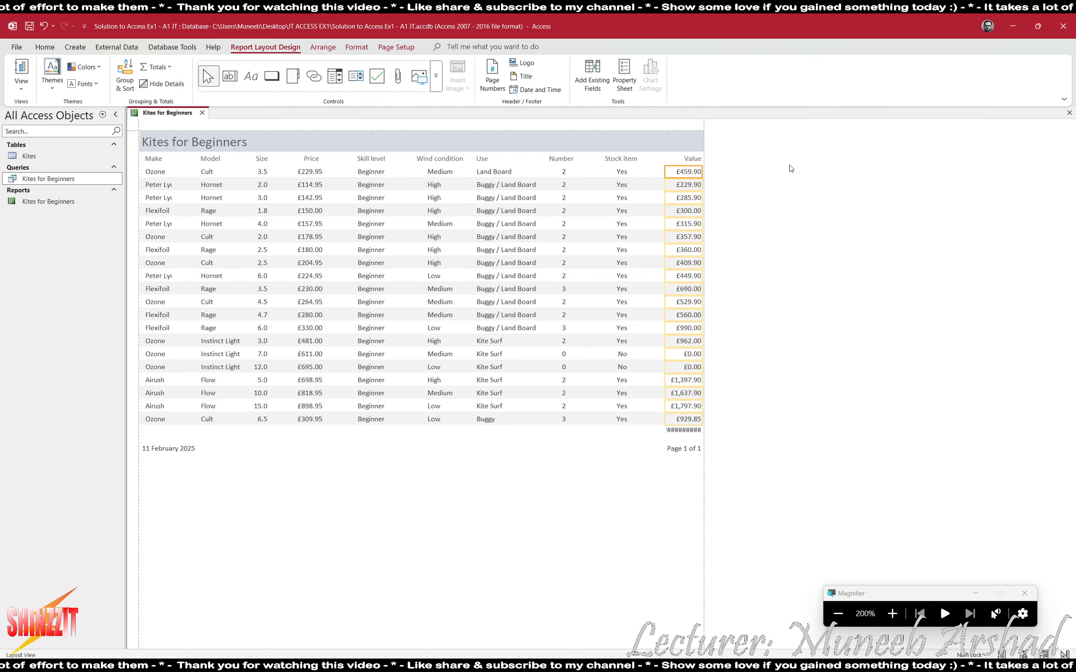
Step: Widen the total beneath the Value column from its left edge so the amount displays in full
left_click(684, 432)
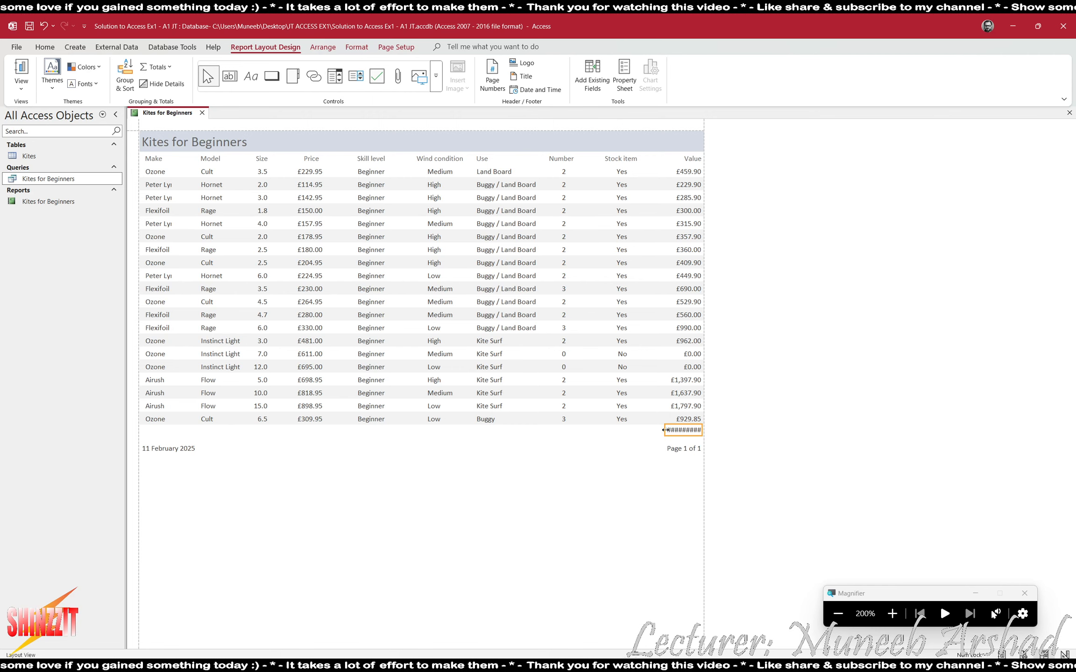
mouse_move(662, 432)
left_mouse_down()
mouse_move(642, 432)
mouse_move(662, 434)
left_mouse_up()
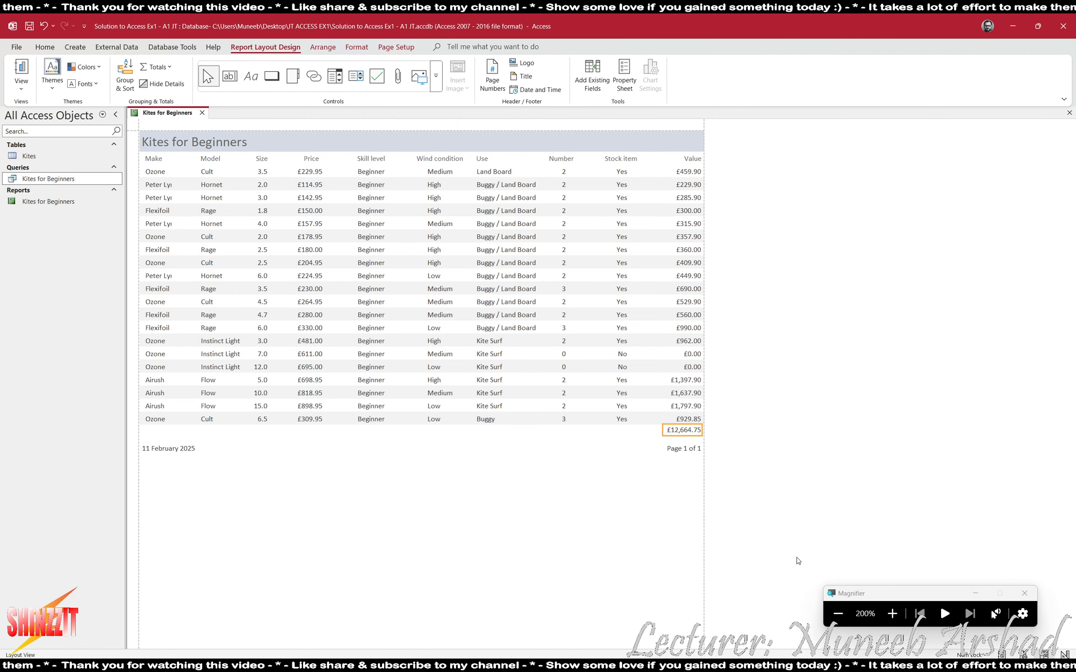
left_click(838, 613)
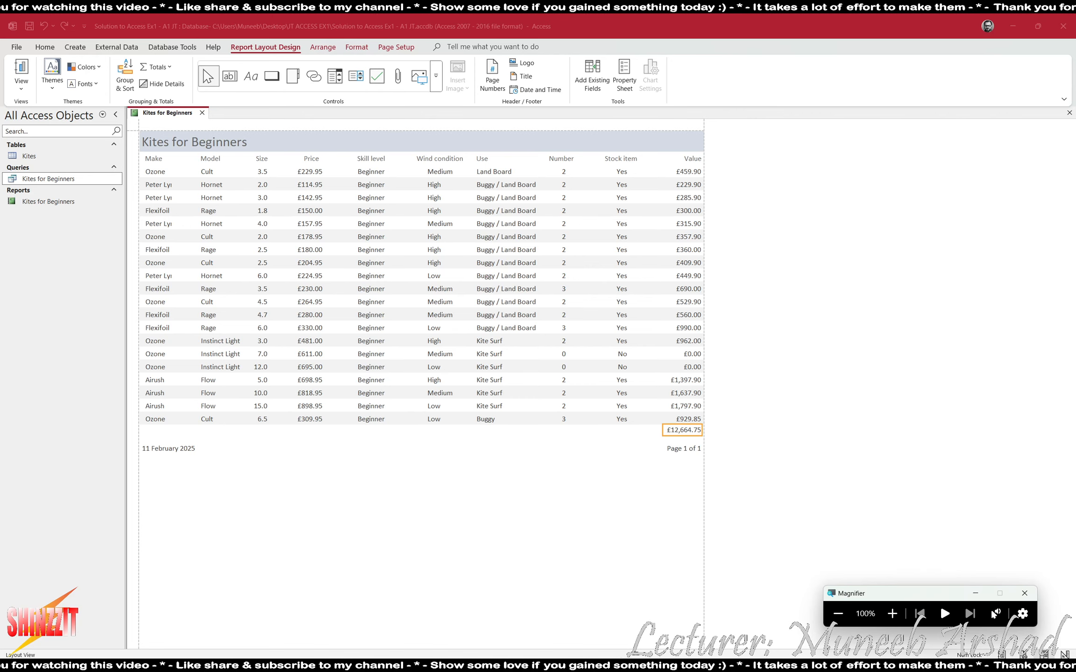
Step: Switch to ACCESS EX1.pdf in Acrobat and highlight the requirement to show the total value at the bottom of the Value column
key("alt+Tab")
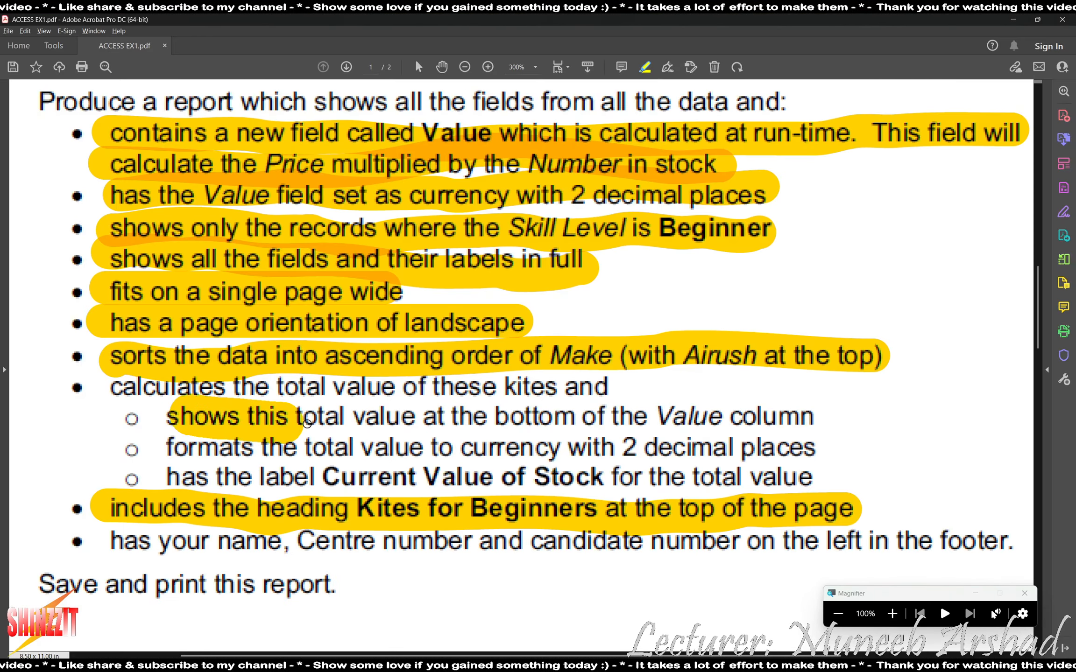
left_click_drag(307, 424, 643, 419)
left_click_drag(784, 413, 803, 413)
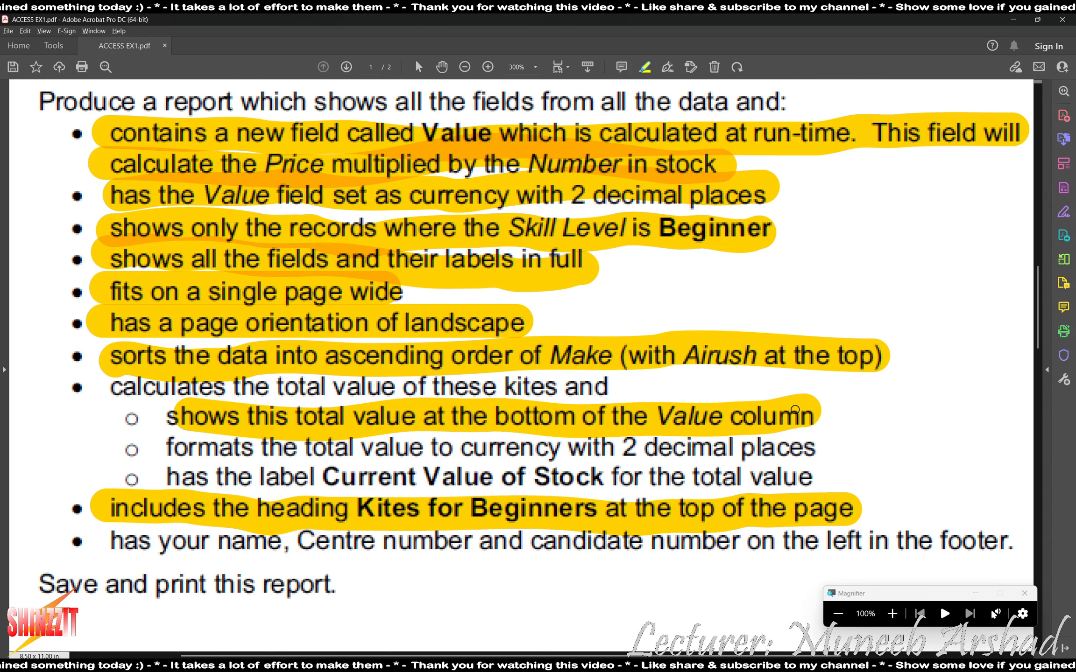
Step: Return to the Access report and examine its header, detail and footer sections and the Value controls in Design View
key("alt+Tab")
key("alt+Tab")
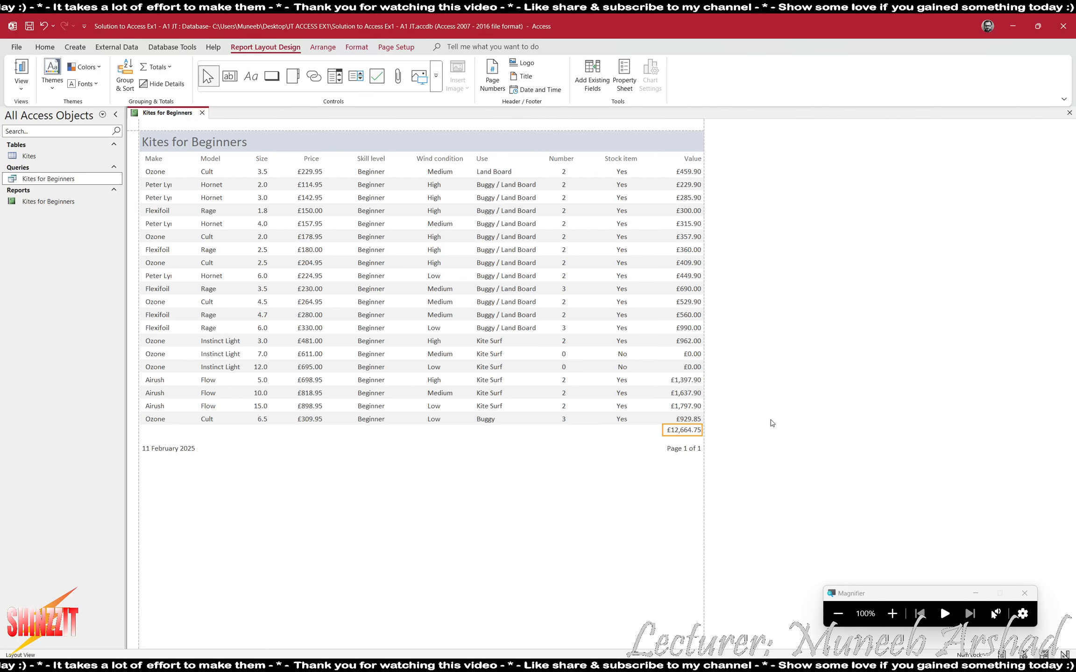
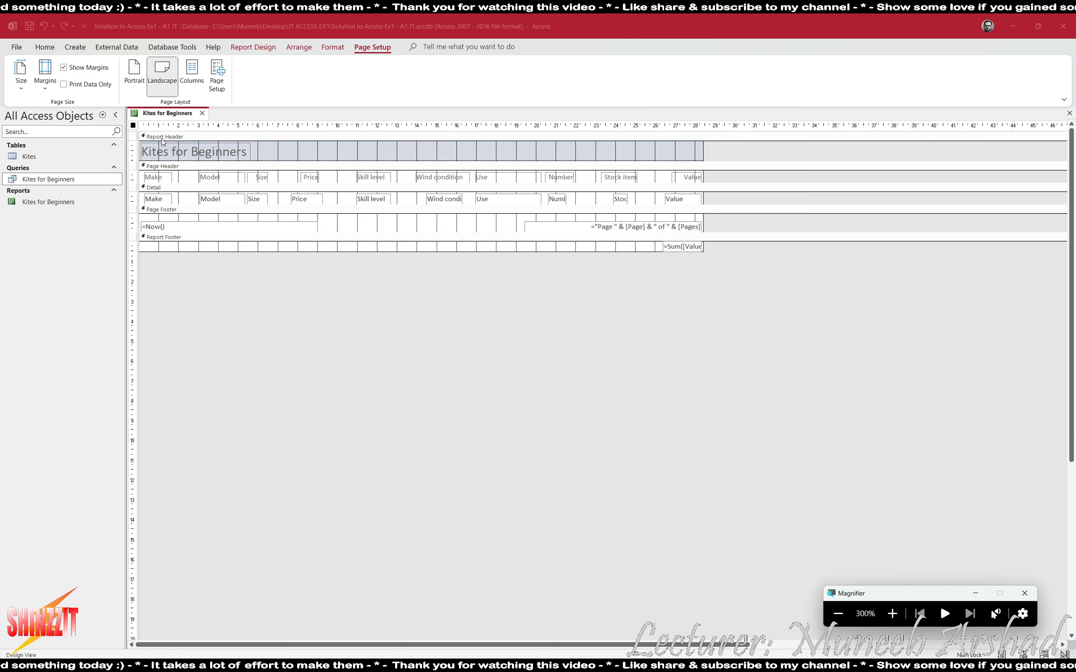
left_click(177, 166)
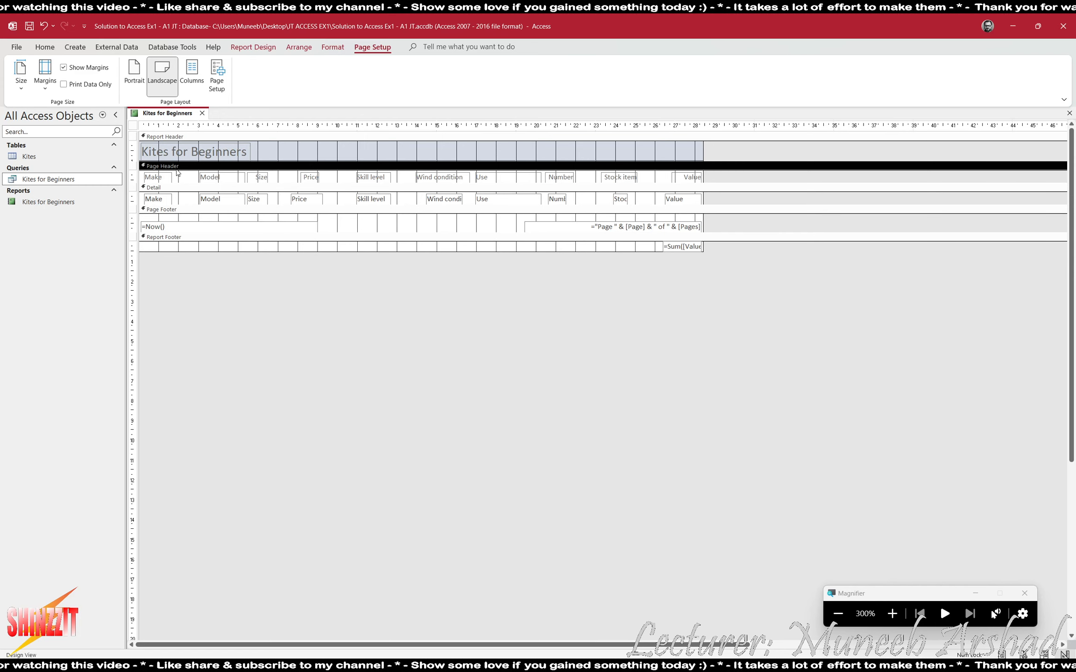
left_click(151, 188)
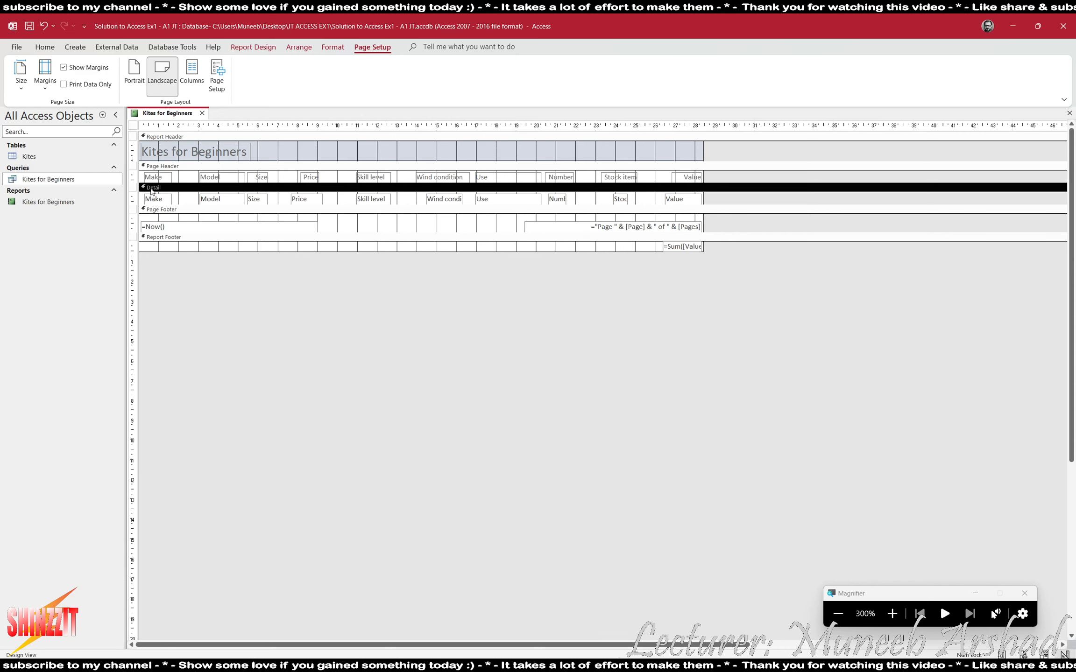
left_click(187, 211)
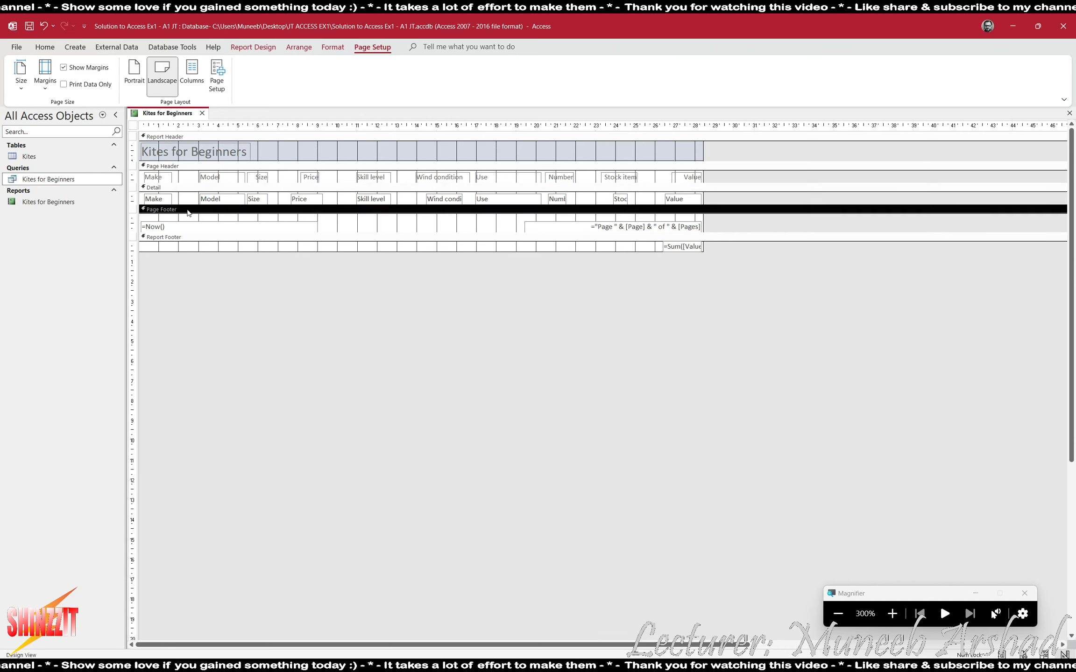
left_click(185, 239)
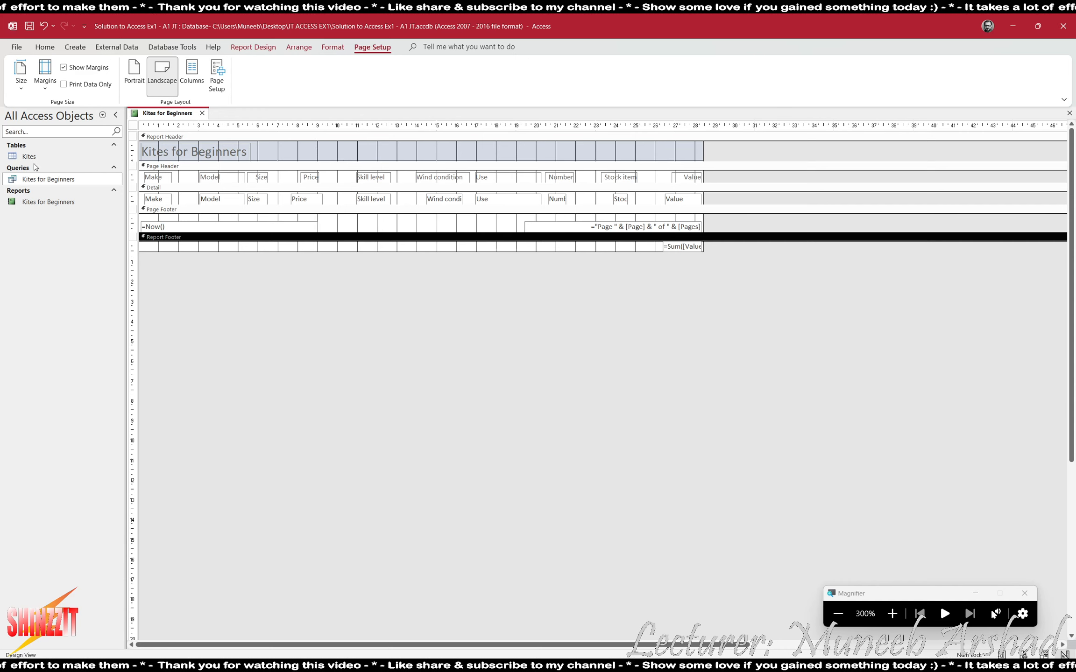
left_click(167, 198)
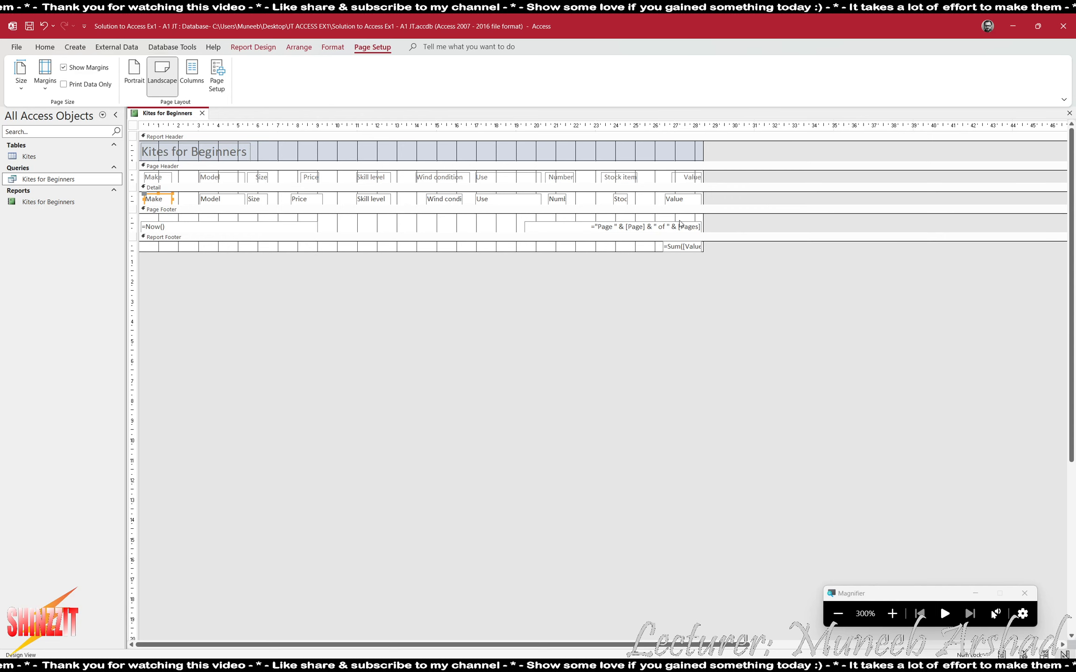
left_click(673, 246)
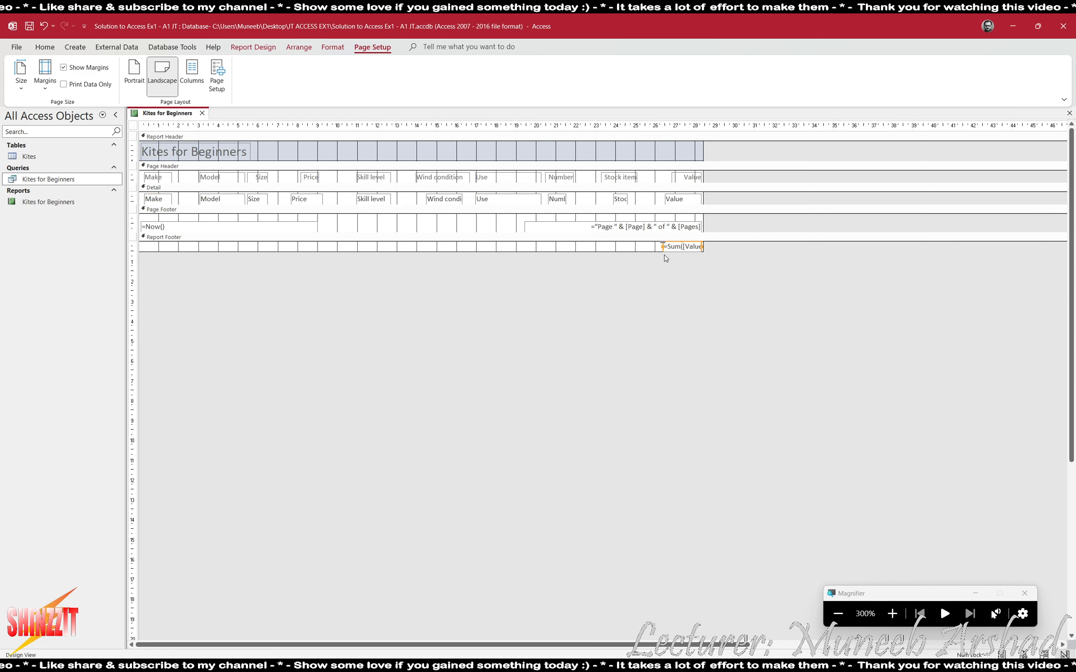
left_click(696, 179)
left_click(688, 199)
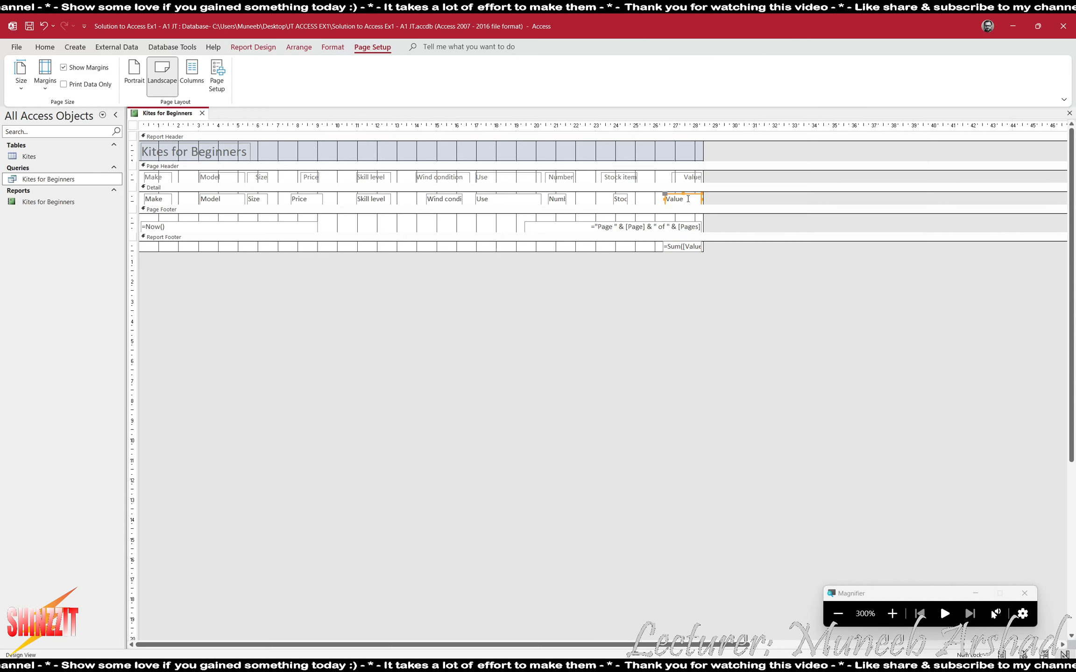
left_click(687, 246)
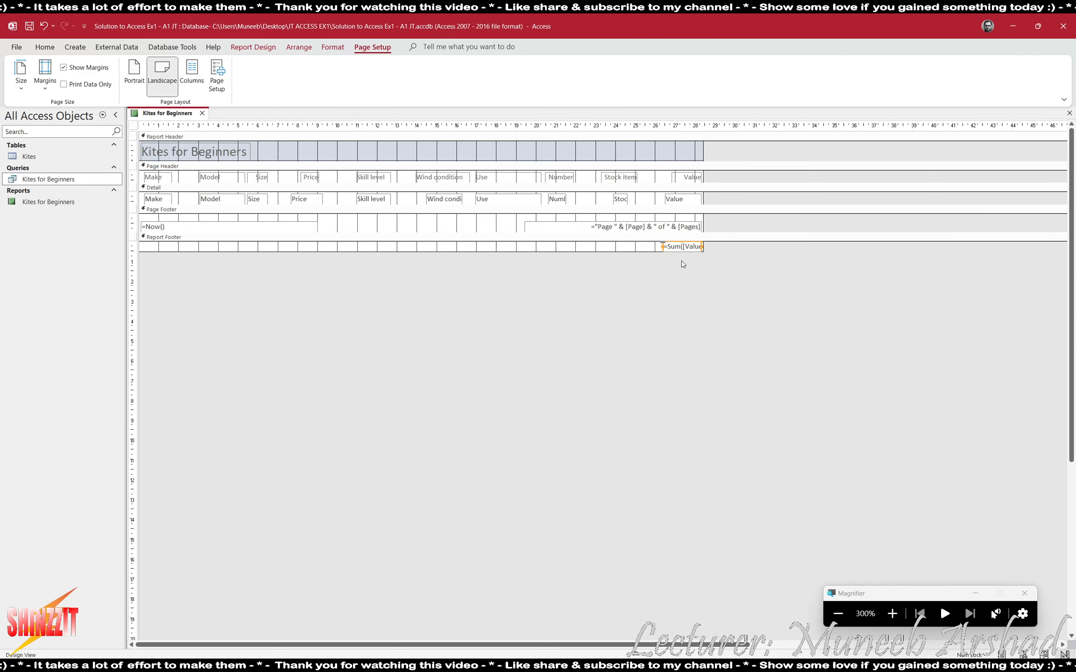
Step: Add a label reading "Current value of stock" in the Report Footer, just before the Value total
left_click(250, 48)
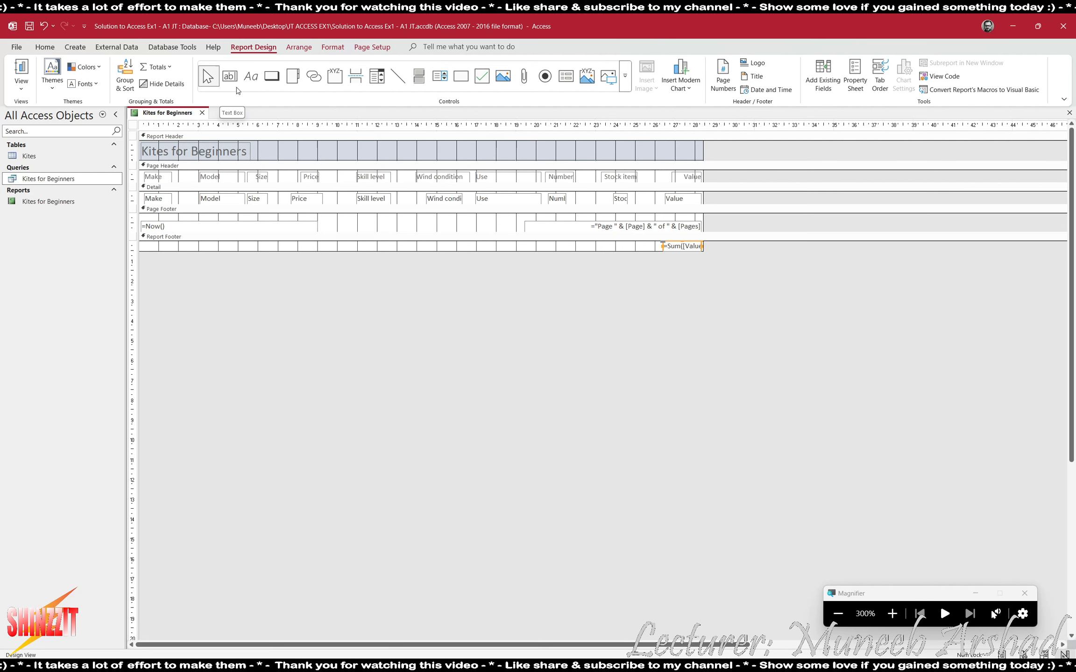
left_click(256, 81)
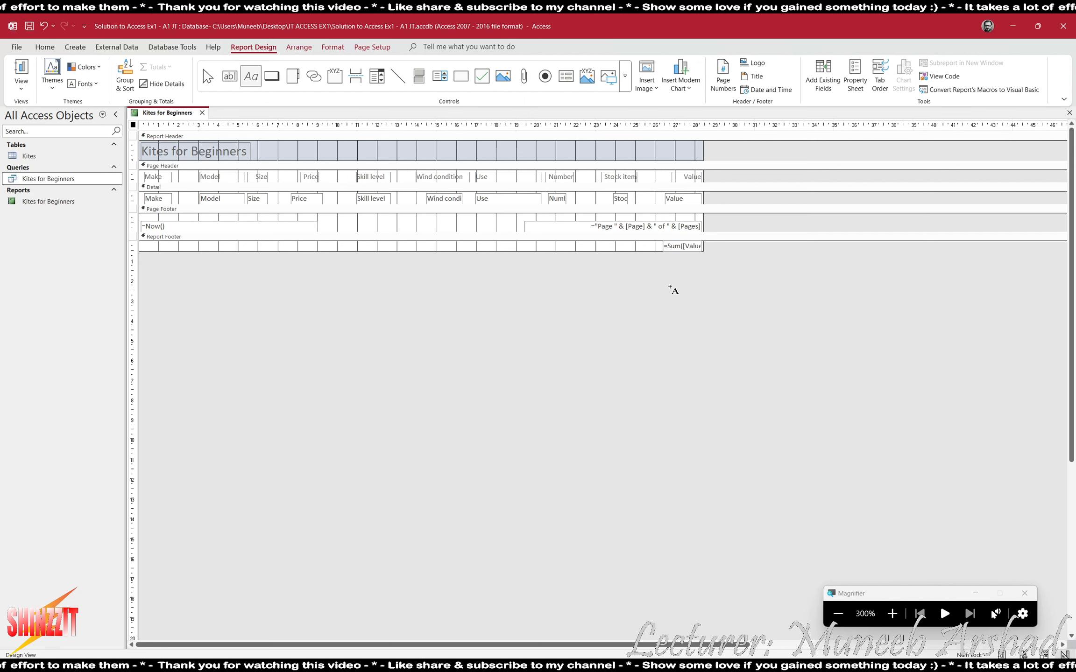
left_click_drag(580, 241, 656, 250)
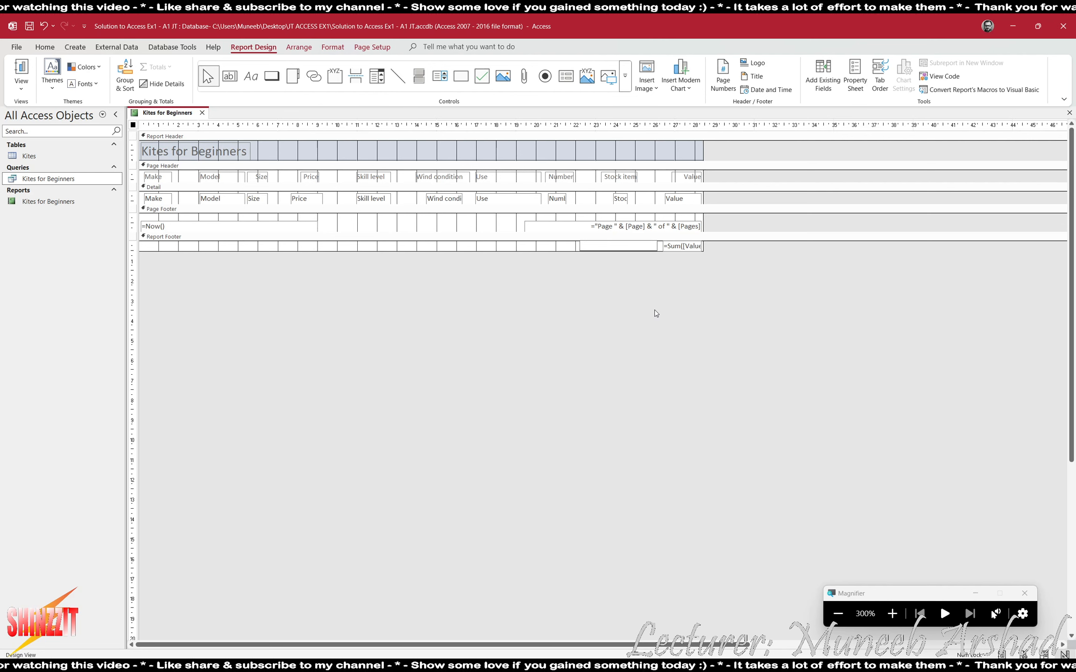
type("Current va")
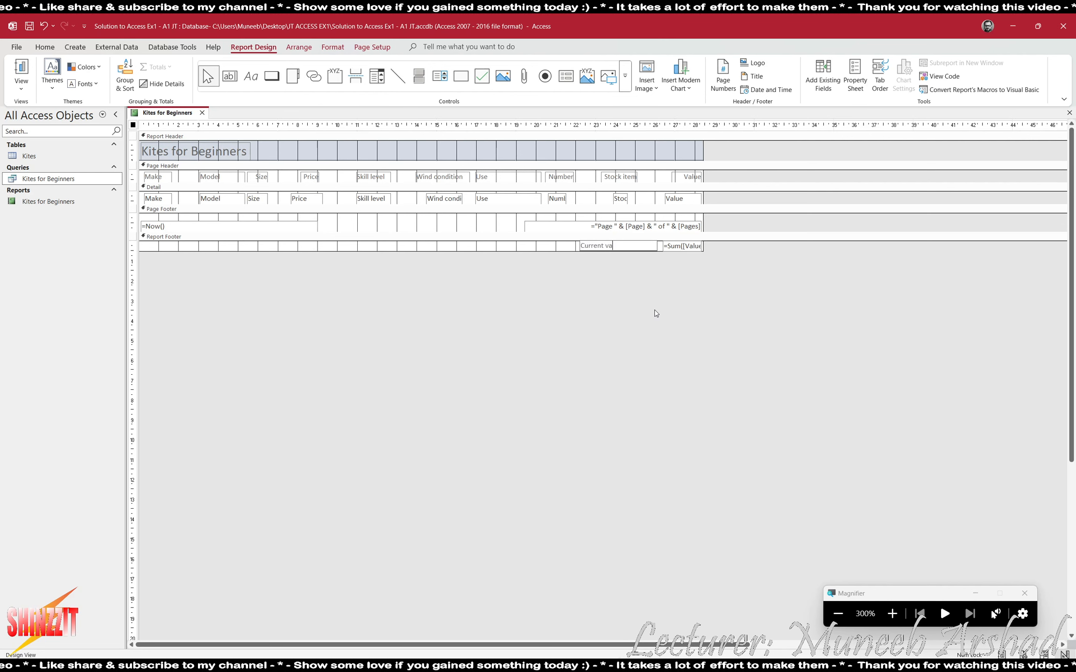
type("lue of stock")
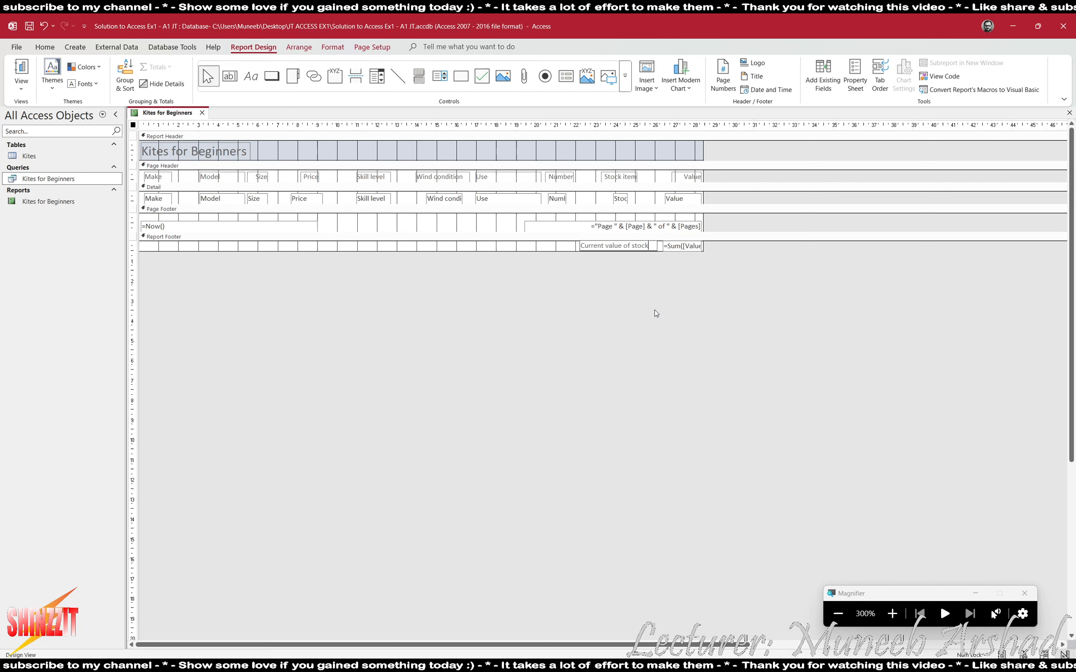
key("Return")
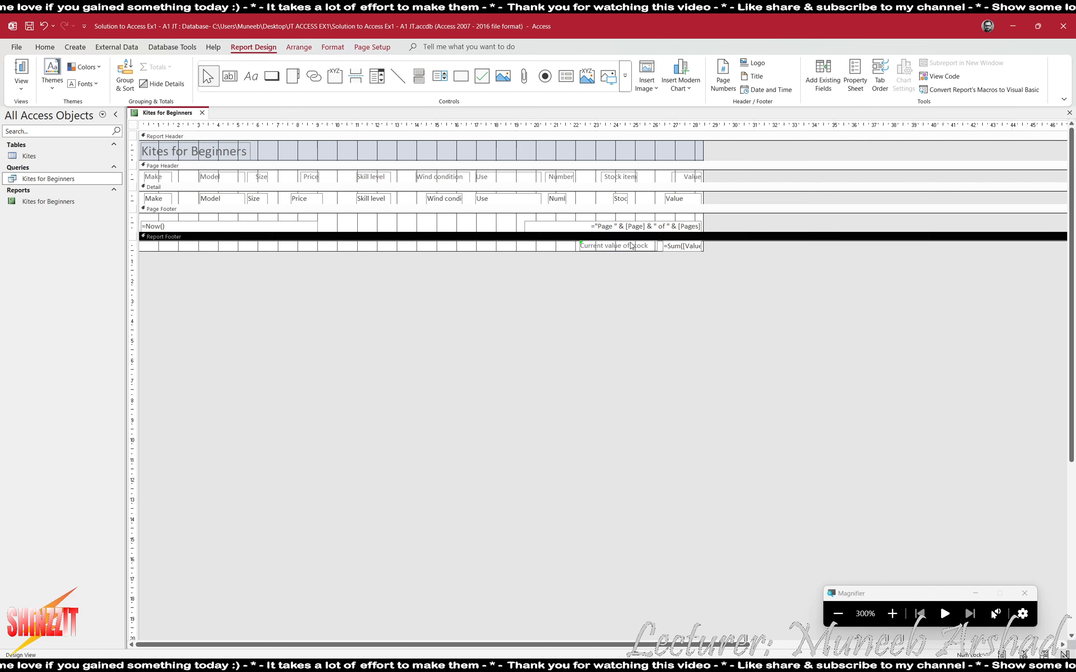
Step: Nudge the "Current value of stock" label rightward towards the Value total in the Report Footer
key("Right")
key("Right")
key("Right")
key("Right")
key("Right")
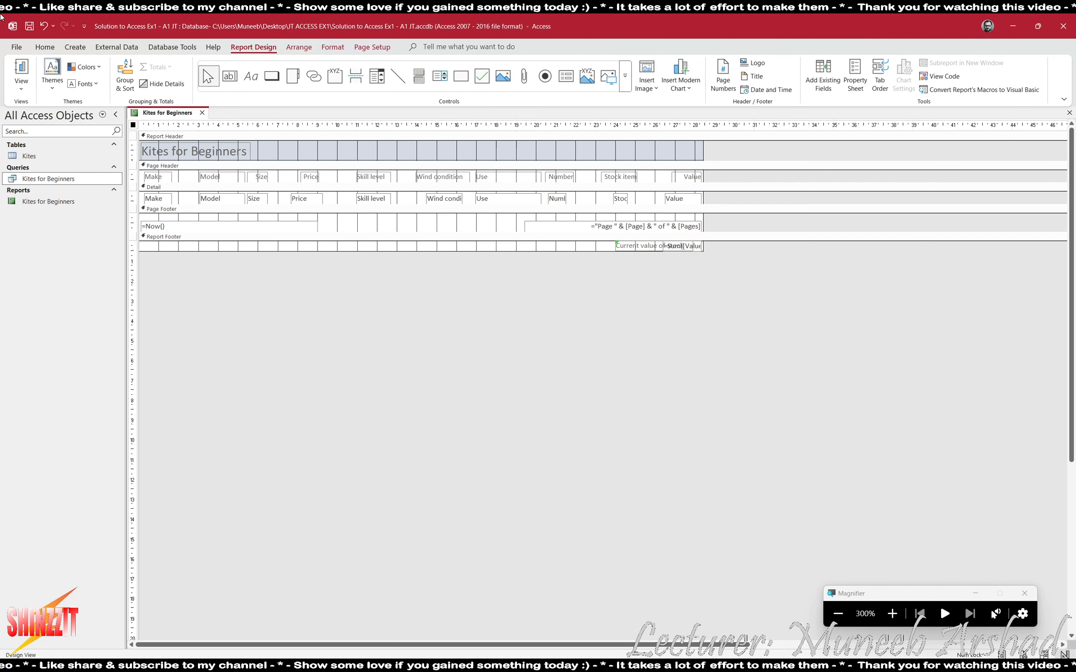
Step: Switch the report to Layout View and reposition the "Current value of stock" label directly beside the total without covering the amount
left_click(19, 89)
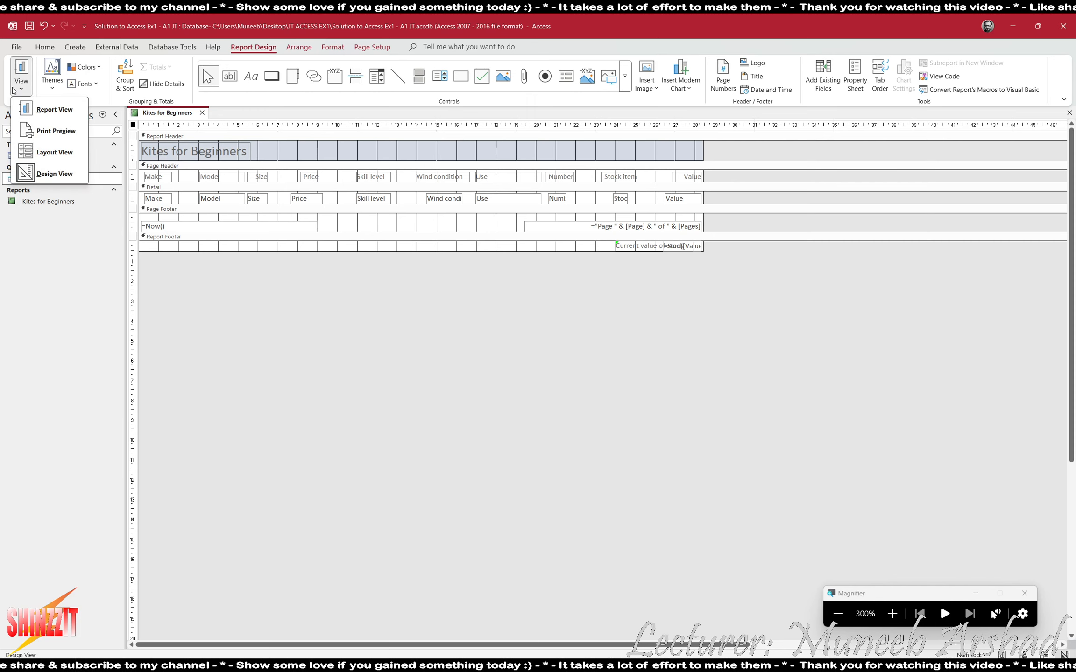
left_click(52, 152)
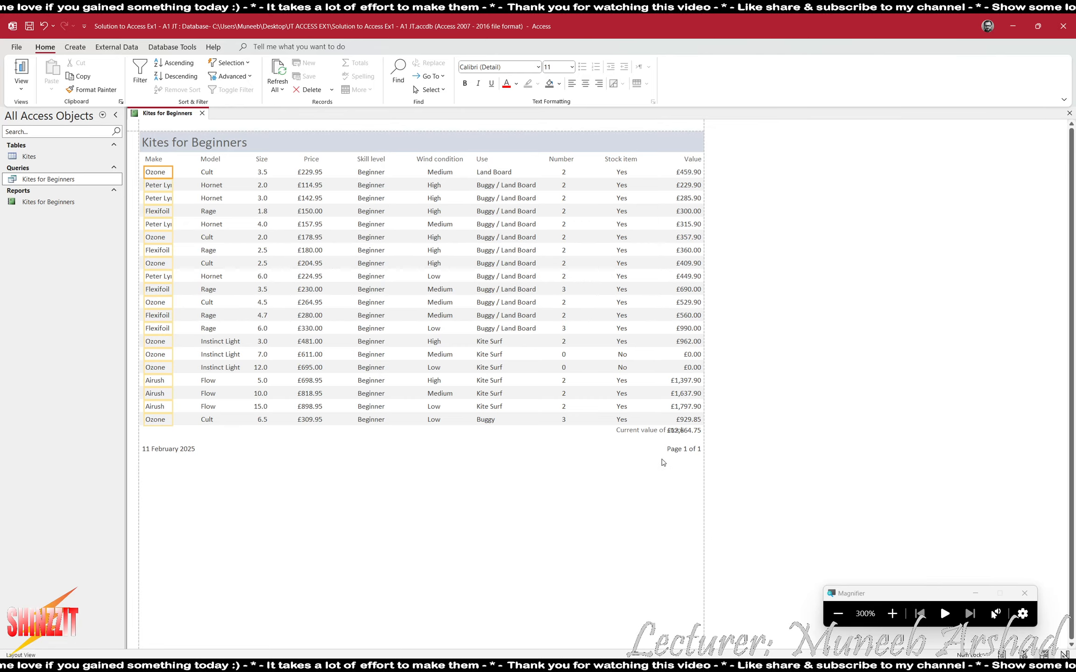
left_click(666, 430)
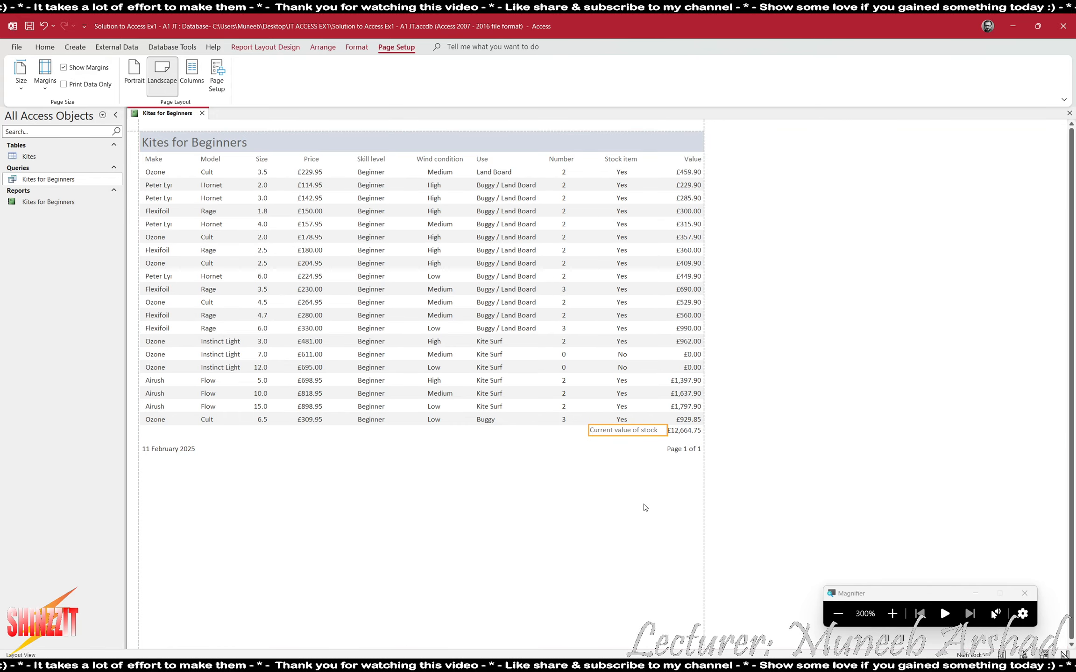
key("Right")
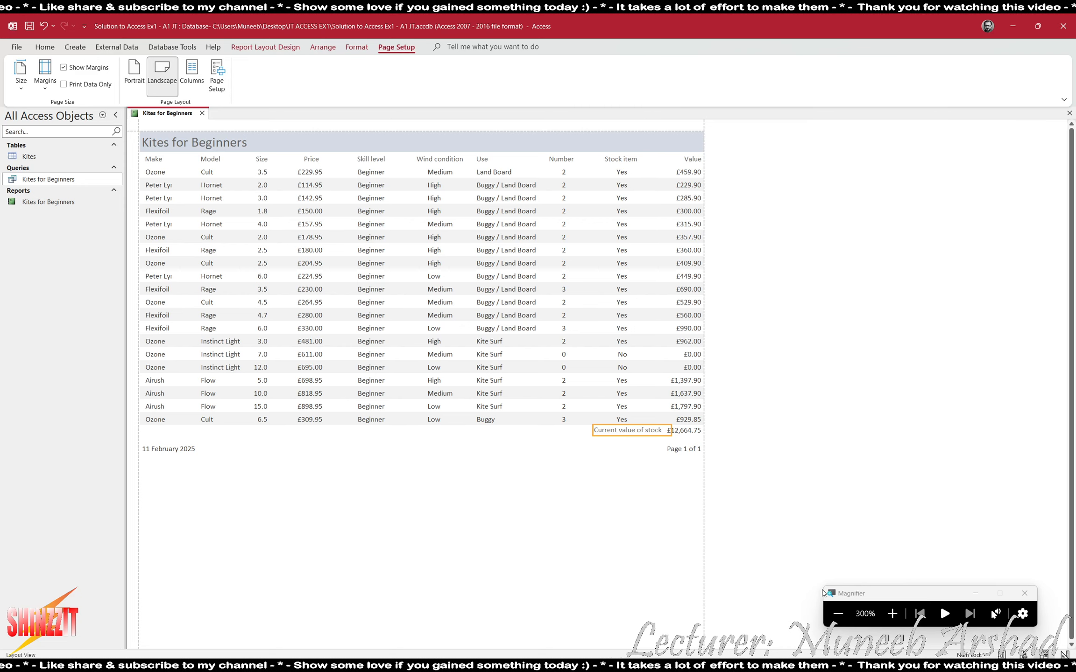
left_click(842, 615)
left_click(842, 615)
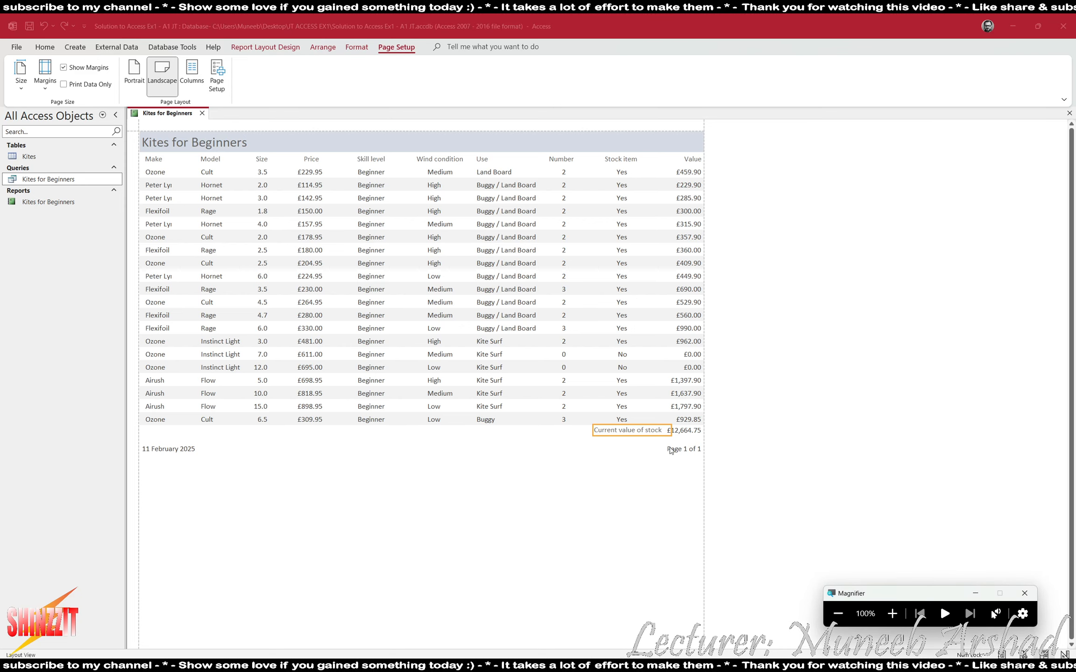
left_click(563, 500)
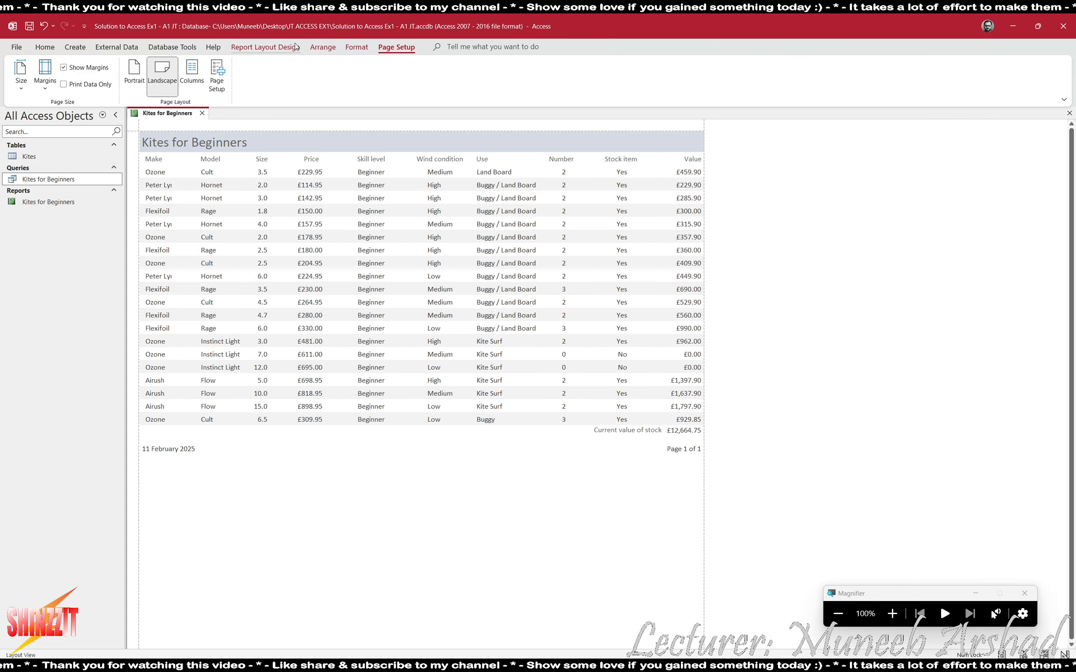
Step: Switch the Kites for Beginners report back to Design View
left_click(265, 47)
left_click(21, 84)
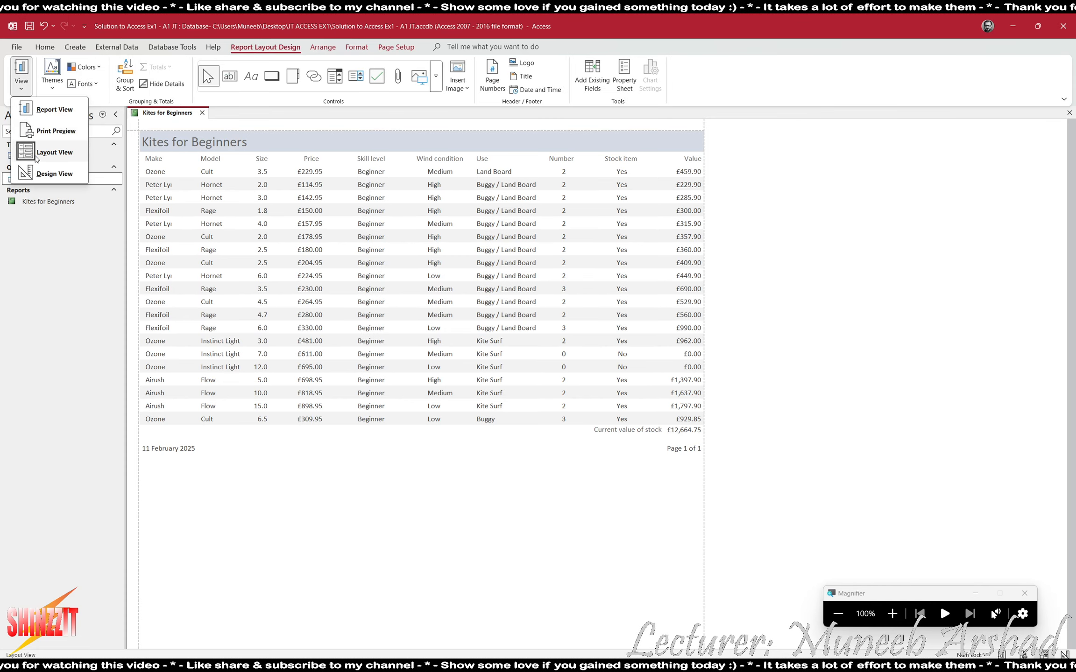
left_click(54, 177)
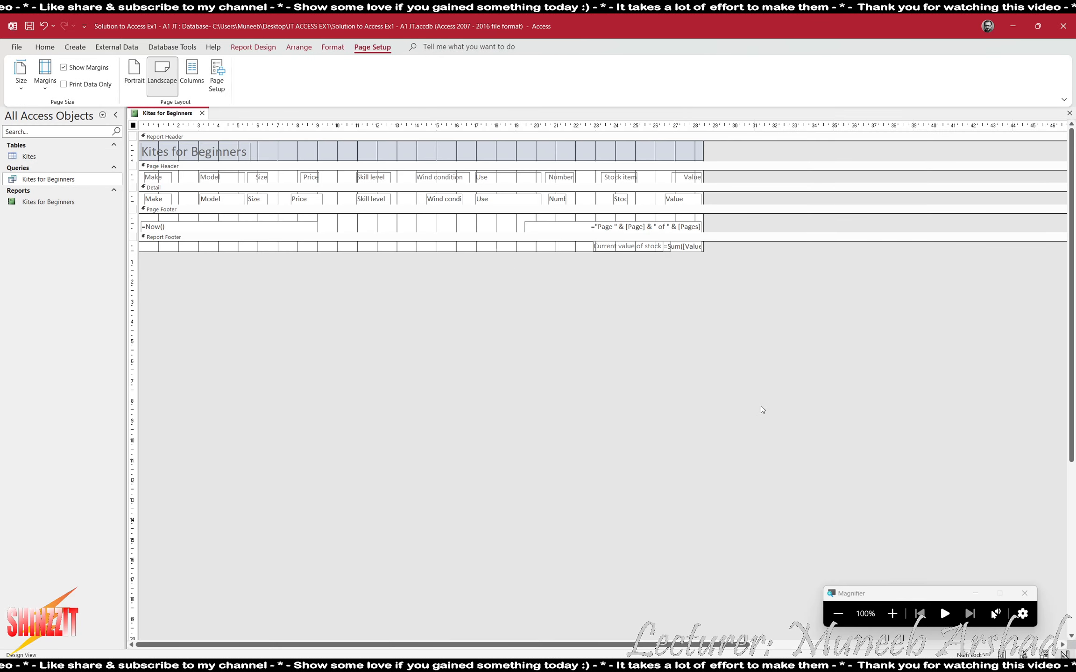
left_click(889, 614)
left_click(892, 614)
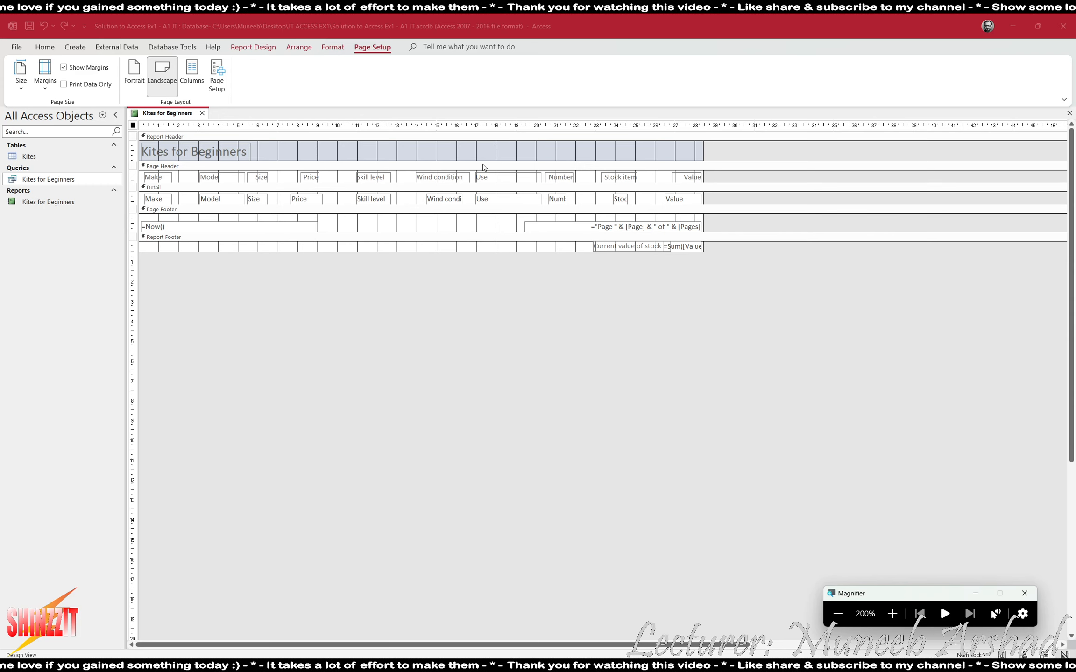
Step: Try moving the "Current value of stock" label far down below the Value total, and undo the move
left_click(633, 248)
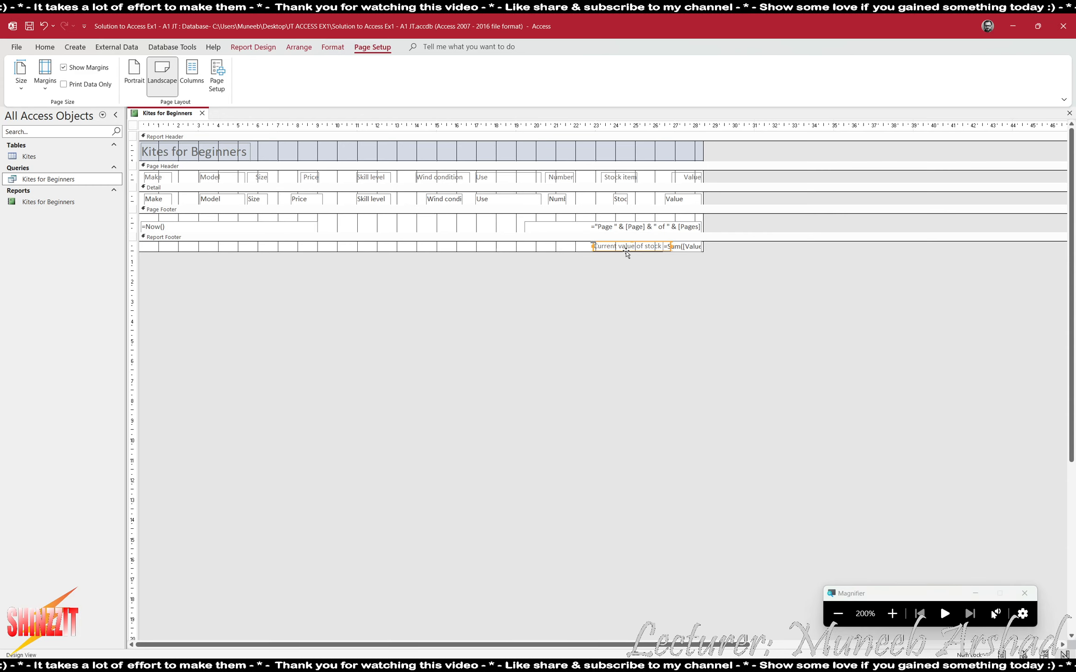
left_click_drag(631, 253, 565, 344)
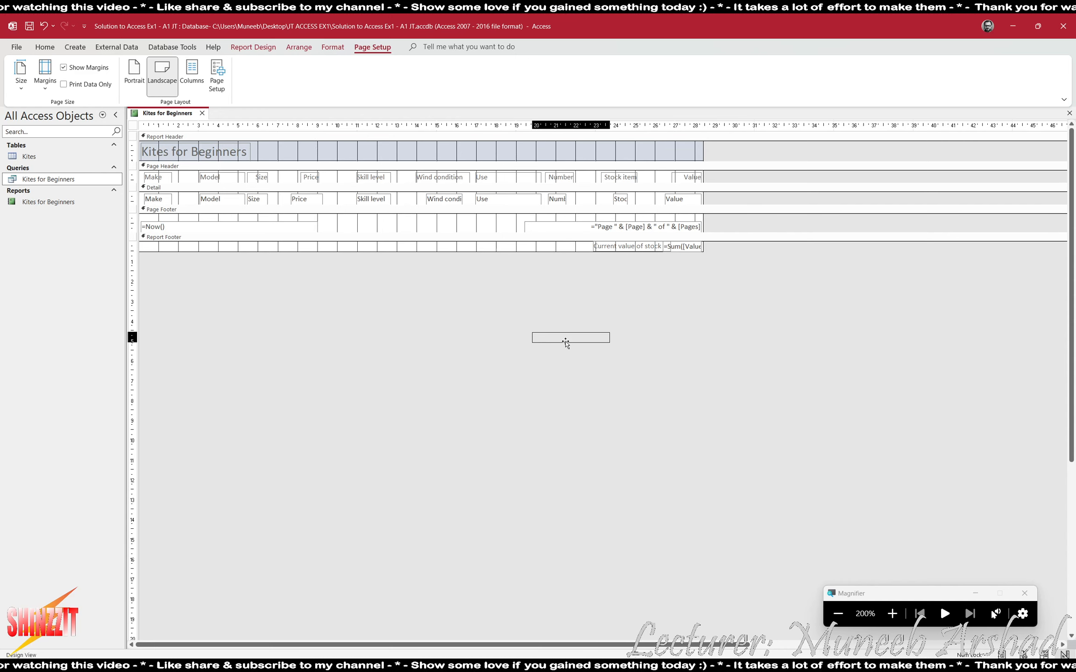
left_click_drag(566, 343, 565, 343)
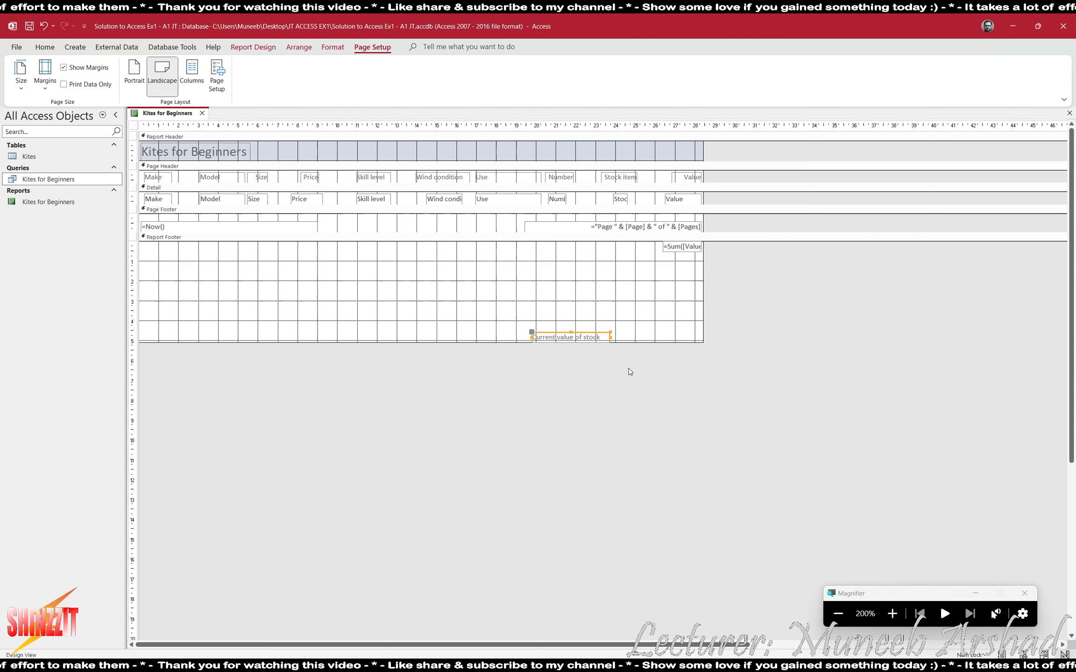
key("ctrl+z")
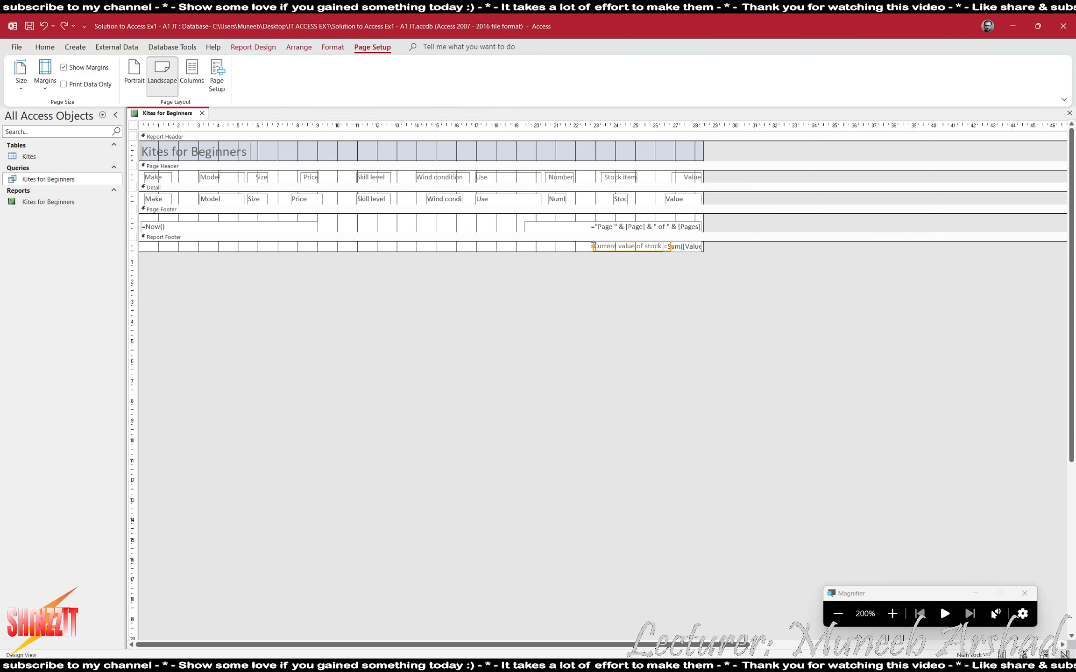
Step: Switch to ACCESS EX1.pdf in Acrobat and highlight the requirements for the total's currency format and its Current Value of Stock label
left_click(838, 614)
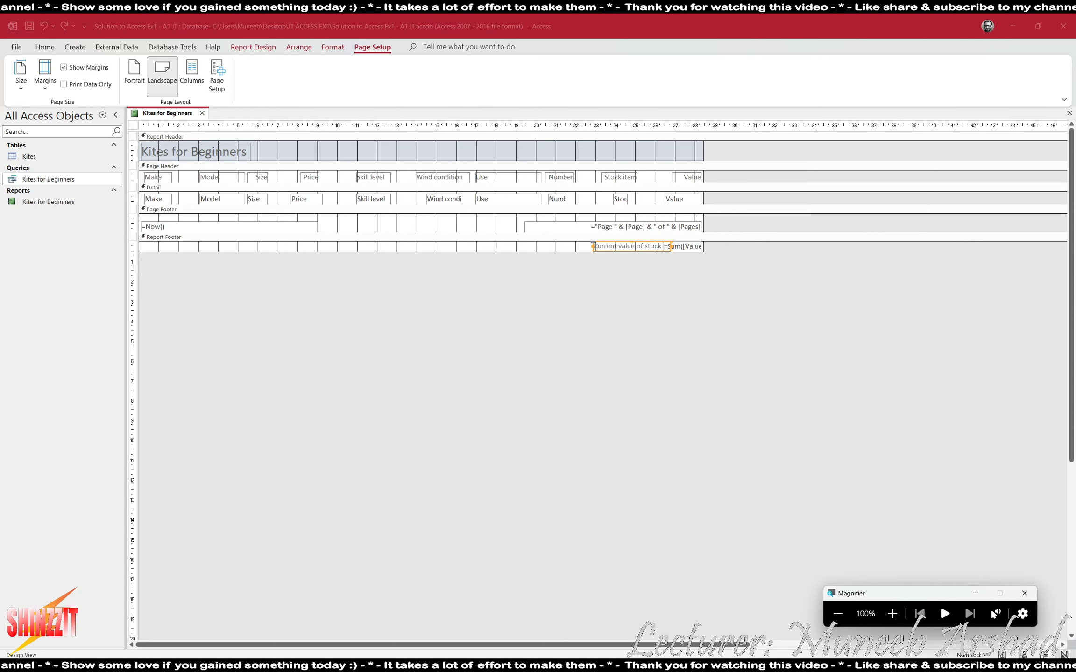
key("alt+Tab")
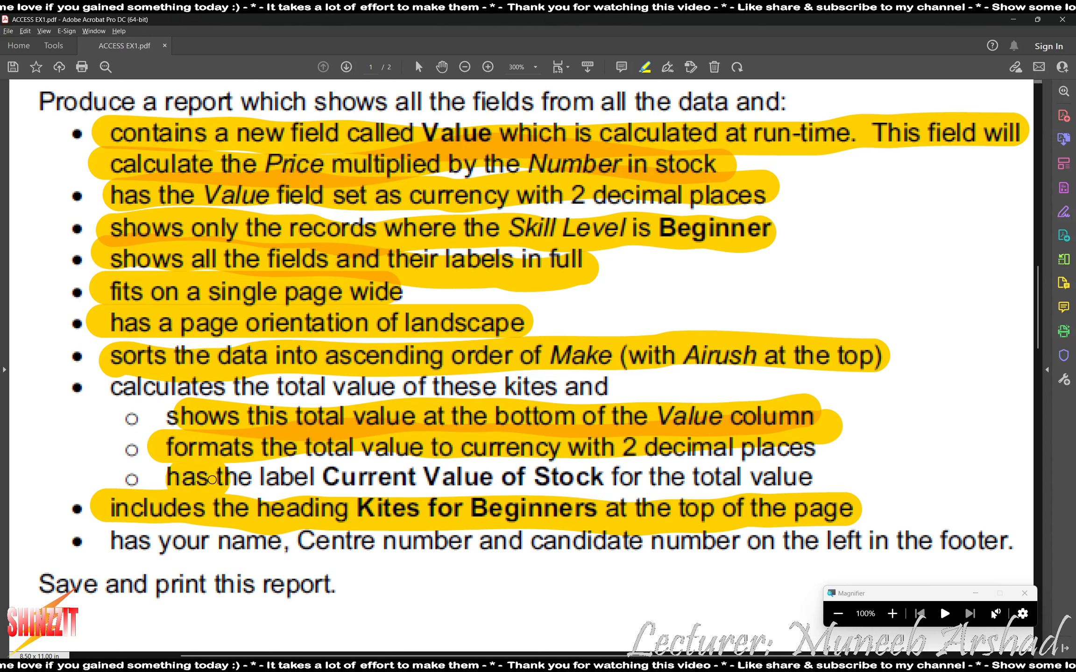
left_click_drag(213, 479, 808, 483)
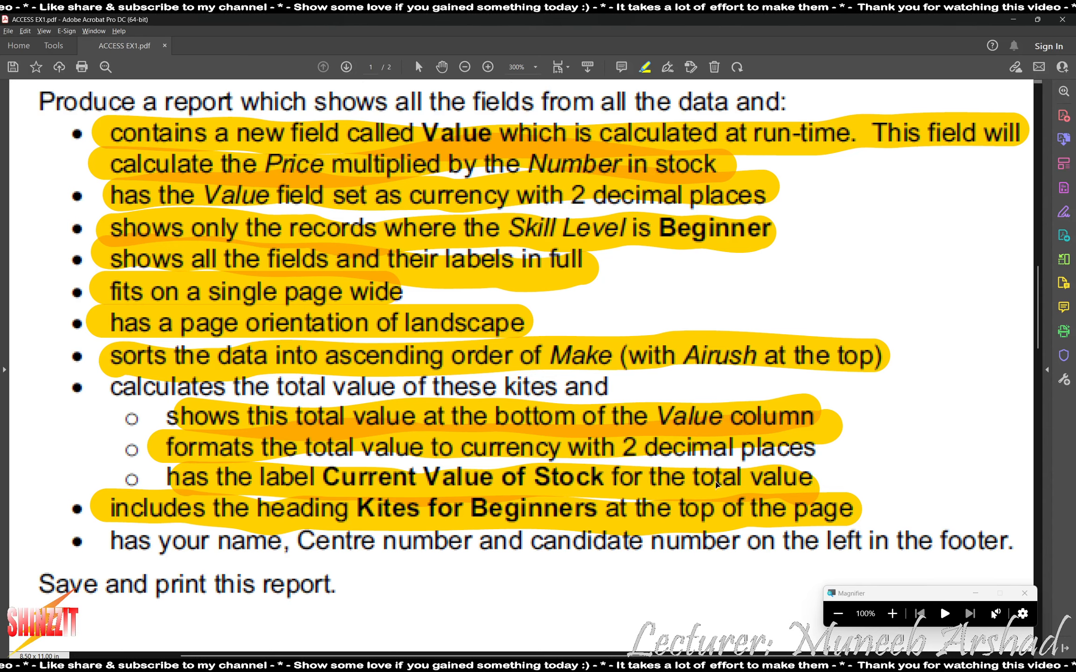
Step: Switch to Access, show the Kites for Beginners report in Print Preview, and magnify the screen to 200% to examine the labelled total
key("alt+Tab")
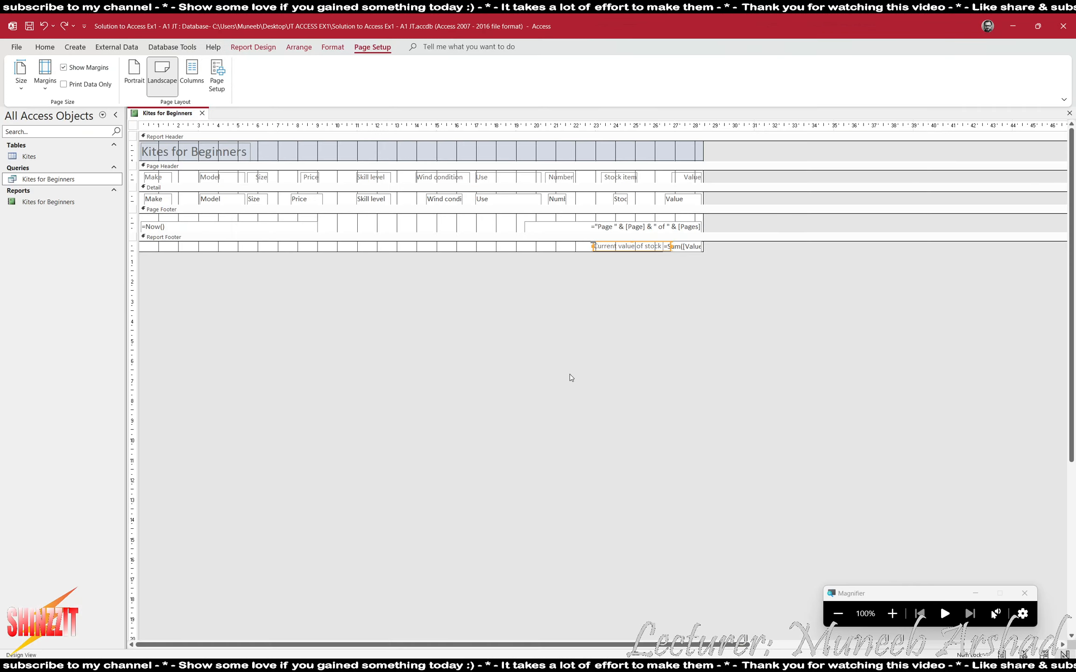
left_click(230, 46)
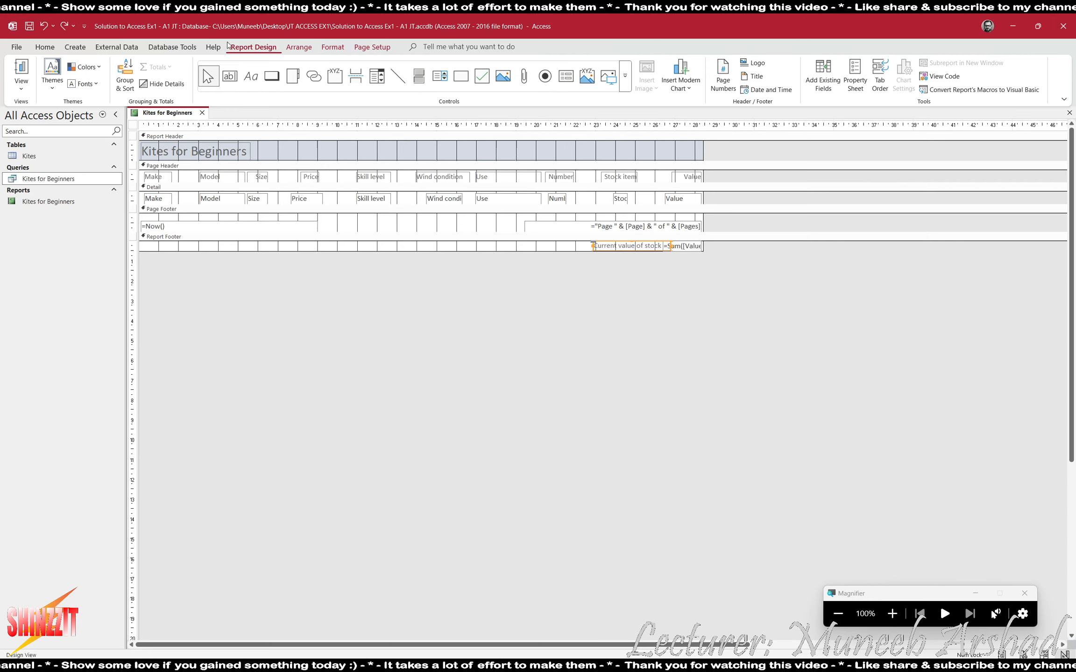
left_click(21, 81)
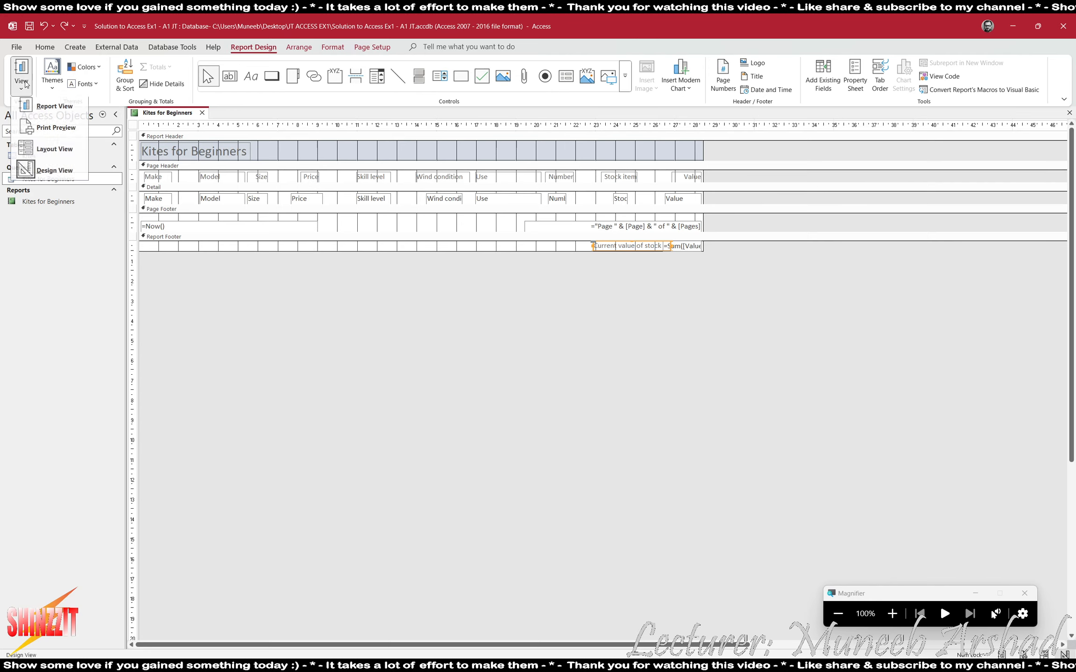
left_click(48, 130)
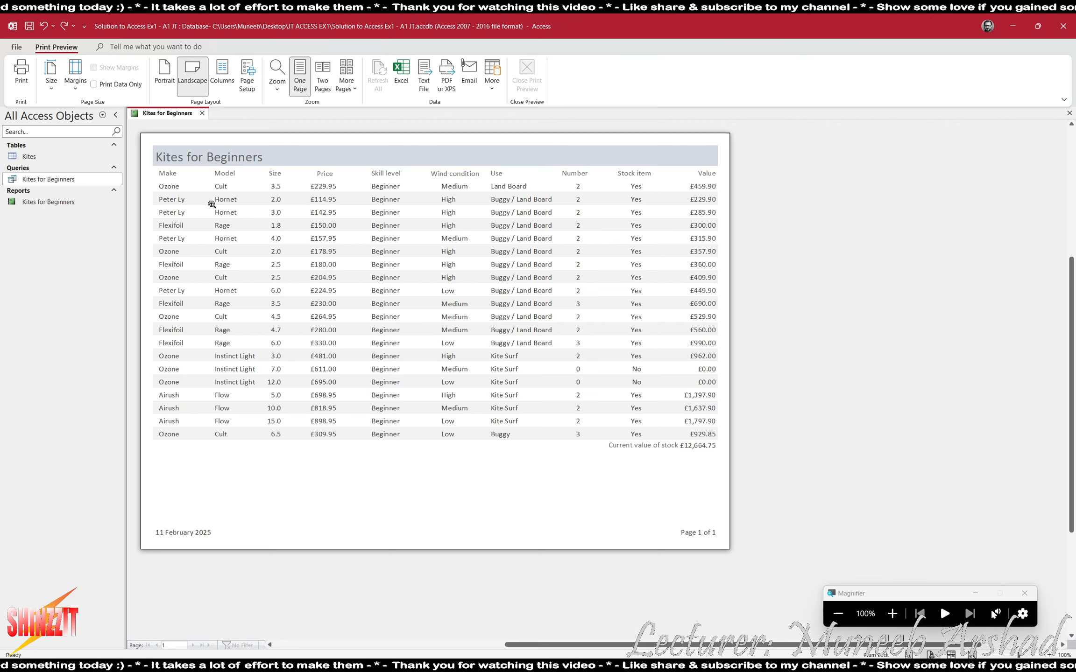
left_click(890, 620)
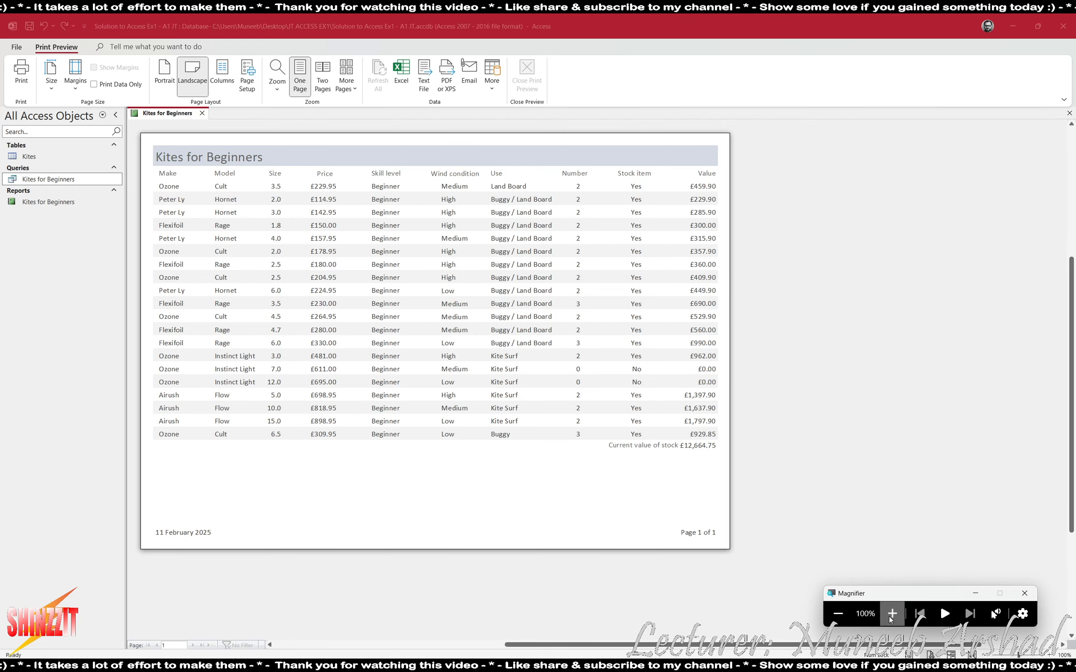
left_click(890, 620)
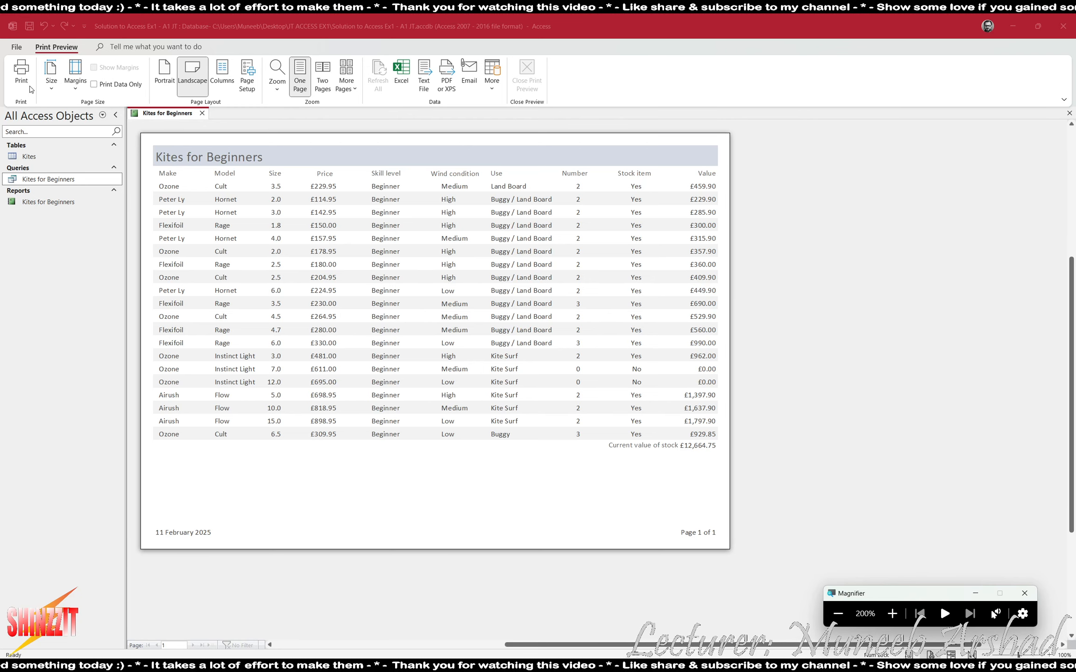
Step: Close the report's print preview, then return to ACCESS EX1.pdf in Acrobat and reset the screen magnification to 100%
left_click(225, 28)
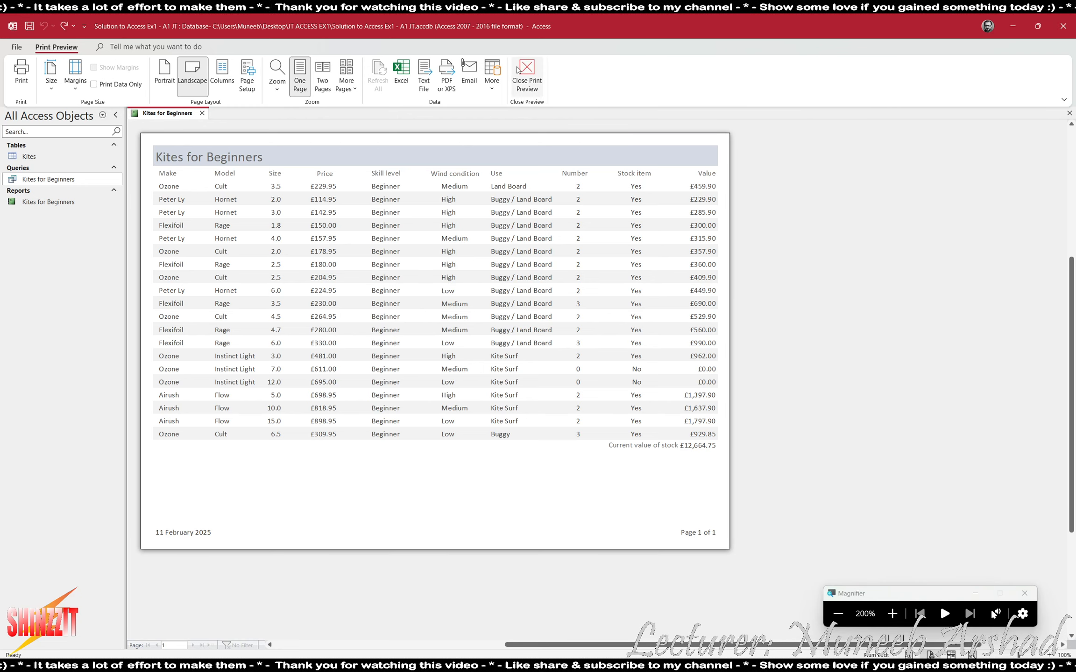
left_click(522, 73)
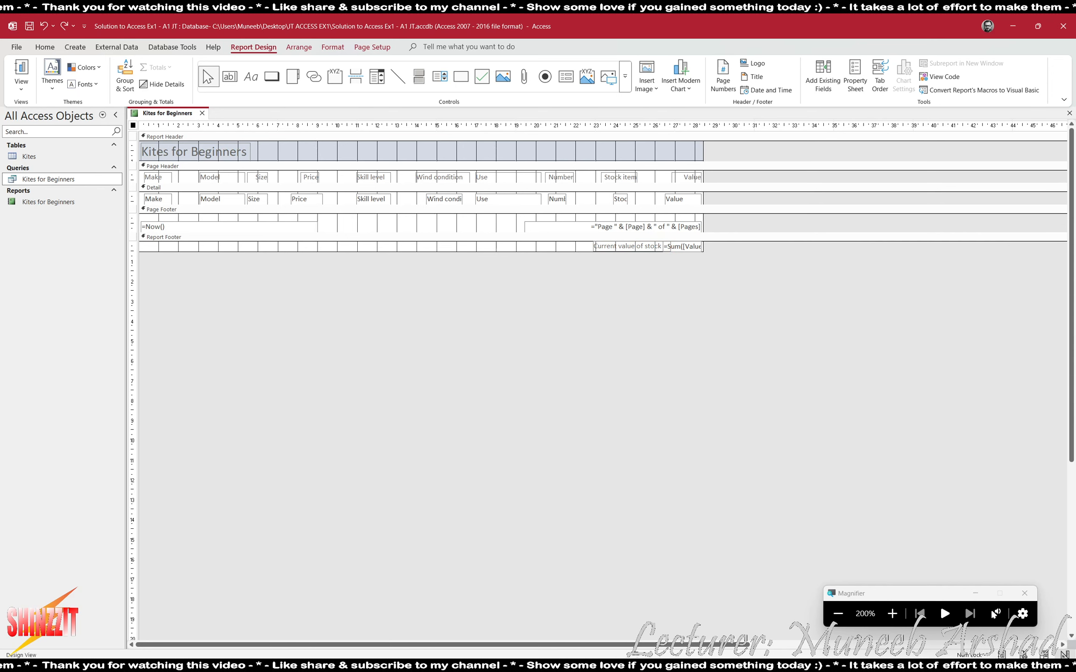
key("alt+Tab")
left_click(836, 612)
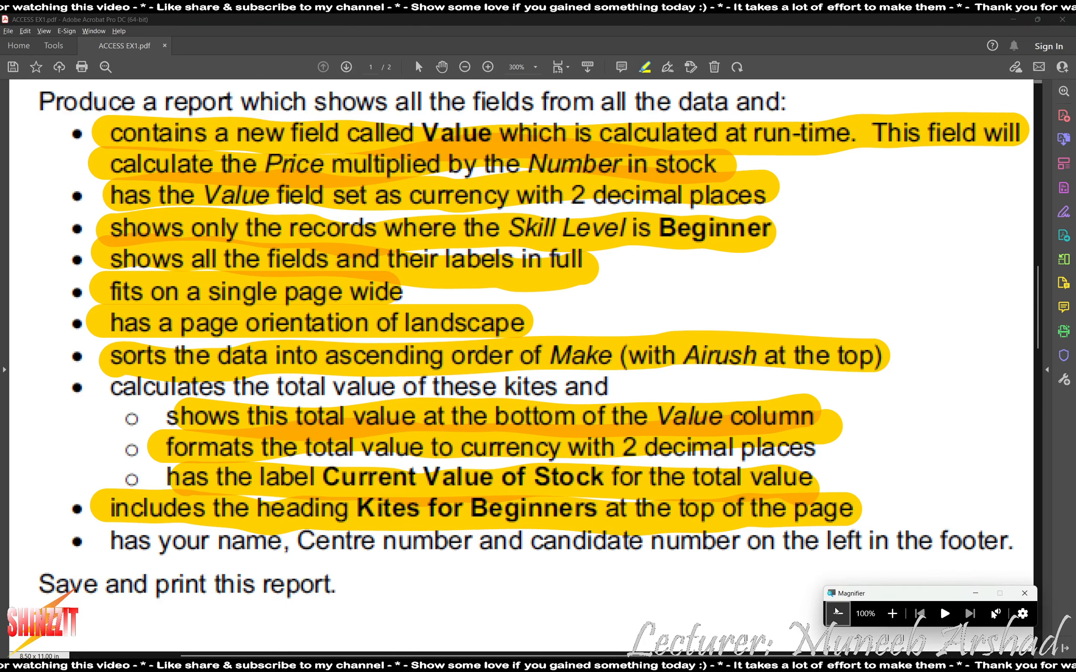